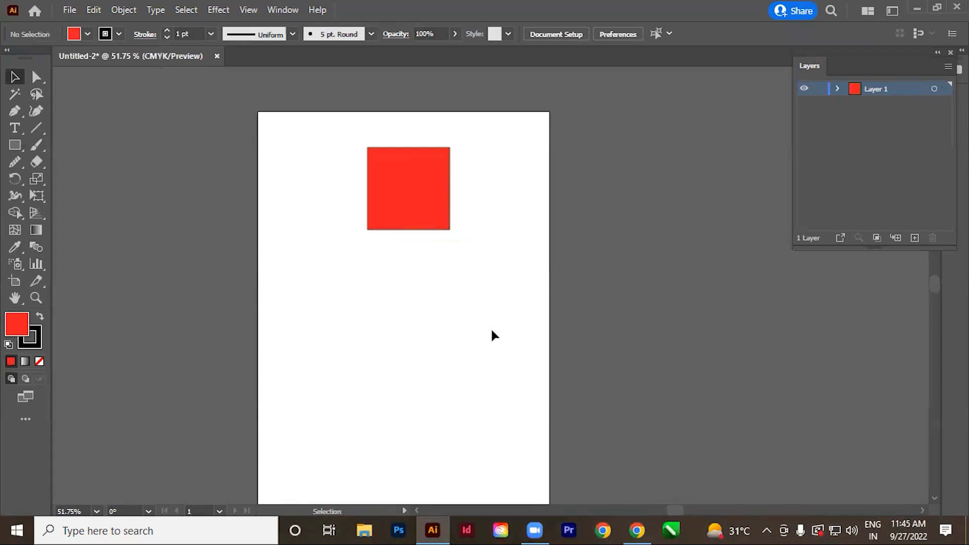
Move the red square nearer the top of the artboard and draw a red five-pointed star well below it.
drag(406, 194, 376, 178)
drag(479, 292, 483, 285)
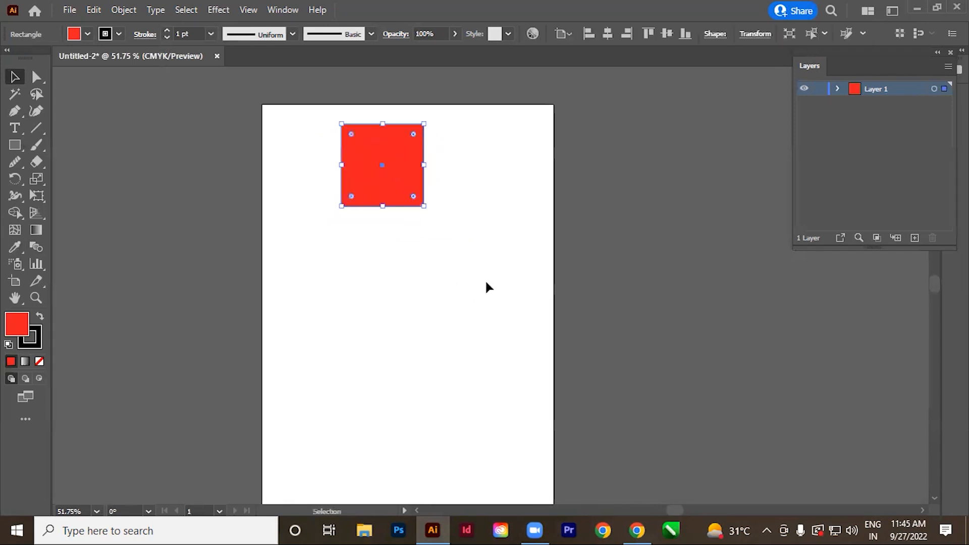
click(17, 143)
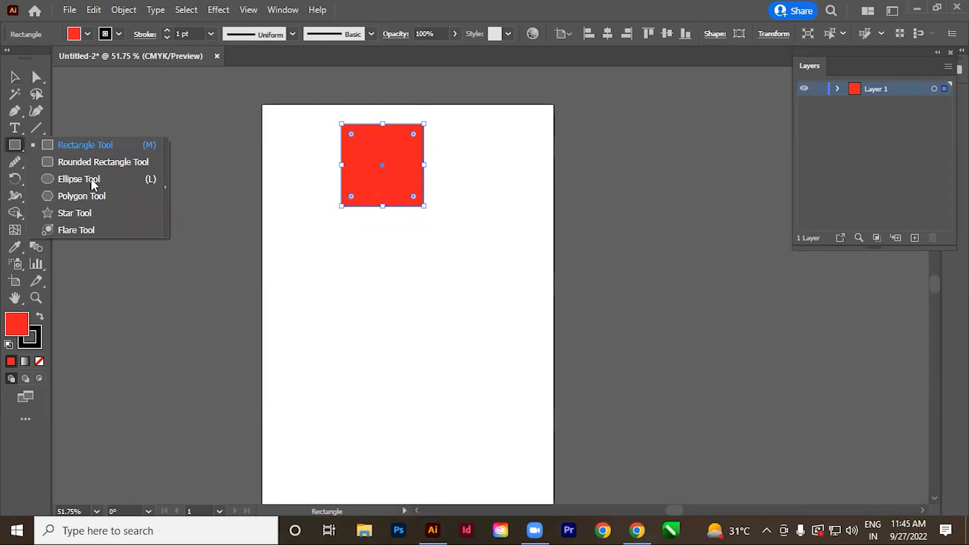
click(66, 212)
mouse_move(391, 388)
mouse_down()
mouse_move(424, 414)
mouse_move(424, 440)
mouse_up()
Delete the red square and draw a circle about 106 pt in diameter in its place above the star.
click(13, 79)
click(399, 184)
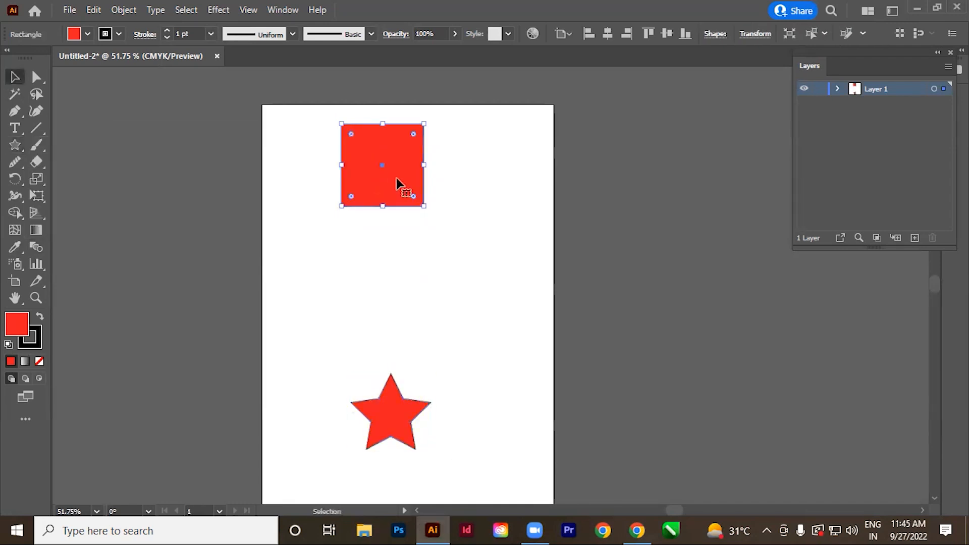
key(Delete)
right_click(19, 147)
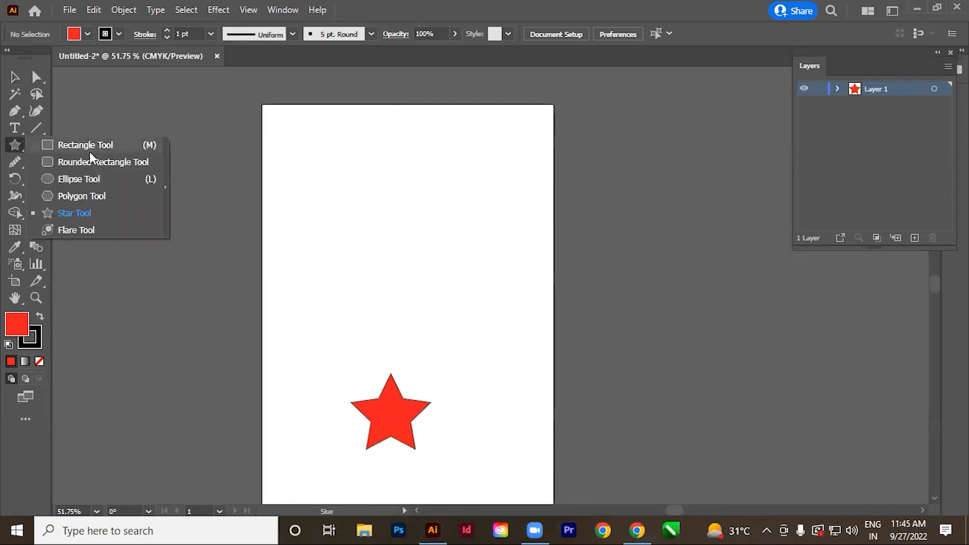
click(67, 177)
drag(351, 147, 424, 180)
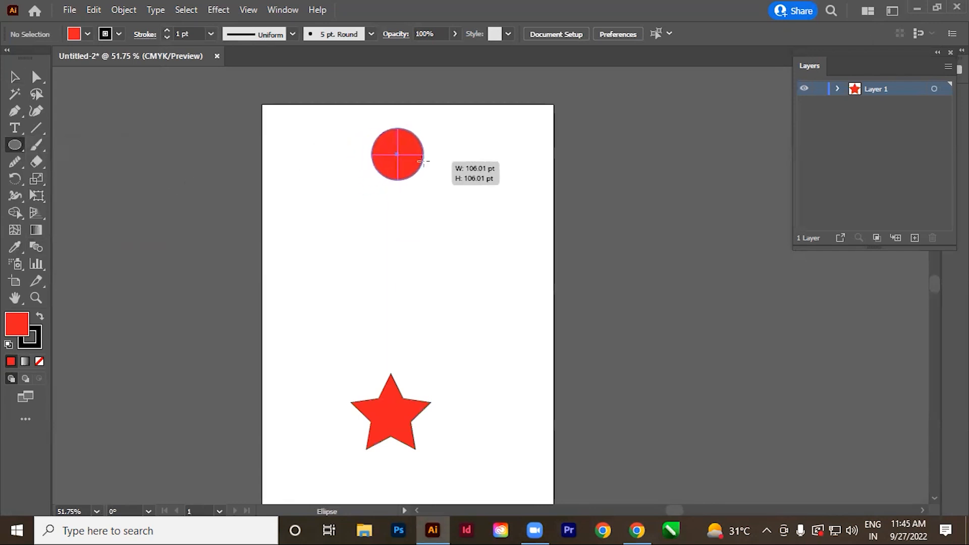
Fill the circle with green and shift it slightly so it lines up vertically with the star.
click(11, 79)
click(88, 33)
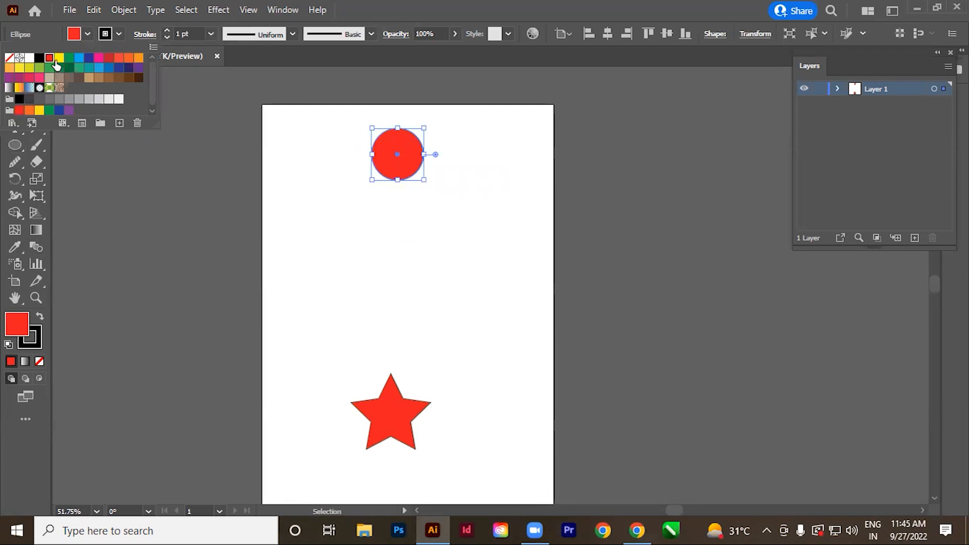
click(70, 63)
click(392, 301)
drag(386, 177, 379, 177)
click(360, 234)
Remove the stroke from both the green circle and the red star.
drag(292, 126, 545, 459)
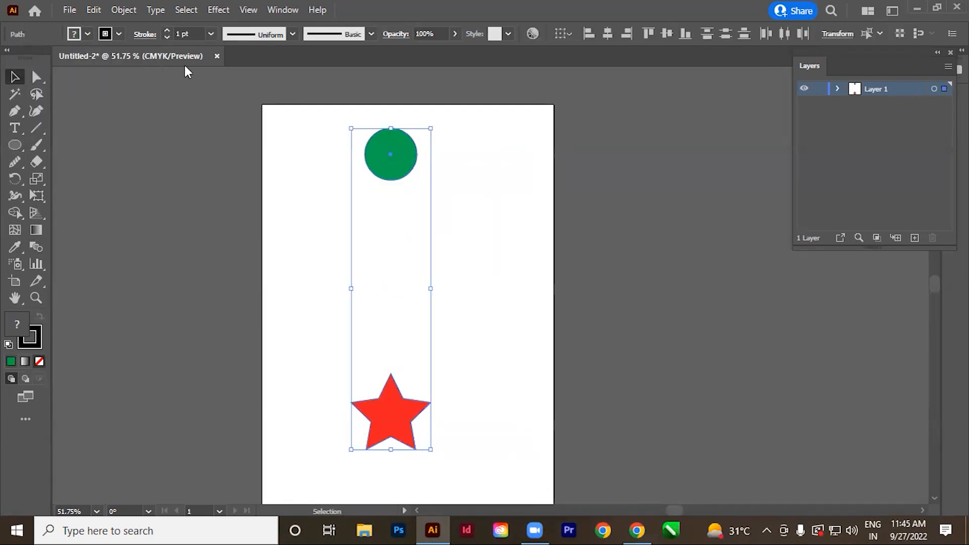
click(119, 34)
click(9, 57)
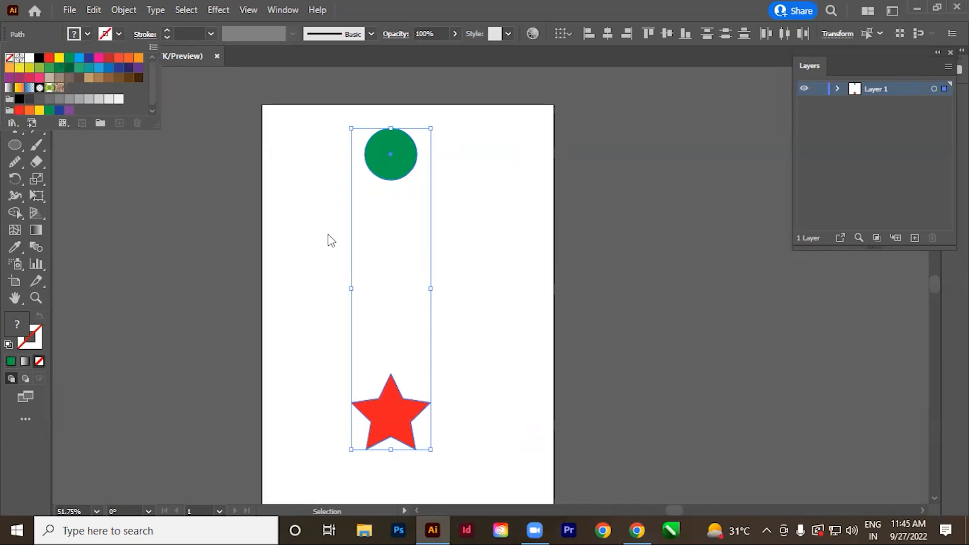
click(307, 247)
click(307, 247)
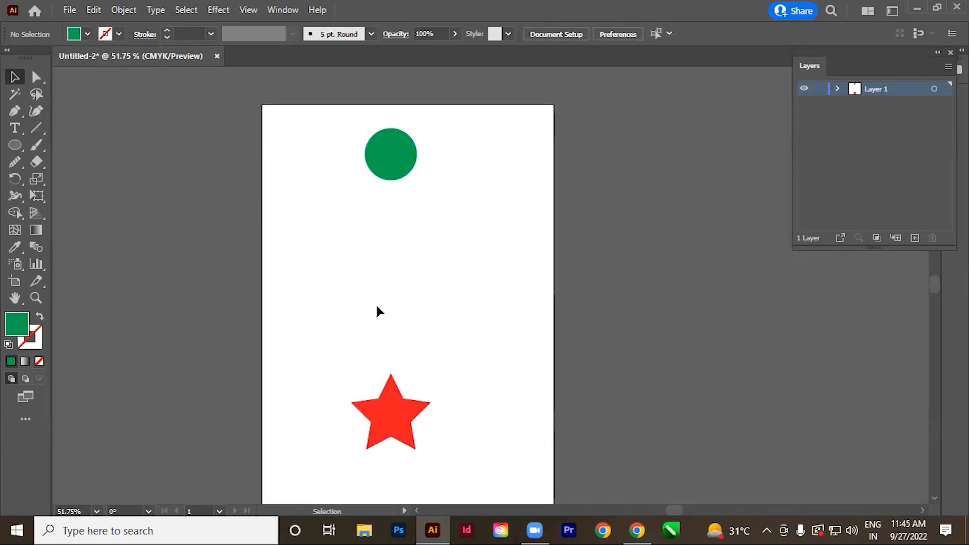
Blend the green circle into the red star with the Blend tool.
click(39, 248)
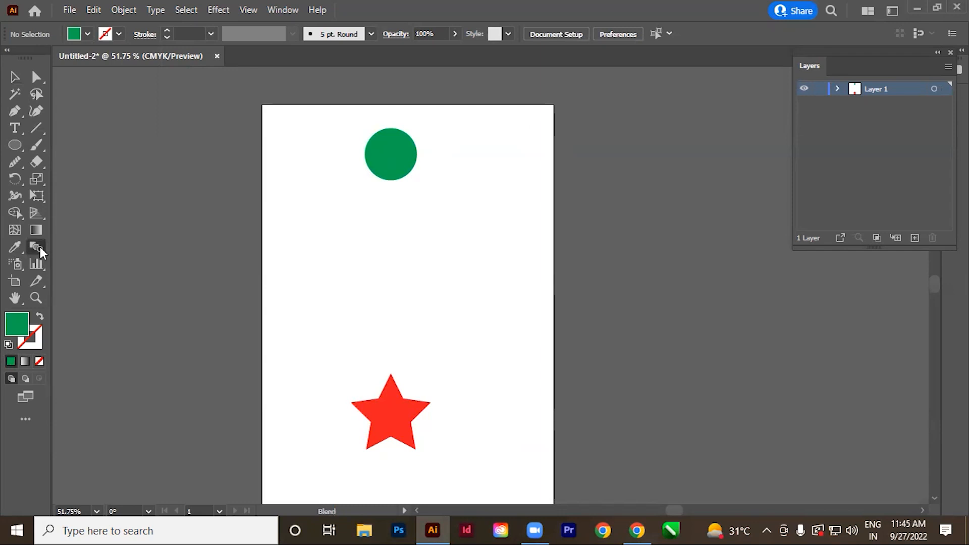
click(392, 159)
click(387, 408)
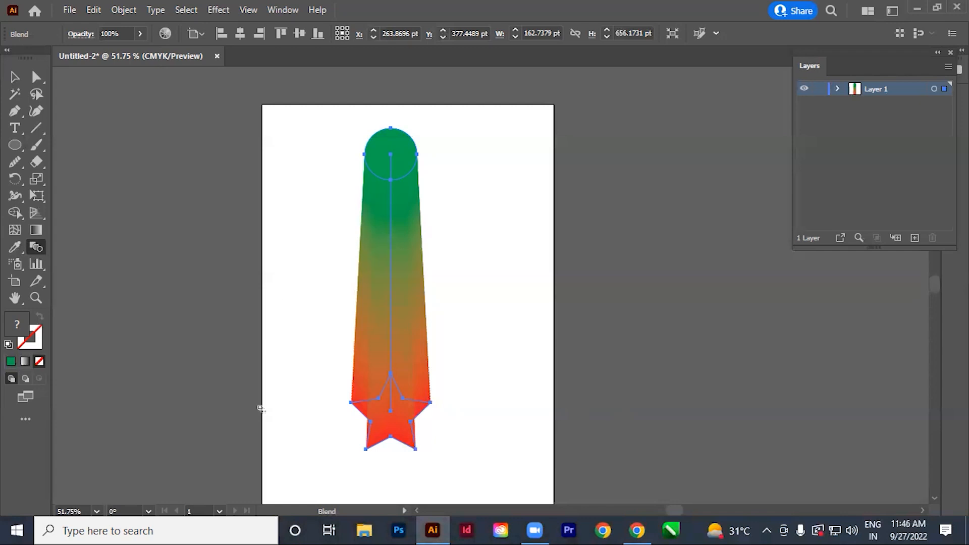
Open the Blend Options and set the spacing to Specified Steps with a value of 1.
double_click(36, 247)
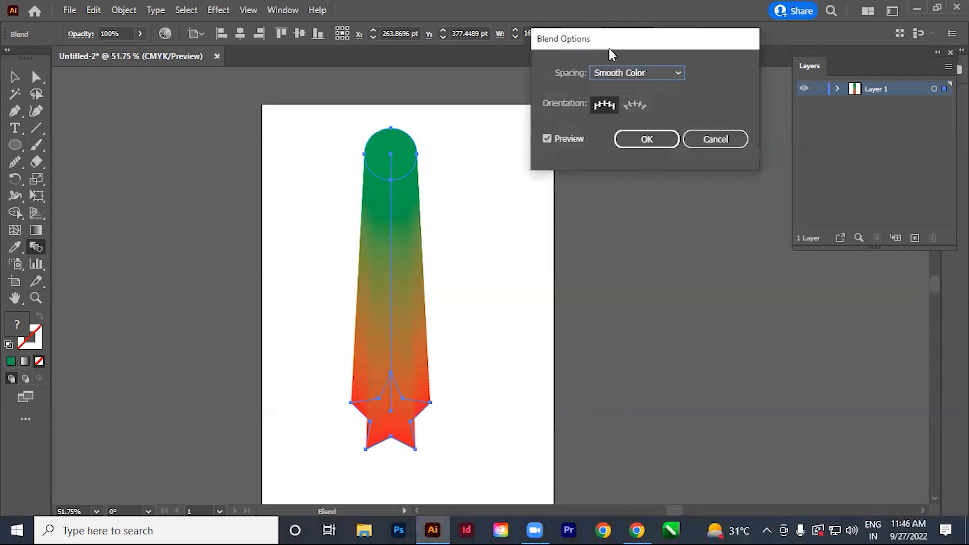
drag(611, 53, 591, 73)
click(613, 95)
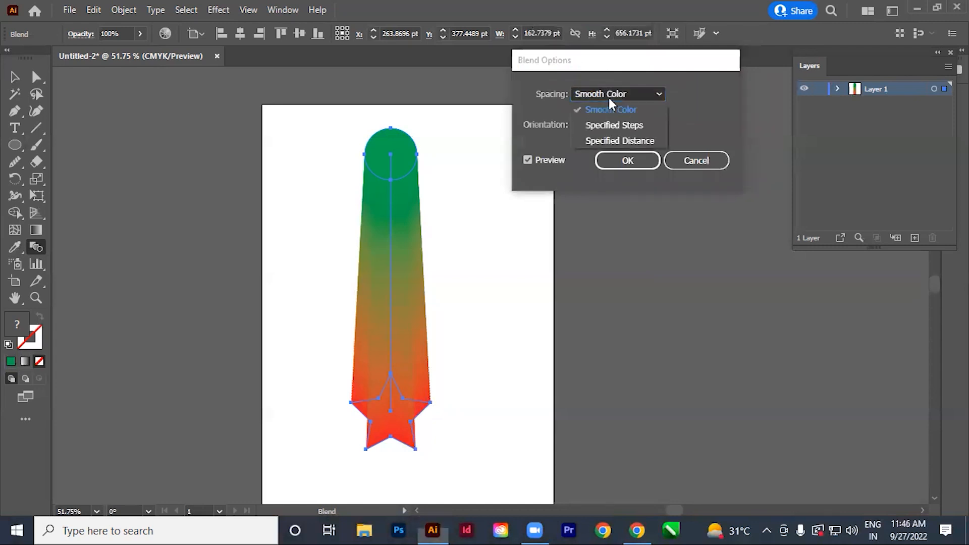
click(643, 124)
click(700, 91)
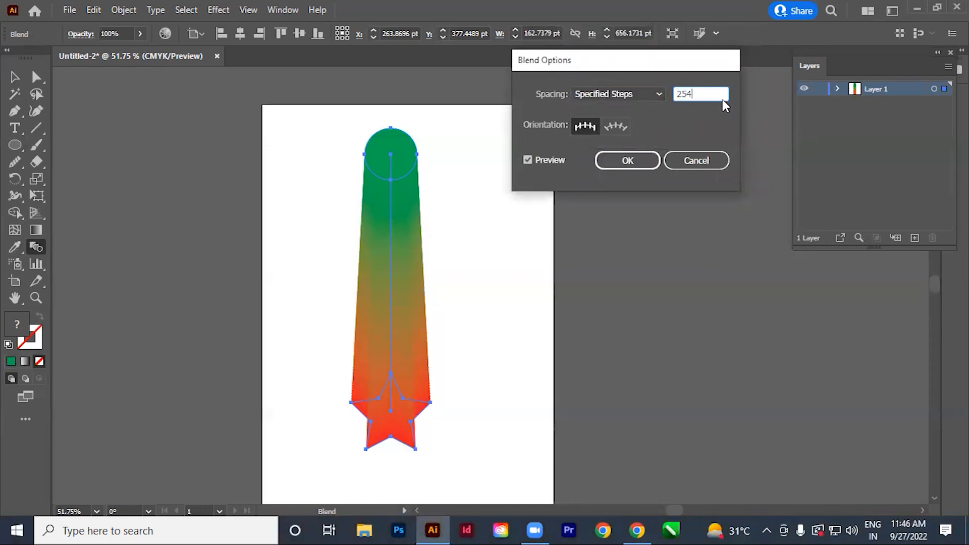
drag(719, 97, 637, 108)
text(1)
key(Tab)
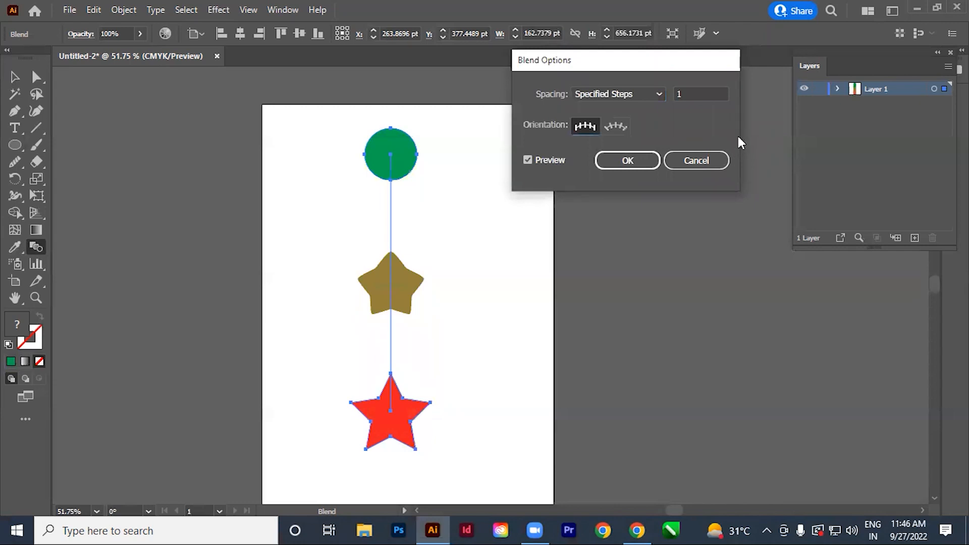
Increase the blend's specified steps gradually to at least 149 and apply the blend options.
click(696, 96)
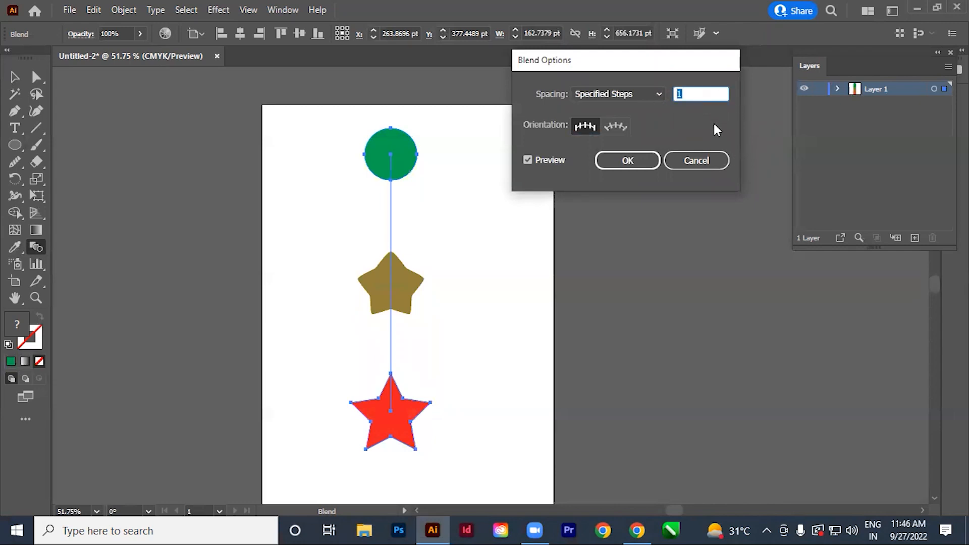
key(Up)
key(Up)
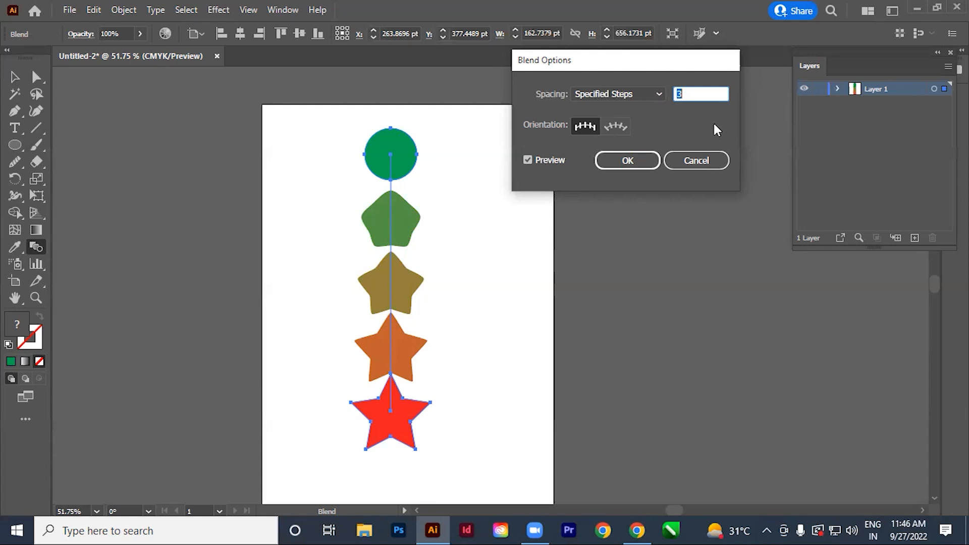
key(Up)
key(Up)
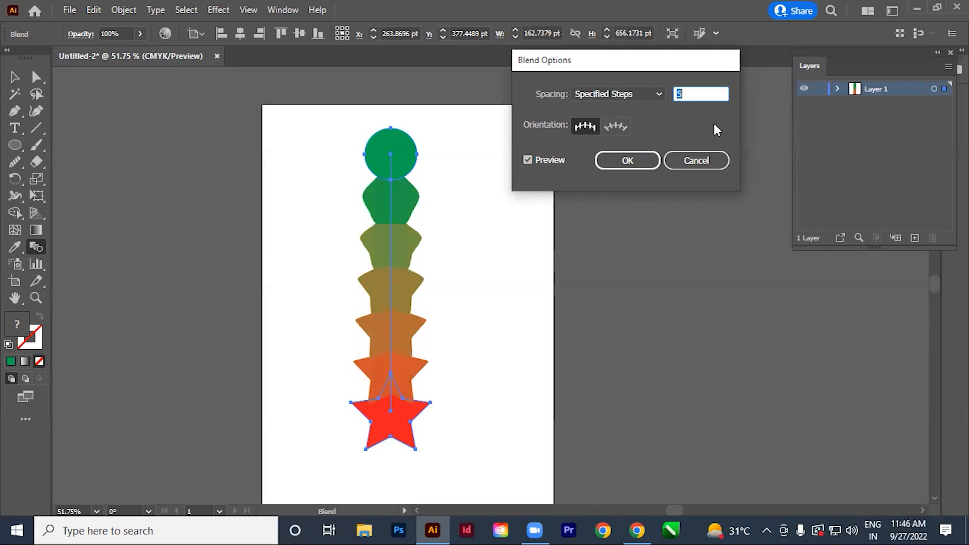
key(Up)
key(Up)
key(Up)
key(Up)
key(Up)
key(Up)
key(Up)
key(Up)
key(Up)
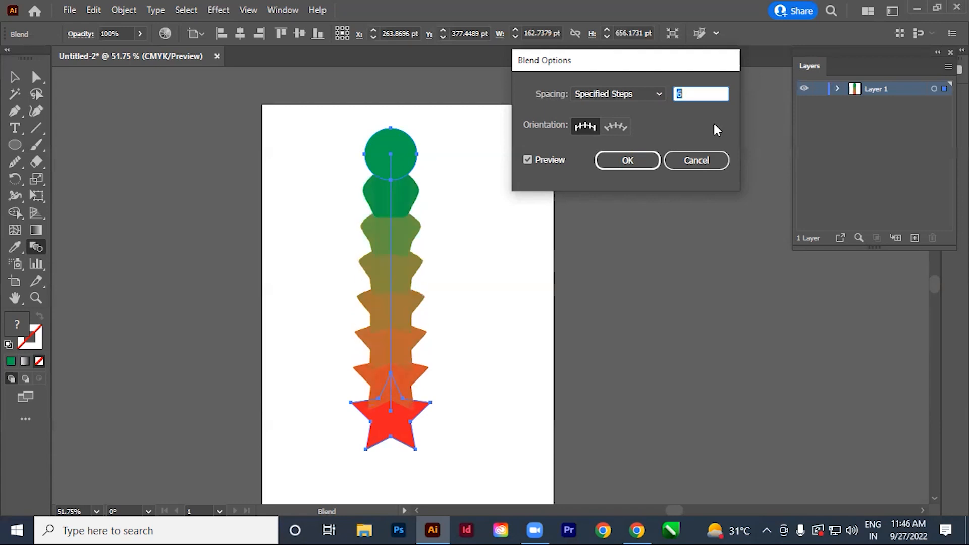
key(Up)
key(Up)
key(Up)
key(Up)
key(Up)
key(Up)
key(Up)
key(Up)
key(Up)
key(Up)
key(Up)
key(Up)
key(Up)
key(Up)
key(Up)
key(Up)
key(Up)
key(Up)
key(Up)
key(Up)
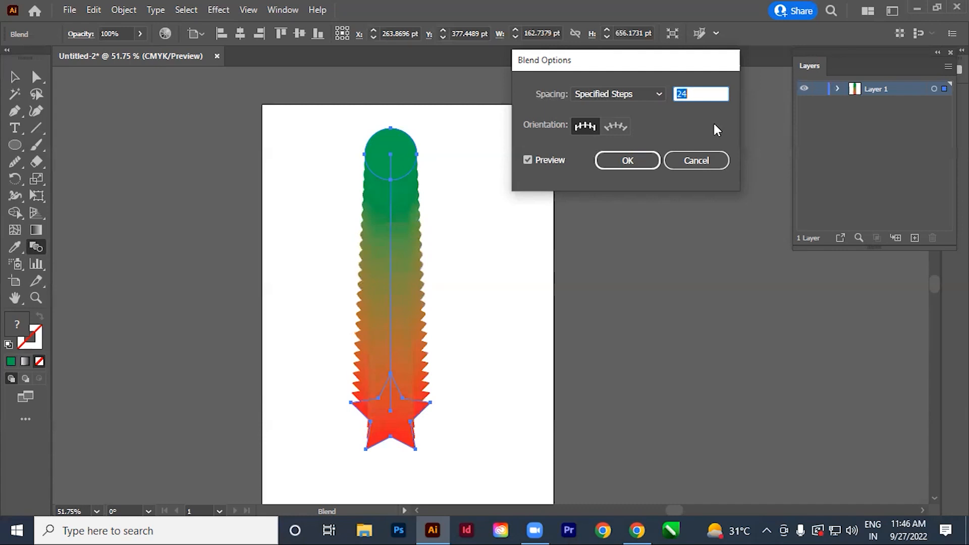
key(Up)
key(Up)
key(Up)
key(Up)
key(Up)
key(Up)
key(Up)
key(Up)
key(Up)
key(Up)
key(Up)
key(Up)
key(Up)
key(Up)
key(Up)
key(Up)
key(Up)
key(Up)
key(Up)
key(Up)
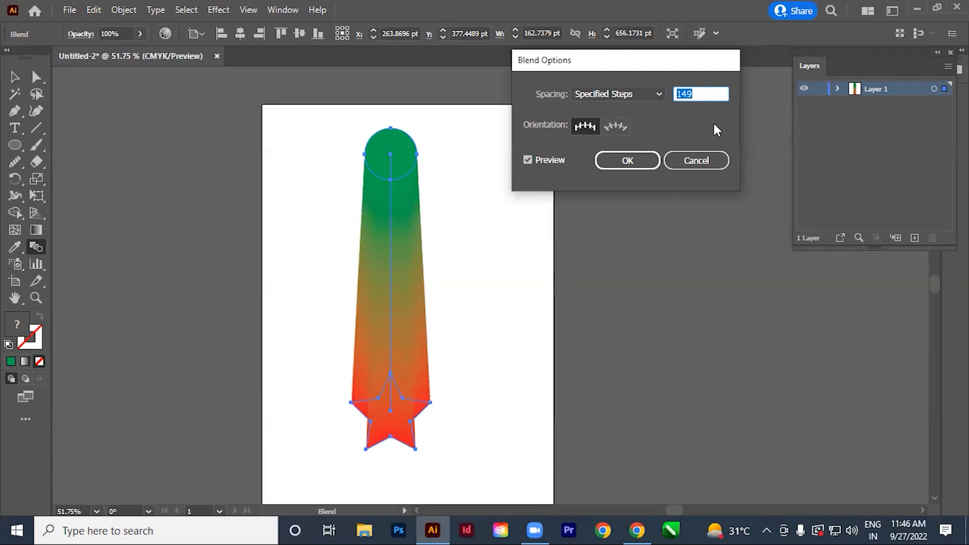
key(Up)
key(Up)
key(Up)
key(Up)
key(Up)
key(Up)
key(Up)
key(Up)
key(Up)
key(Up)
key(Up)
key(Up)
click(628, 160)
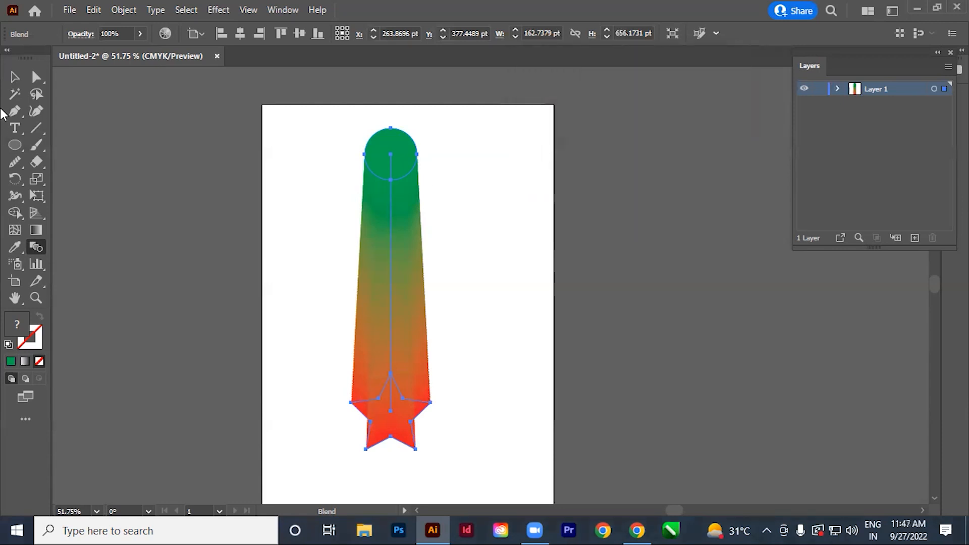
Reposition the blend's circle and star individually with the Direct Selection tool, leaving both slightly further right on the artboard.
click(36, 77)
click(341, 200)
click(392, 153)
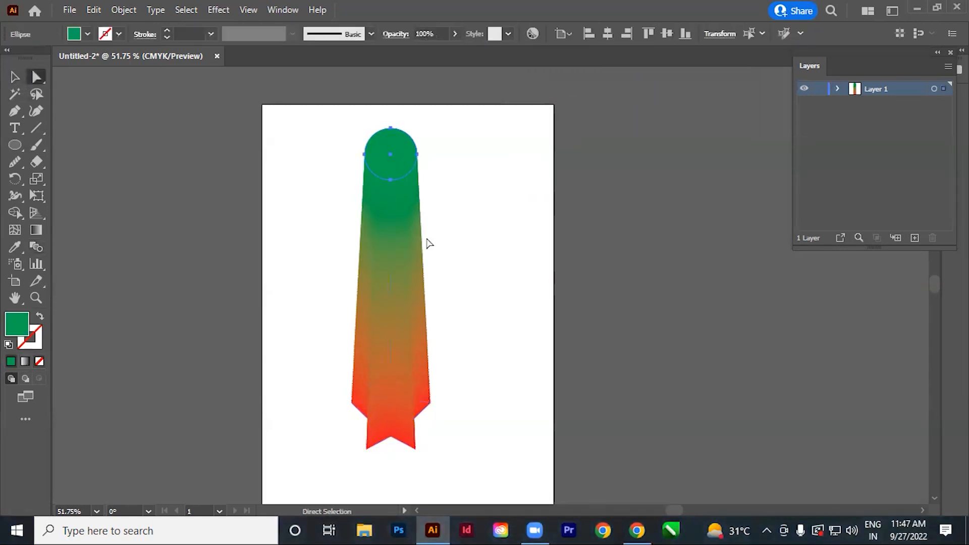
click(395, 435)
click(576, 419)
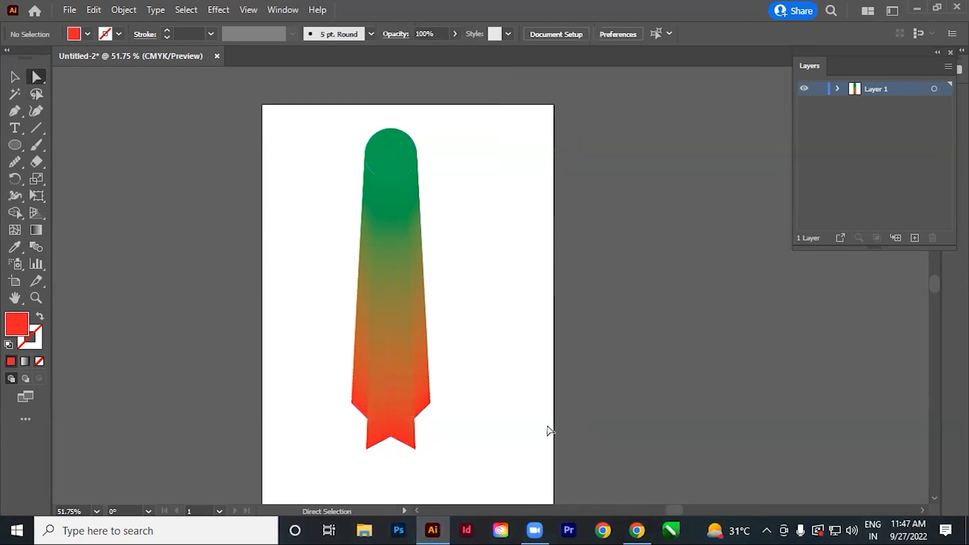
click(396, 172)
drag(400, 145, 505, 154)
drag(386, 428, 476, 449)
drag(493, 167, 429, 152)
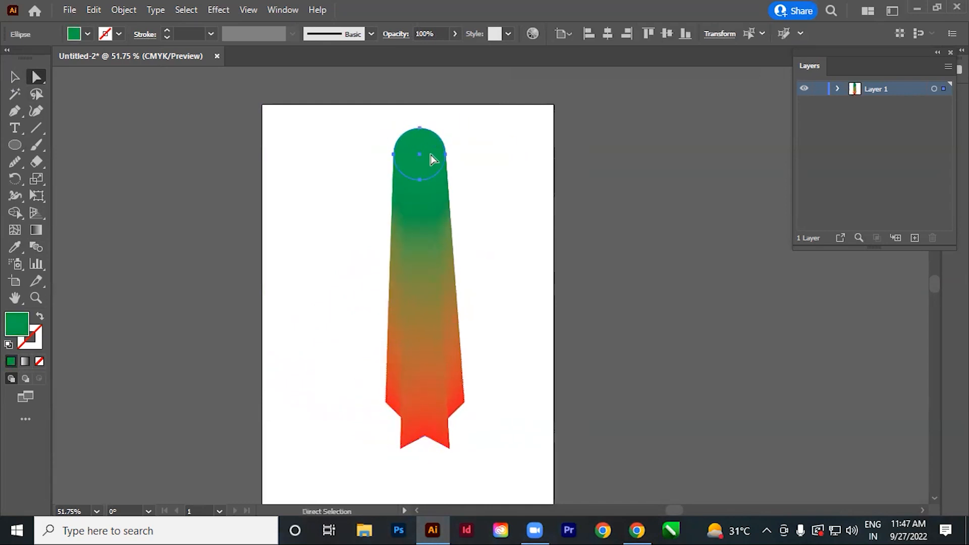
Enlarge the blend's green circle with the Scale tool, then scale it back down to a small circle.
key(s)
mouse_move(479, 101)
mouse_down()
mouse_move(442, 135)
mouse_move(492, 100)
mouse_up()
drag(527, 73, 529, 82)
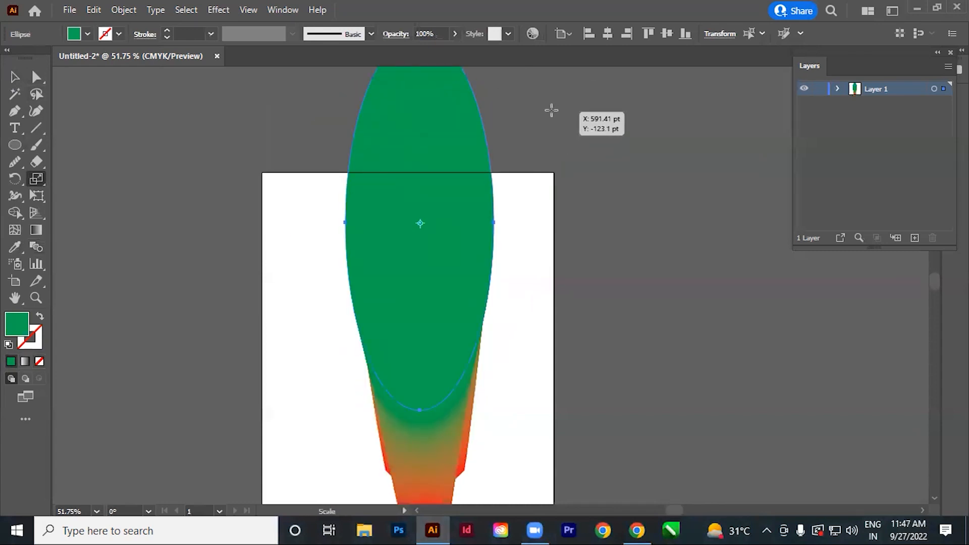
key(ctrl+z)
scroll(505, 216, down, 6)
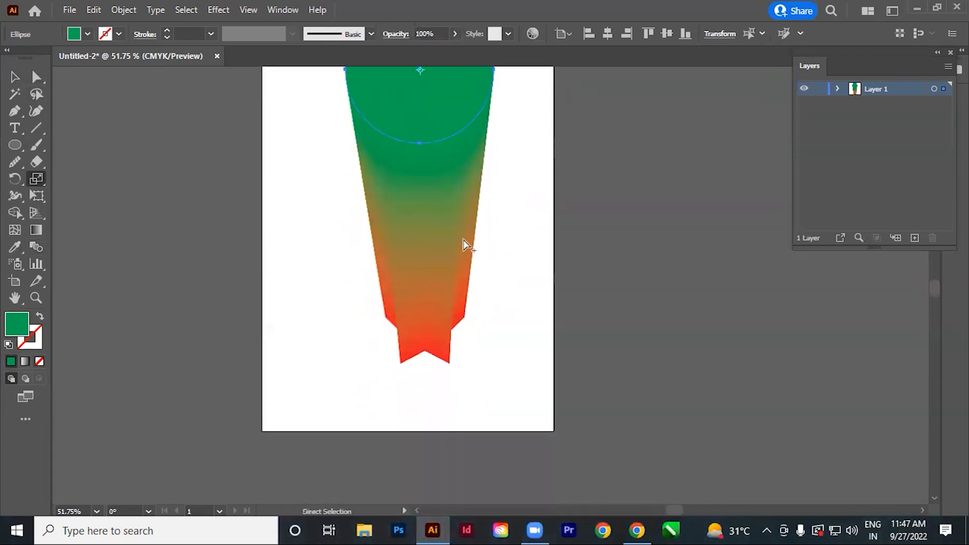
ctrl+alt+click(458, 222)
drag(494, 229, 457, 253)
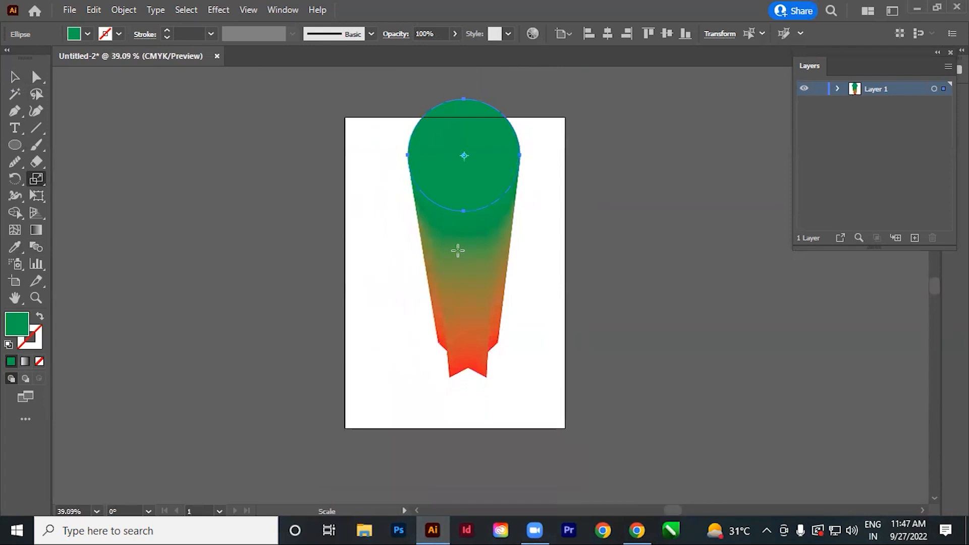
drag(533, 85, 487, 132)
Try scaling the blend's red star end with the Scale tool and undo the change.
click(36, 77)
click(456, 404)
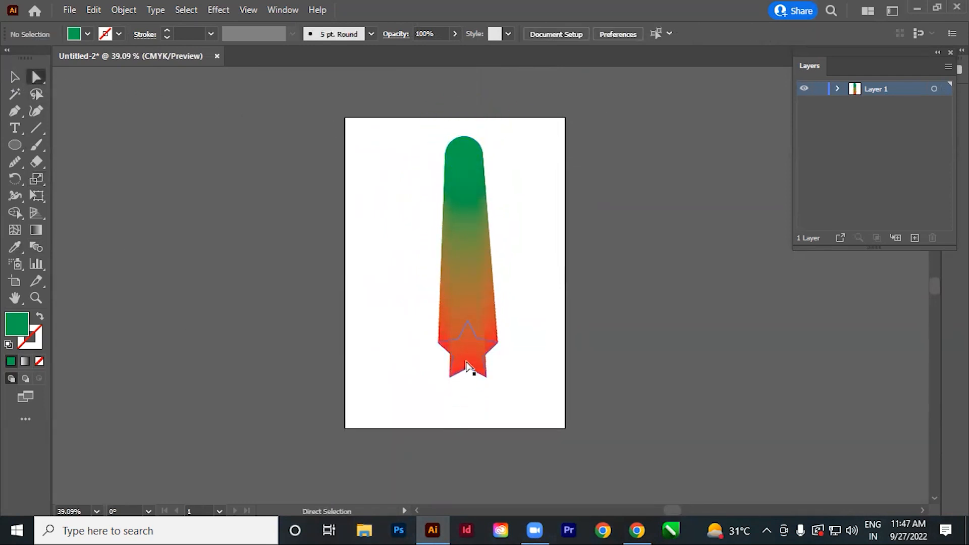
click(465, 368)
key(s)
drag(520, 392, 448, 217)
key(ctrl+z)
Select the entire circle-to-star blend and delete it from the artboard.
click(15, 77)
click(343, 310)
scroll(287, 244, right, 1)
key(ctrl+a)
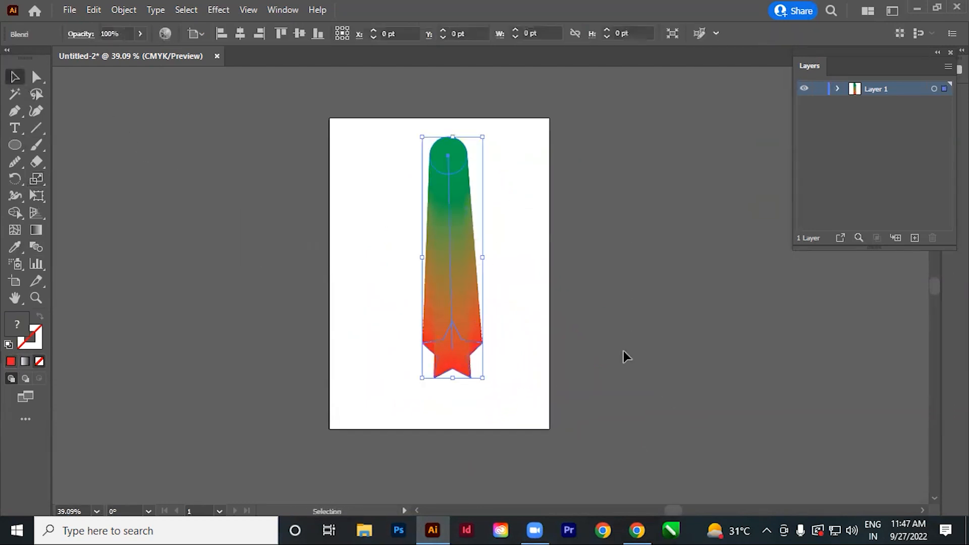
key(Delete)
Draw a red circle about 254 pt in diameter in the upper part of the artboard and adjust its position.
drag(456, 314, 421, 329)
drag(355, 113, 482, 193)
drag(519, 374, 461, 365)
drag(15, 145, 145, 166)
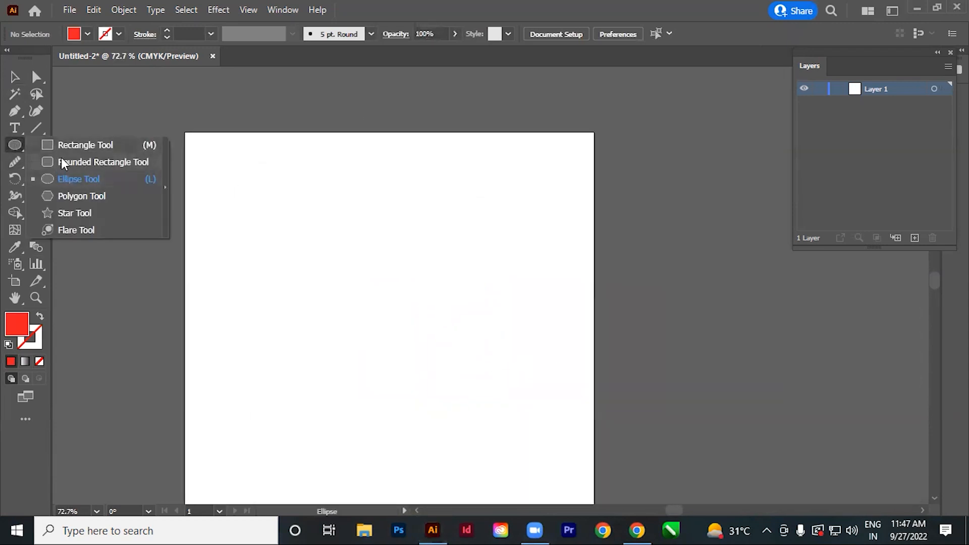
click(68, 180)
drag(257, 206, 442, 333)
click(15, 78)
click(189, 307)
drag(371, 326, 390, 319)
Create a much smaller concentric copy of the red circle with the Scale tool and fill it with white.
key(s)
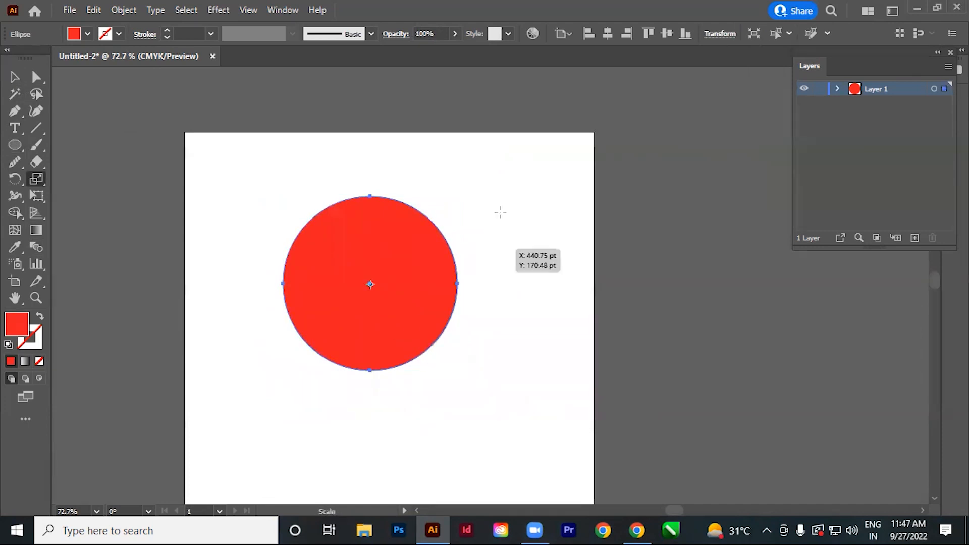
drag(520, 171, 424, 264)
key(v)
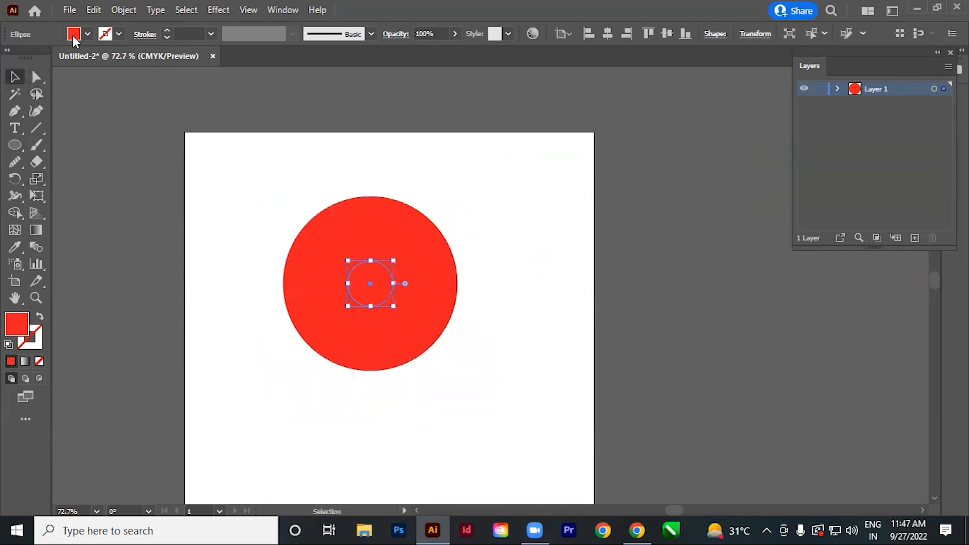
click(75, 36)
click(29, 58)
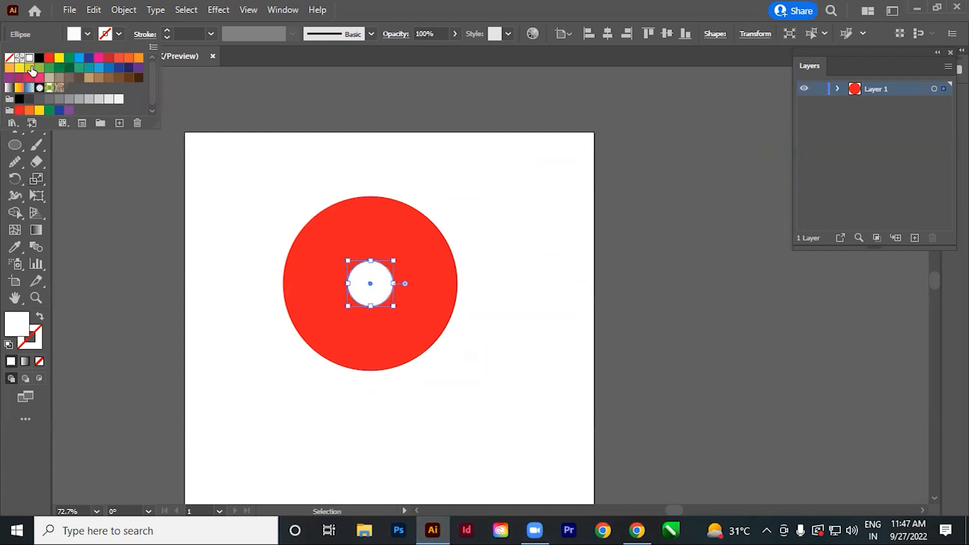
click(293, 374)
click(293, 373)
Blend the small white circle with the large red circle using the Blend tool.
drag(290, 415, 514, 224)
click(476, 398)
click(37, 247)
click(375, 331)
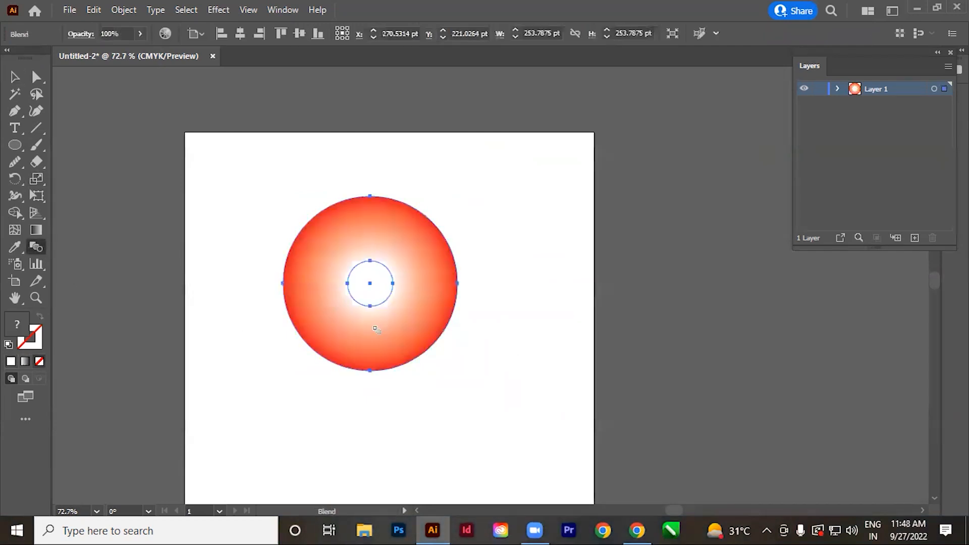
Undo the Blend tool result, select both concentric circles and blend them with the Make Blend command.
key(ctrl+z)
click(14, 77)
drag(300, 433, 444, 198)
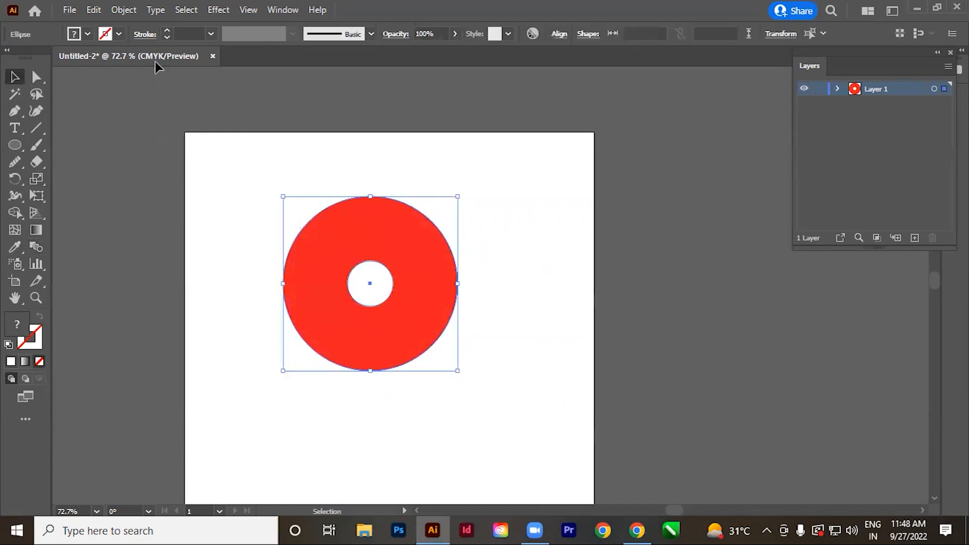
click(122, 10)
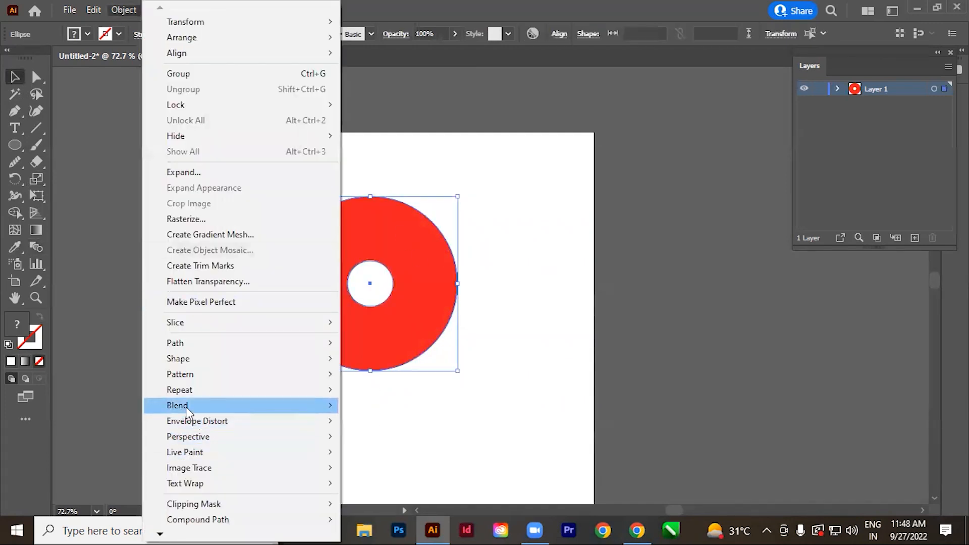
mouse_move(186, 407)
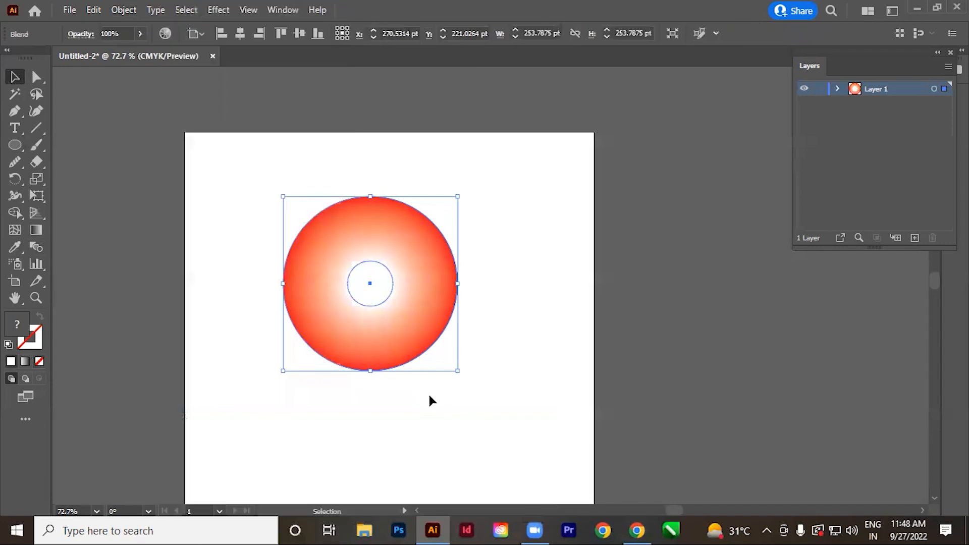
click(513, 426)
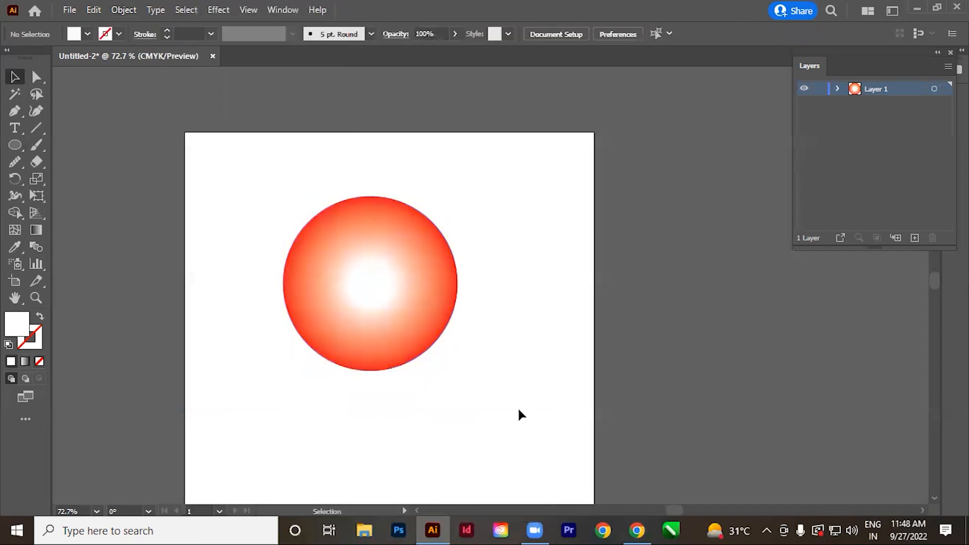
Shrink the white inner circle of the blend to a tiny point at the centre with the Scale tool.
drag(422, 461, 442, 434)
click(37, 77)
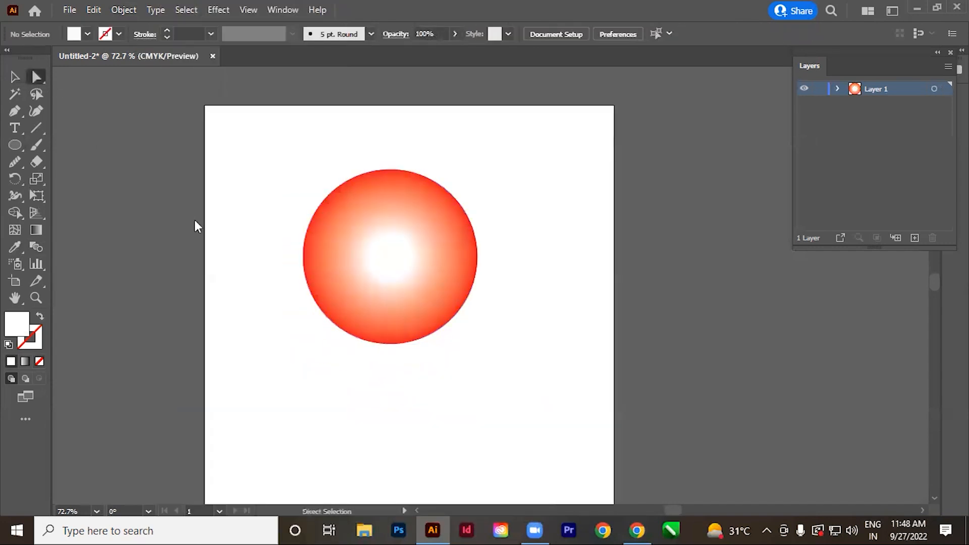
click(379, 264)
key(s)
drag(531, 160, 495, 208)
drag(546, 182, 544, 327)
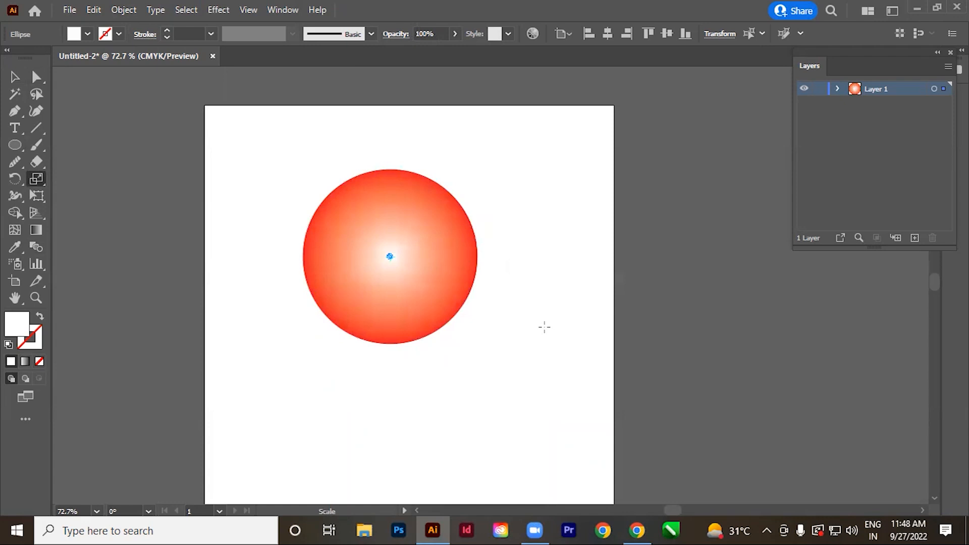
click(15, 77)
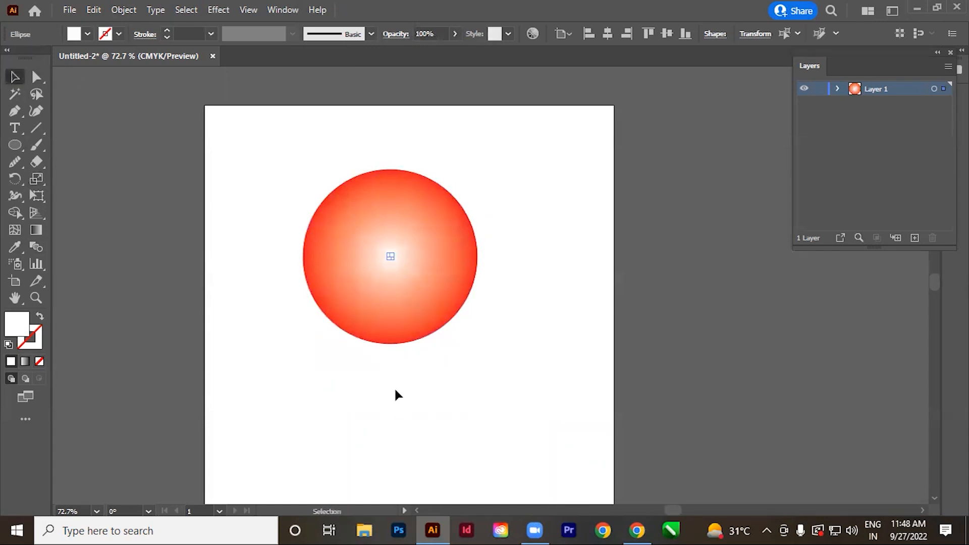
click(395, 389)
key(space)
drag(493, 368, 472, 352)
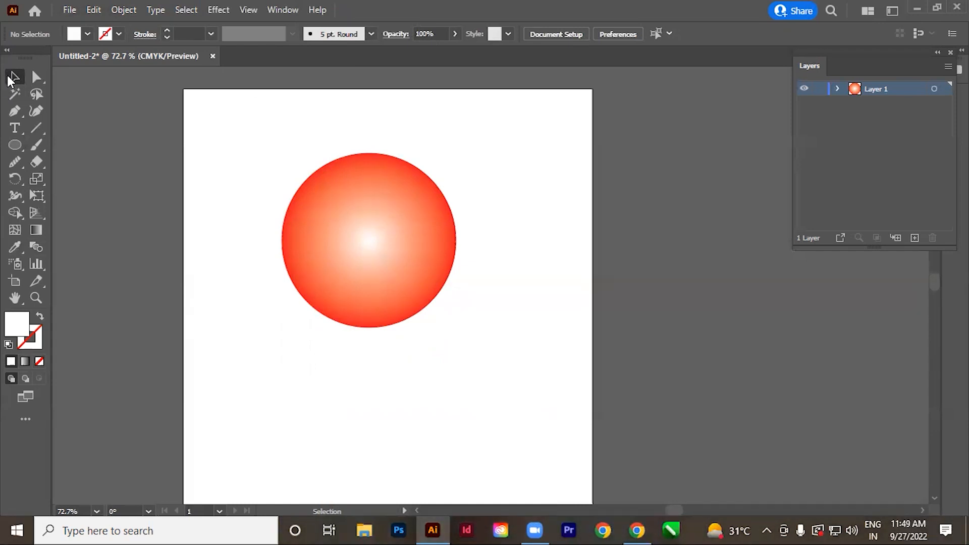
Select the whole red-and-white circle blend and delete it from the artboard.
drag(176, 167, 555, 315)
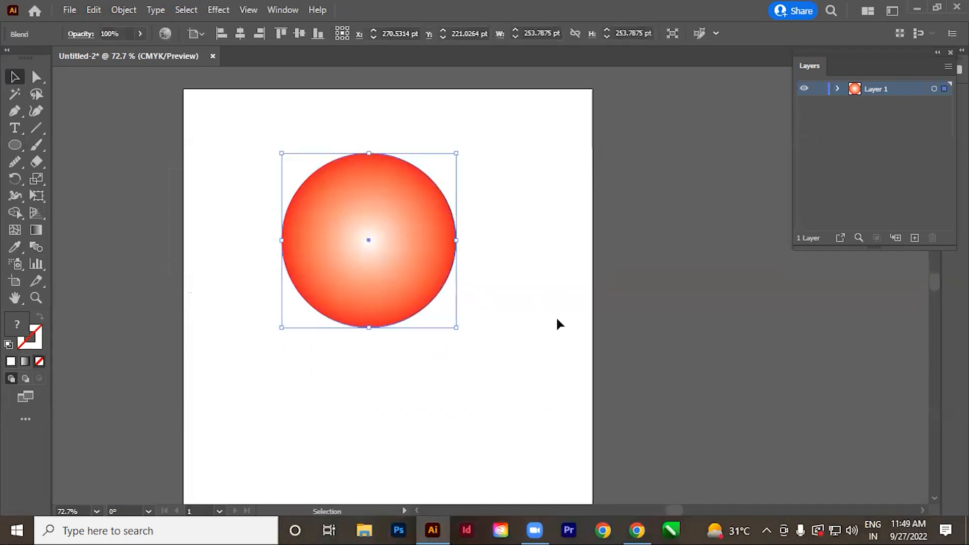
key(Delete)
ctrl+alt+click(446, 258)
drag(468, 349, 462, 327)
Draw a large arc about 421 pt wide and high with the Arc tool and apply the default fill and stroke.
click(34, 126)
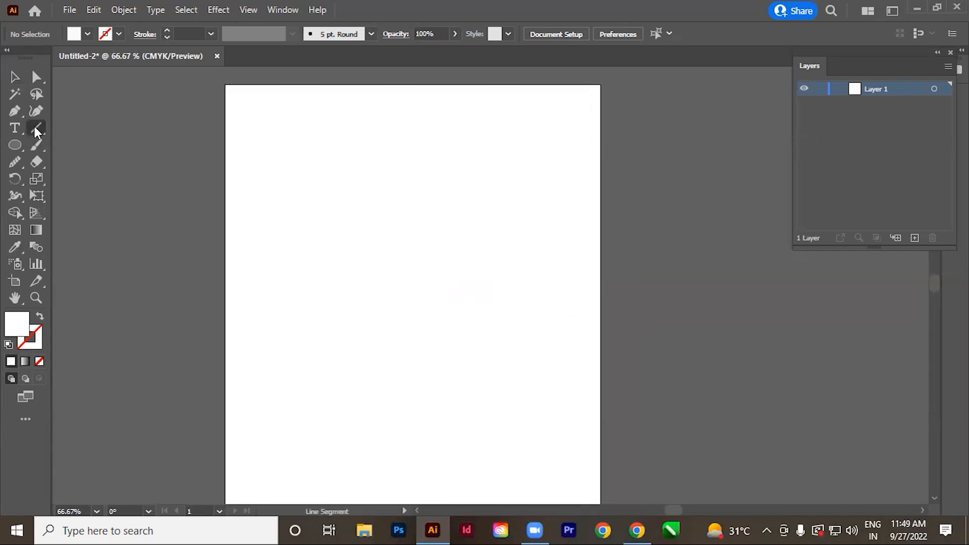
click(82, 147)
drag(538, 167, 287, 429)
key(d)
Reshape the arc into an S-curve by adjusting both end handles and moving the lower endpoint to about X 63 pt, Y 575 pt.
click(37, 77)
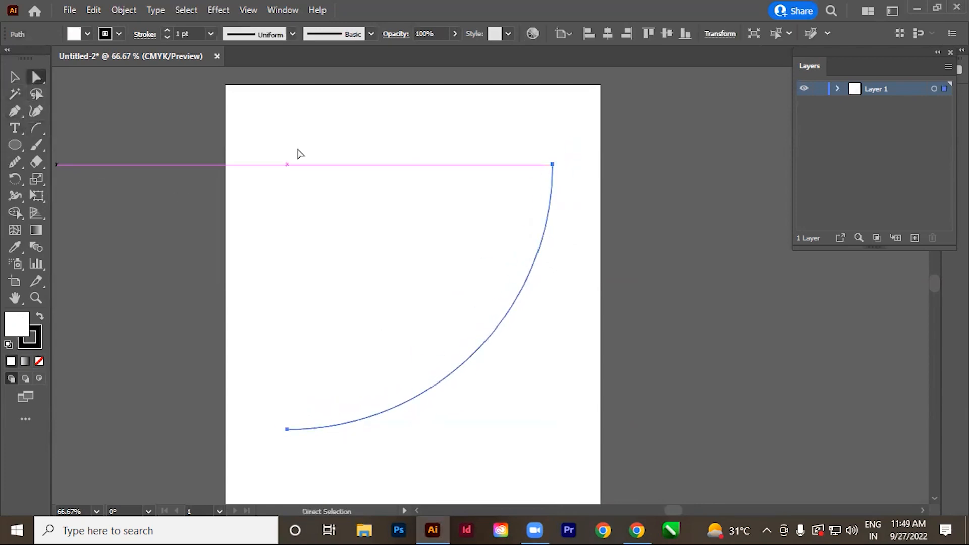
drag(552, 311, 364, 198)
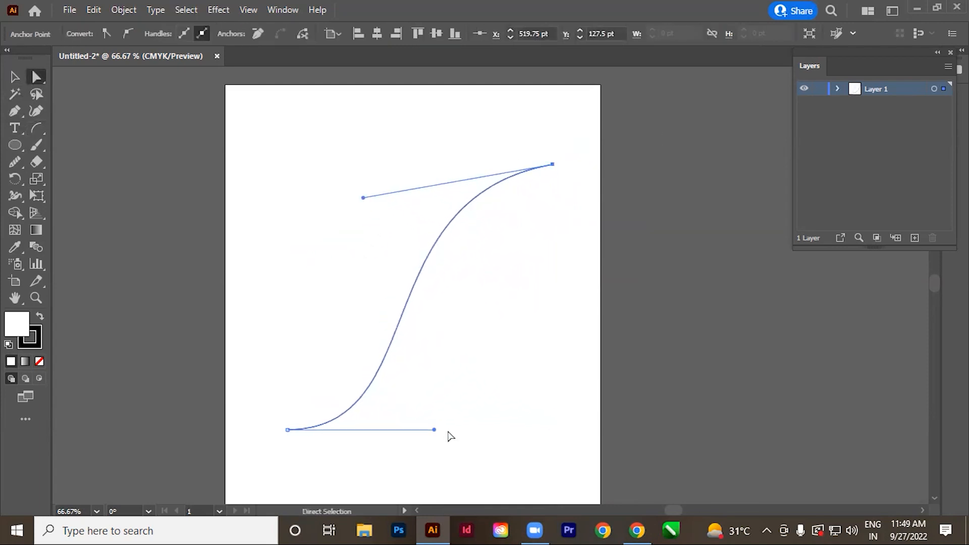
click(432, 431)
drag(256, 436, 324, 401)
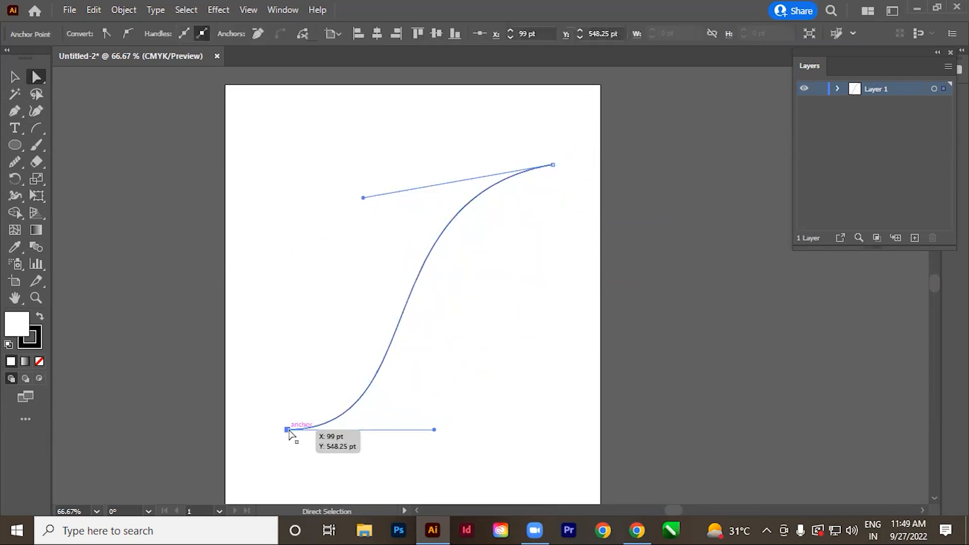
drag(287, 430, 325, 456)
drag(413, 447, 454, 411)
click(277, 446)
drag(411, 447, 451, 411)
drag(363, 199, 349, 211)
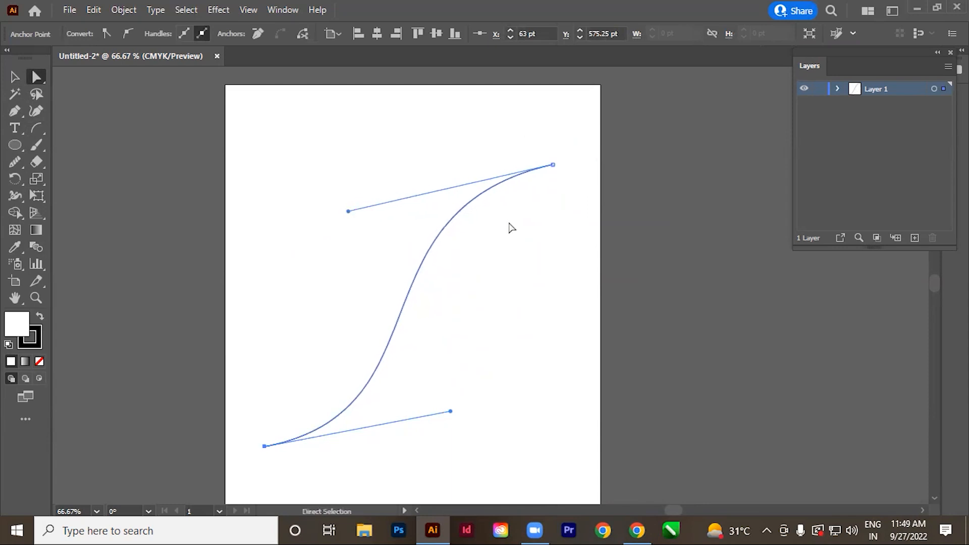
click(182, 247)
Select the entire S-curve and set its stroke weight to 43 pt.
key(space)
drag(523, 328, 504, 305)
drag(273, 188, 539, 325)
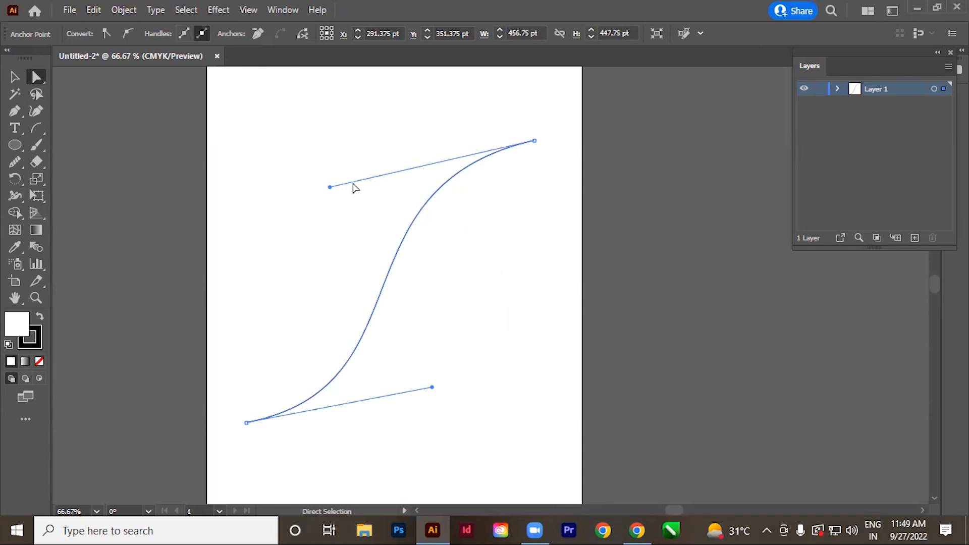
click(15, 77)
drag(303, 224, 455, 295)
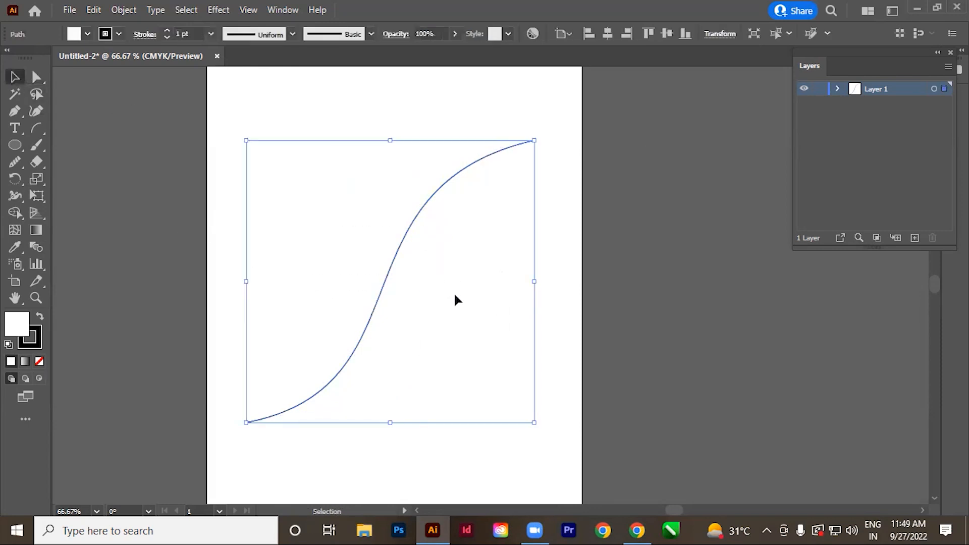
drag(165, 29, 164, 28)
click(580, 339)
Copy the thick black S-curve and paste the copy in place in front of the original.
click(361, 317)
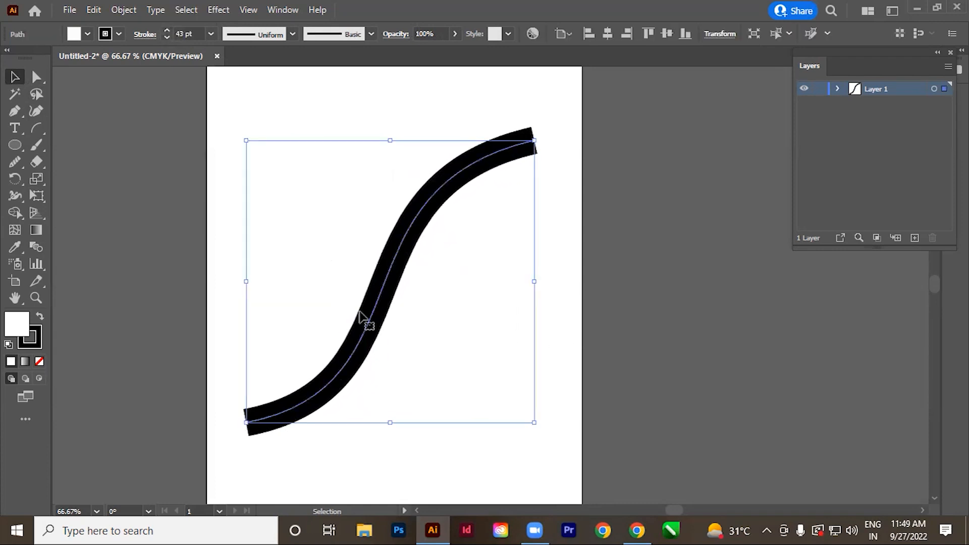
key(a)
key(v)
Try moving the front S-curve away from the original underneath, and undo the move.
click(429, 328)
drag(377, 320, 438, 373)
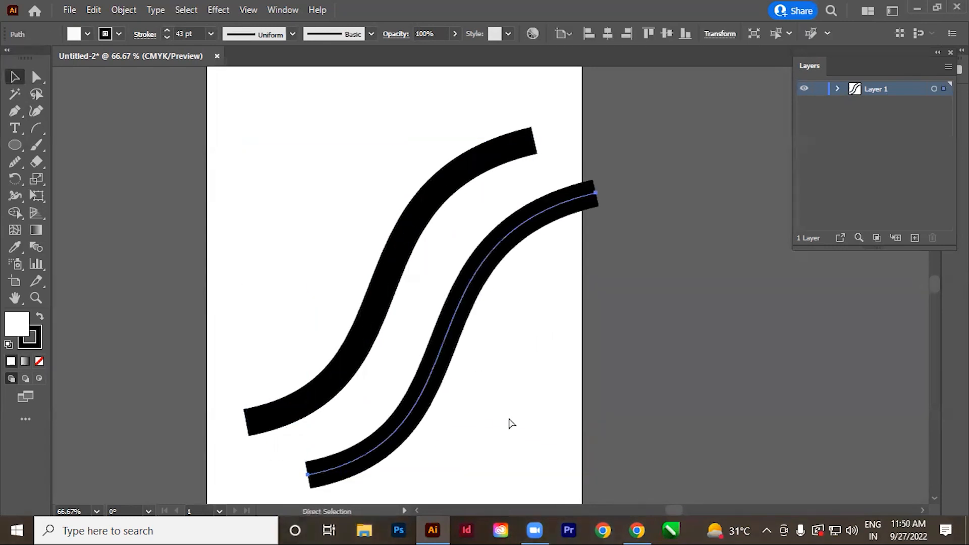
key(ctrl+z)
Select both overlapping S-curves and set their fill to None.
drag(294, 223, 482, 312)
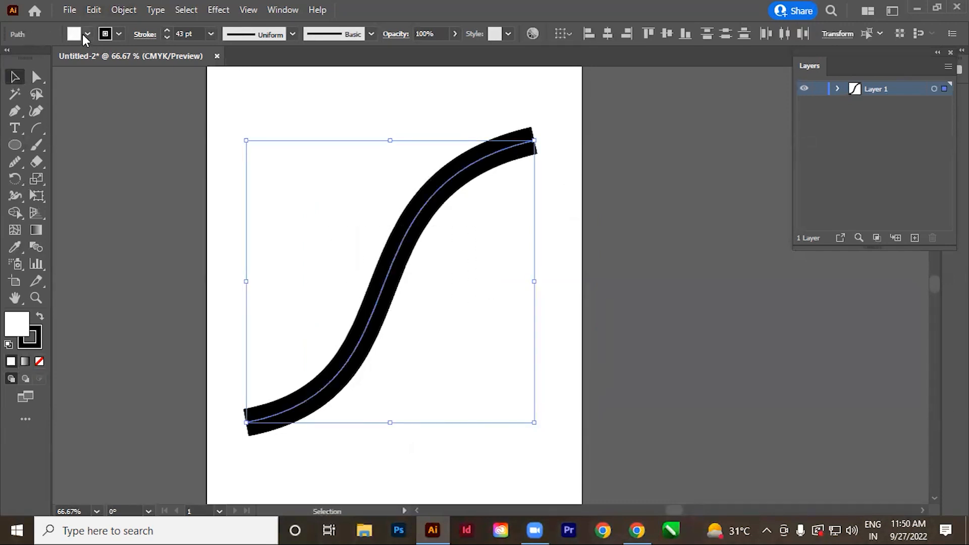
click(85, 34)
click(14, 64)
click(408, 337)
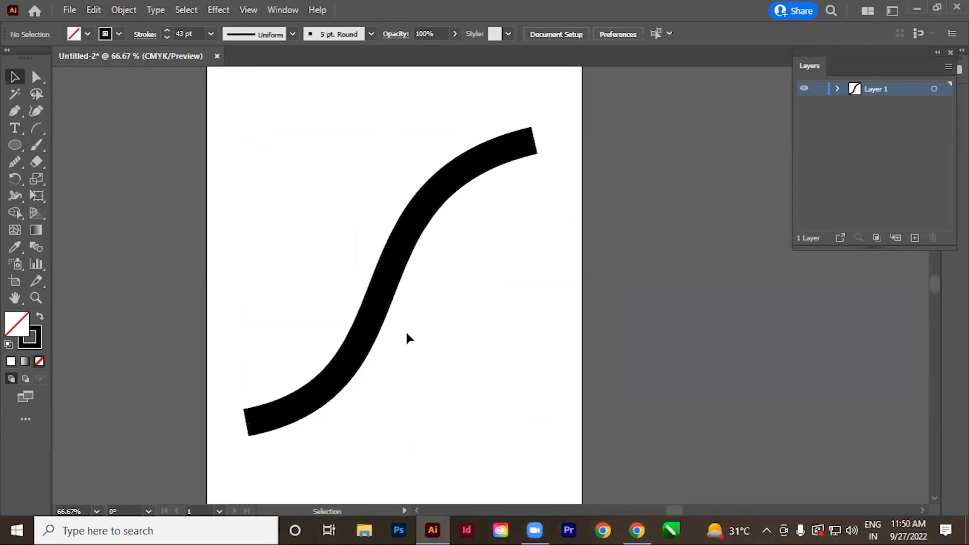
Give the front S-curve a white stroke with a weight of 1 pt.
click(376, 316)
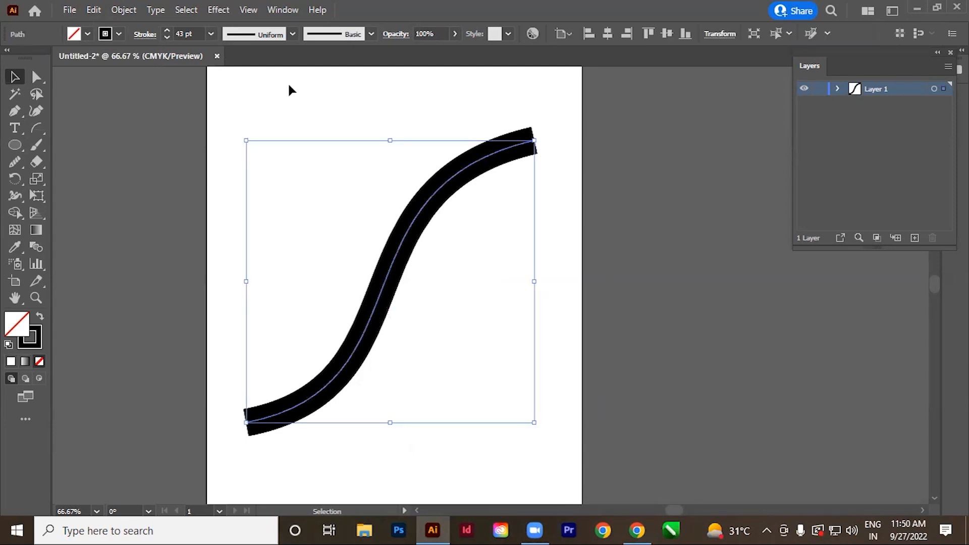
click(120, 33)
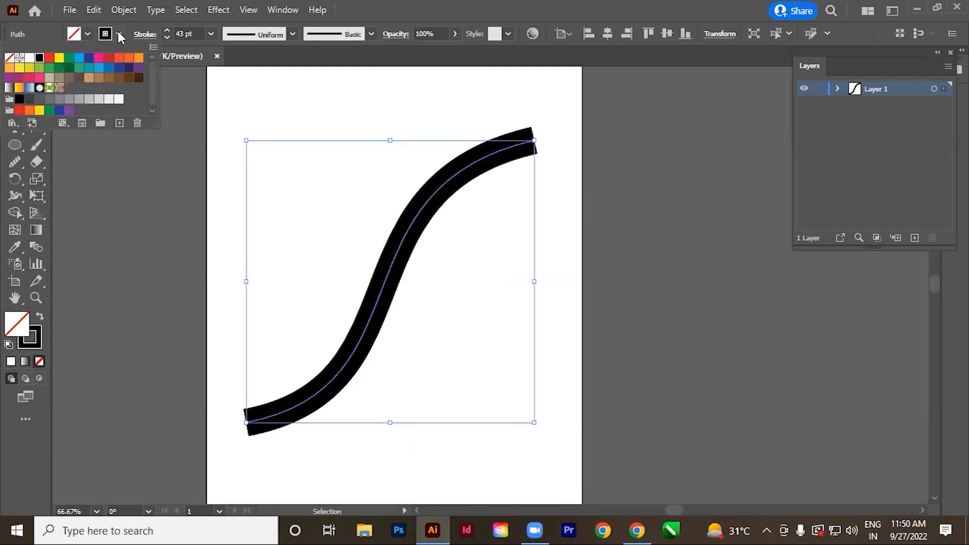
click(30, 58)
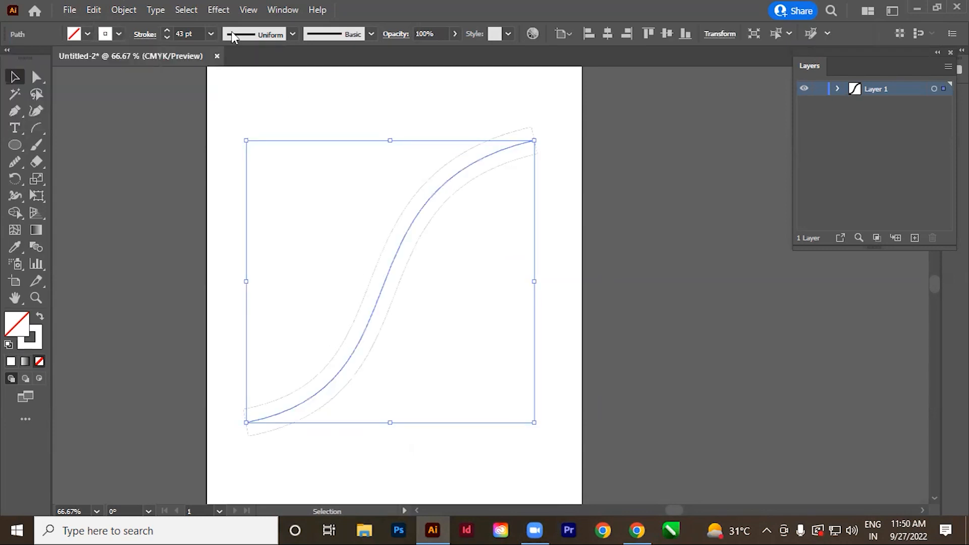
drag(193, 31, 146, 41)
text(1)
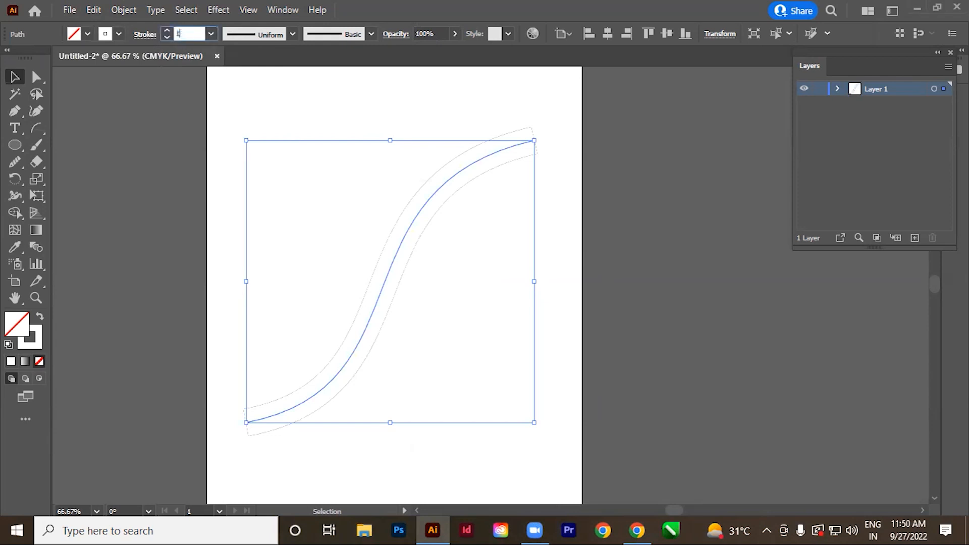
key(Tab)
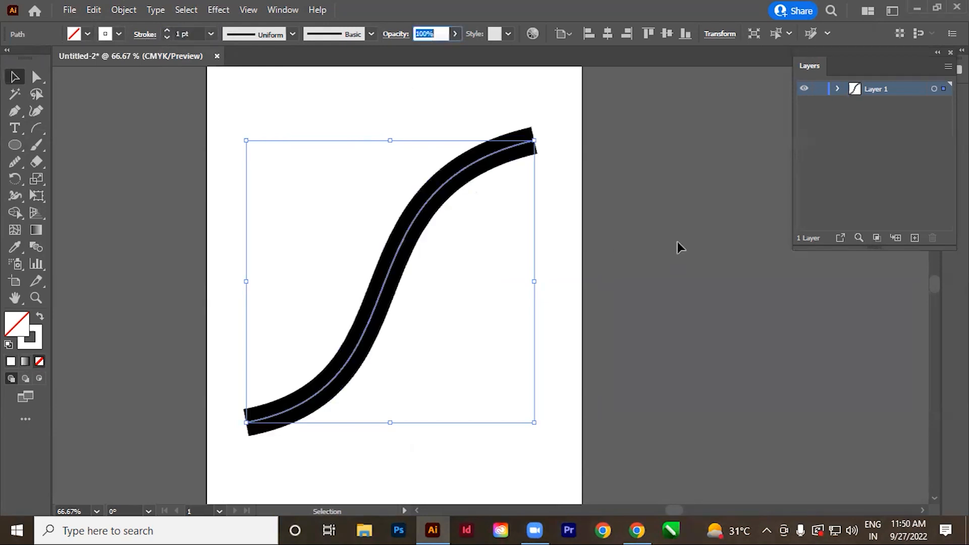
click(480, 298)
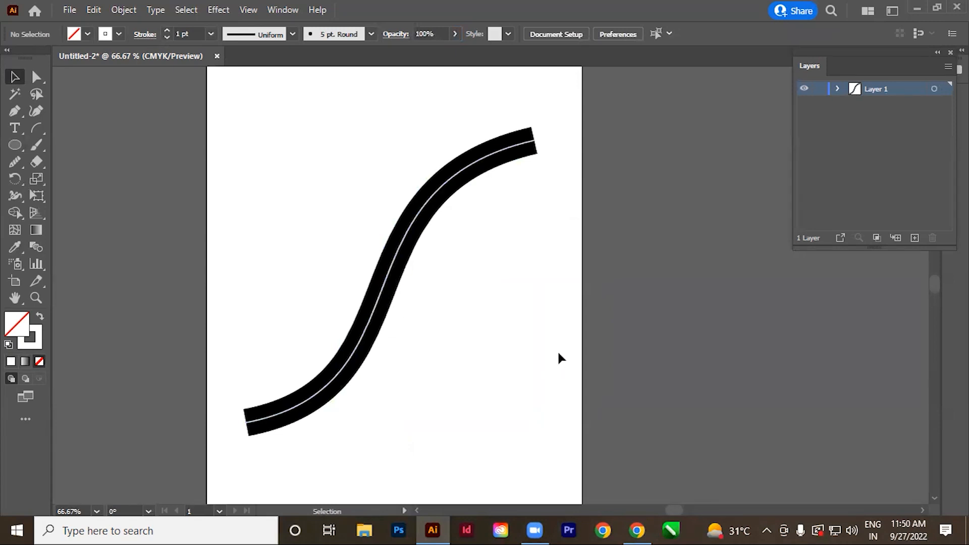
Select the white and black S-curves together and blend them into a shaded tube.
click(391, 267)
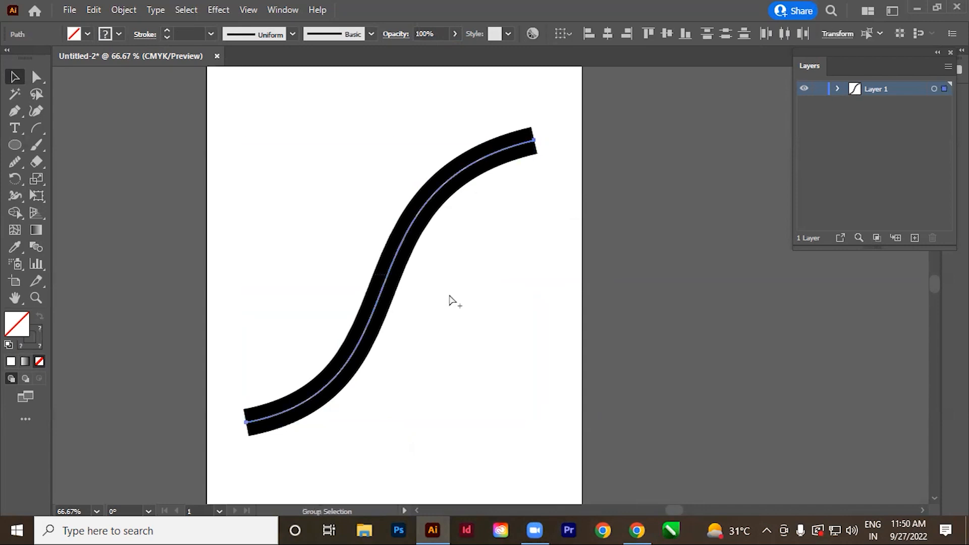
key(ctrl+alt+b)
click(634, 281)
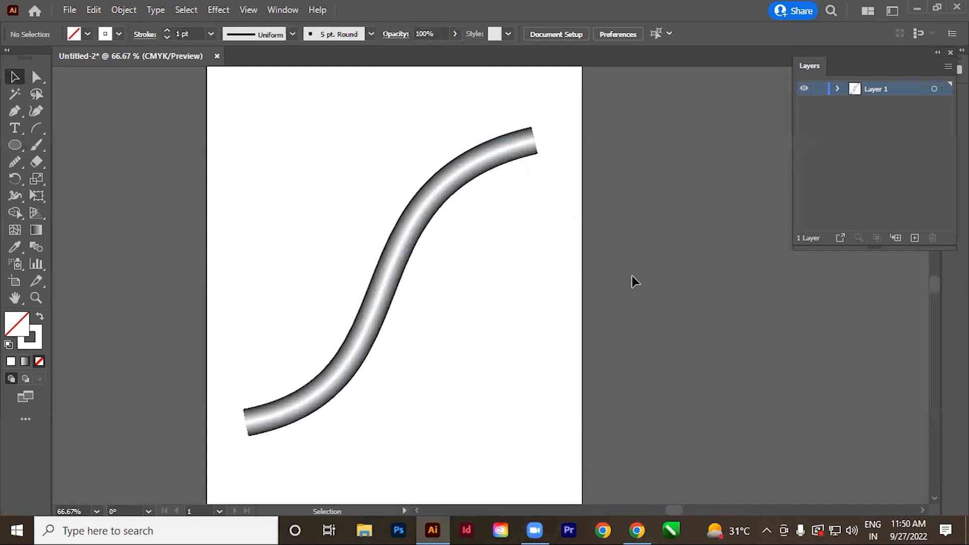
key(z)
click(621, 398)
drag(416, 303, 305, 293)
drag(560, 398, 475, 358)
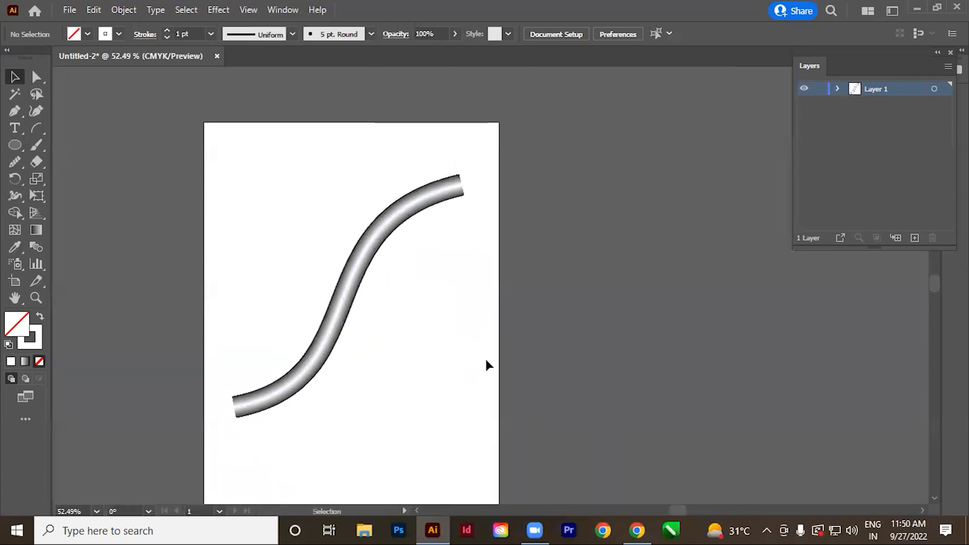
drag(445, 414, 477, 431)
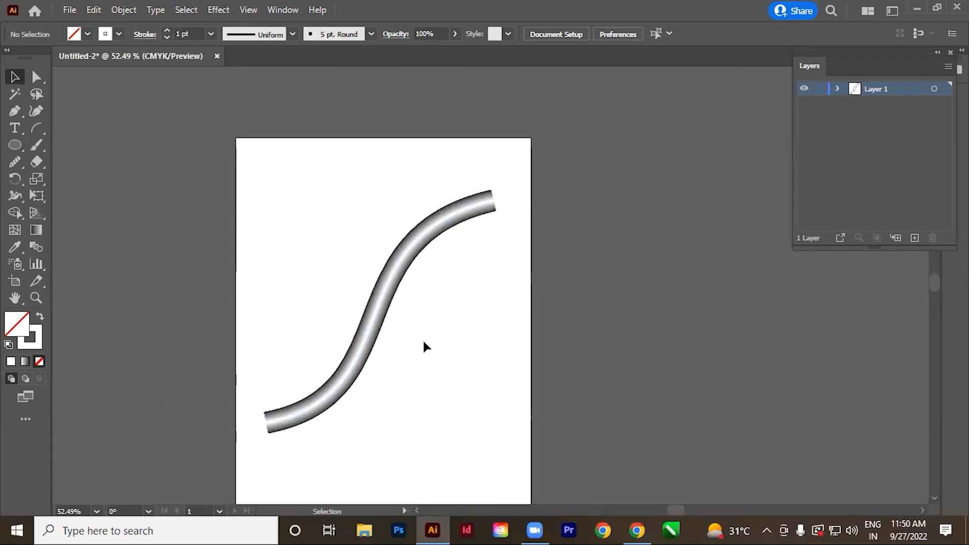
Select the blended S-shaped tube and delete it from the artboard.
drag(327, 258, 491, 359)
key(Delete)
key(space)
drag(472, 292, 478, 293)
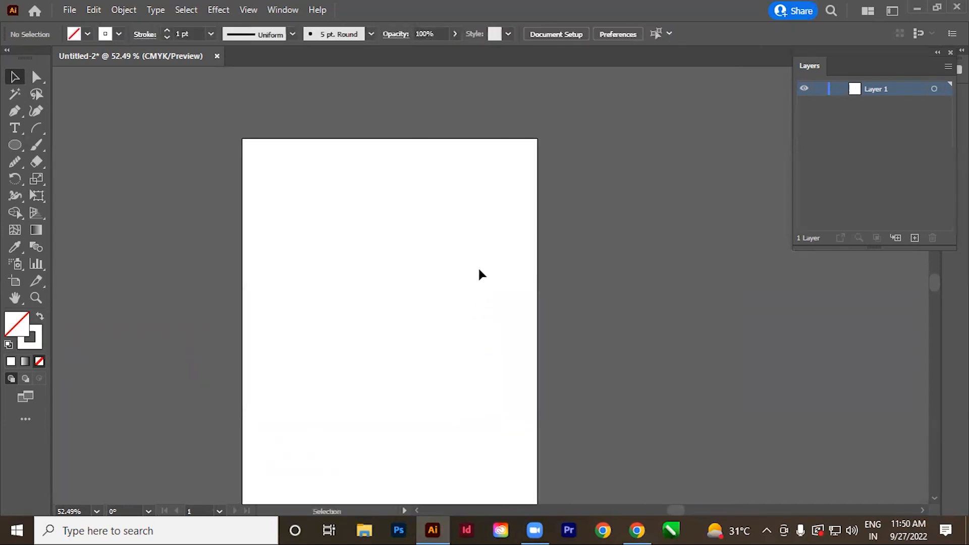
Draw a small circle near the artboard's upper-left corner with the Ellipse tool.
key(space)
drag(331, 255, 329, 261)
key(ctrl+space)
drag(372, 153, 436, 203)
key(space)
drag(520, 365, 526, 343)
drag(15, 145, 51, 179)
drag(230, 151, 279, 199)
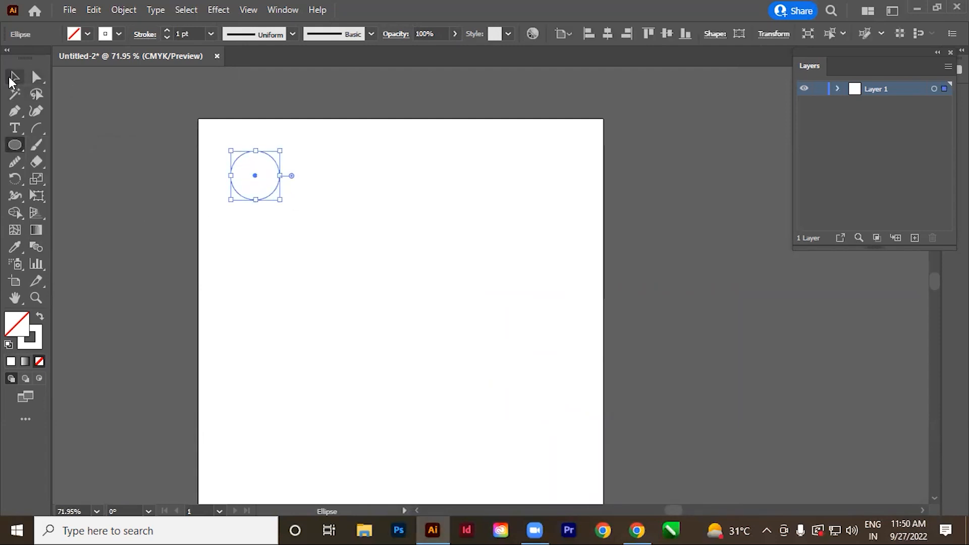
Fill the small circle with yellow-green and set its stroke to None.
click(15, 77)
click(84, 33)
click(29, 68)
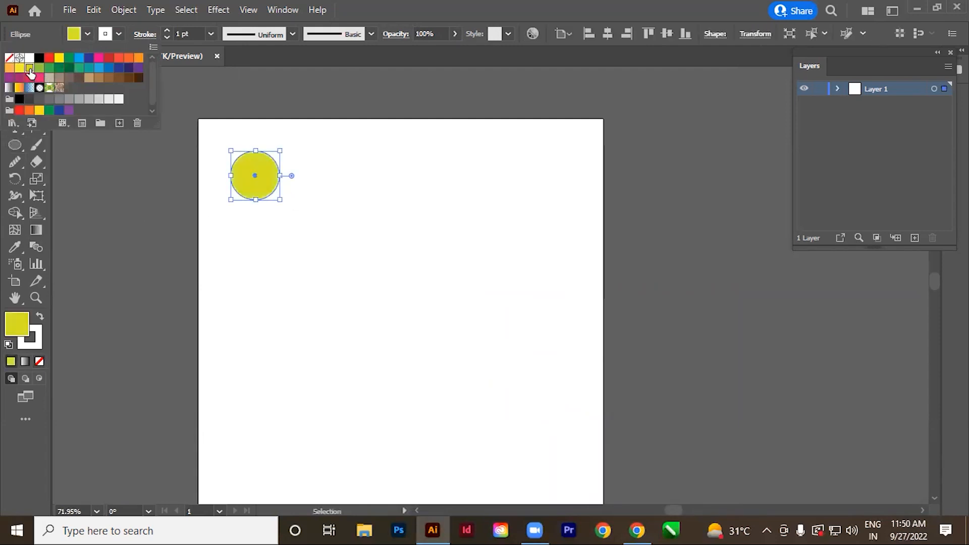
click(117, 32)
click(116, 33)
click(11, 65)
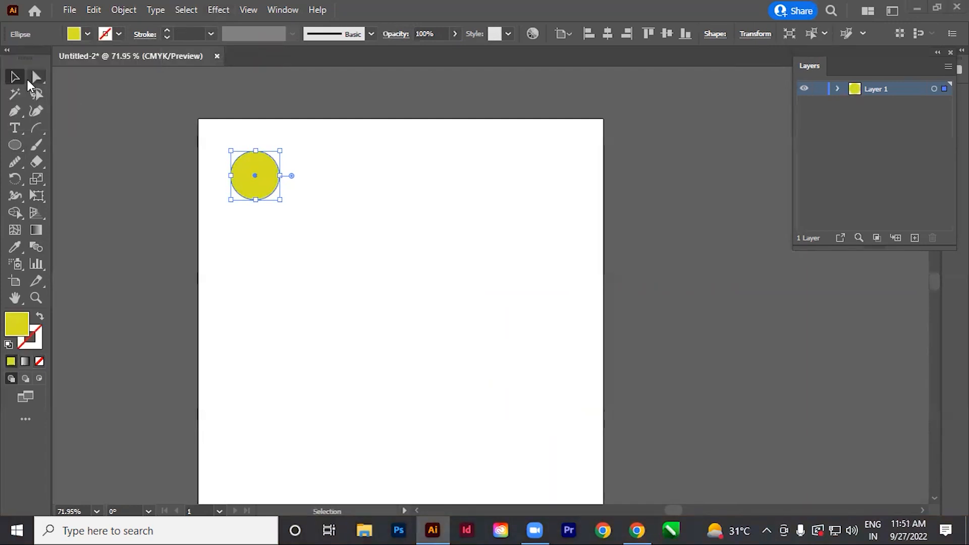
Move the yellow-green circle slightly down and place a copy directly below it near the artboard's left edge.
drag(248, 185, 273, 193)
click(316, 249)
Fill the upper circle with red and place copies of both circles beside the originals to form a square arrangement.
click(273, 180)
click(88, 34)
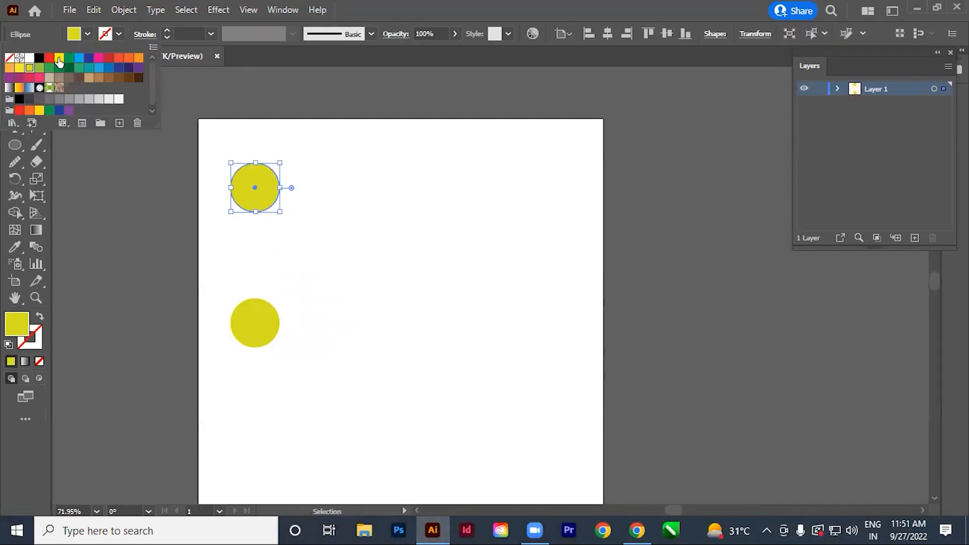
click(49, 58)
click(188, 194)
drag(188, 195, 391, 356)
click(352, 376)
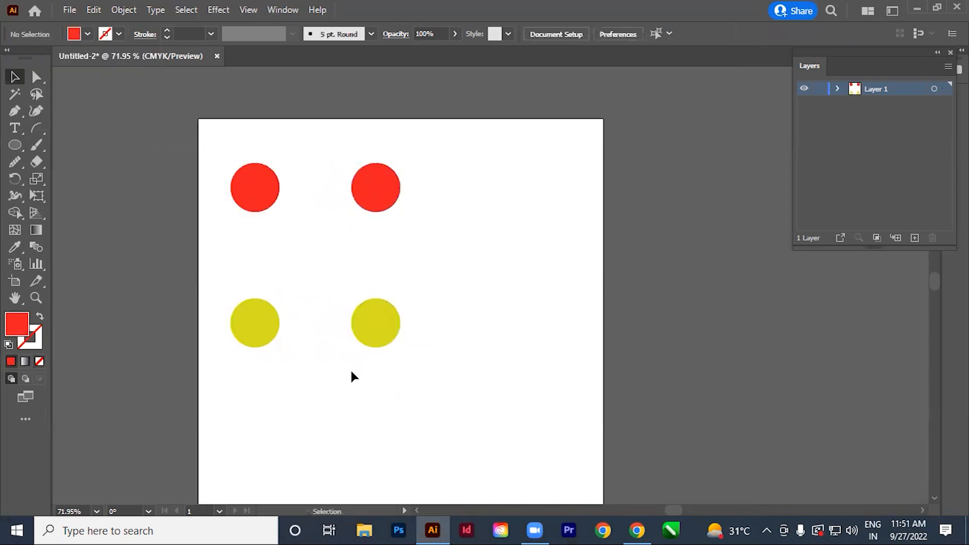
Fill the lower-right circle with green and the upper-right circle with light blue.
click(376, 323)
click(88, 35)
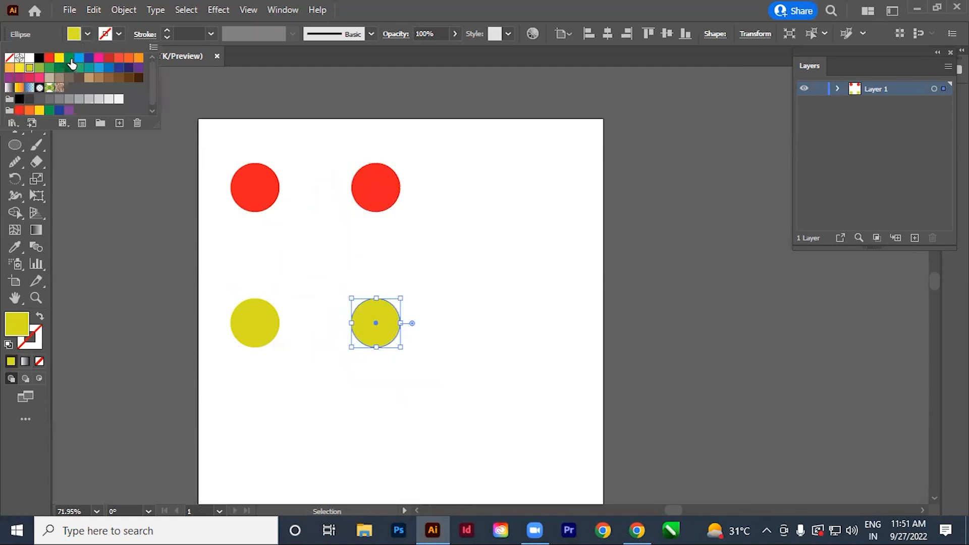
click(71, 64)
click(372, 195)
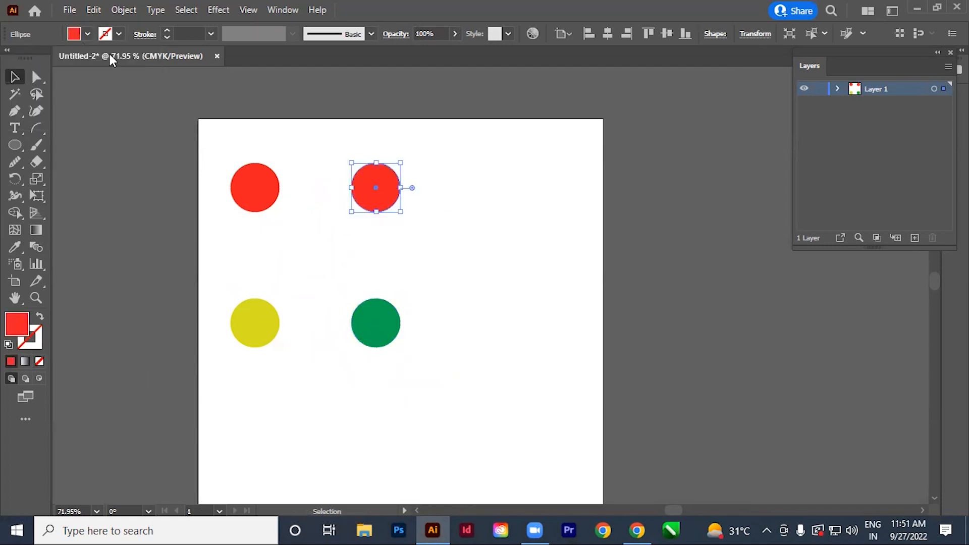
click(88, 35)
click(78, 58)
click(223, 261)
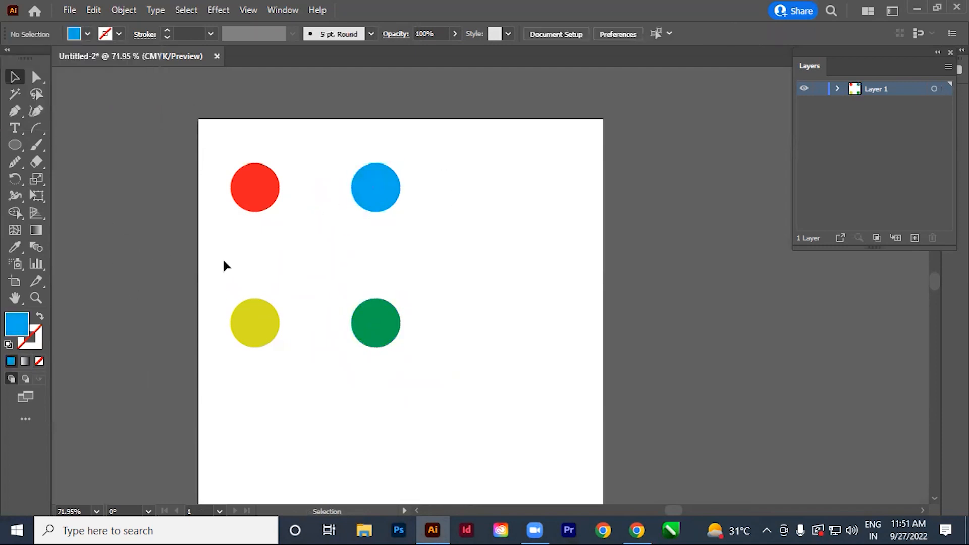
Select all four coloured circles and make a blend from them.
drag(211, 134, 485, 401)
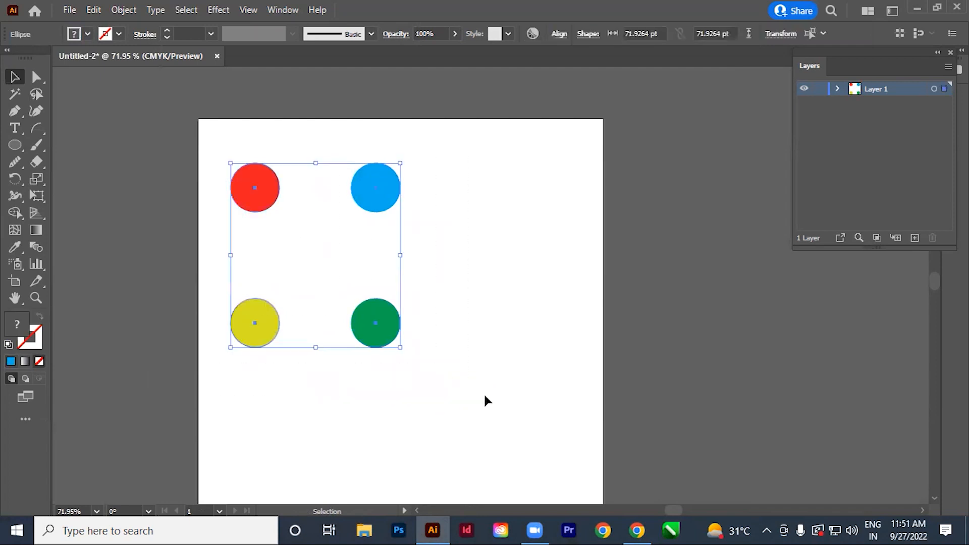
key(ctrl+alt)
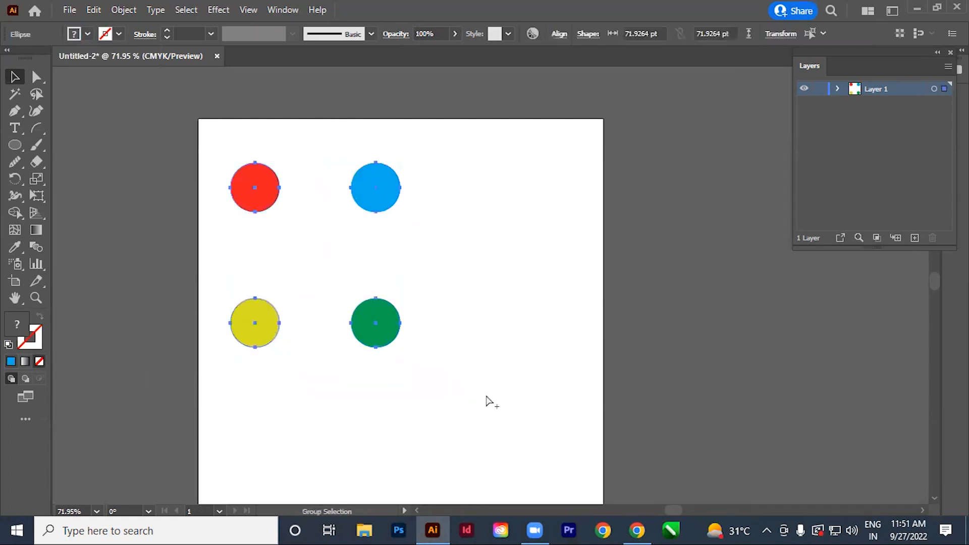
key(ctrl+alt+b)
click(489, 393)
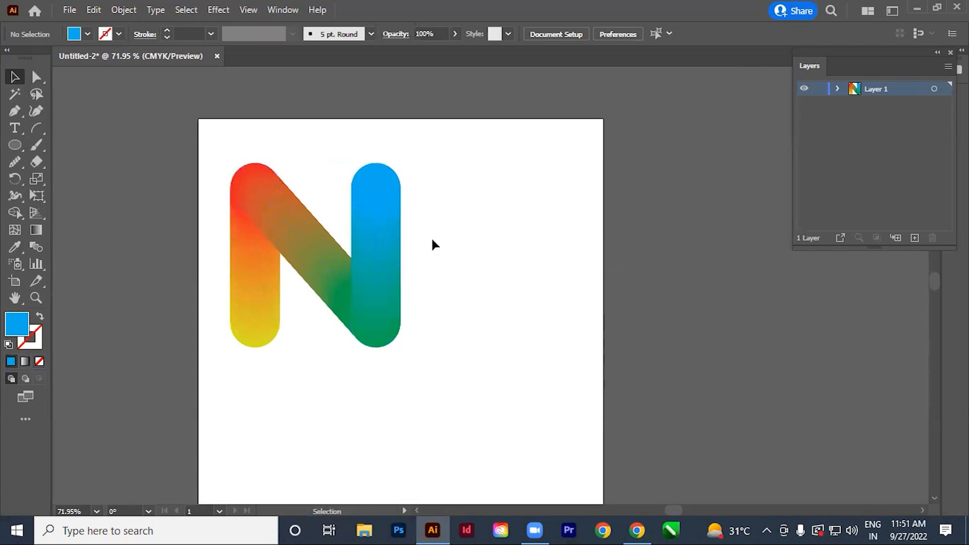
key(space)
drag(523, 380, 523, 357)
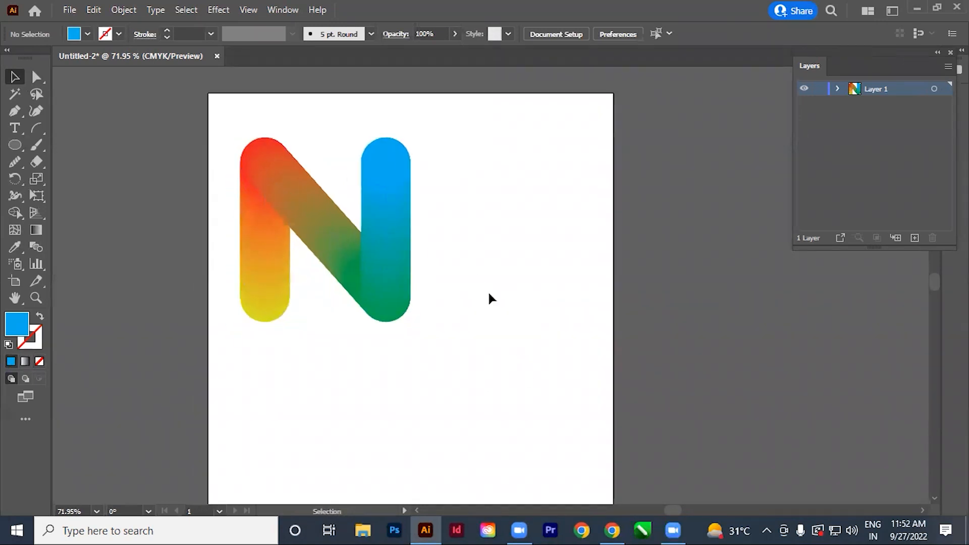
key(space)
drag(454, 354, 458, 355)
drag(260, 388, 474, 122)
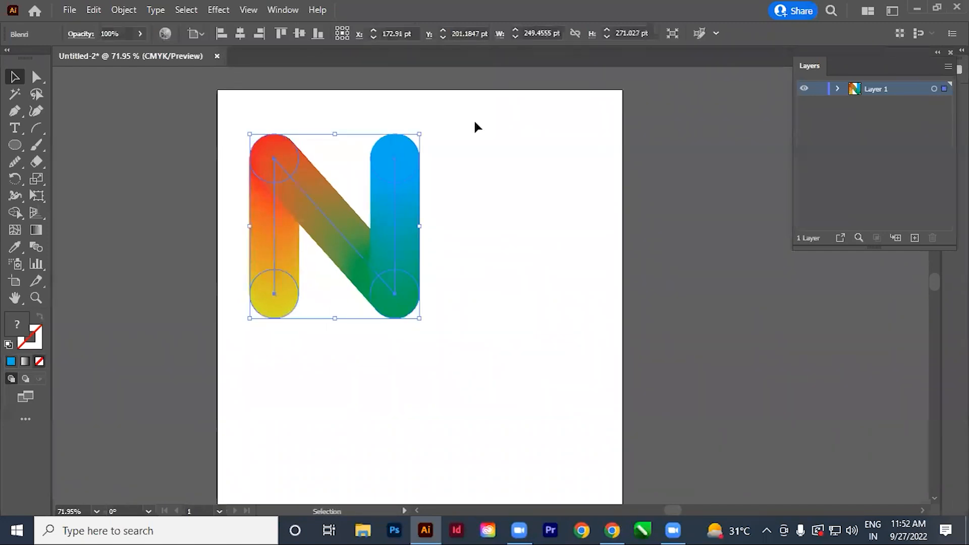
click(500, 264)
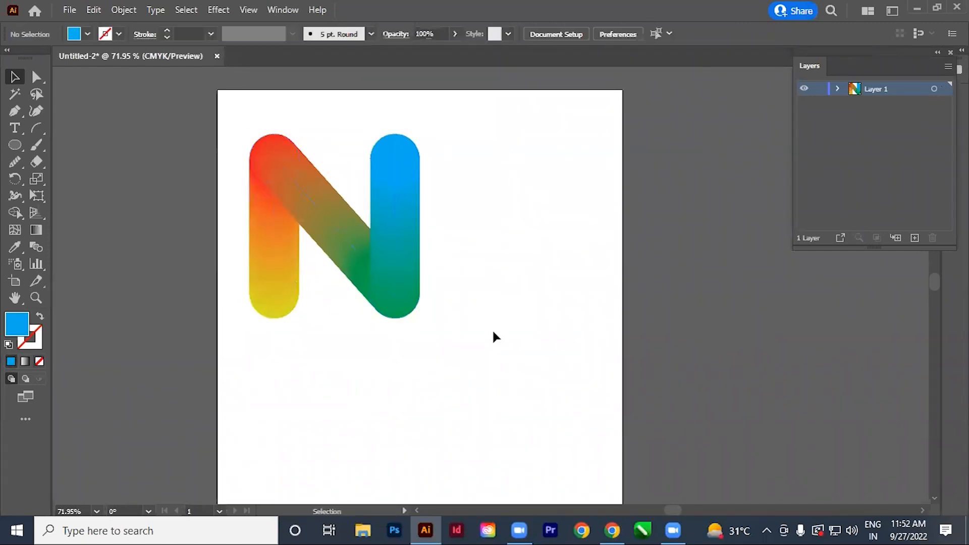
key(space)
drag(480, 371, 478, 320)
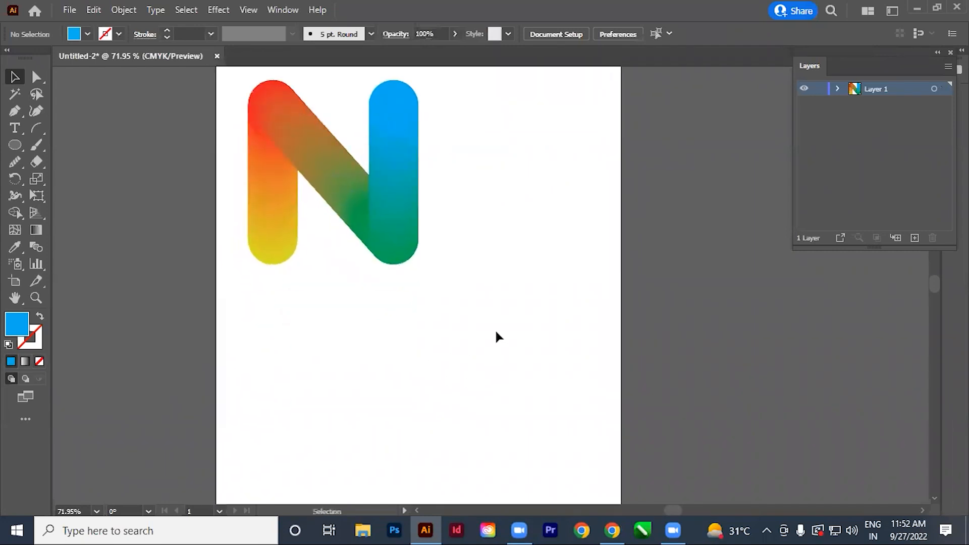
click(392, 230)
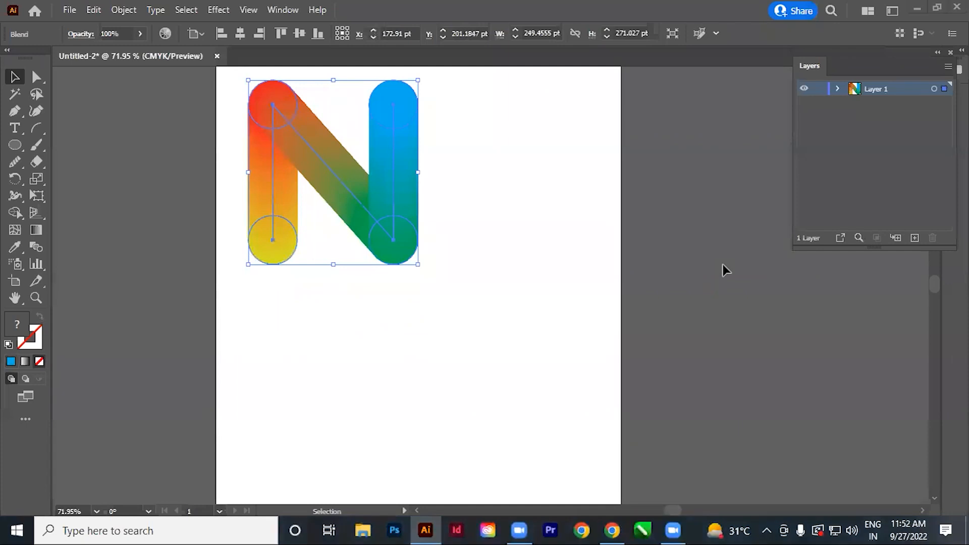
click(535, 344)
Draw a large arc below the N-shaped blend with the Arc tool and give it a 1 pt black stroke.
key(ctrl+alt+space)
ctrl+alt+click(522, 296)
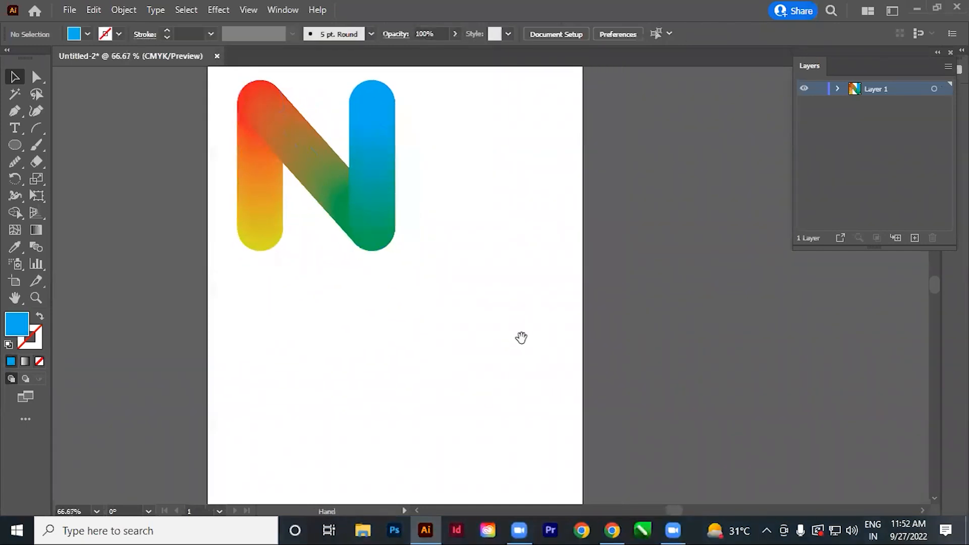
ctrl+alt+click(496, 267)
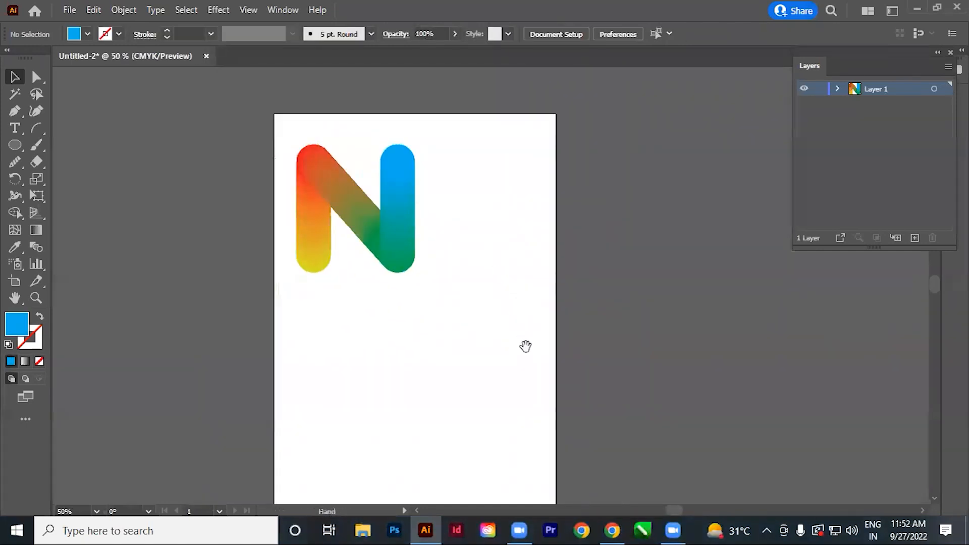
click(36, 127)
drag(518, 149, 515, 406)
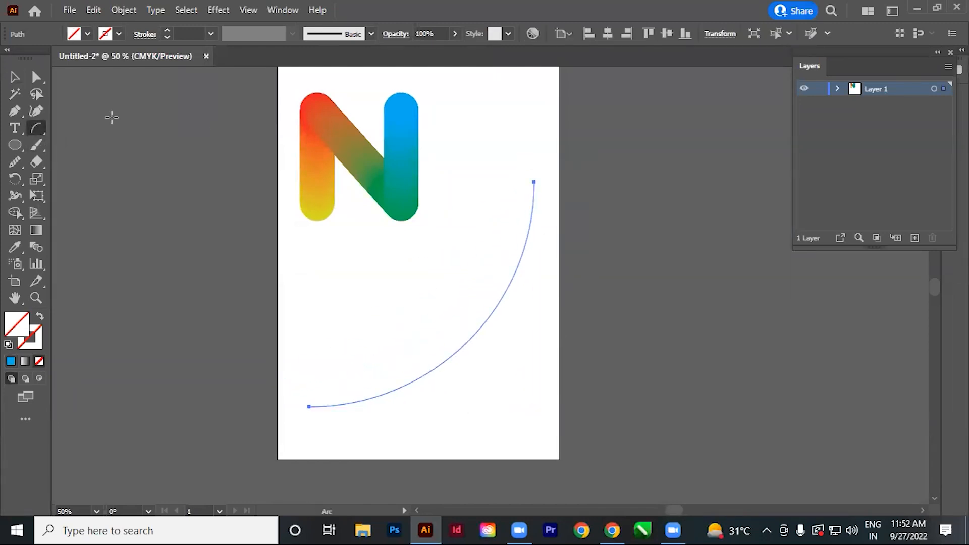
click(15, 77)
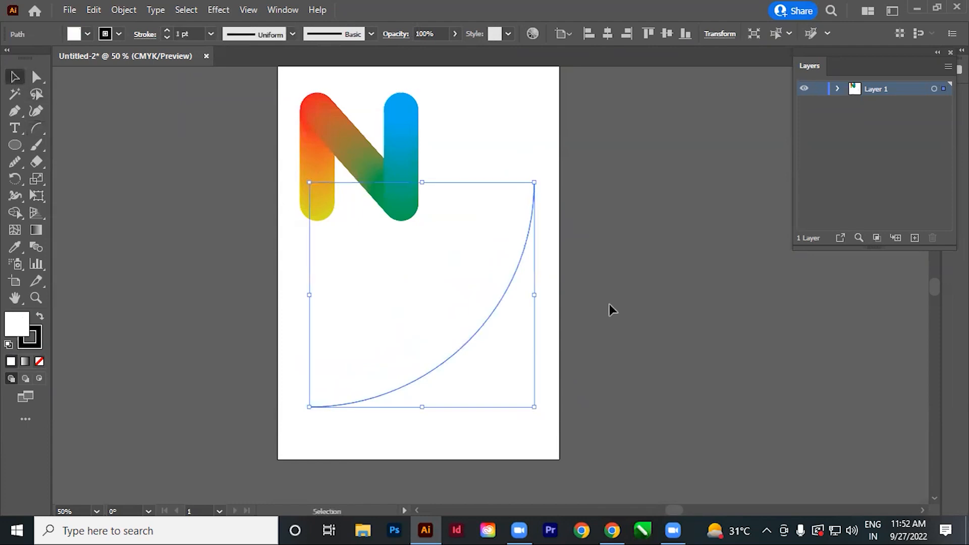
click(592, 293)
click(430, 318)
click(616, 325)
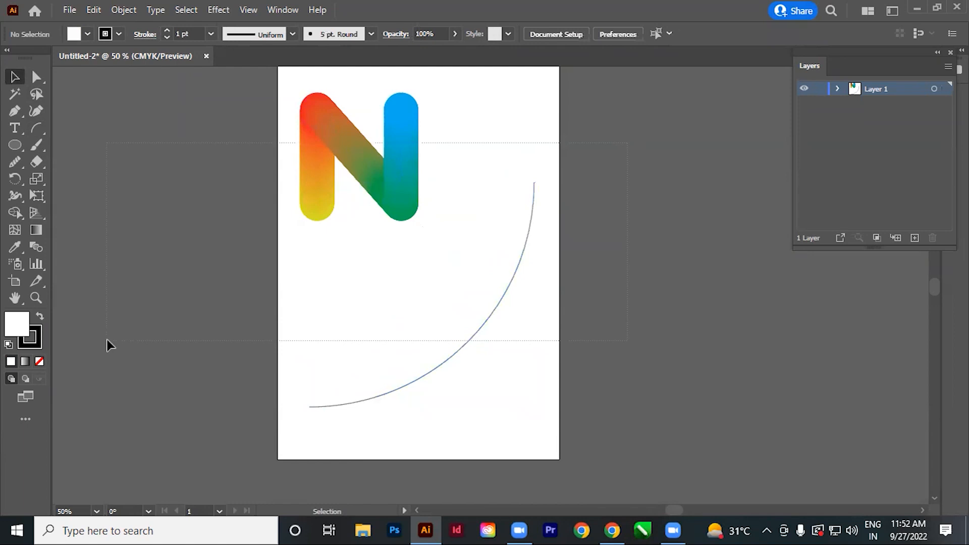
Select the N-shaped blend together with the arc and replace the blend's spine with the arc.
key(ctrl+a)
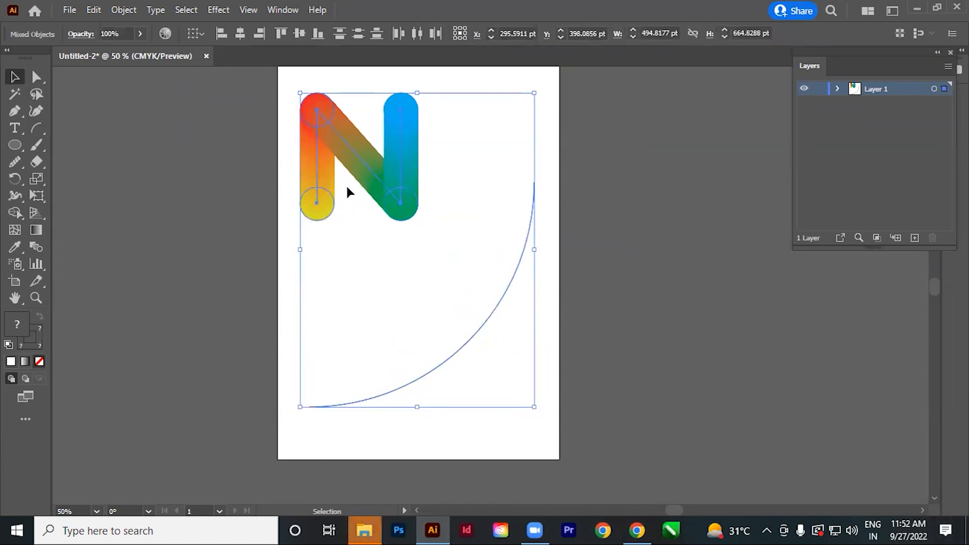
click(238, 171)
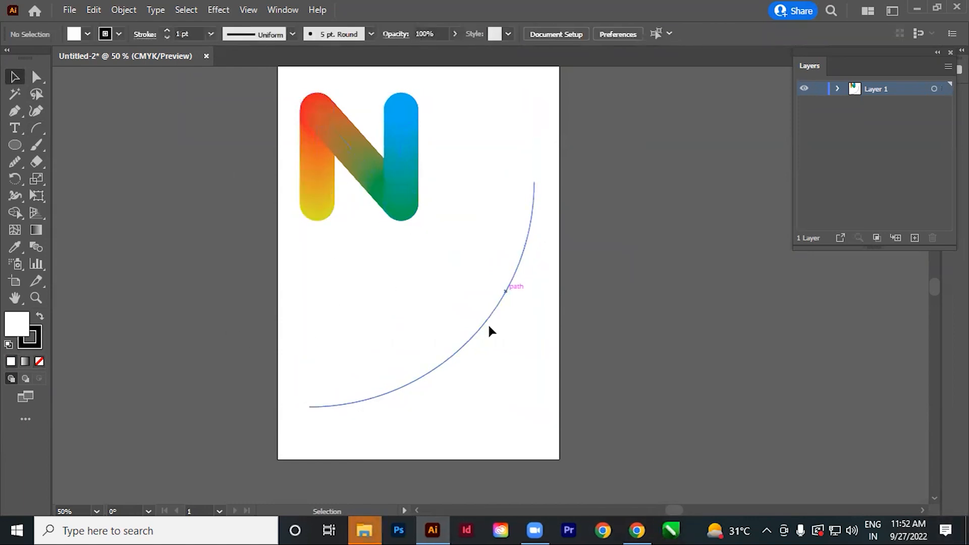
key(ctrl+a)
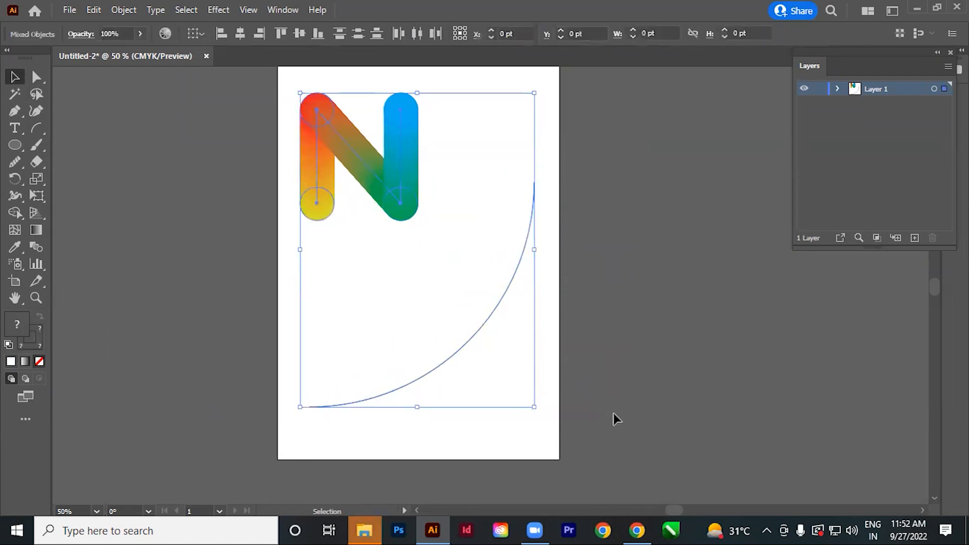
click(124, 10)
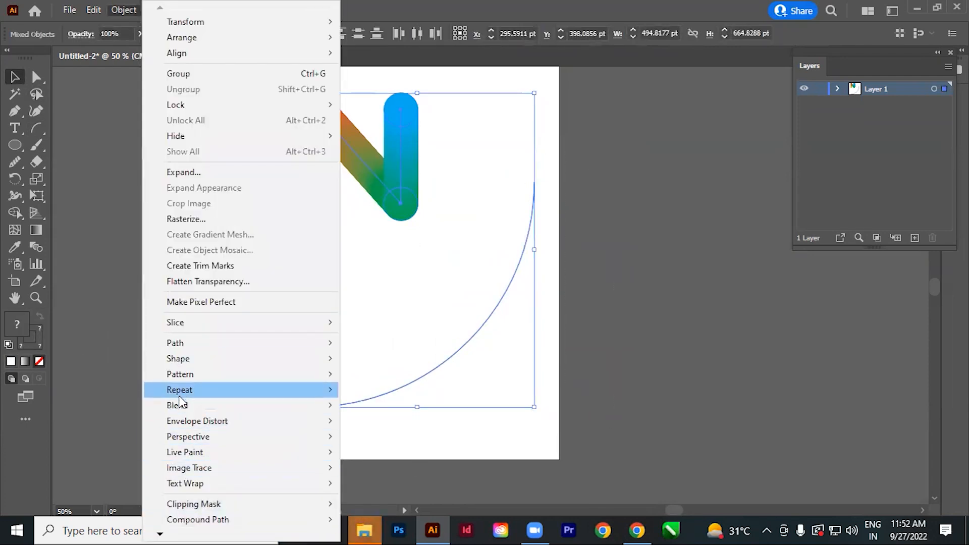
mouse_move(181, 407)
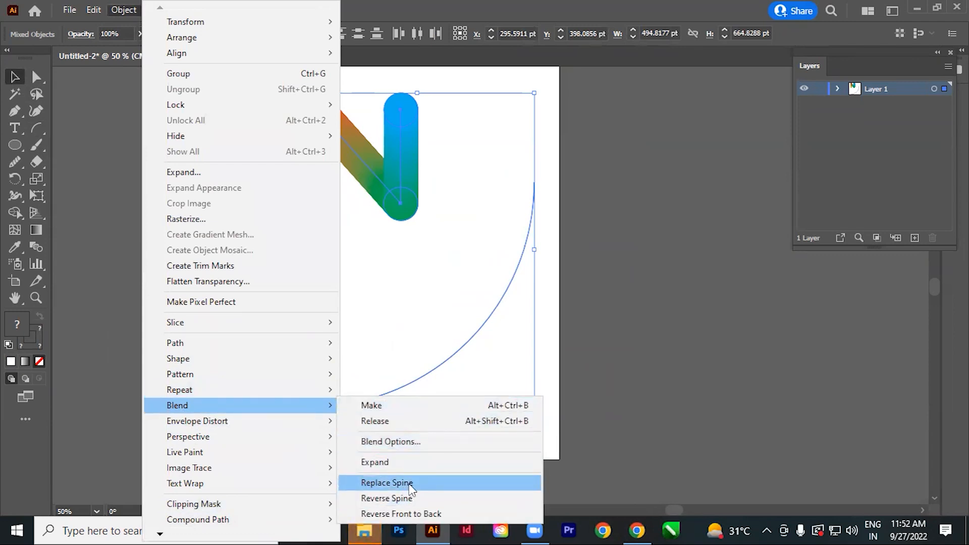
click(386, 483)
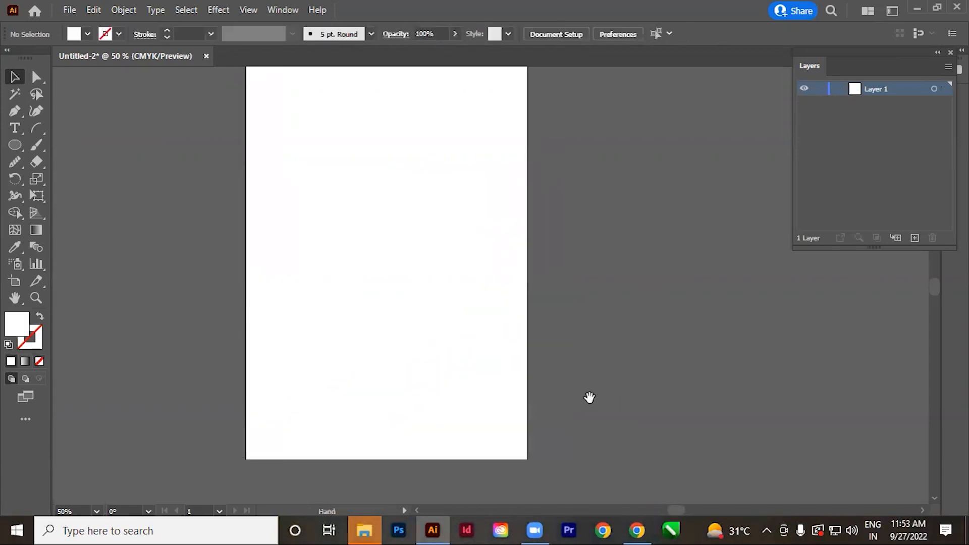
Delete the curved blend and draw a new, smaller arc on the empty artboard with the Arc tool.
drag(466, 239, 468, 308)
click(32, 132)
drag(437, 343, 447, 301)
drag(499, 187, 526, 361)
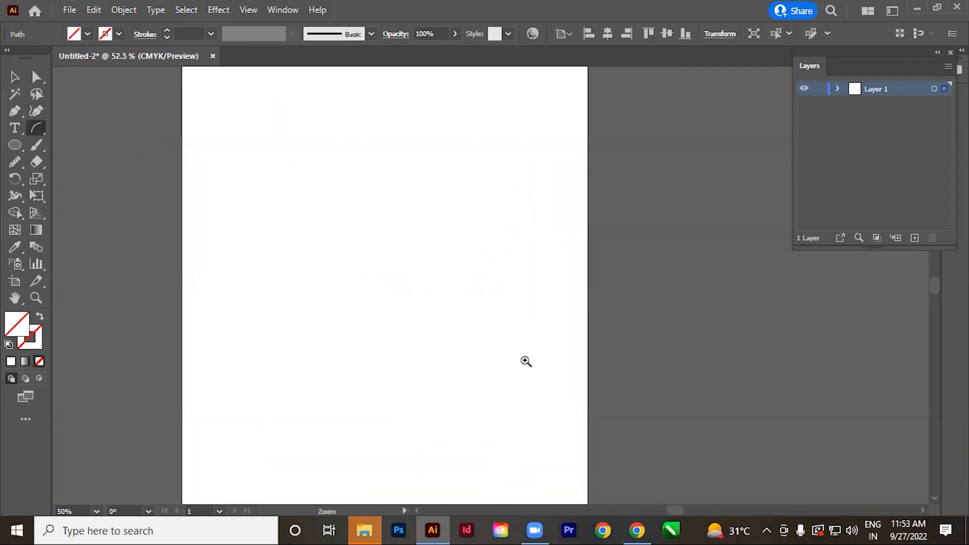
Give the new arc a red stroke.
click(14, 76)
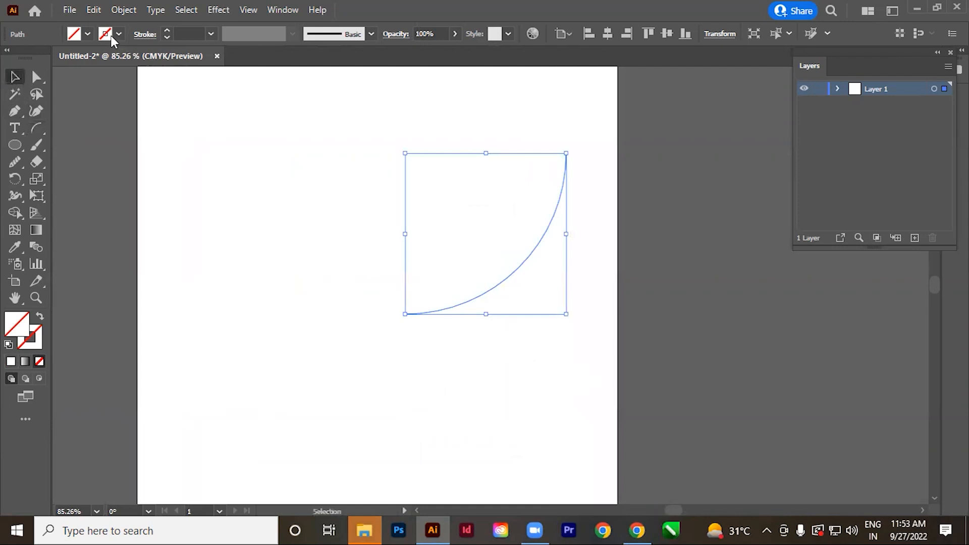
click(118, 35)
click(49, 58)
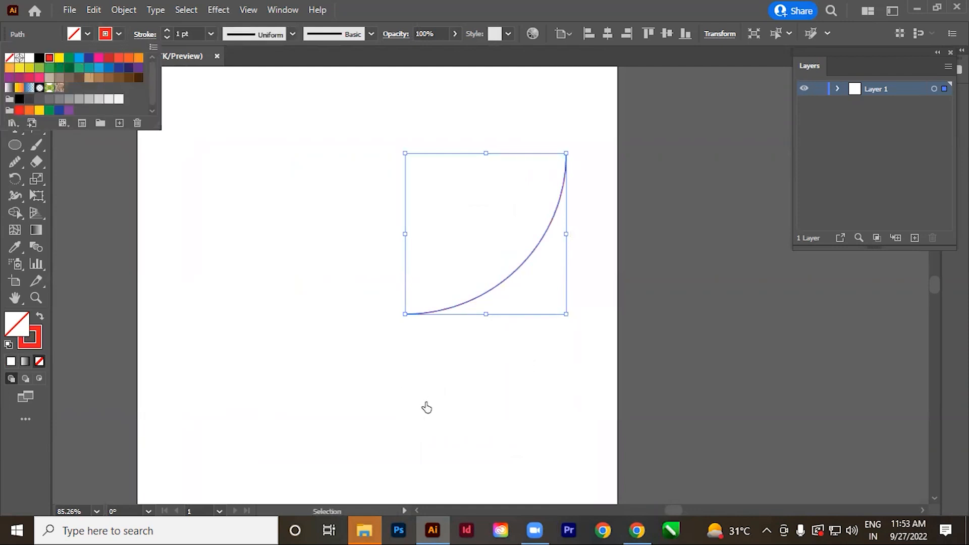
click(477, 404)
click(477, 404)
key(space)
drag(490, 352, 496, 403)
key(ctrl+space)
key(ctrl+a)
key(space)
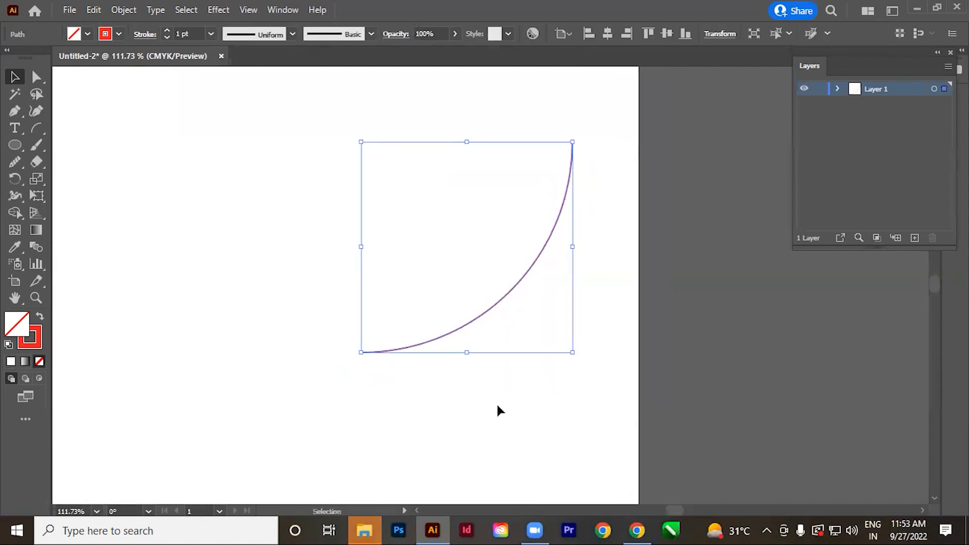
Reflect a copy of the red arc across a vertical axis through its lower endpoint to form a half circle.
key(o)
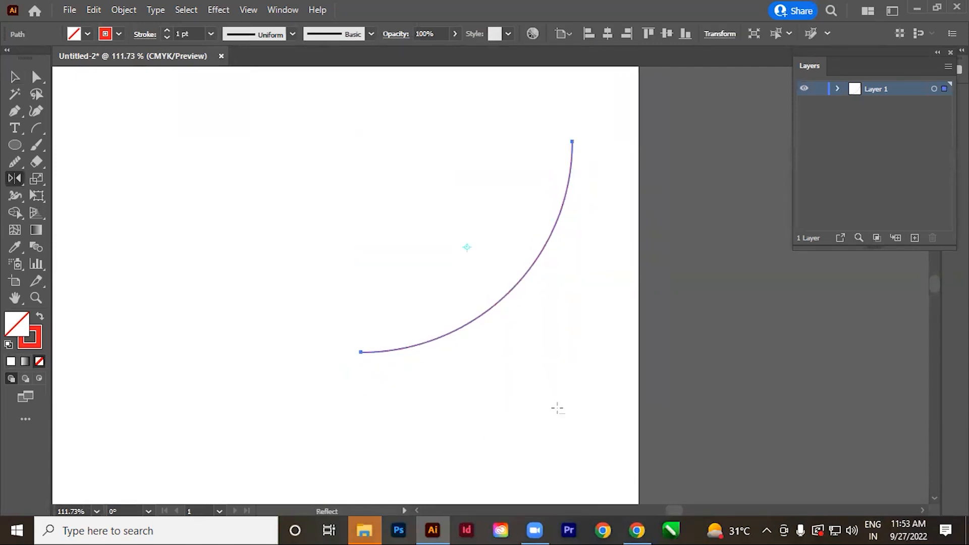
alt+click(361, 352)
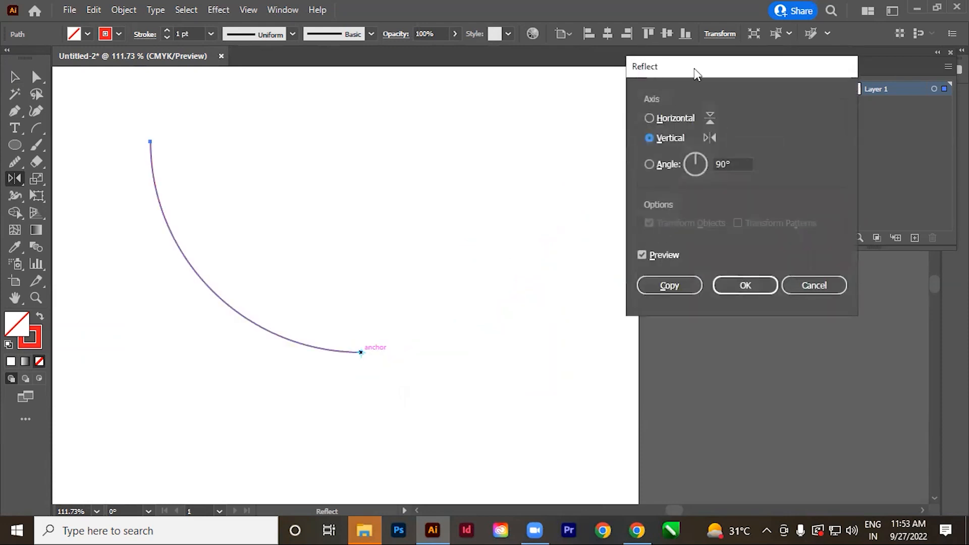
drag(697, 74, 535, 65)
click(510, 279)
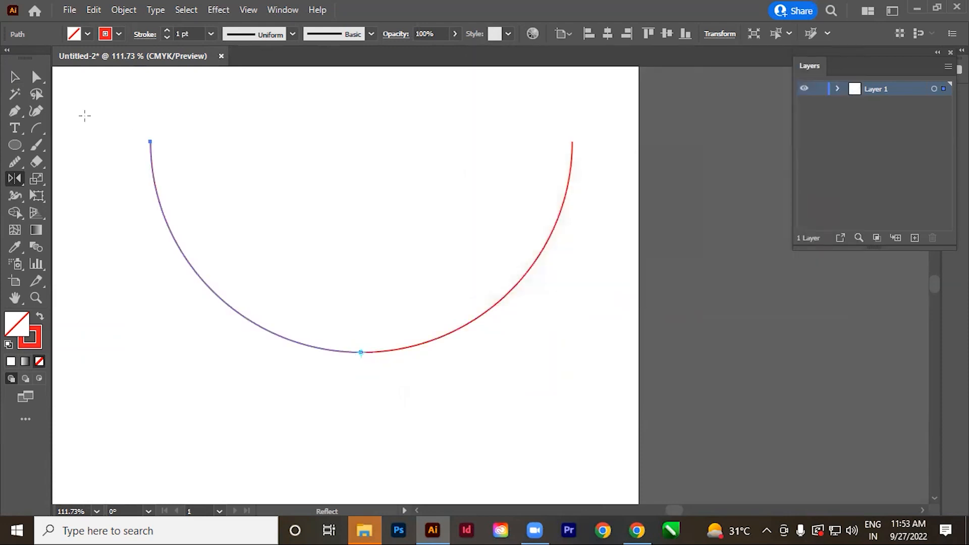
click(16, 79)
click(521, 440)
key(space)
drag(486, 412, 502, 428)
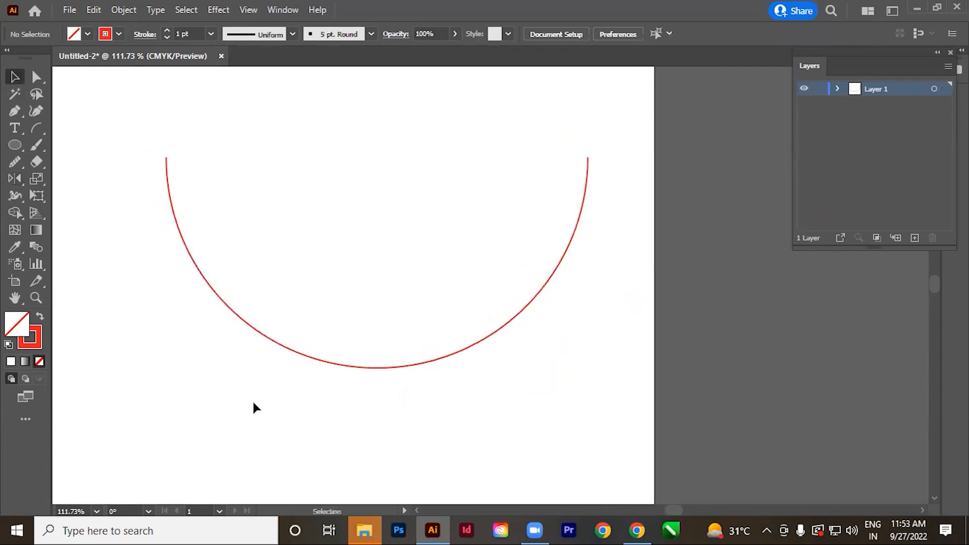
Change the left arc's stroke colour to green.
drag(252, 401, 313, 282)
click(119, 34)
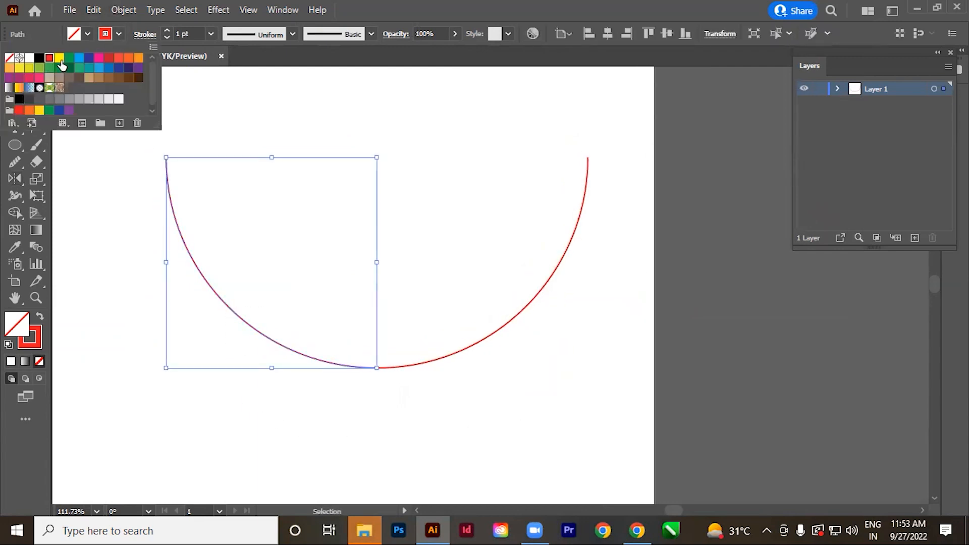
click(71, 61)
click(308, 437)
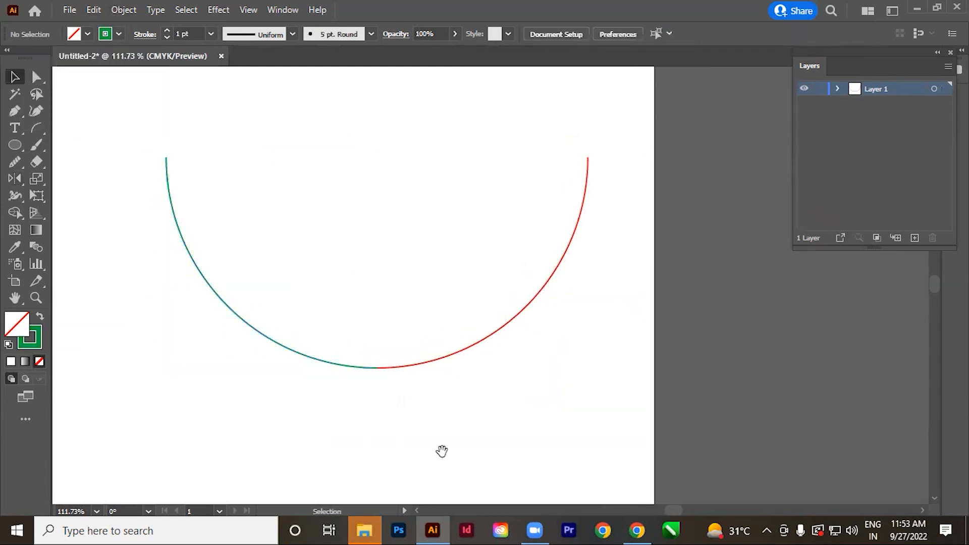
Select the green and red arcs together and make a blend between them.
scroll(441, 453, down, 1)
drag(285, 410, 484, 238)
key(space)
drag(538, 404, 528, 409)
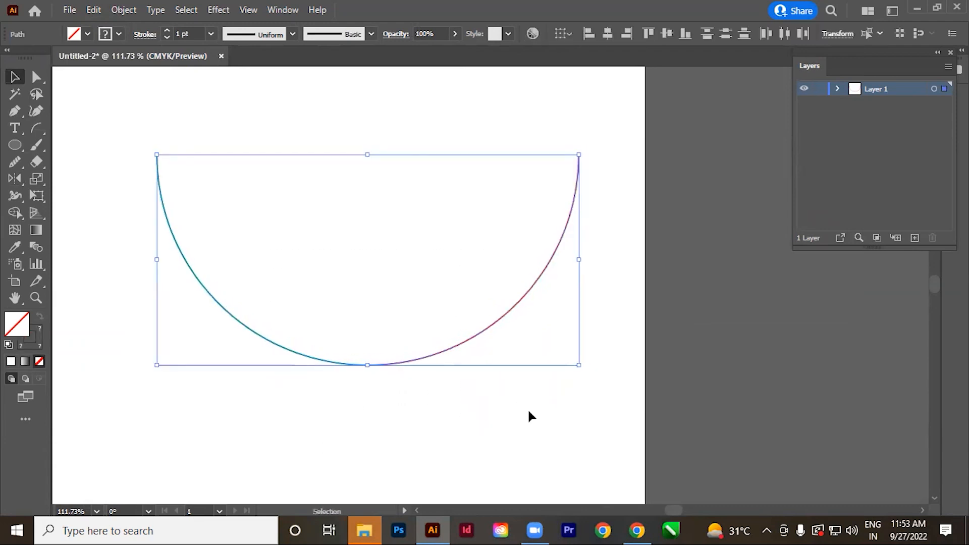
key(ctrl)
key(ctrl+alt+b)
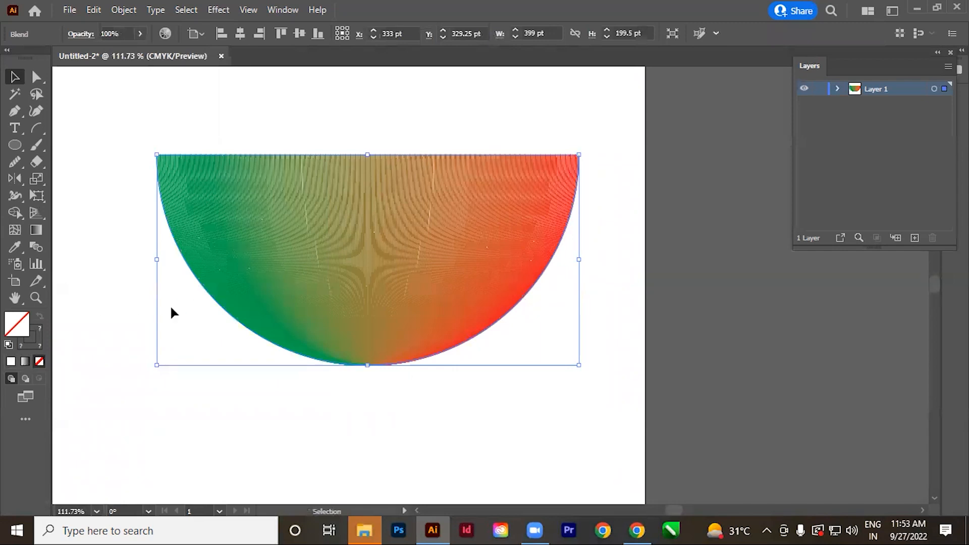
Set the arc blend's spacing to Specified Steps with 85 steps, previewing lower step counts on the way.
double_click(37, 247)
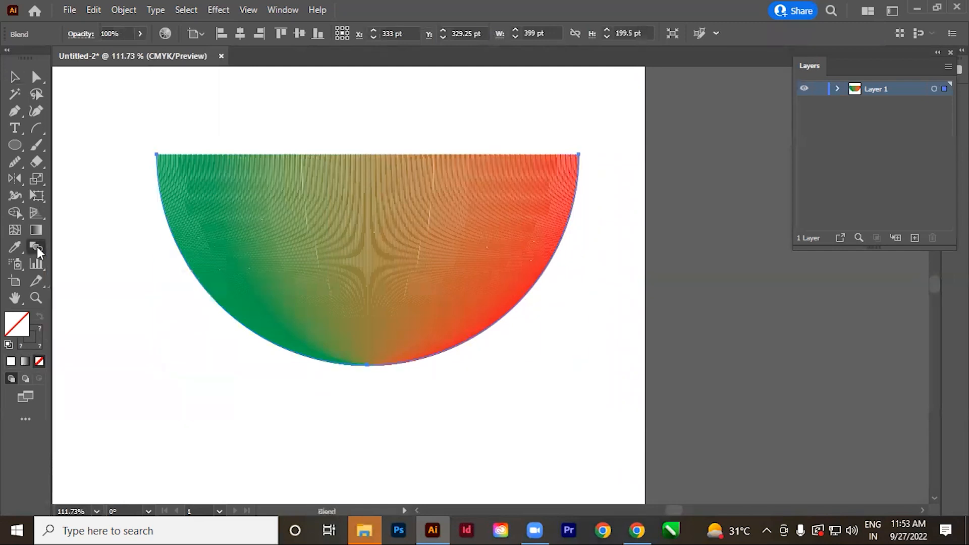
click(589, 98)
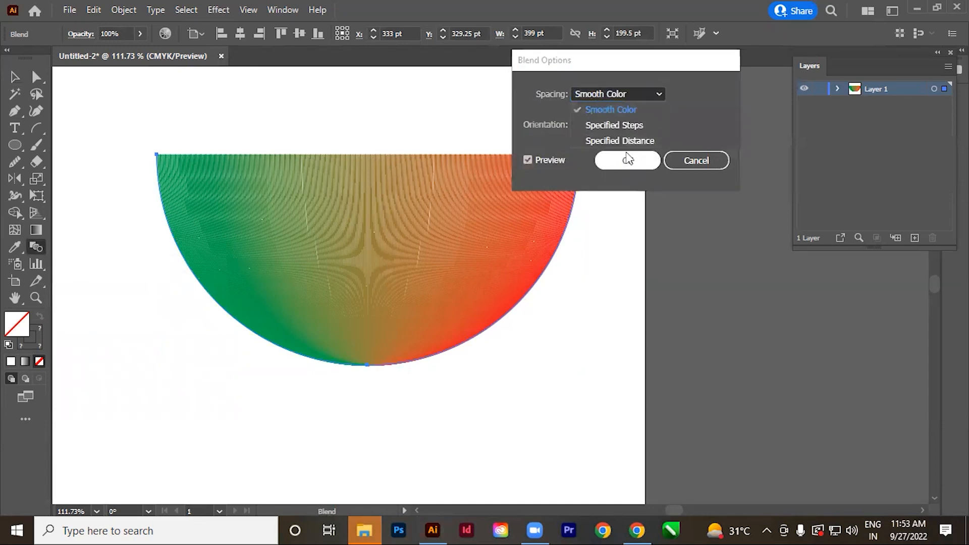
click(628, 126)
drag(640, 69, 680, 68)
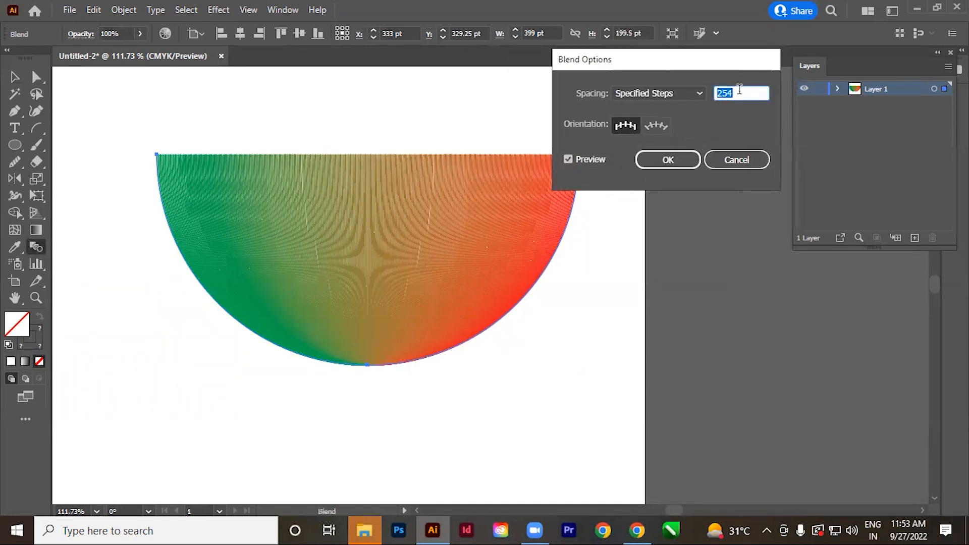
key(Down)
key(Down)
key(Down)
key(Down)
key(Down)
key(Down)
key(Down)
key(Down)
key(Down)
key(Down)
key(Down)
key(Down)
key(Down)
key(Down)
key(Down)
key(Down)
key(Down)
key(Down)
key(Down)
key(Down)
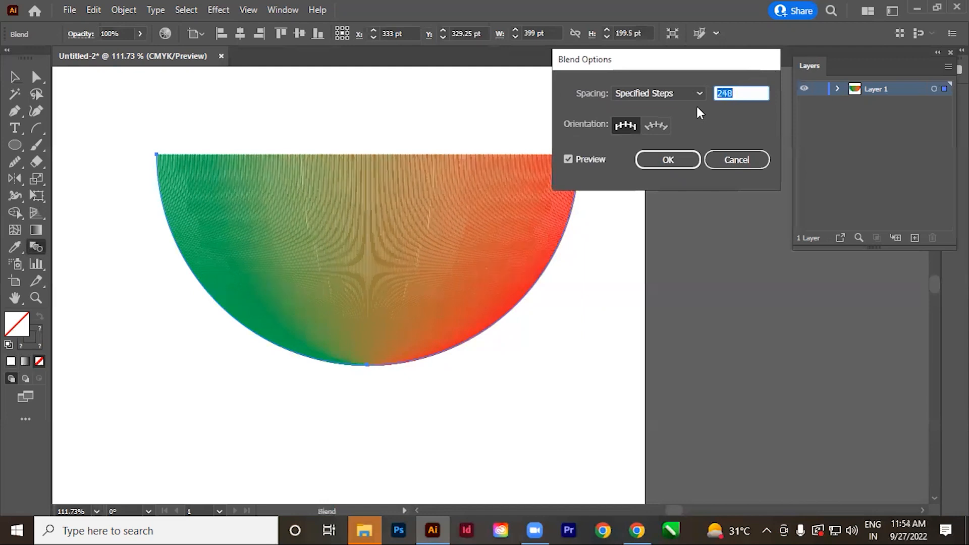
key(Down)
key(Down)
key(Down)
key(Down)
key(Down)
key(Down)
key(Down)
key(Down)
key(Down)
key(Down)
key(Down)
key(Down)
key(Down)
key(Down)
key(Down)
key(Down)
key(Down)
key(Down)
key(Down)
key(Down)
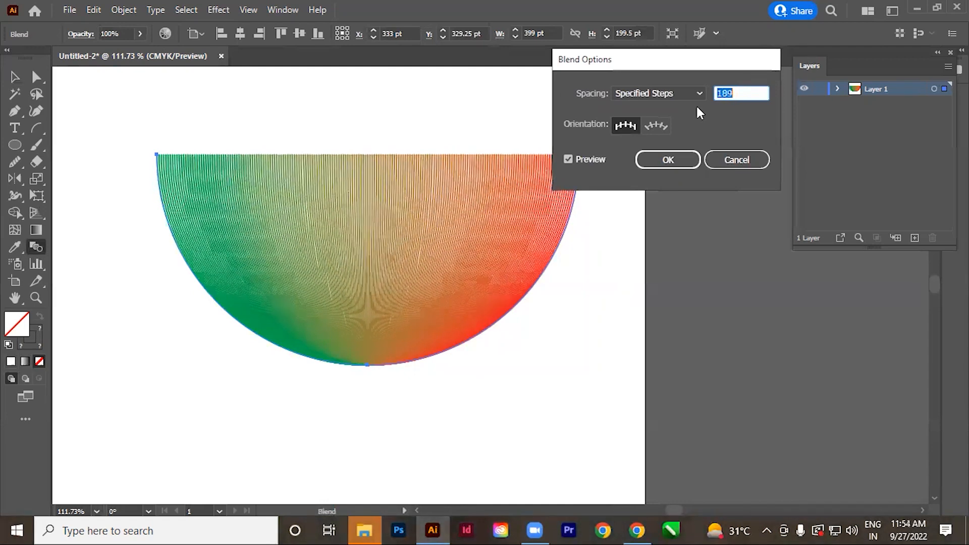
key(Down)
key(Down)
key(Down)
key(Down)
key(Down)
key(Down)
key(Down)
key(Down)
key(Down)
key(Down)
key(Down)
key(Down)
key(Down)
key(Down)
key(Down)
key(Down)
key(Down)
key(Down)
key(Down)
key(Down)
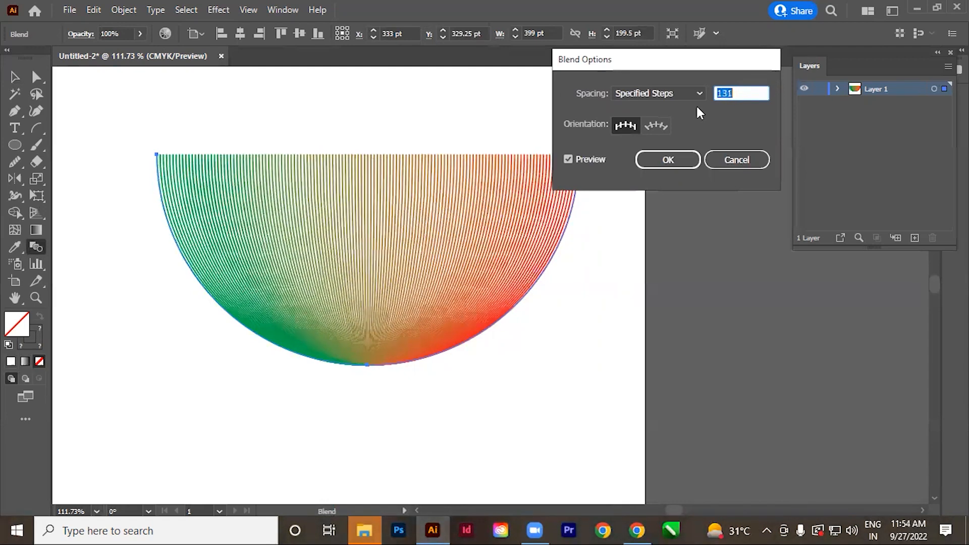
key(Down)
key(Down)
key(Down)
key(Down)
key(Down)
key(Down)
key(Down)
key(Down)
key(Down)
key(Down)
key(Down)
key(Down)
key(Down)
key(Down)
key(Down)
key(Down)
key(Down)
key(Down)
key(Down)
key(Down)
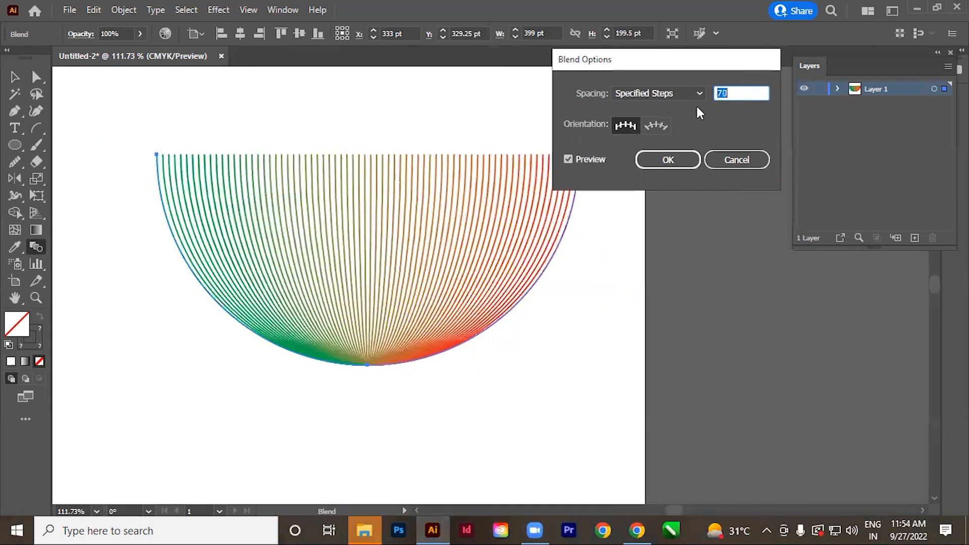
key(Down)
key(Down)
key(Down)
key(Down)
key(Down)
key(Down)
key(Down)
key(Down)
key(Down)
key(Down)
key(Down)
key(Down)
key(Down)
key(Down)
key(Down)
key(Down)
key(Down)
key(Down)
key(Down)
key(Down)
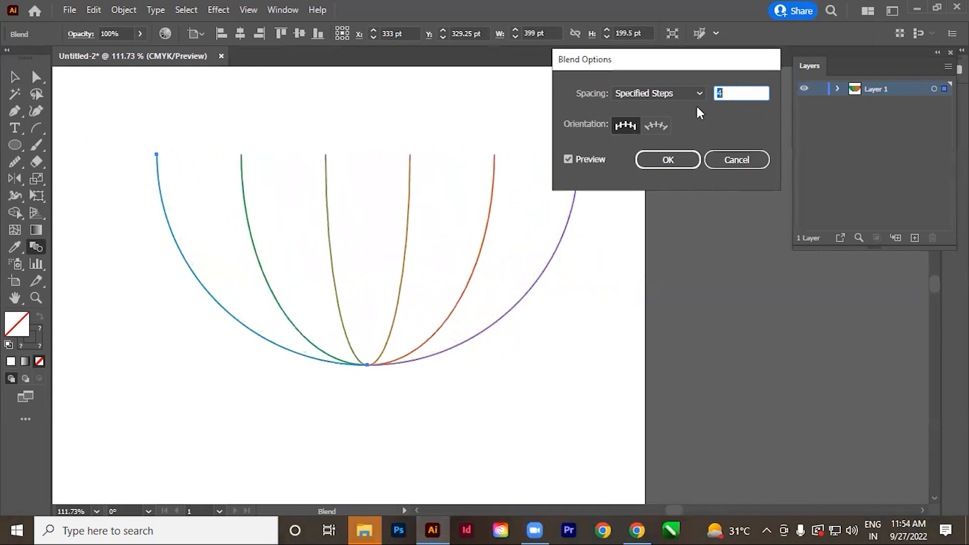
key(Up)
key(Up)
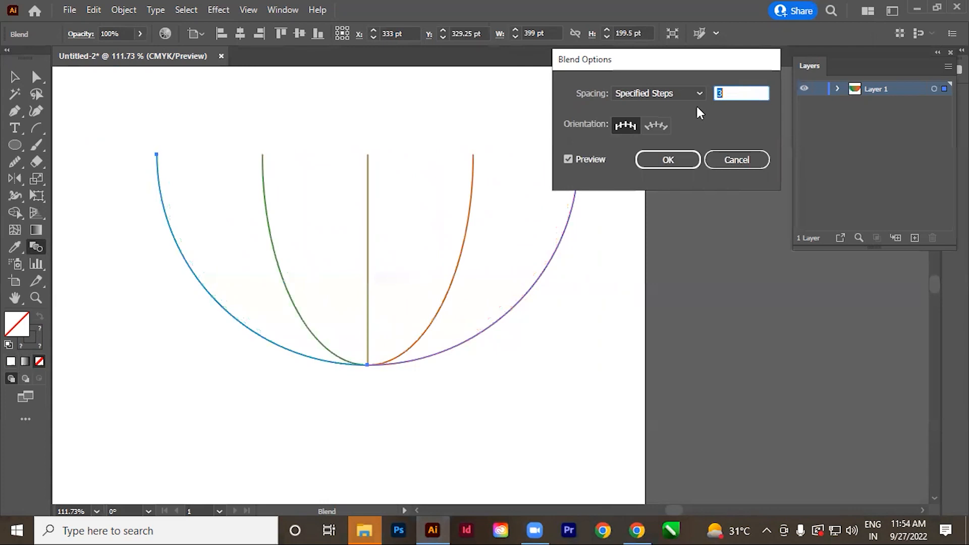
key(Up)
key(Up)
key(Up)
key(Up)
key(Up)
key(Up)
key(Up)
key(Up)
key(Up)
key(Up)
key(Up)
key(Up)
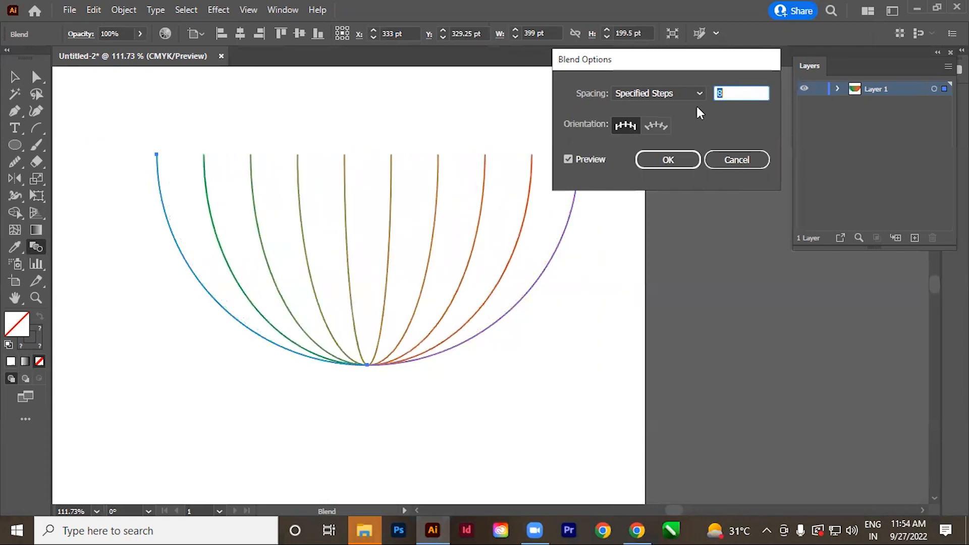
key(Up)
key(Up)
key(Up)
key(Up)
key(Up)
key(Up)
key(Up)
key(Up)
key(Up)
key(Up)
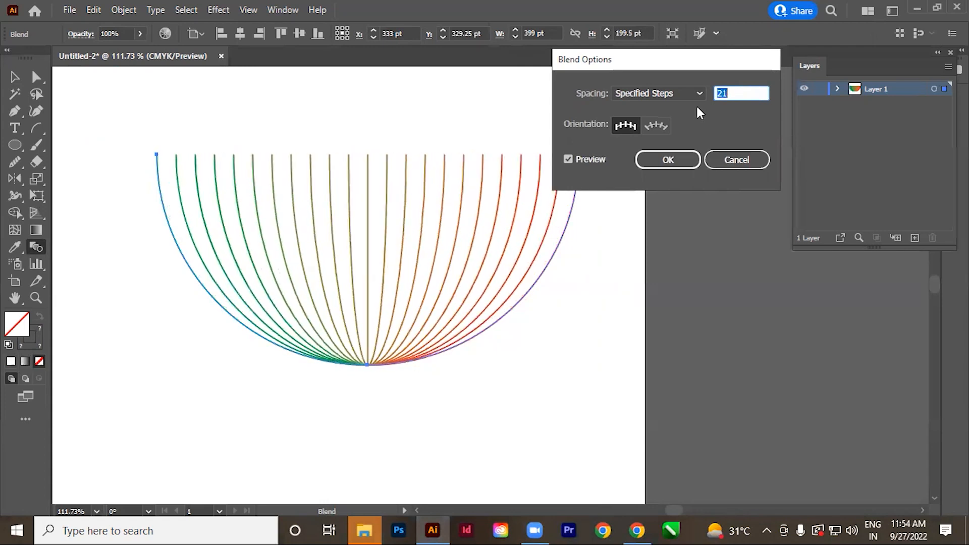
key(Up)
key(Up)
key(Up)
key(Up)
key(Up)
key(Up)
key(Up)
key(Up)
key(Up)
key(Up)
key(Up)
key(Up)
key(Up)
key(Up)
key(Up)
key(Up)
key(Up)
key(Up)
key(Up)
key(Up)
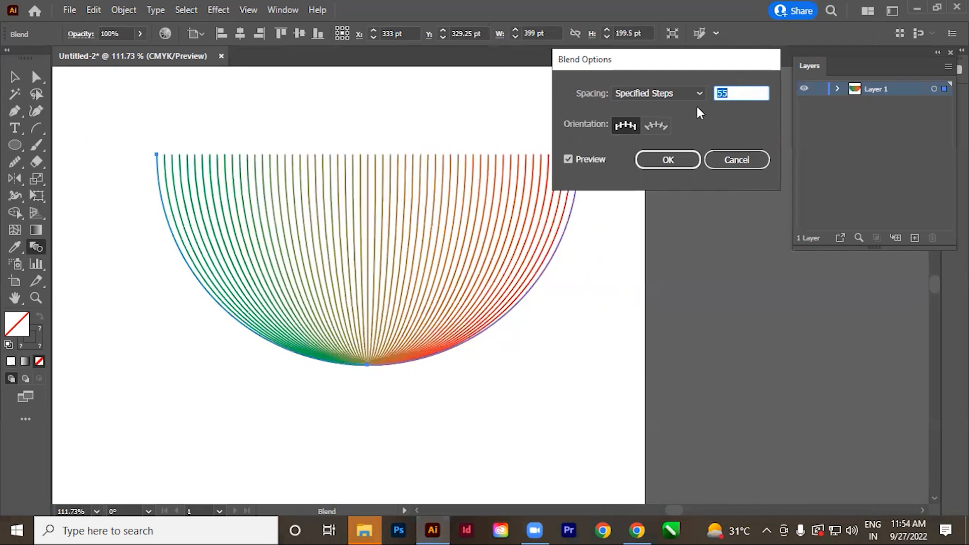
key(Up)
key(Up)
key(Up)
key(Up)
key(Up)
key(Up)
key(Up)
key(Up)
key(Up)
key(Up)
key(Up)
key(Up)
key(Up)
key(Up)
key(Up)
key(Up)
key(Up)
key(Up)
key(Up)
key(Up)
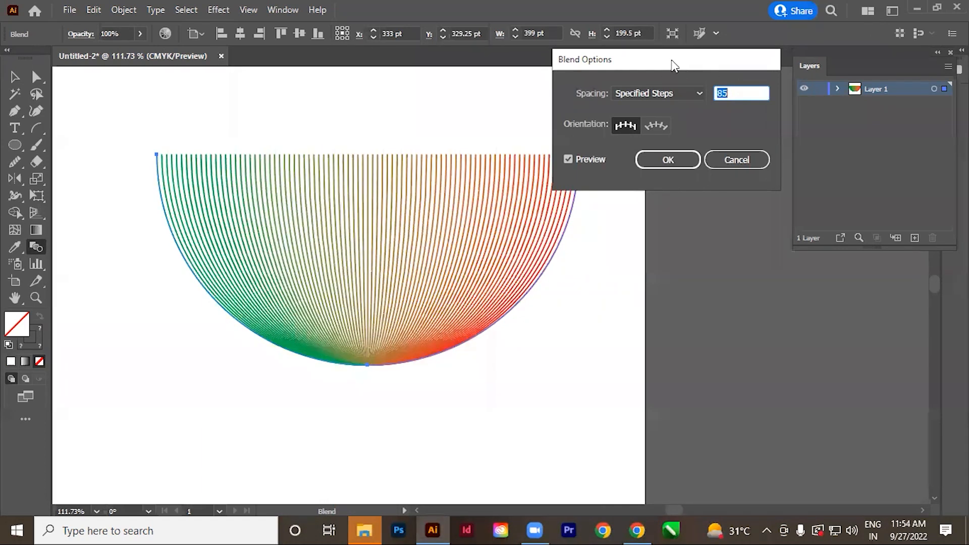
drag(672, 65, 649, 53)
click(643, 147)
Pull the lower endpoints of the two arcs apart so they cross, and lengthen the red curve's lower handle to twist the blend.
drag(515, 266, 520, 243)
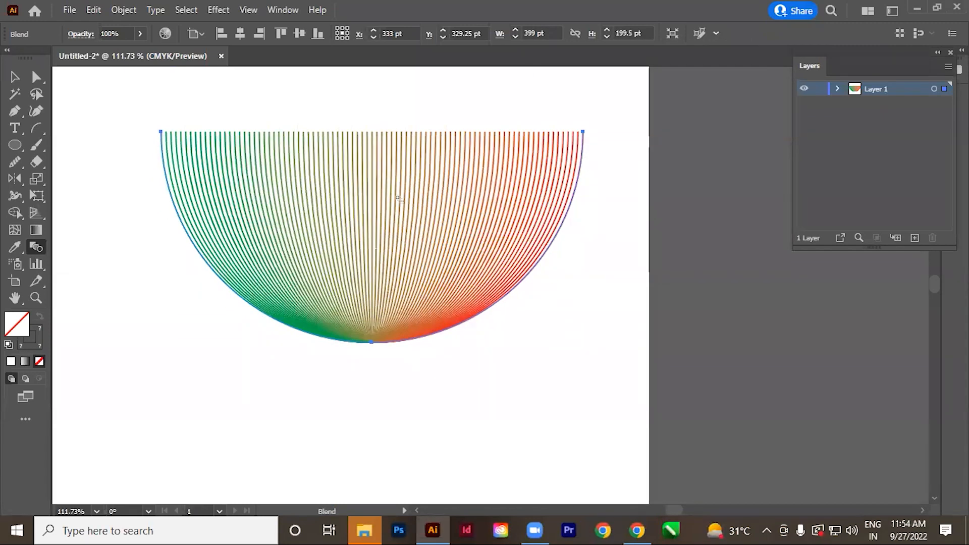
click(40, 81)
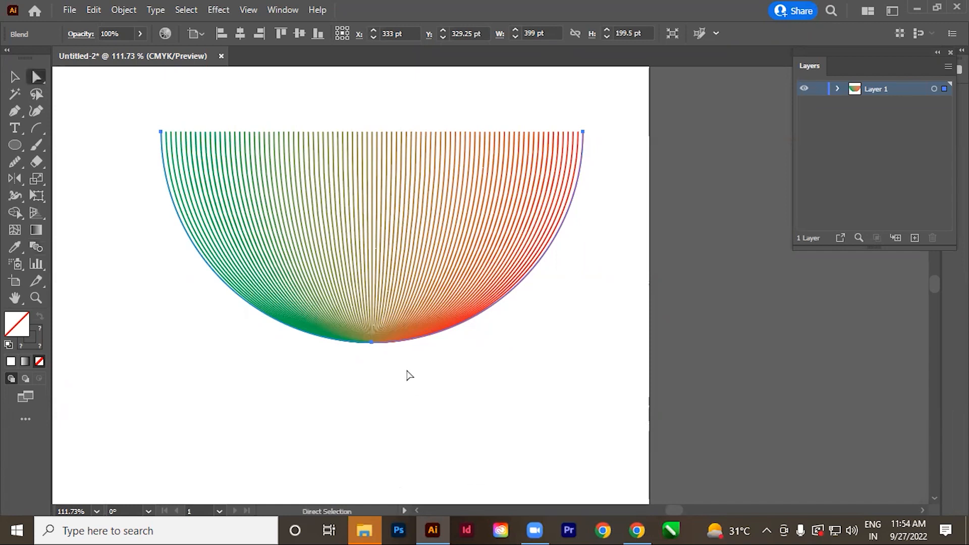
click(372, 342)
drag(372, 342, 503, 443)
ctrl+alt+click(478, 318)
drag(481, 375, 454, 336)
drag(374, 273, 176, 375)
drag(281, 377, 313, 223)
Add an anchor point midway along the red curve with the Pen tool and stretch its handles to form an S-shaped bend.
key(p)
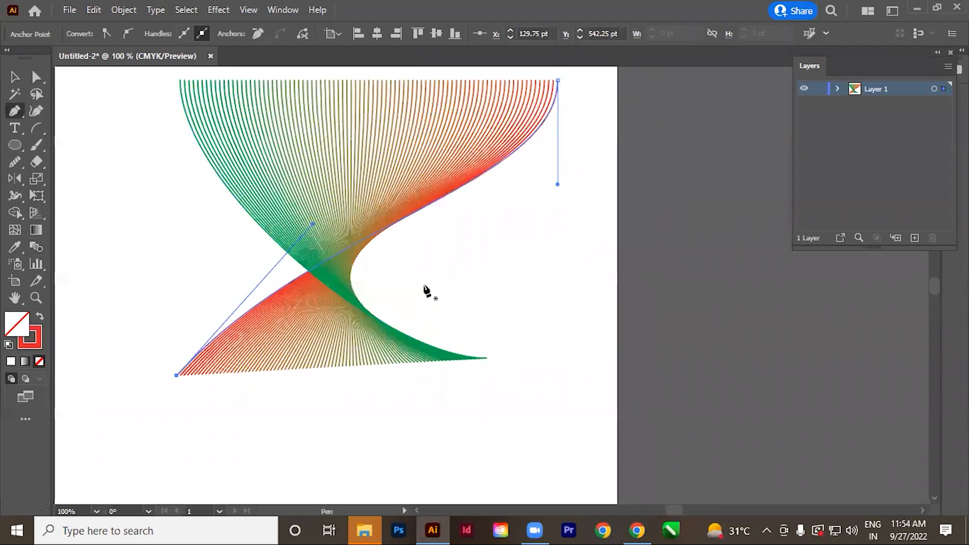
click(386, 228)
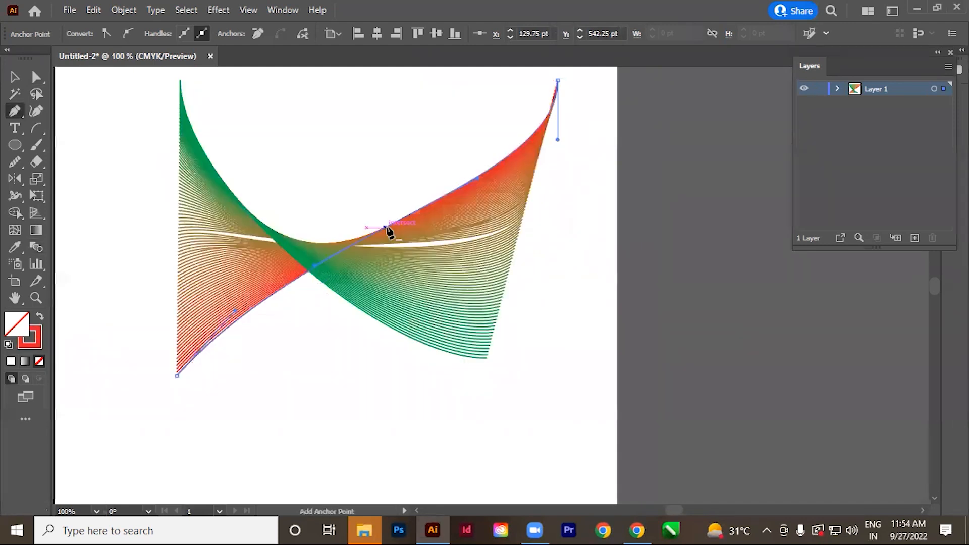
drag(388, 239, 544, 476)
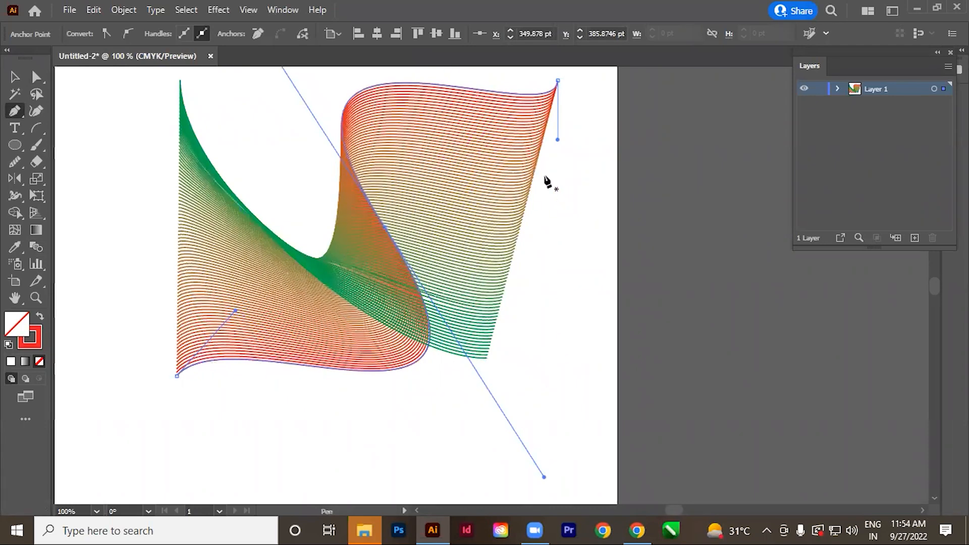
drag(432, 240, 480, 291)
Add an anchor point in the middle of the green curve with the Pen tool and pull long diagonal handles from it.
click(37, 77)
click(222, 105)
scroll(440, 296, down, 1)
key(p)
click(372, 272)
drag(372, 272, 200, 497)
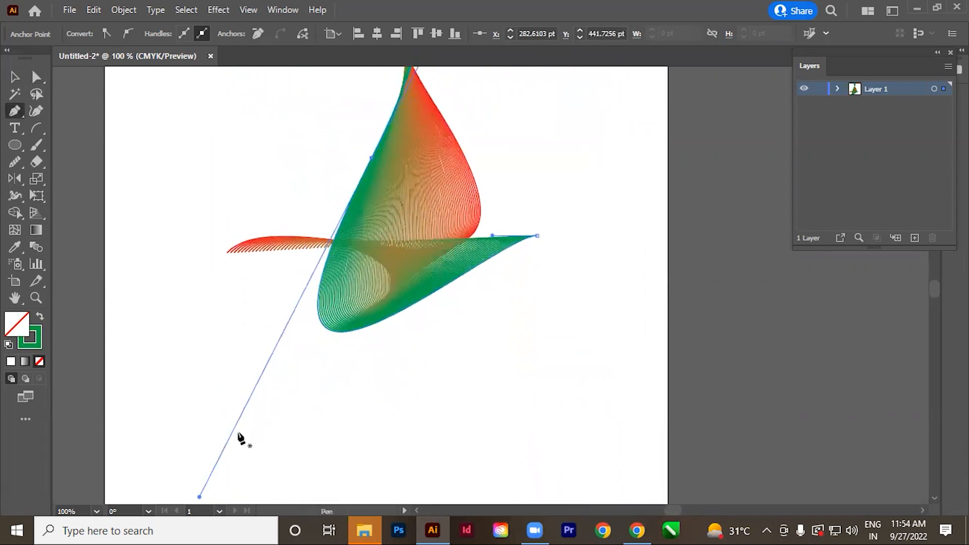
Raise the green curve's upper endpoint with Direct Selection and adjust the upper handle of its middle anchor.
key(ctrl+minus)
key(ctrl+minus)
drag(589, 247, 424, 314)
drag(387, 210, 513, 331)
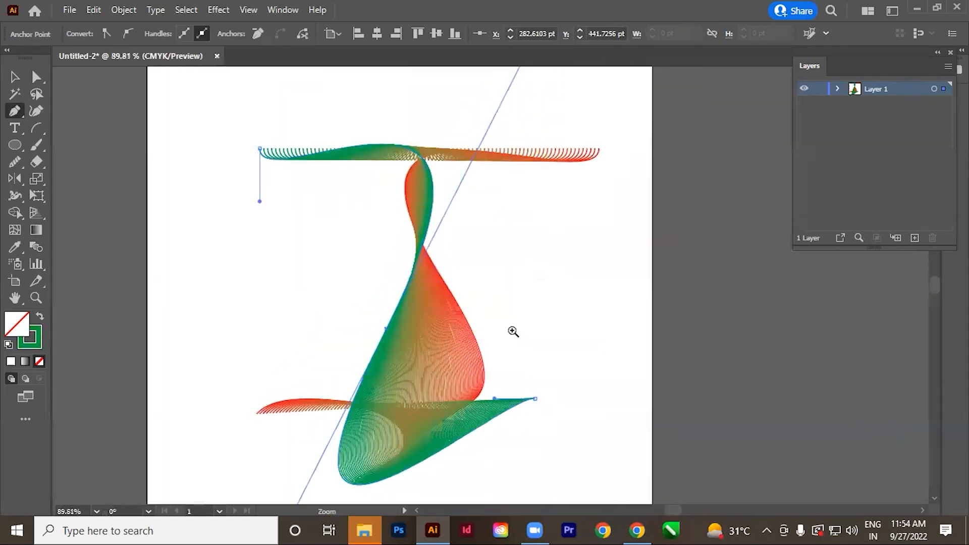
click(35, 78)
drag(303, 296, 283, 311)
click(469, 273)
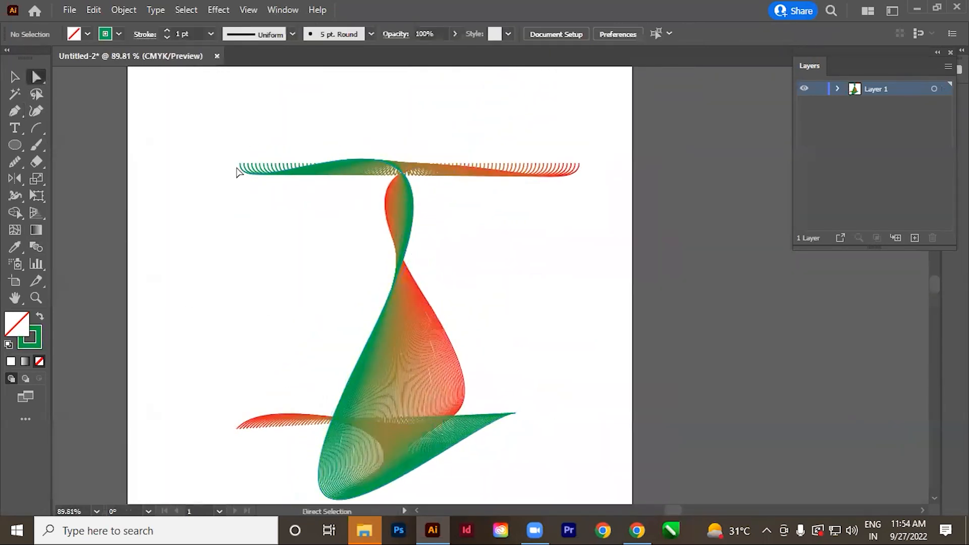
drag(240, 165, 266, 67)
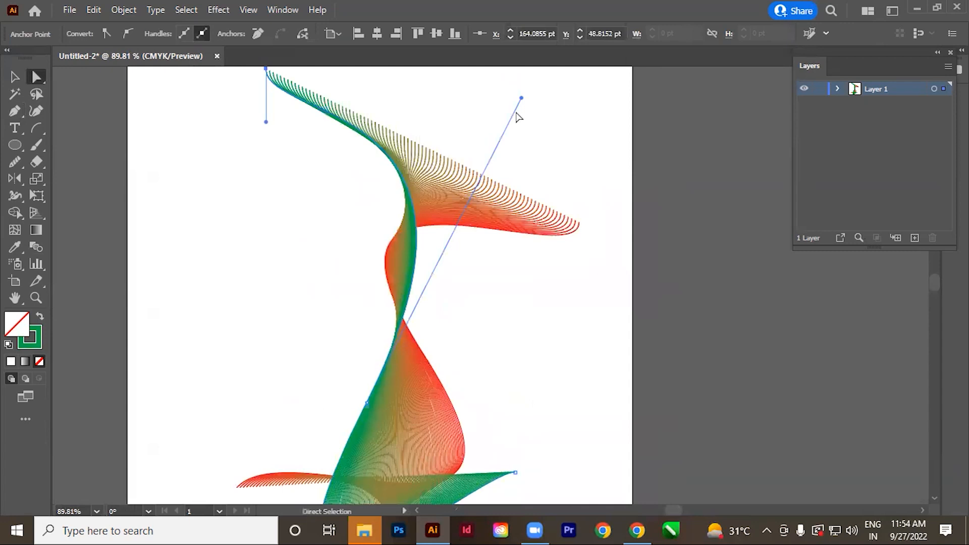
drag(521, 101, 499, 116)
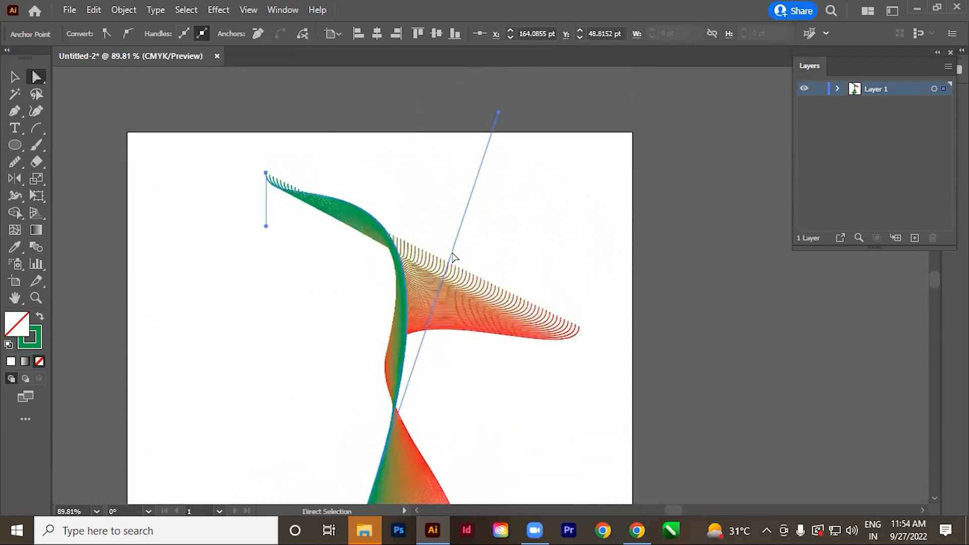
Pull the handle of the green curve's lower endpoint far upward and reposition the curve's middle anchor.
scroll(452, 258, down, 5)
drag(226, 407, 147, 482)
click(506, 391)
drag(463, 383, 412, 196)
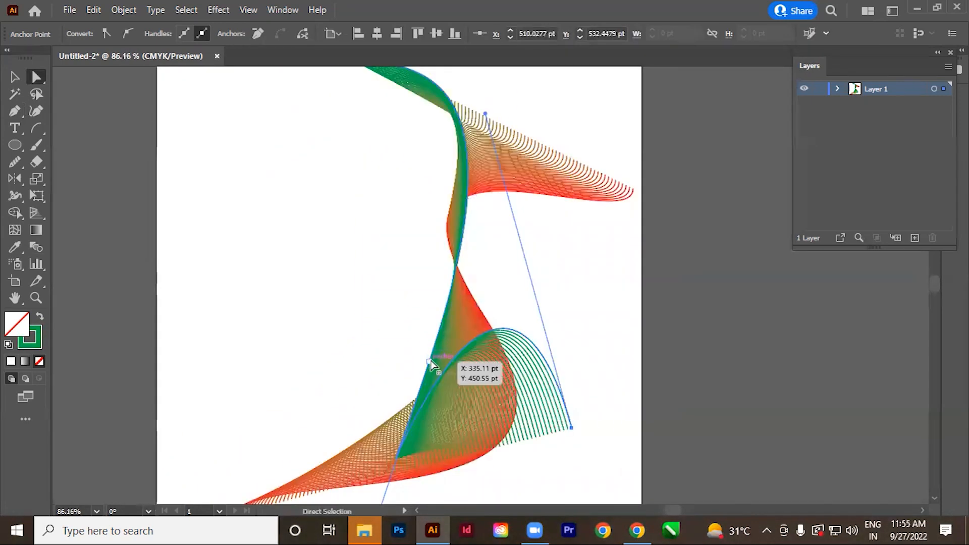
drag(428, 356, 365, 236)
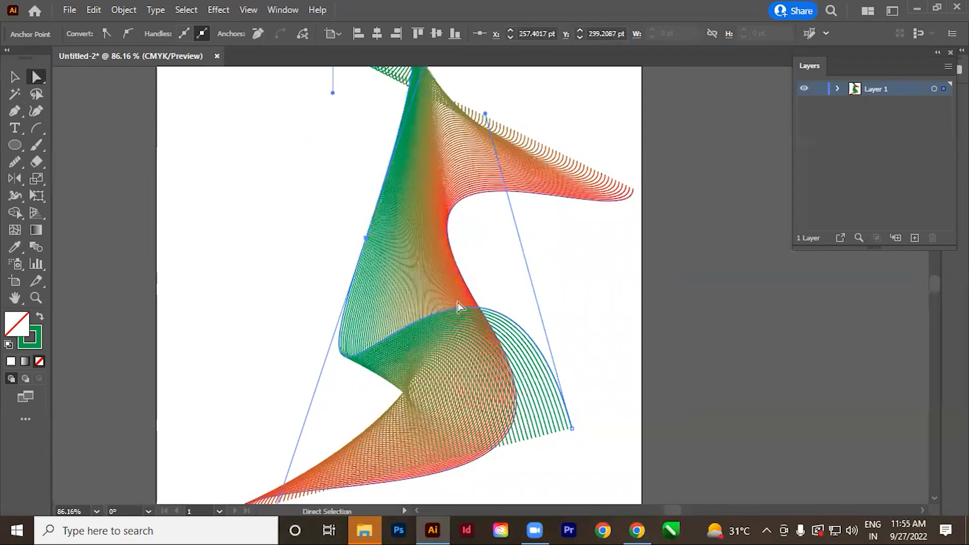
Shift the green curve's upper endpoint outward and stretch its handle down toward the middle of the blend.
key(ctrl+minus)
drag(511, 281, 461, 330)
drag(332, 168, 281, 165)
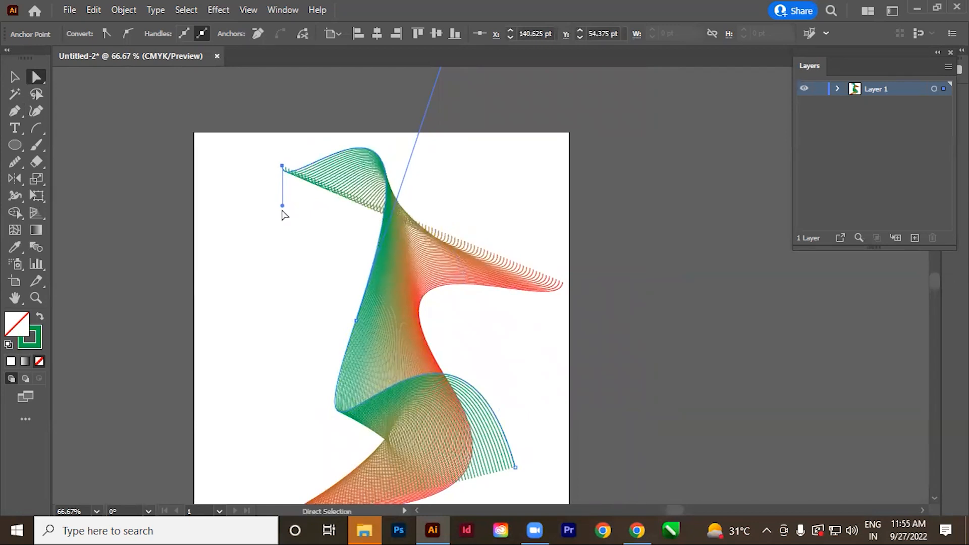
drag(282, 206, 350, 294)
click(352, 301)
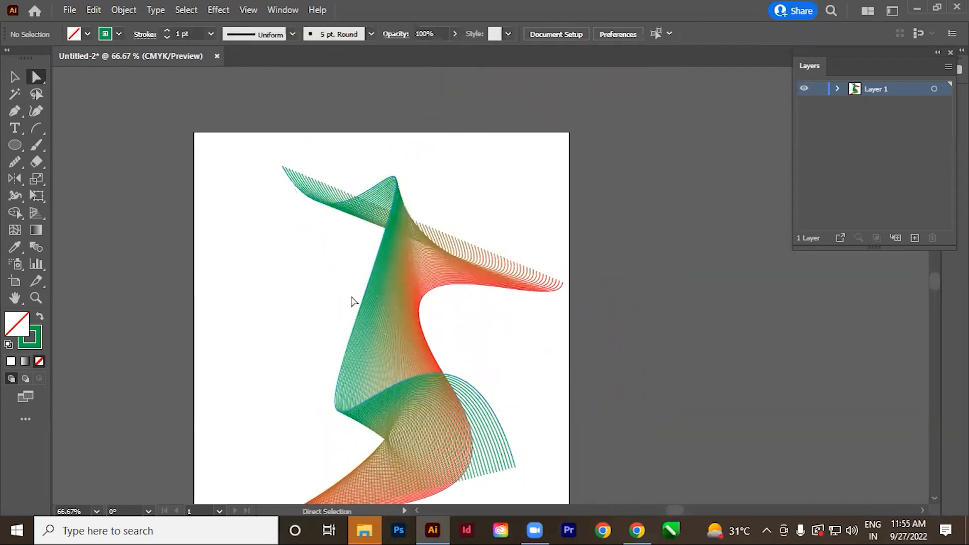
Shorten the handle of the green curve's lower endpoint to flatten the bulge at the base of the blend.
drag(582, 355, 592, 289)
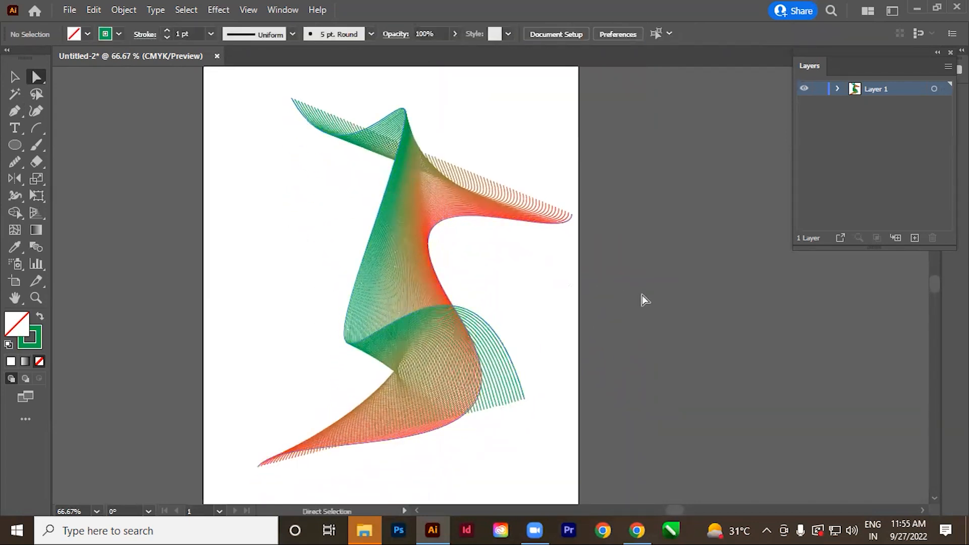
click(523, 400)
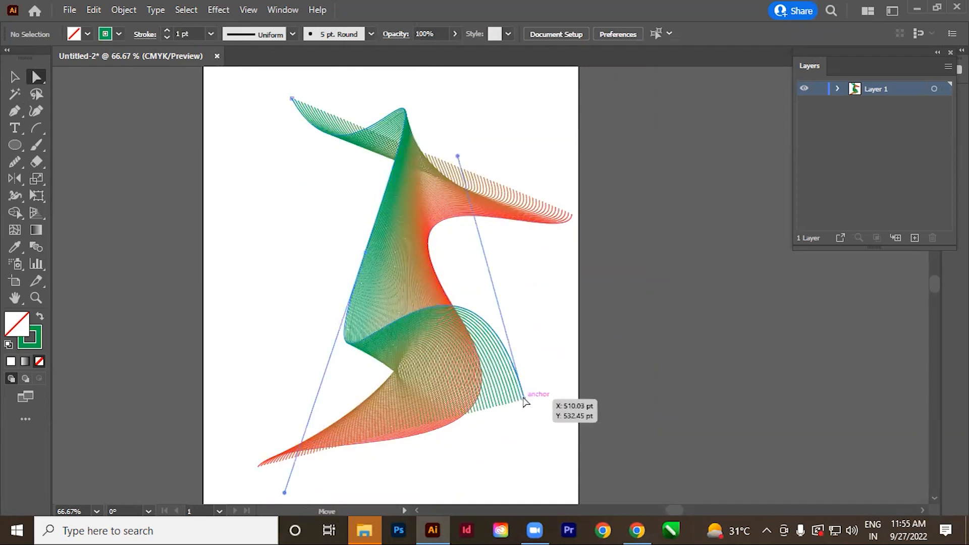
drag(459, 157, 408, 231)
click(593, 301)
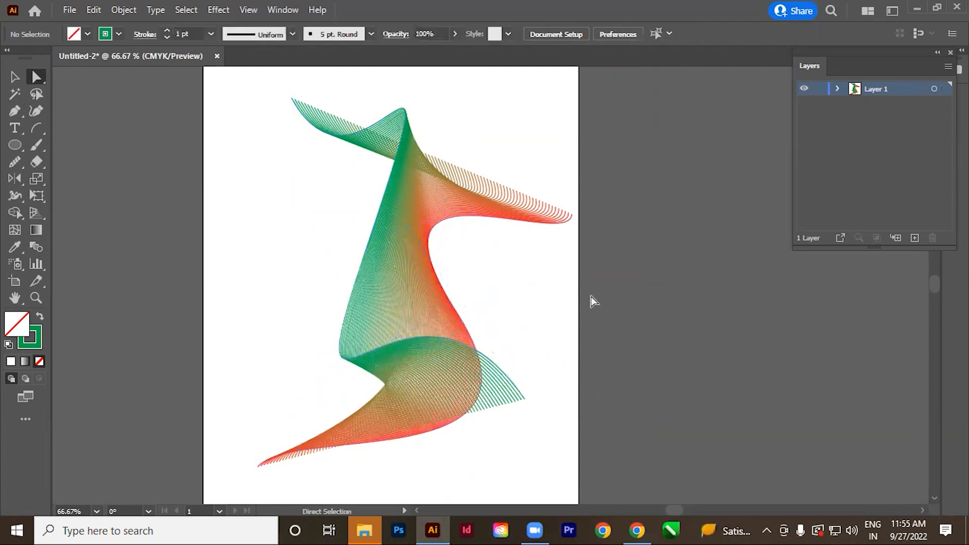
Select the whole green-to-red blend and move it toward the centre of the artboard.
scroll(428, 281, down, 4)
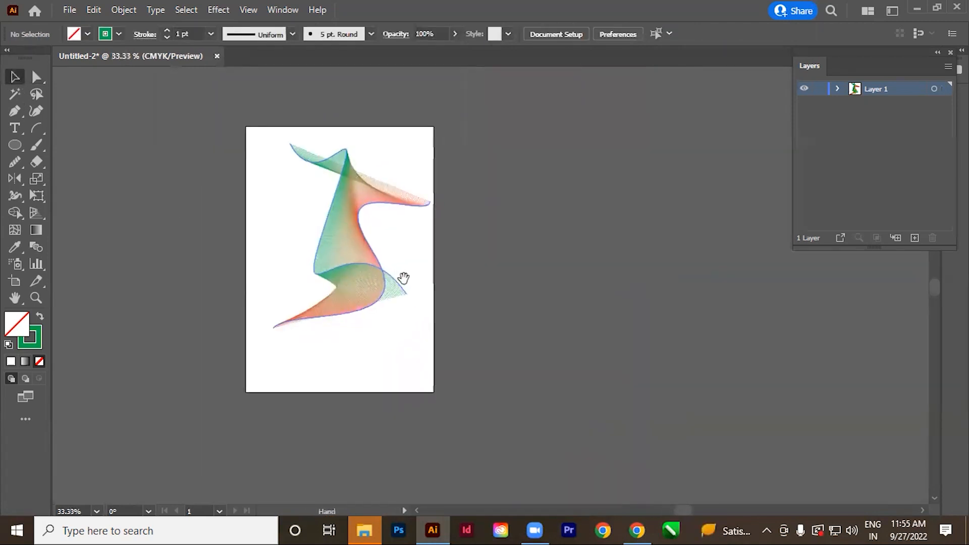
scroll(417, 272, up, 3)
drag(530, 364, 544, 366)
drag(396, 307, 384, 332)
click(550, 320)
drag(551, 247, 261, 317)
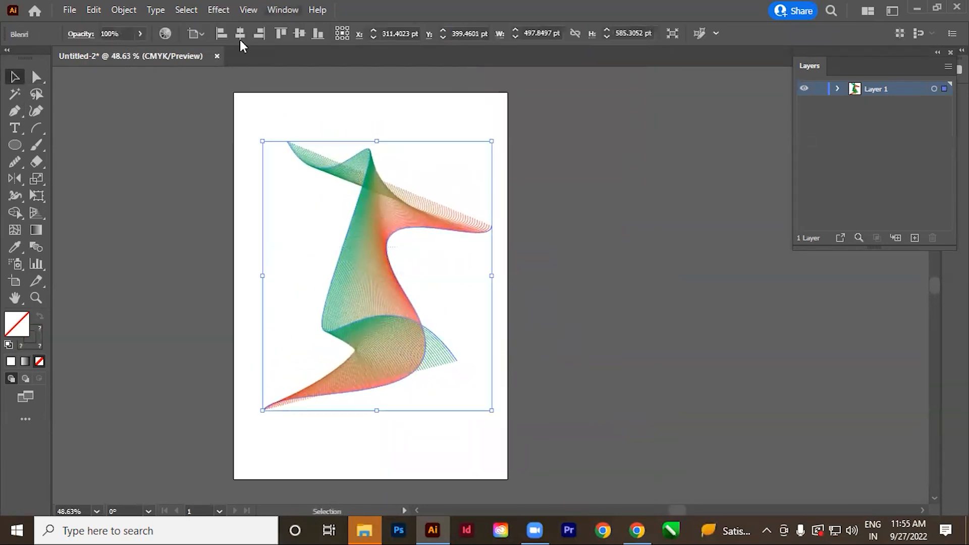
Set the blend's opacity to 20% and inspect the faded lines.
click(100, 33)
text(2)
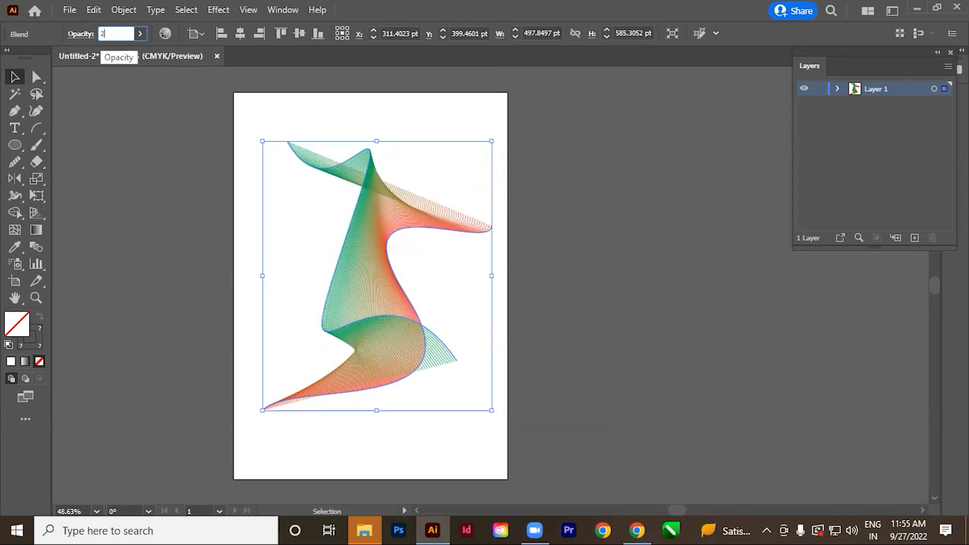
text(0)
key(Return)
click(601, 330)
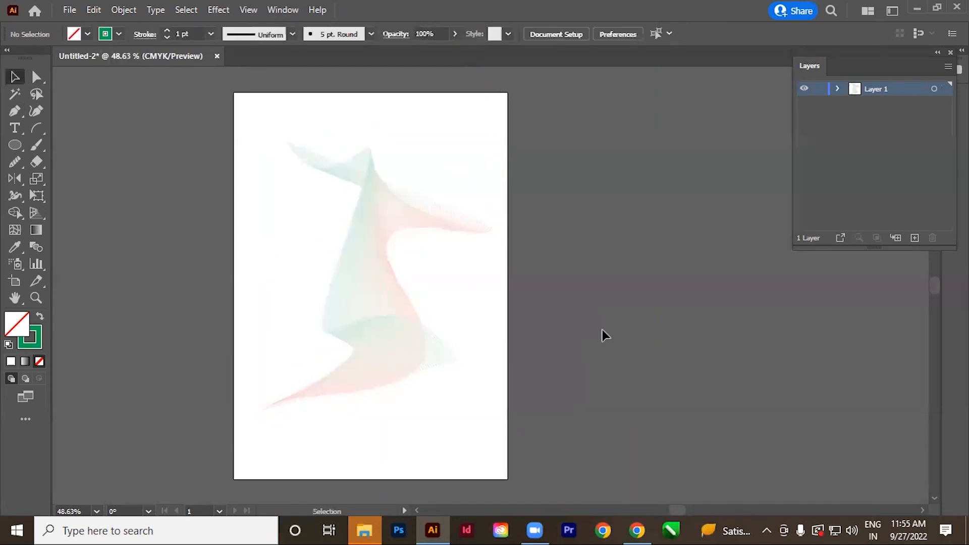
drag(360, 253, 414, 335)
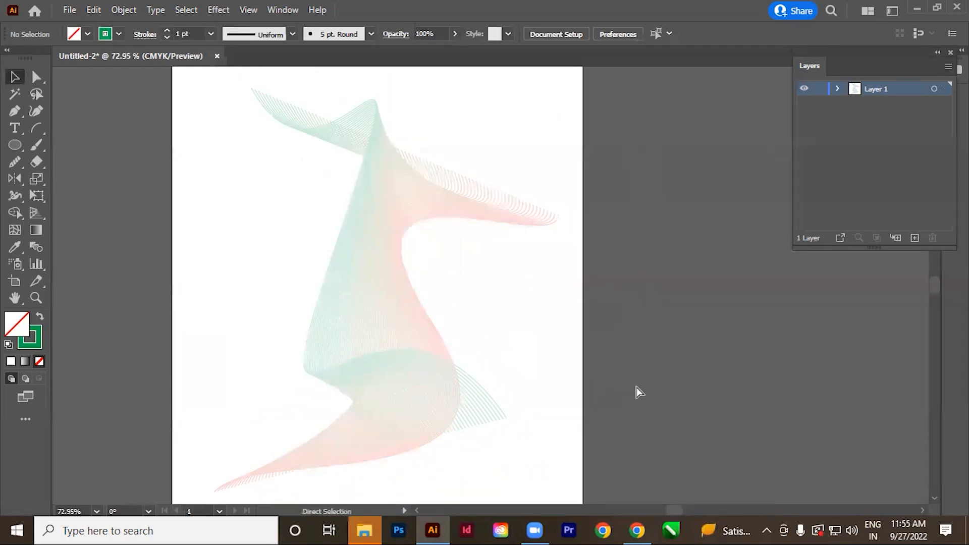
ctrl+alt+click(581, 355)
drag(431, 297, 467, 362)
Move the faded blend off the artboard onto the dark canvas, and bring it back onto the artboard.
drag(365, 362, 727, 351)
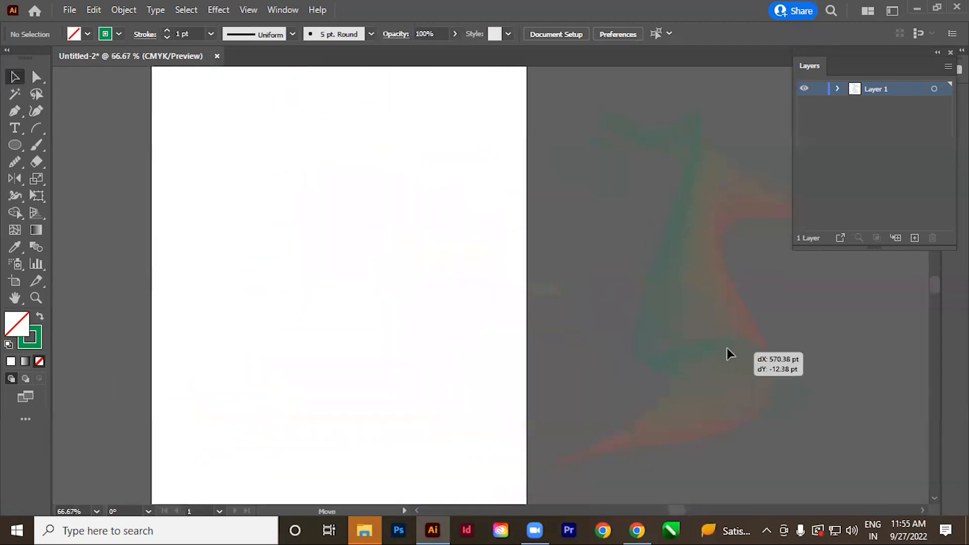
click(407, 394)
drag(486, 379, 300, 364)
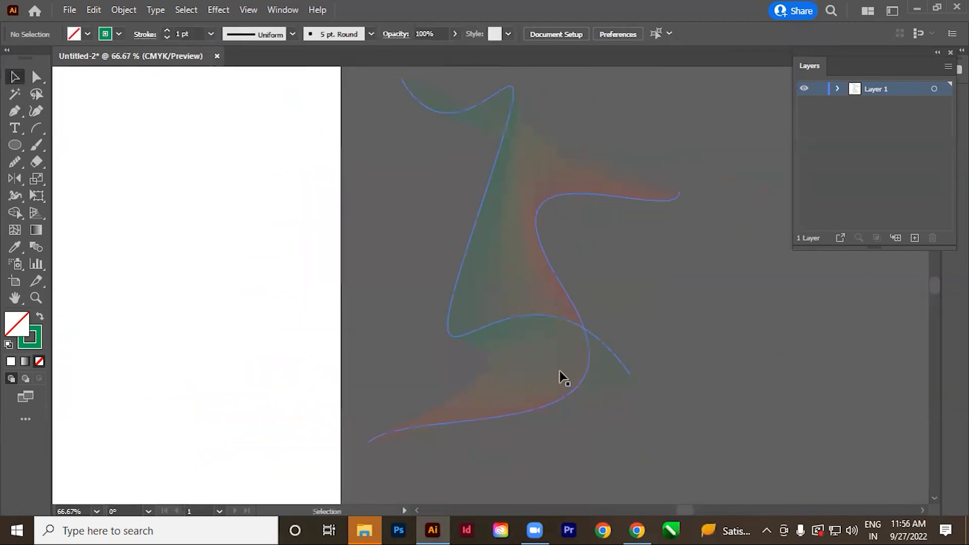
drag(536, 365, 241, 355)
click(376, 367)
drag(374, 367, 584, 386)
drag(469, 341, 386, 335)
click(591, 351)
ctrl+alt+click(492, 294)
ctrl+alt+click(492, 294)
drag(469, 280, 356, 335)
ctrl+alt+click(486, 329)
ctrl+alt+click(486, 329)
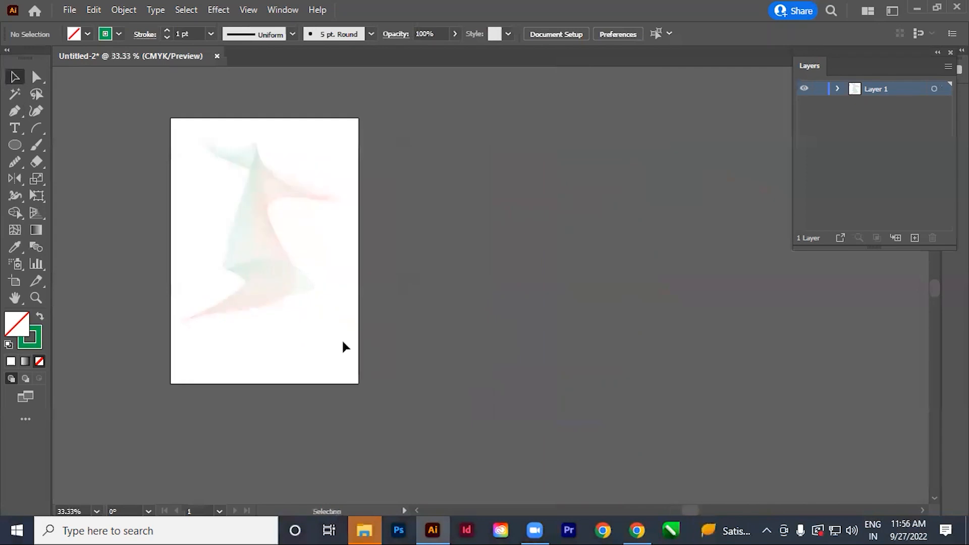
Add a second artboard of the same size beside the first one.
click(15, 282)
drag(281, 368, 568, 364)
drag(267, 289, 215, 298)
click(12, 82)
Copy the blend and paste it onto the second artboard.
click(301, 364)
click(547, 289)
drag(571, 208, 609, 222)
click(631, 356)
key(ctrl+v)
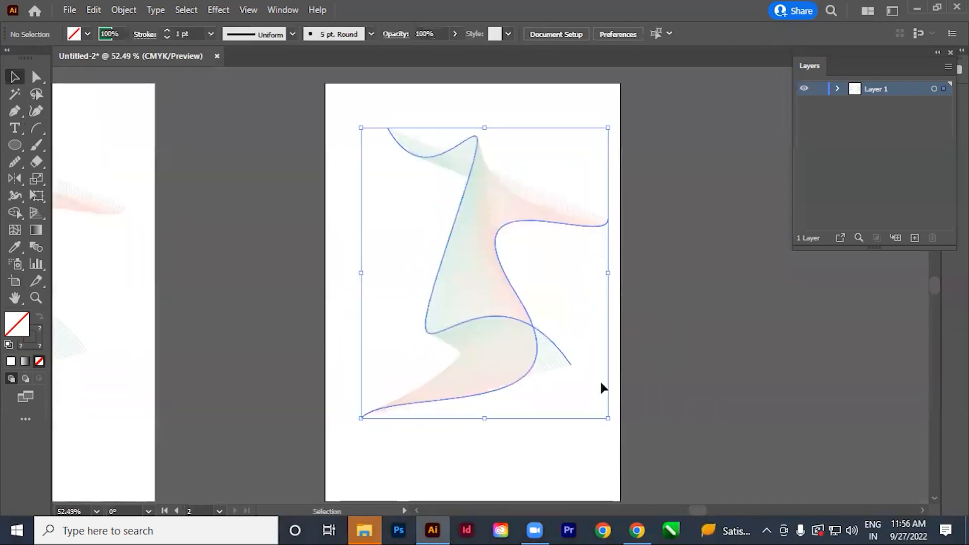
Scale the pasted blend down to about 224 pt wide and 264 pt high, and position it on the second artboard.
drag(607, 418, 474, 290)
drag(428, 223, 457, 343)
click(540, 370)
scroll(492, 302, up, 3)
drag(570, 384, 511, 324)
drag(360, 303, 481, 382)
click(603, 390)
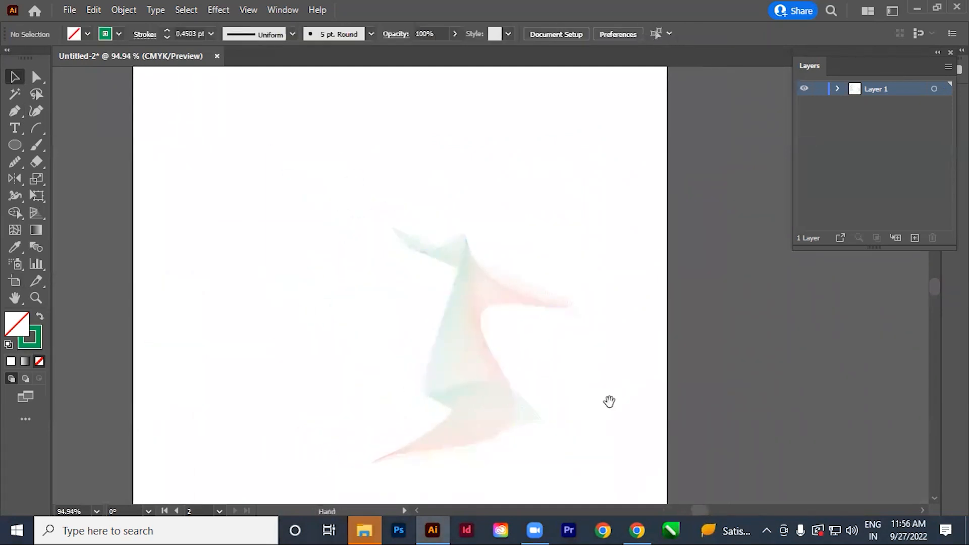
drag(607, 398, 572, 379)
drag(578, 336, 278, 357)
Set the small blend's spacing to 142 specified steps.
drag(574, 391, 572, 383)
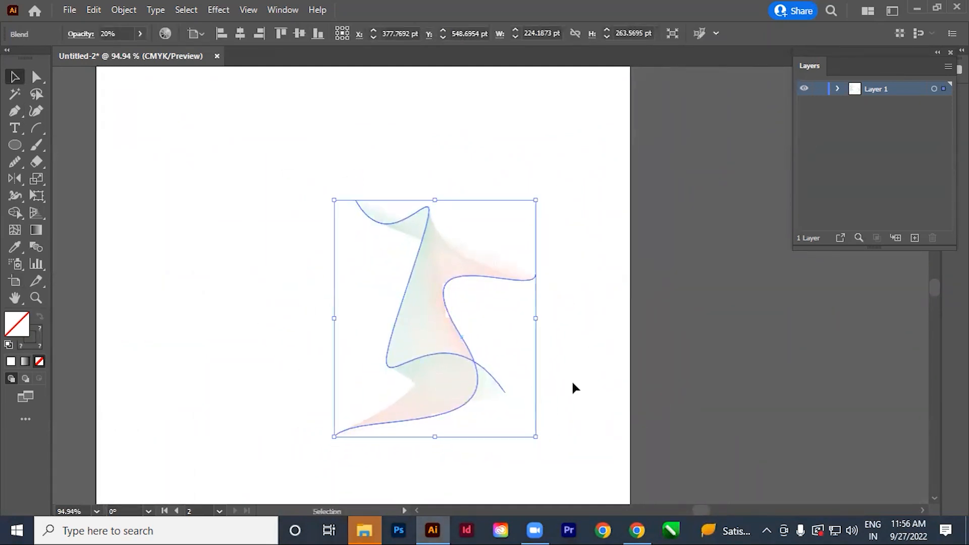
double_click(35, 246)
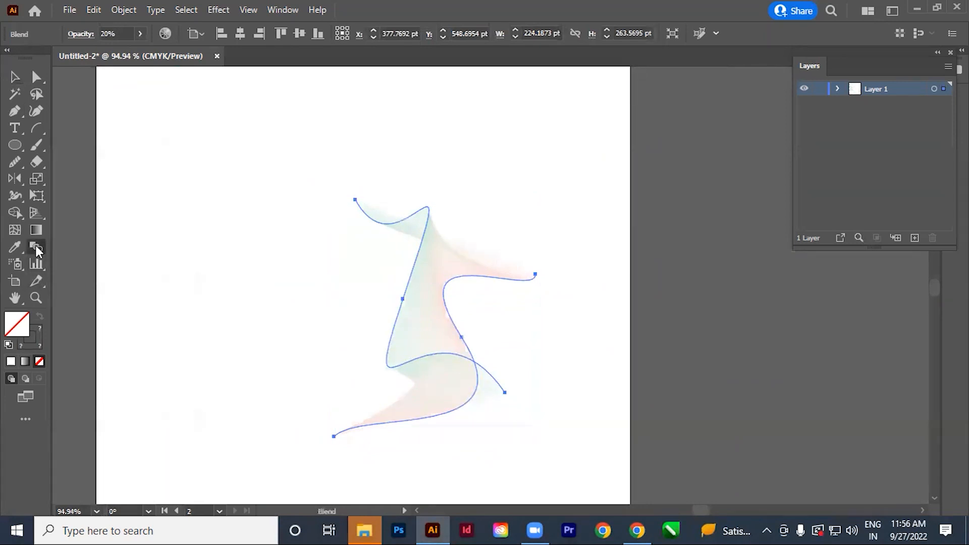
drag(710, 79, 671, 103)
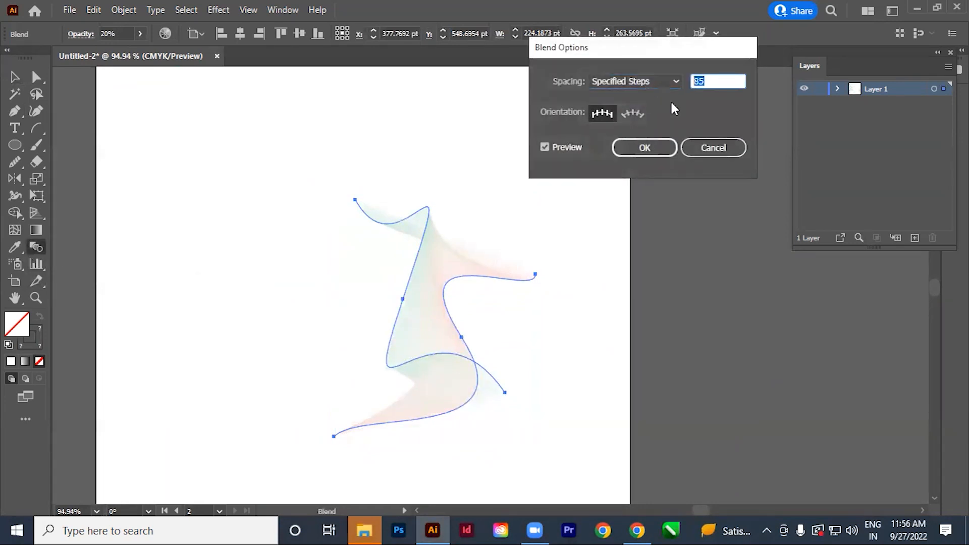
key(Up)
key(Up)
key(Up)
key(Up)
key(Up)
key(Up)
key(Up)
key(Up)
key(Up)
key(Up)
key(Up)
key(Up)
key(Up)
key(Up)
key(Up)
key(Up)
key(Up)
key(Up)
key(Up)
key(Up)
key(Up)
key(Up)
key(Up)
key(Up)
key(Up)
key(Up)
key(Up)
key(Up)
key(Up)
key(Up)
key(Up)
key(Up)
key(Up)
key(Up)
key(Up)
key(Up)
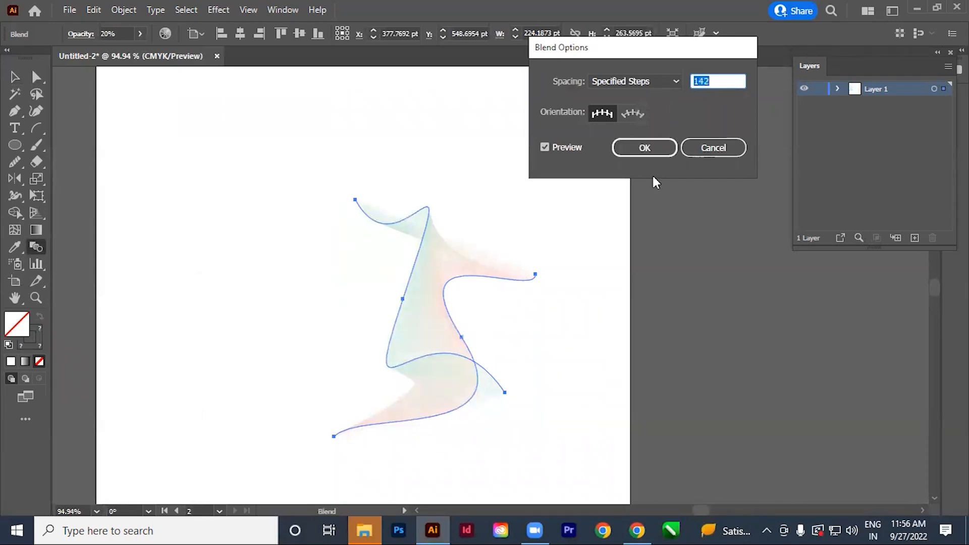
click(644, 149)
Set the small blend's opacity to 30%.
click(15, 77)
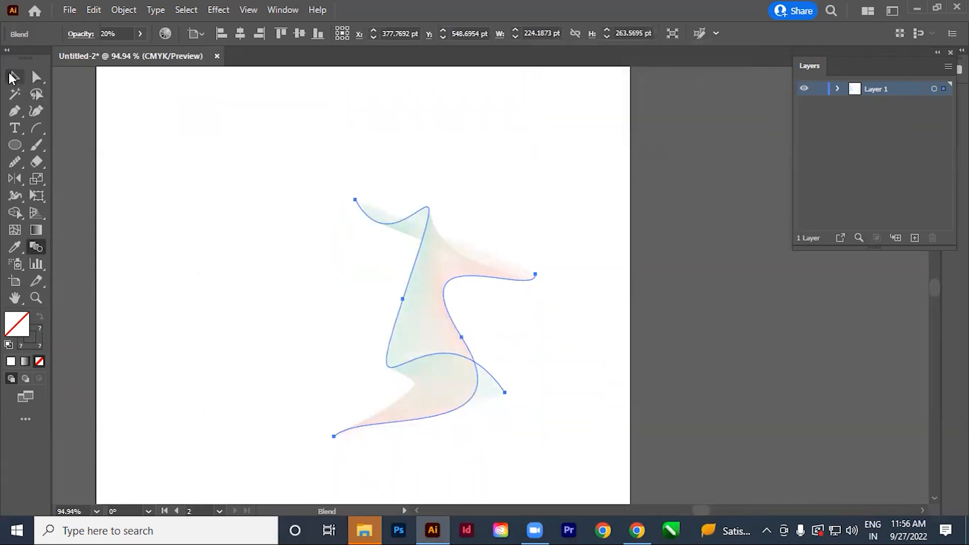
click(177, 291)
click(471, 361)
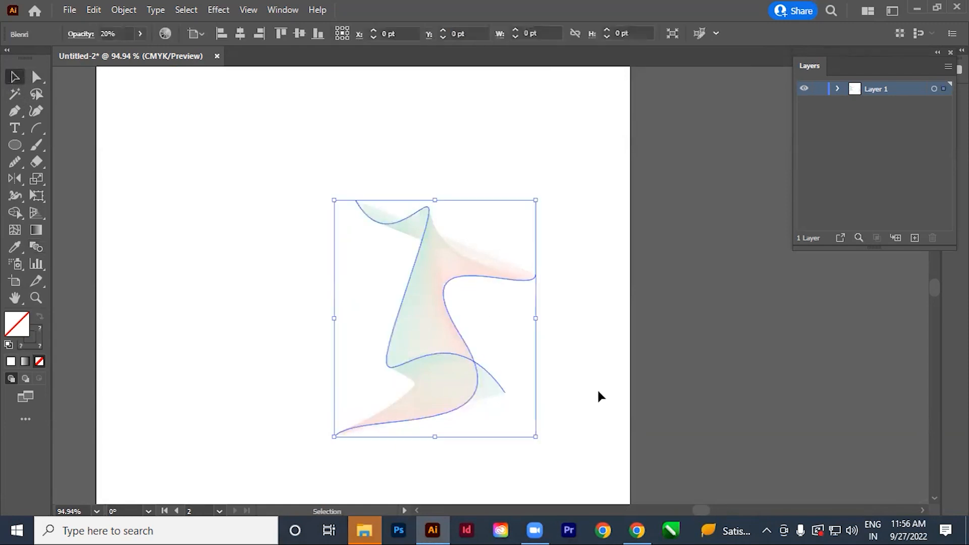
click(114, 33)
text(30)
key(Return)
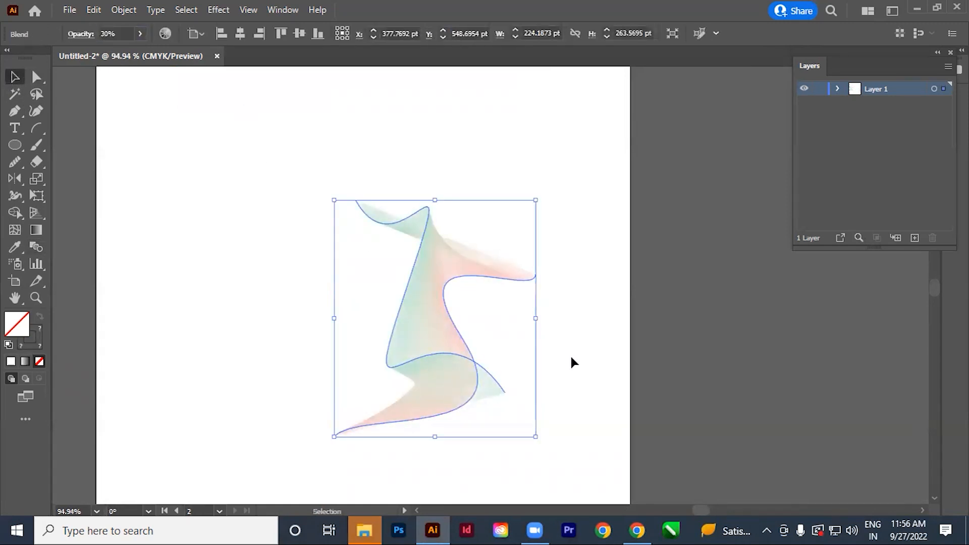
click(614, 337)
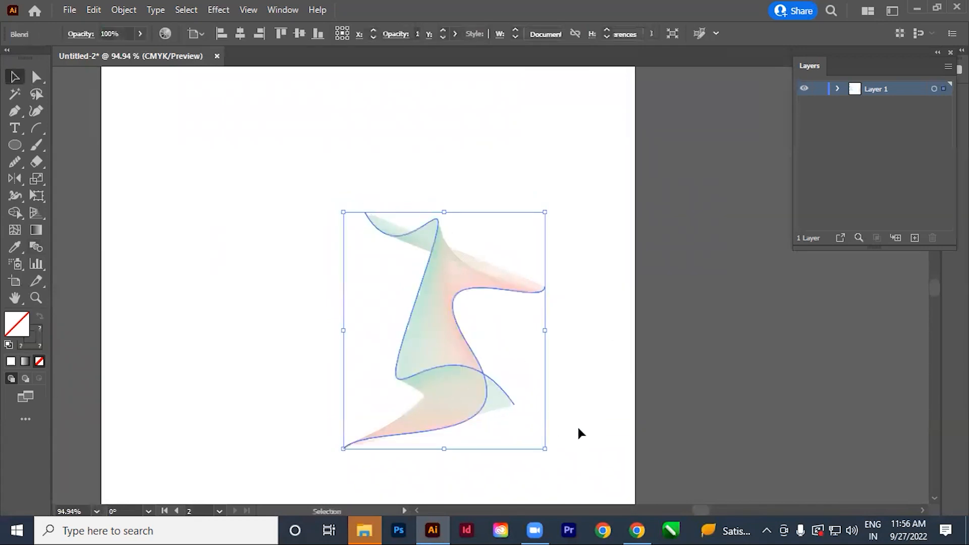
Rotate a copy of the small blend by 30° about the green curve's upper end anchor.
key(r)
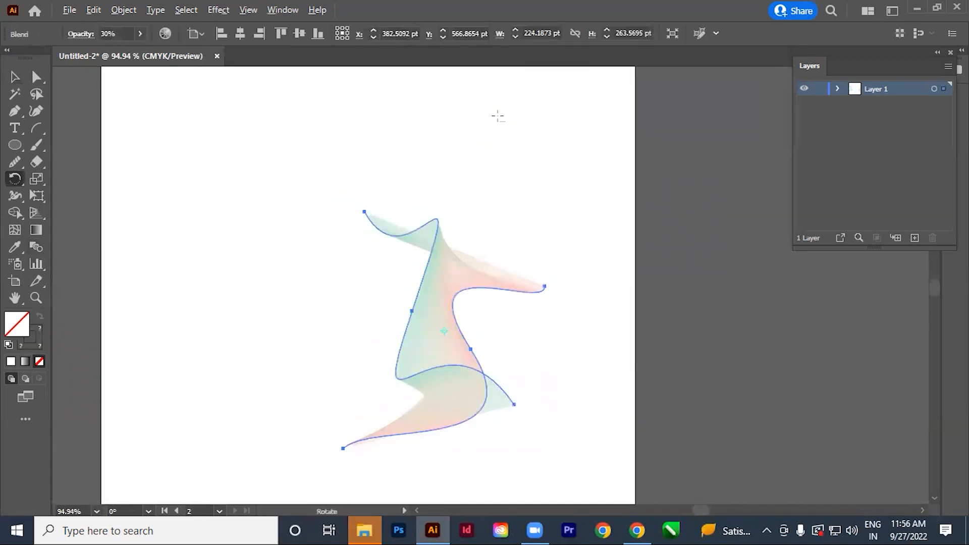
alt+click(365, 212)
text(30)
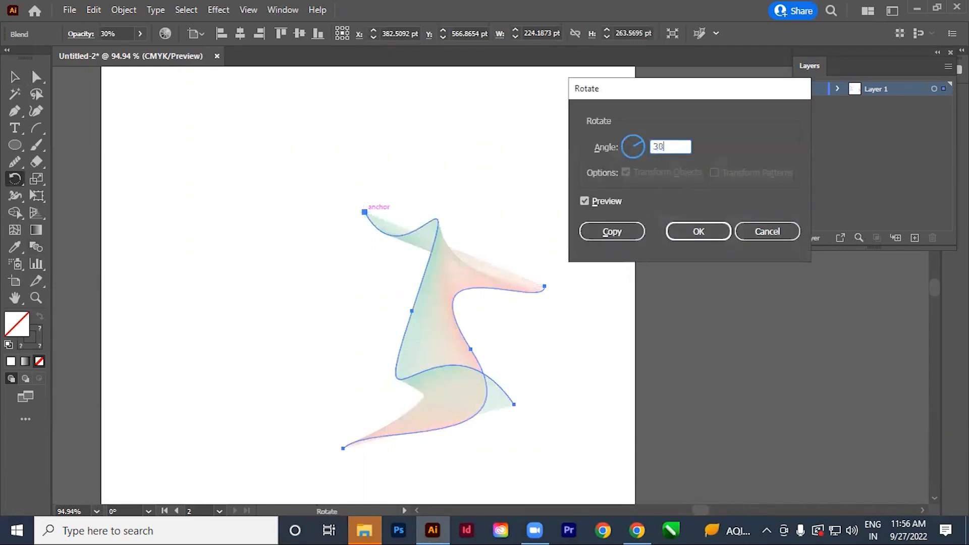
click(612, 232)
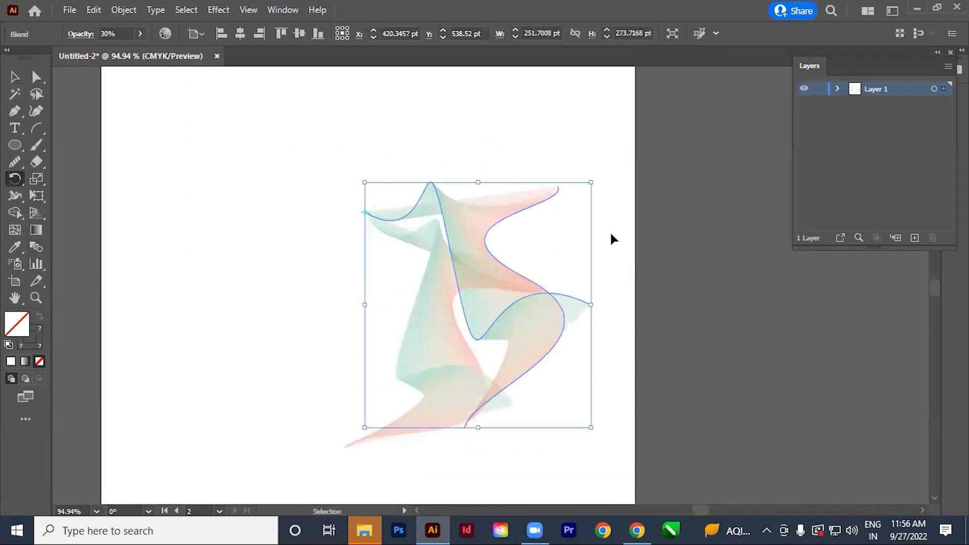
Repeat the rotated copy around the same anchor until the blends form a full circular mandala.
key(ctrl+d)
key(ctrl+d)
key(ctrl+d)
key(ctrl+d)
key(ctrl+d)
key(ctrl+d)
key(ctrl+d)
key(ctrl+d)
key(ctrl+d)
key(ctrl+d)
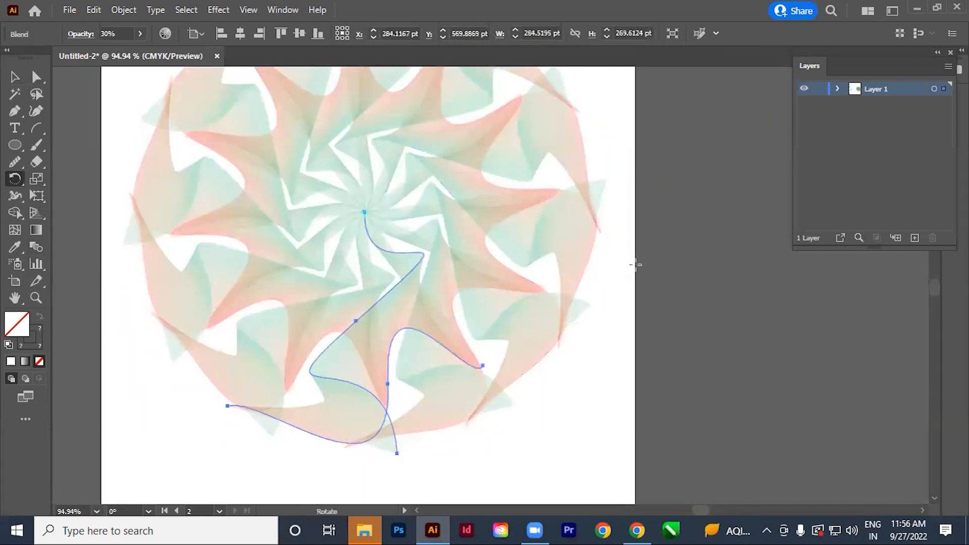
key(v)
click(625, 417)
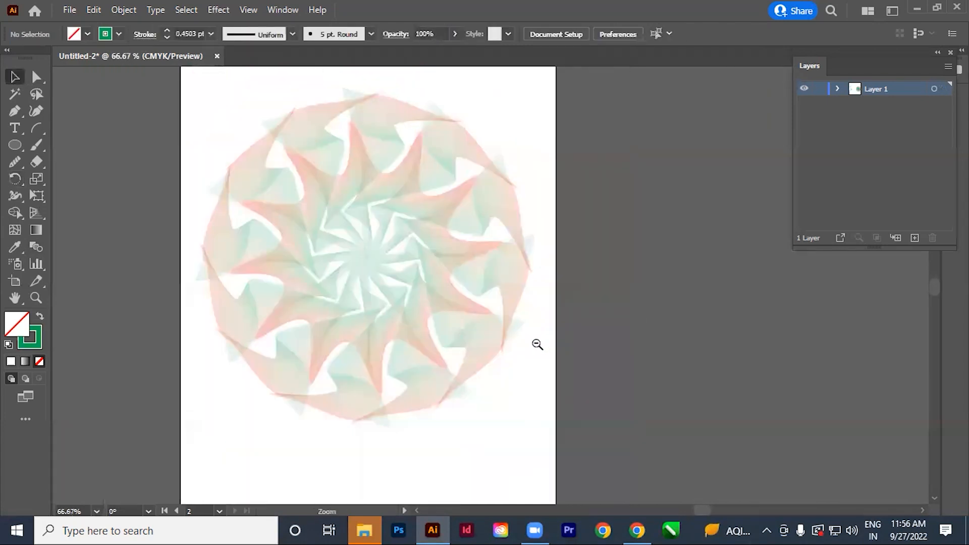
Select all the rotated blends on the second artboard and group them into one object.
ctrl+alt+click(536, 364)
drag(536, 345, 581, 407)
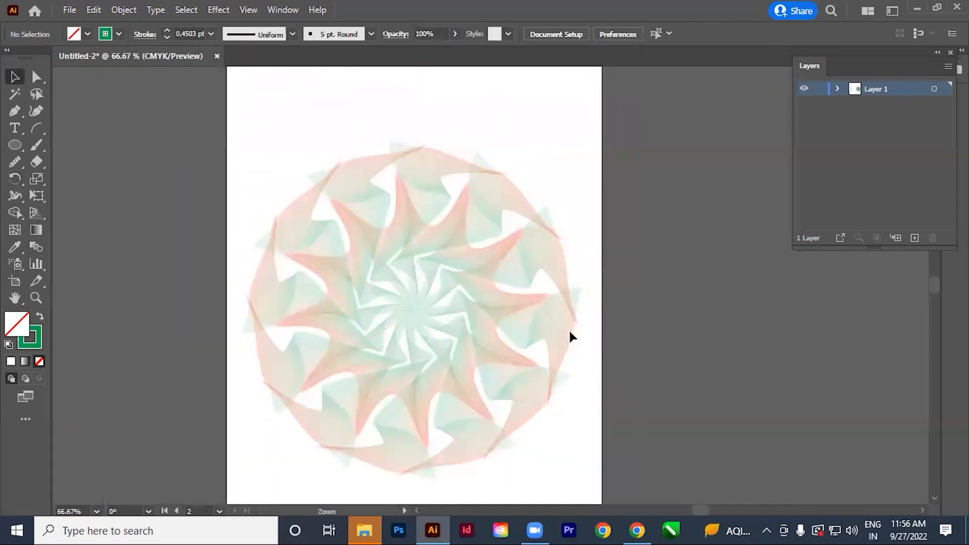
drag(468, 303, 450, 305)
drag(600, 417, 582, 397)
drag(183, 172, 647, 415)
click(636, 414)
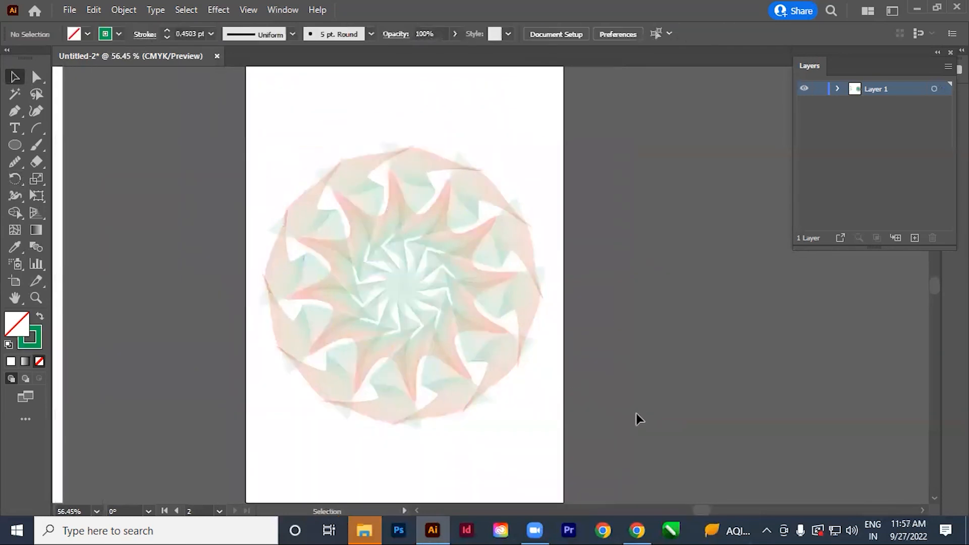
key(ctrl+minus)
drag(539, 316, 557, 407)
Scale the mandala group down to about 443 pt wide and place it around the middle of the artboard.
click(474, 374)
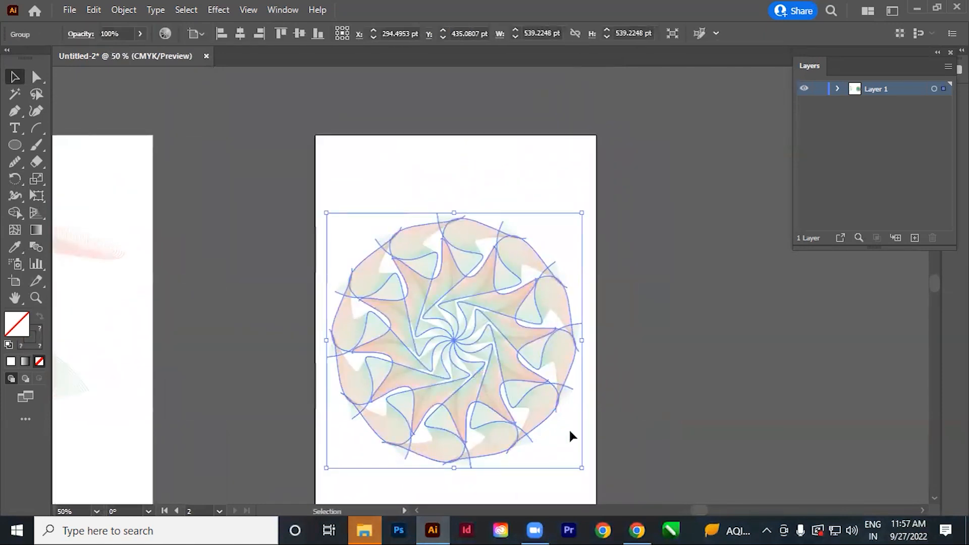
drag(582, 468, 534, 427)
click(495, 360)
drag(469, 343, 492, 373)
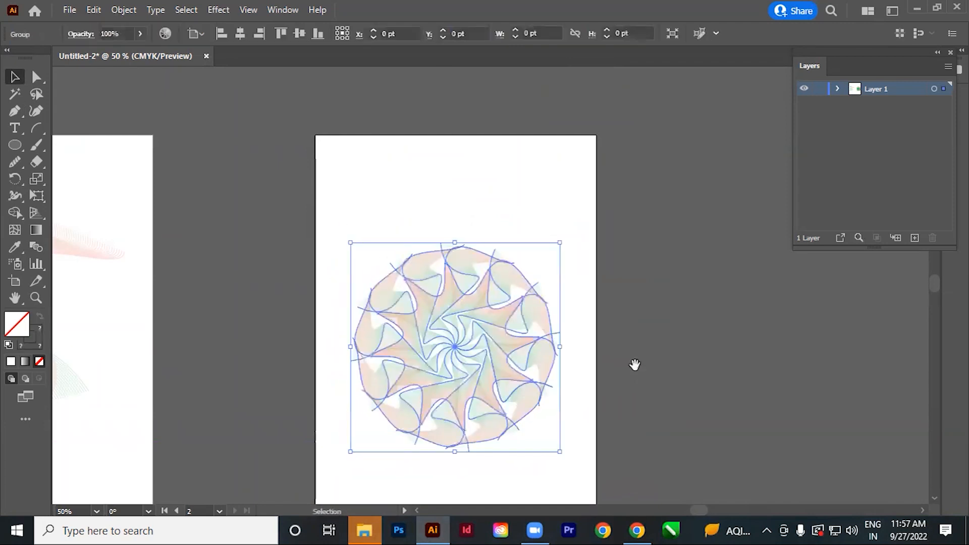
drag(635, 365, 604, 397)
click(604, 396)
Duplicate the mandala, shrink the copy to a small ornament and place it in the artboard's upper-right corner.
click(459, 397)
drag(420, 401, 476, 302)
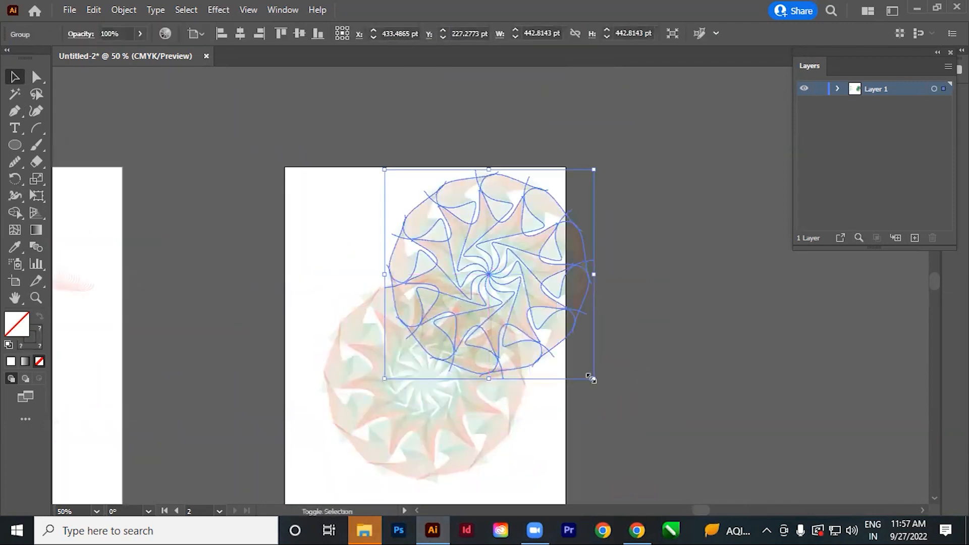
drag(590, 379, 447, 249)
click(507, 256)
drag(425, 204, 522, 229)
Copy the small mandala into the remaining three corners of the artboard.
click(616, 314)
scroll(620, 328, down, 3)
drag(232, 149, 596, 194)
scroll(608, 259, down, 2)
drag(527, 143, 626, 410)
click(631, 402)
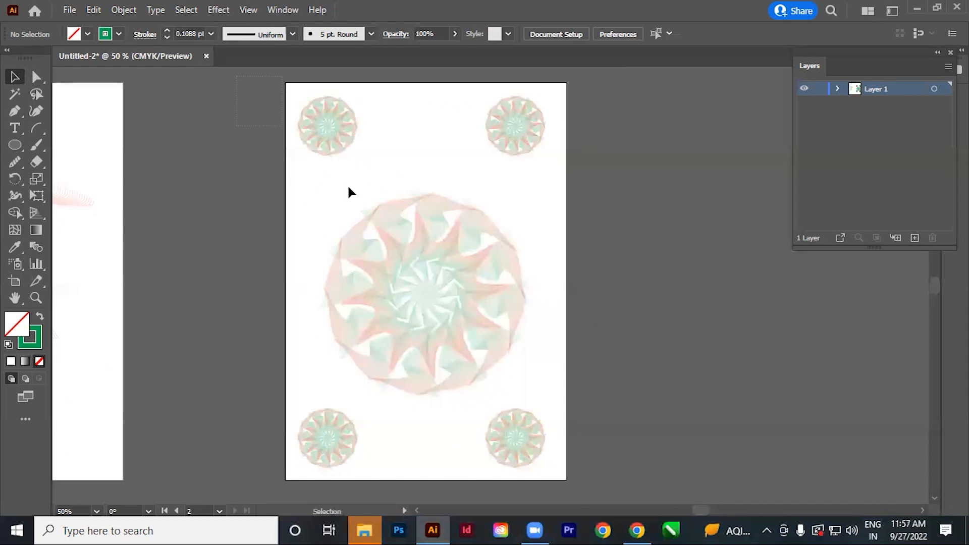
Try an opacity of 30% on the large mandala and its four corner copies.
key(ctrl+a)
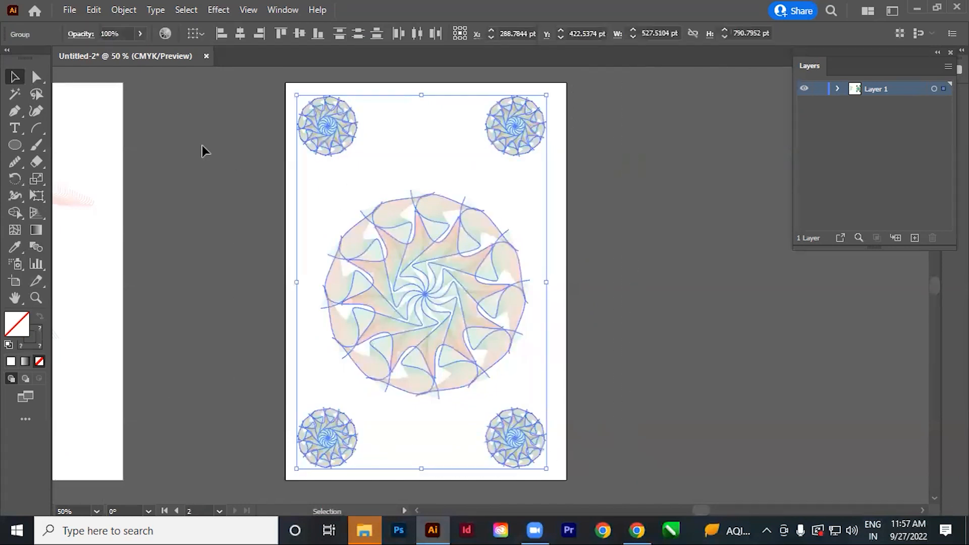
click(111, 34)
text(30)
key(Return)
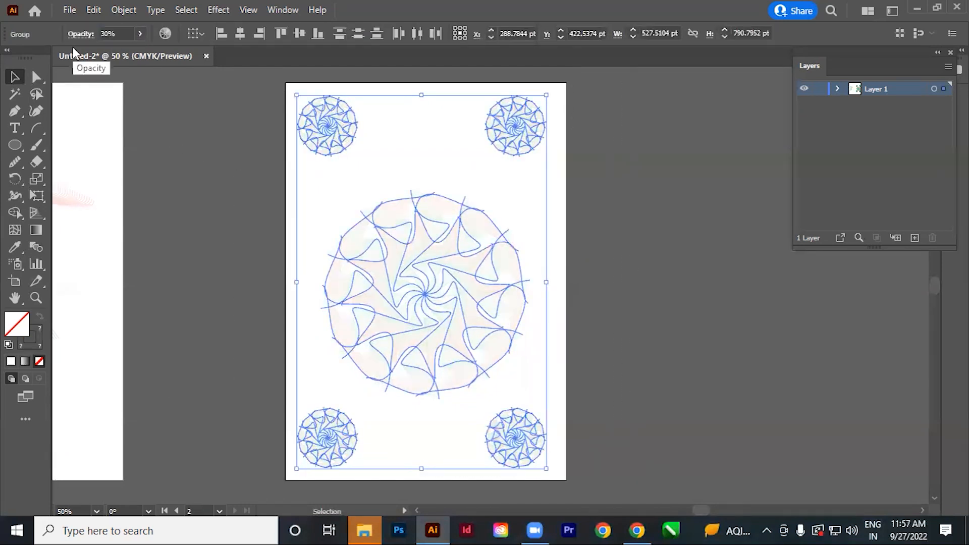
click(635, 261)
Review the blend artwork on the two artboards and delete all of it.
key(z)
drag(414, 260, 789, 488)
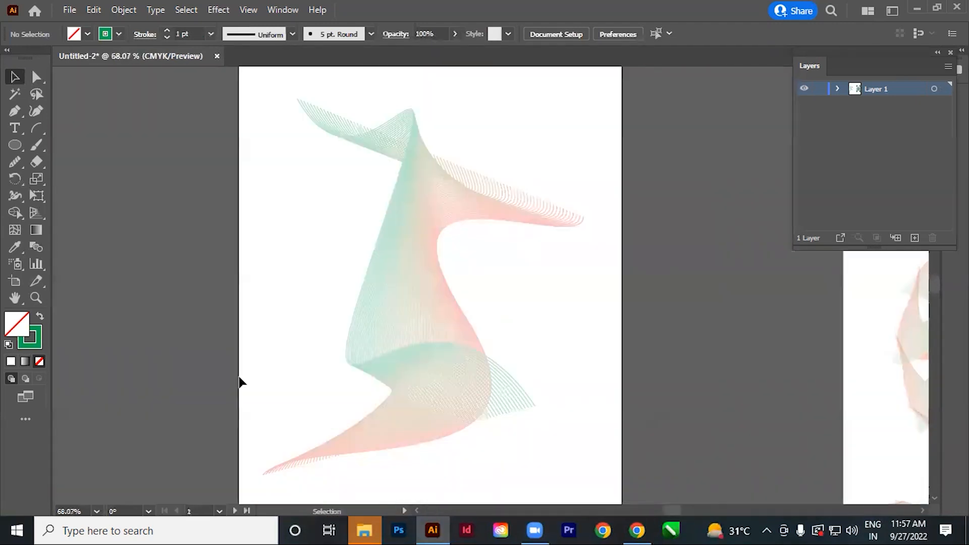
scroll(416, 281, right, 4)
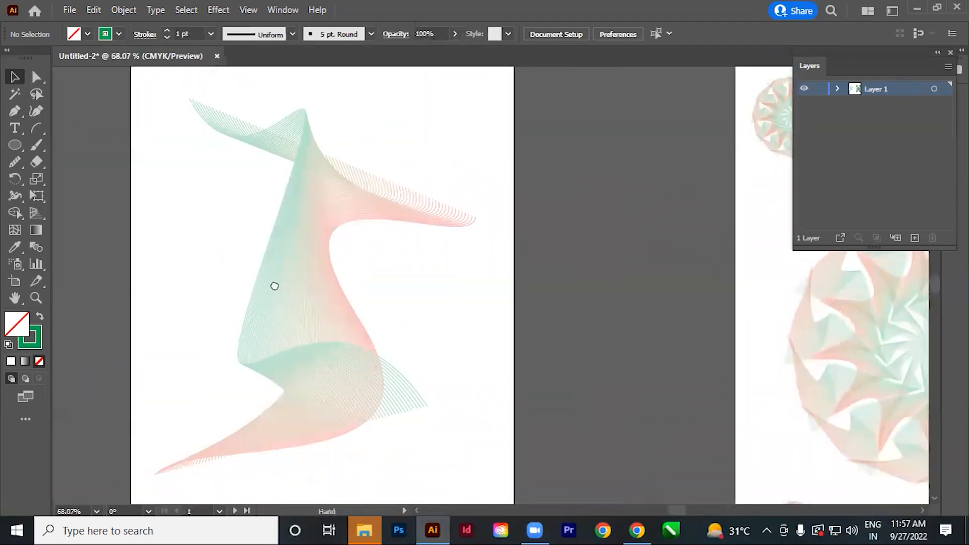
key(space)
drag(468, 294, 570, 351)
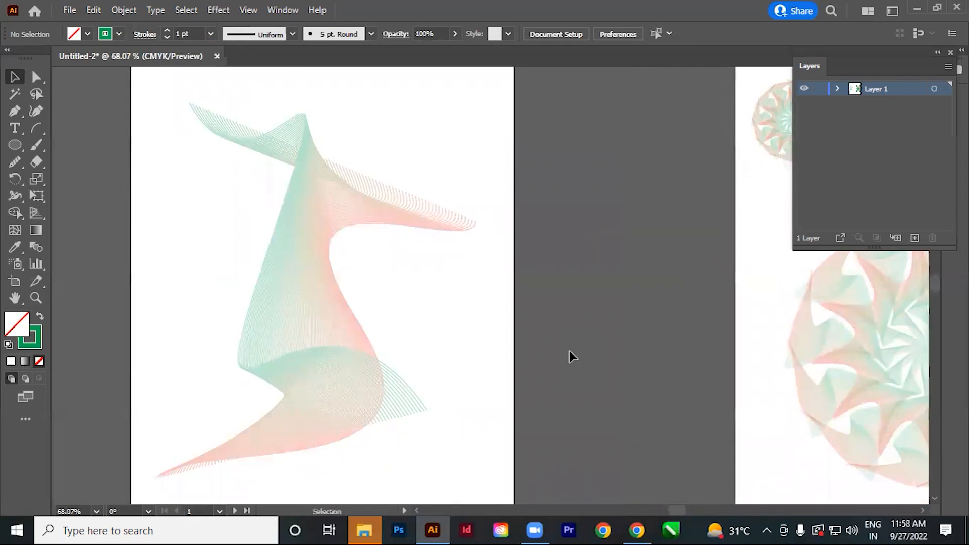
key(ctrl+a)
key(Delete)
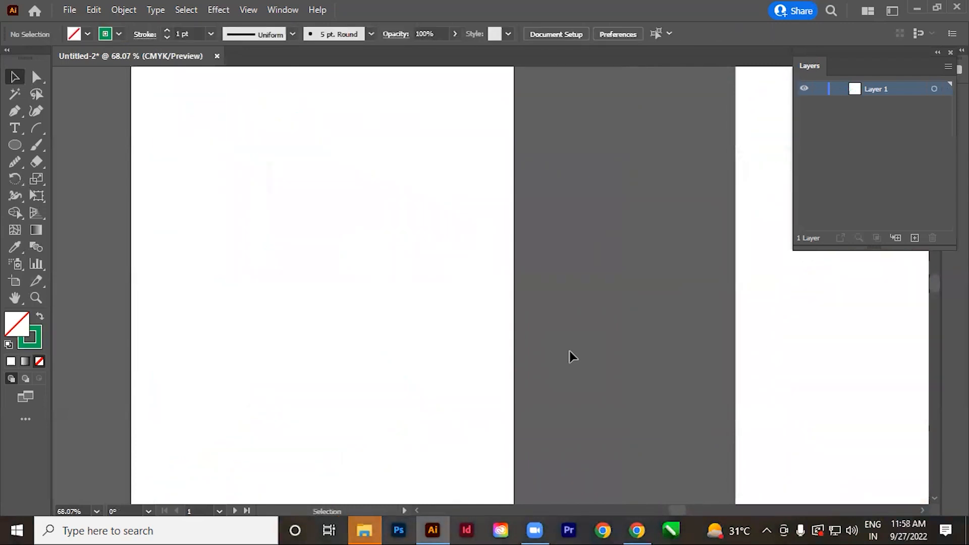
Draw a five-pointed star about 287 by 273 pt on the first artboard and give it a green fill without a stroke.
click(13, 149)
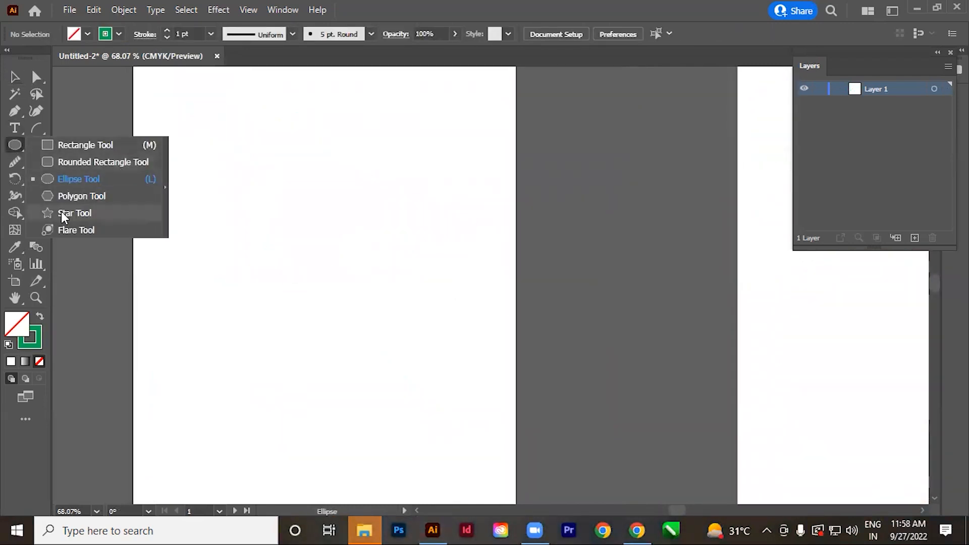
click(74, 212)
drag(305, 230, 433, 393)
click(15, 77)
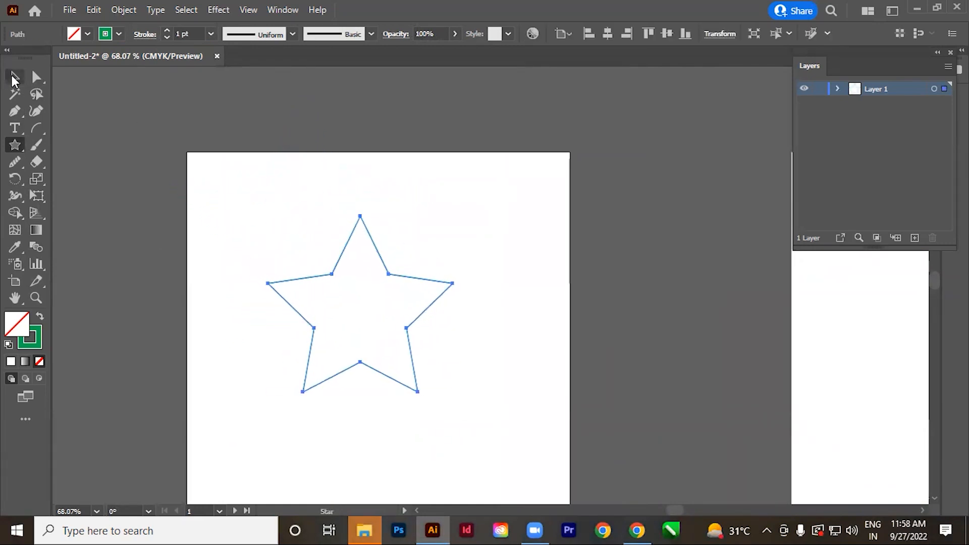
scroll(443, 426, down, 1)
key(shift+x)
click(424, 316)
drag(400, 308, 463, 352)
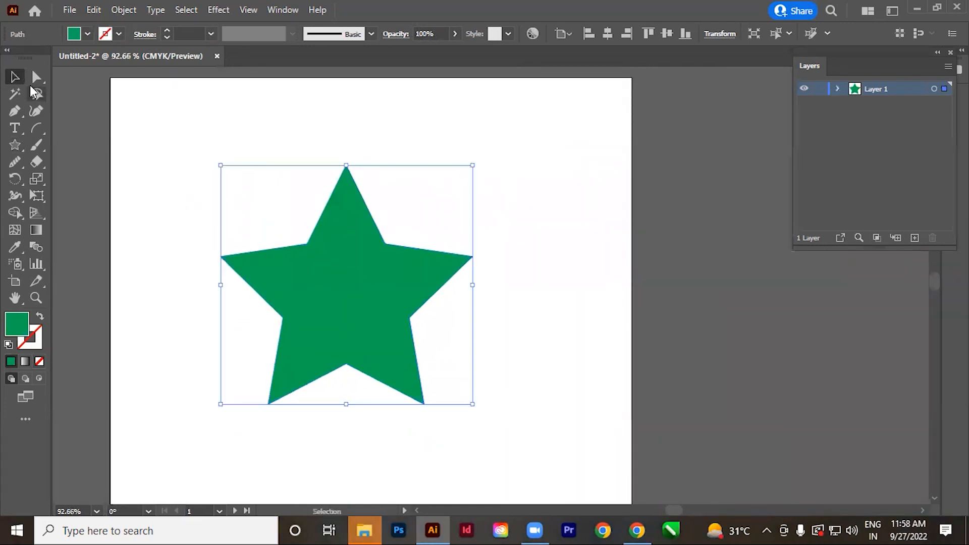
Reposition the green star slightly and scale a centered copy of it to about half size.
click(96, 300)
drag(332, 322, 344, 309)
key(s)
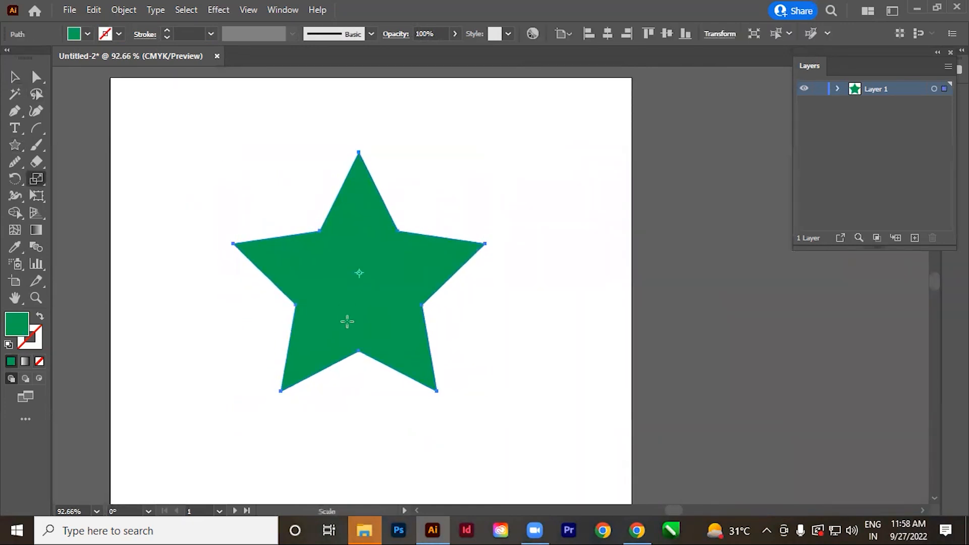
drag(545, 120, 459, 197)
click(15, 77)
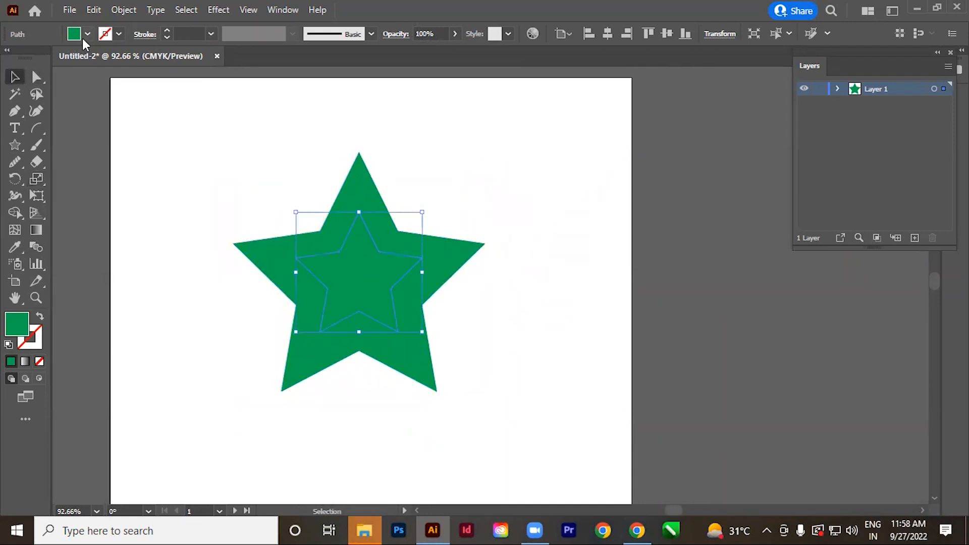
Fill the inner star with white and shrink it further around its center.
click(87, 33)
click(29, 59)
click(407, 151)
click(387, 292)
drag(421, 330, 460, 176)
Blend the white inner star with the green outer star.
drag(237, 171, 485, 328)
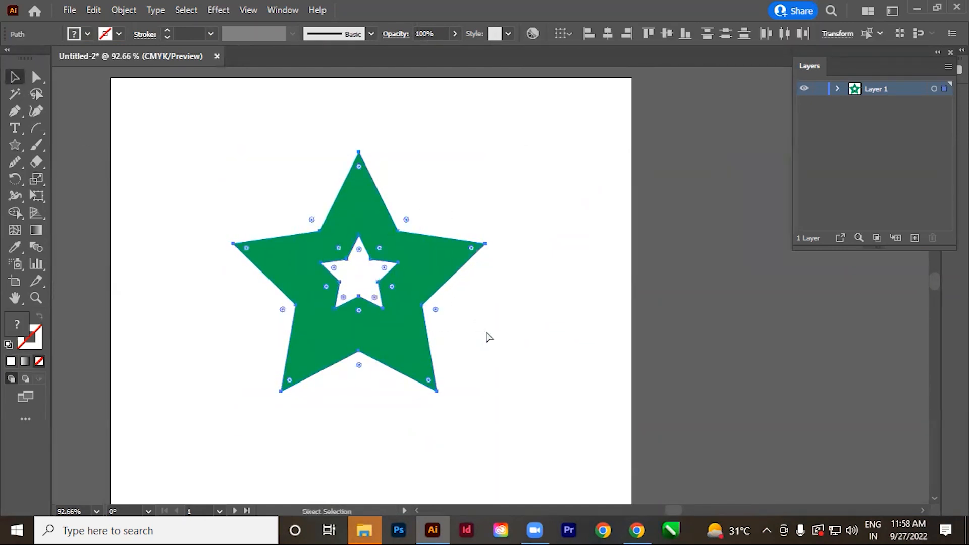
key(ctrl+alt+b)
click(558, 395)
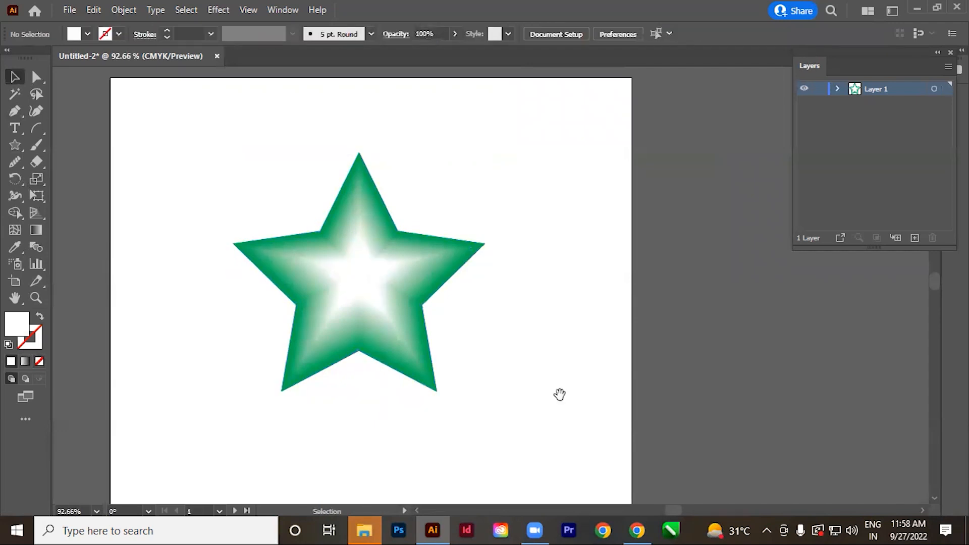
Shrink only the white inner star of the blend toward its center.
click(369, 269)
click(36, 76)
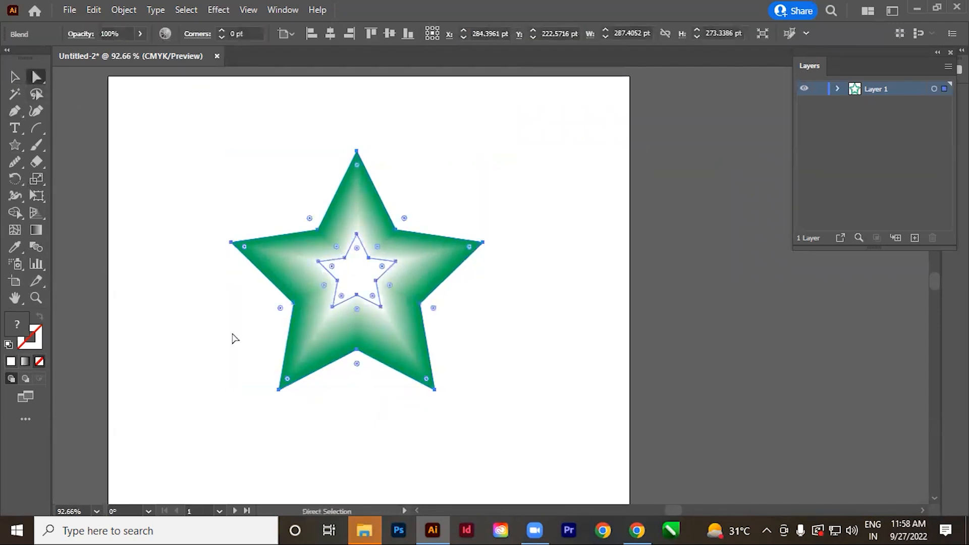
click(232, 335)
click(382, 306)
key(s)
drag(447, 370, 355, 275)
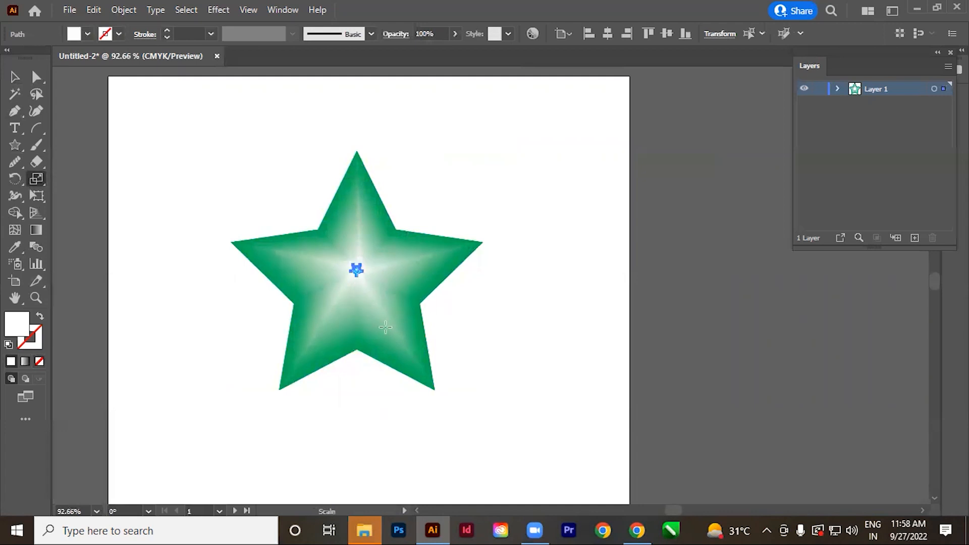
Try rotating the blend's inner star to twist the shading, and undo the rotation.
key(r)
drag(465, 382, 592, 235)
key(s)
key(r)
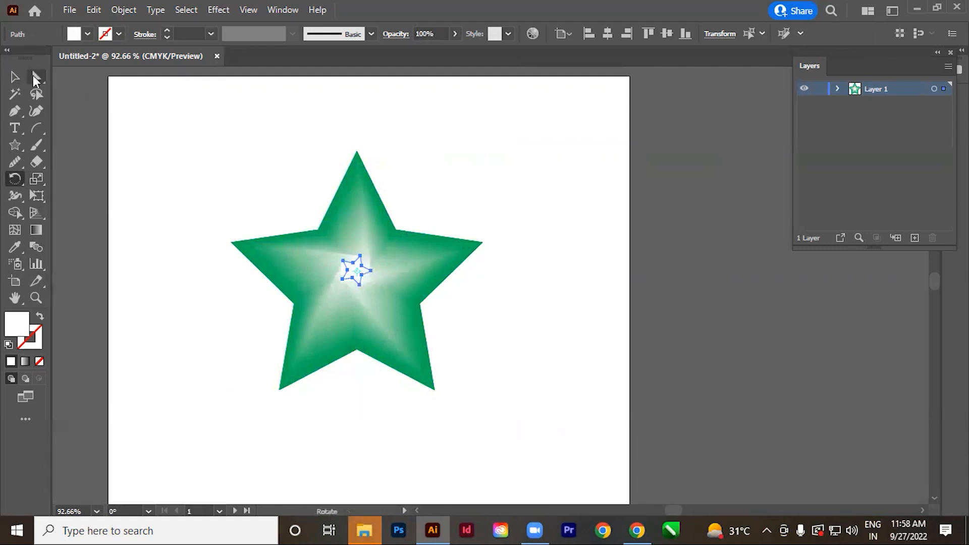
click(15, 76)
click(573, 259)
key(ctrl+space)
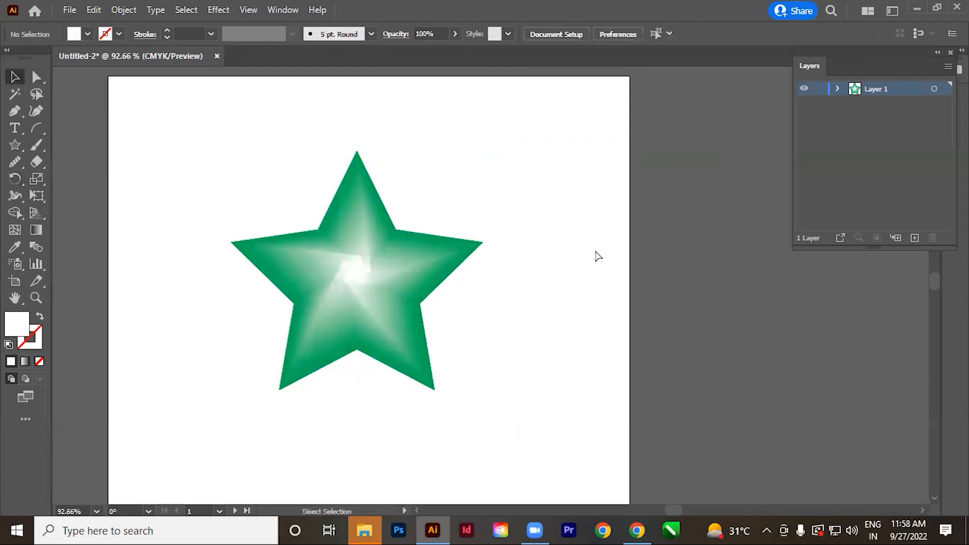
key(ctrl+z)
key(ctrl+z)
Delete the blended star from the first artboard.
click(554, 356)
ctrl+alt+click(475, 340)
ctrl+alt+click(475, 340)
ctrl+alt+click(475, 340)
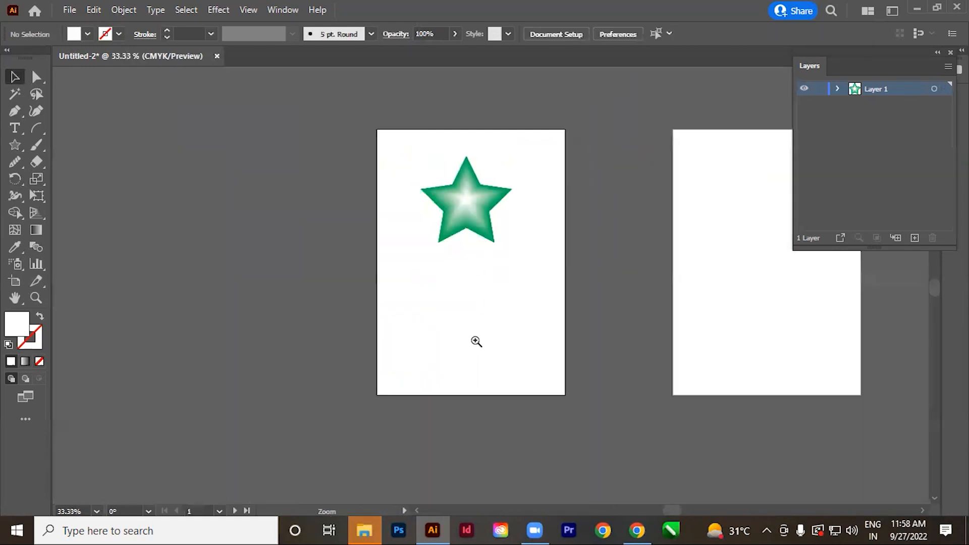
drag(542, 300, 445, 349)
drag(395, 312, 429, 342)
drag(134, 98, 550, 305)
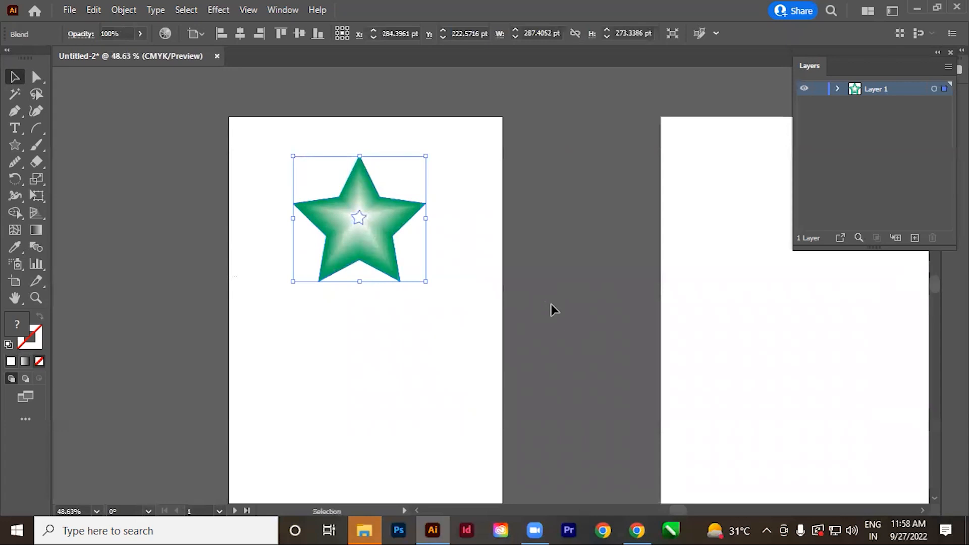
key(Delete)
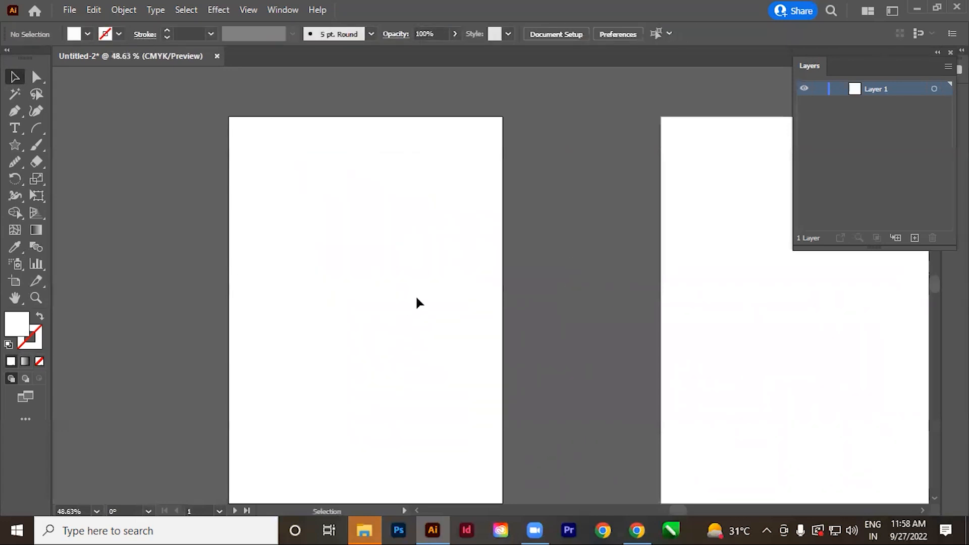
Delete the second artboard, keeping only the first empty one.
drag(324, 360, 343, 352)
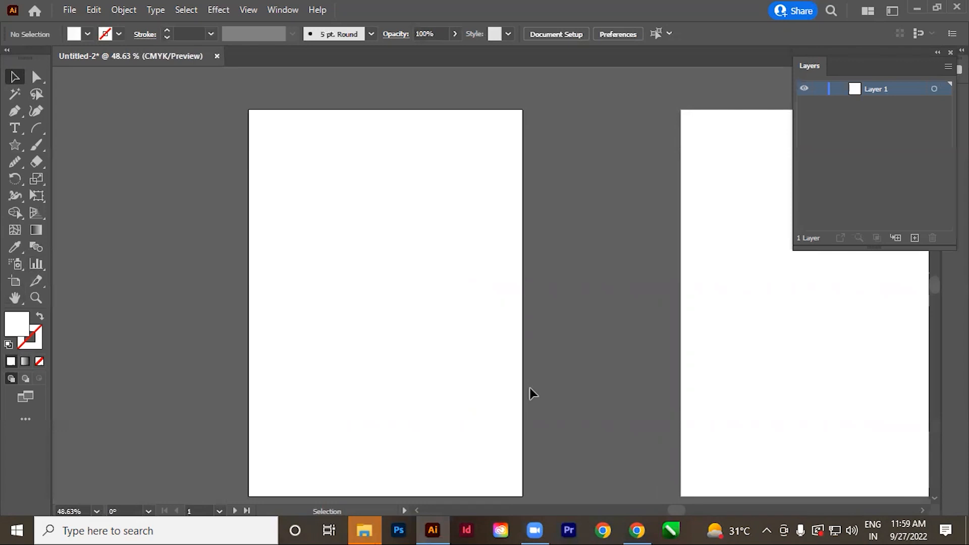
key(space)
drag(548, 233, 513, 336)
drag(591, 333, 335, 333)
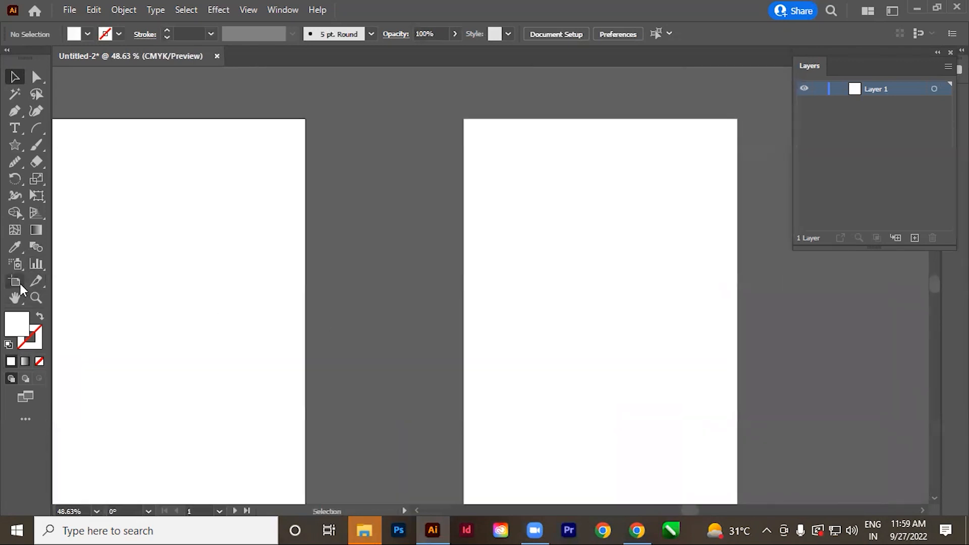
click(18, 285)
click(559, 347)
key(Delete)
key(space)
drag(359, 283, 511, 319)
click(14, 76)
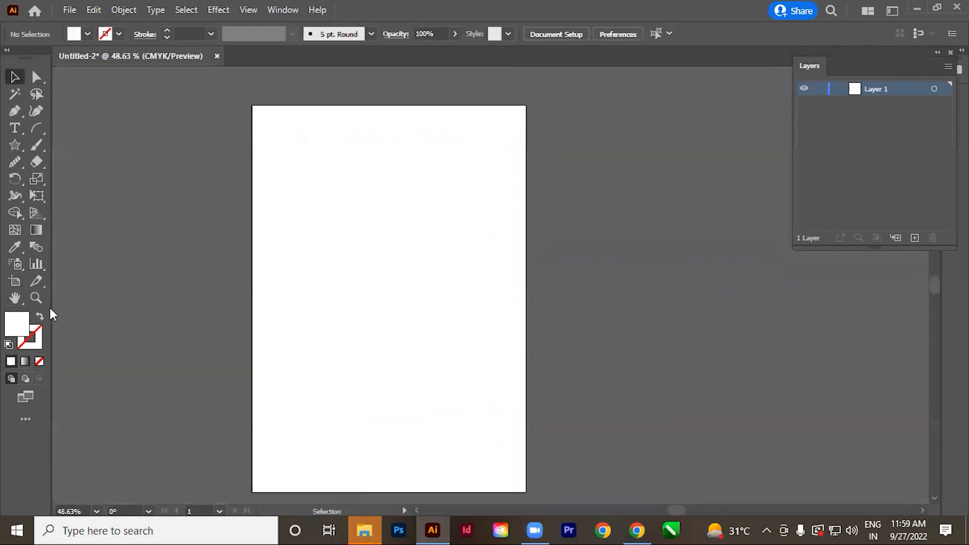
Draw a column graph across the middle of the artboard and move its data window beside the graph.
click(32, 262)
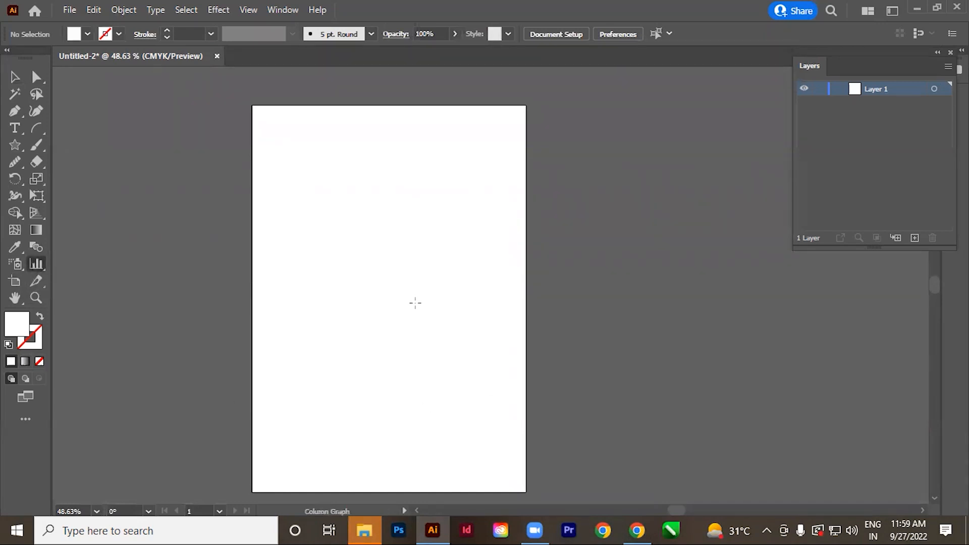
mouse_move(292, 228)
mouse_down()
mouse_move(454, 336)
mouse_move(502, 380)
mouse_up()
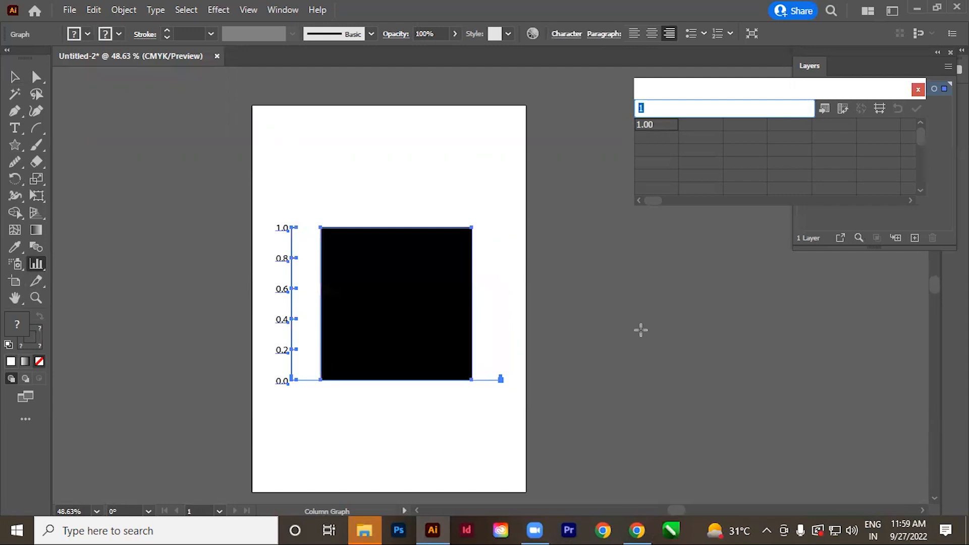
click(866, 94)
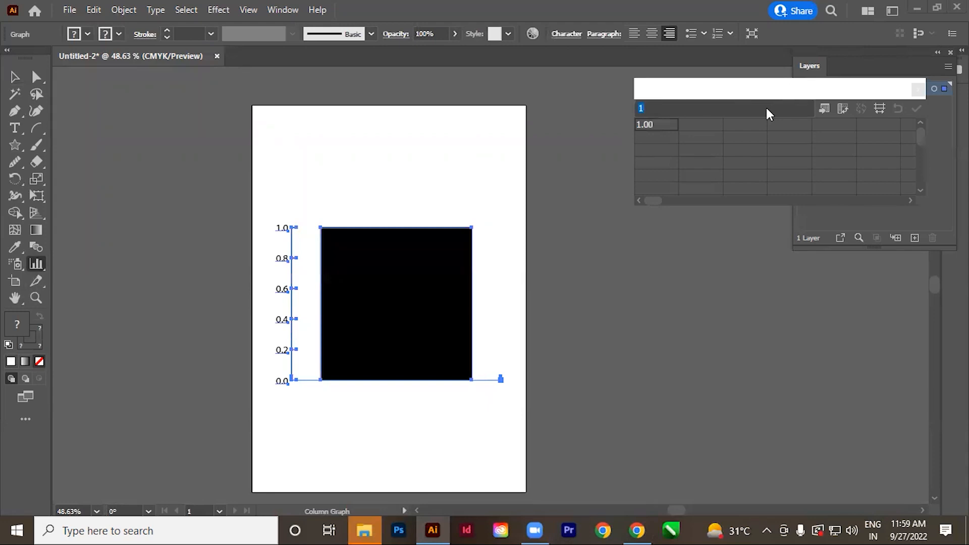
drag(740, 90, 612, 208)
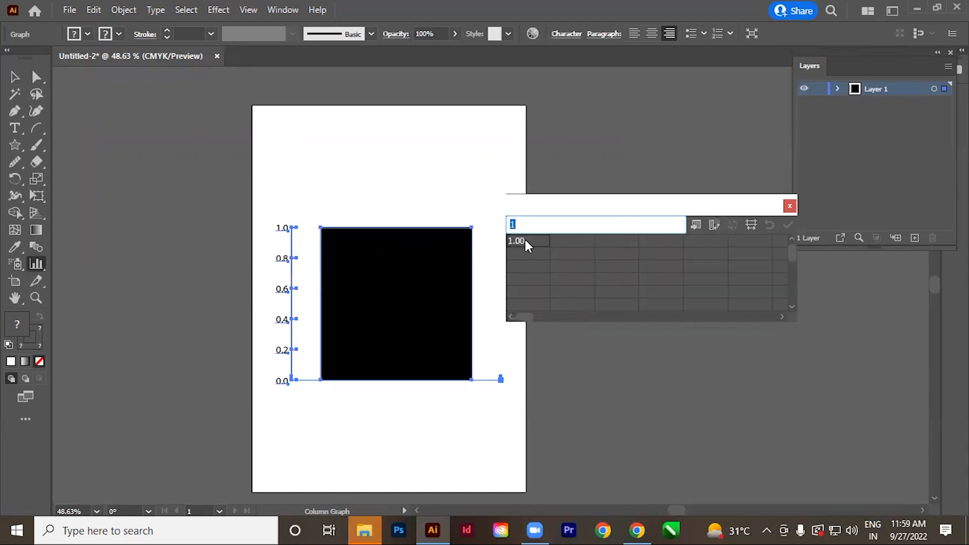
Clear the first data cell and head the next two columns "Delhi" and "Punjab", in quotation marks.
key(BackSpace)
key(Tab)
text(1)
text(Delhi)
text(")
key(Tab)
text(")
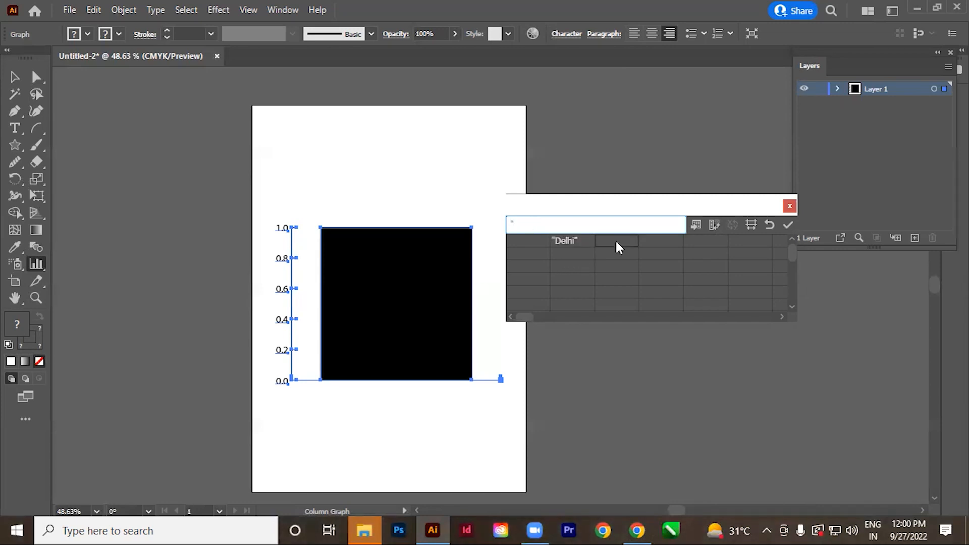
text(unjab")
Add the quoted column headings "Kerala" and "Bihar" to the graph data.
click(659, 242)
text("Kerala)
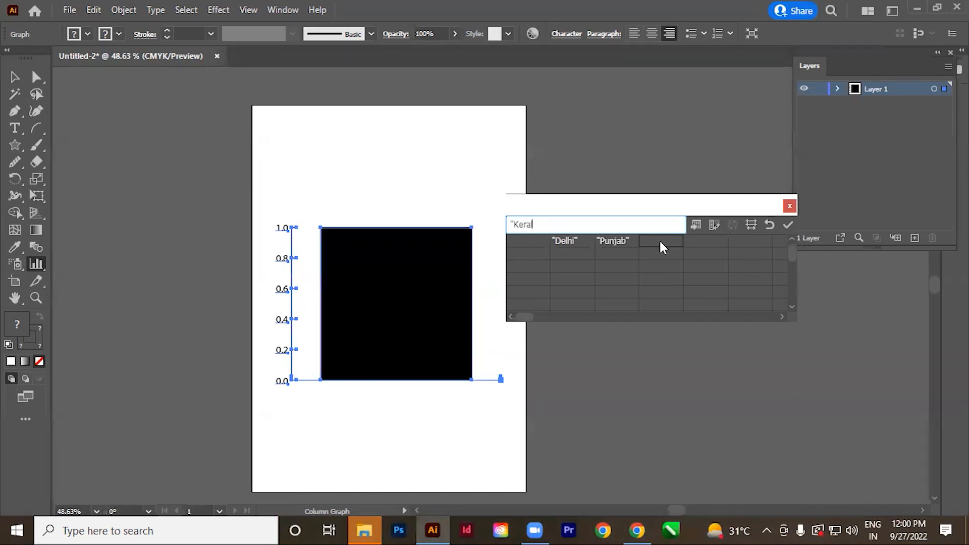
text(")
click(700, 242)
text("Bihar")
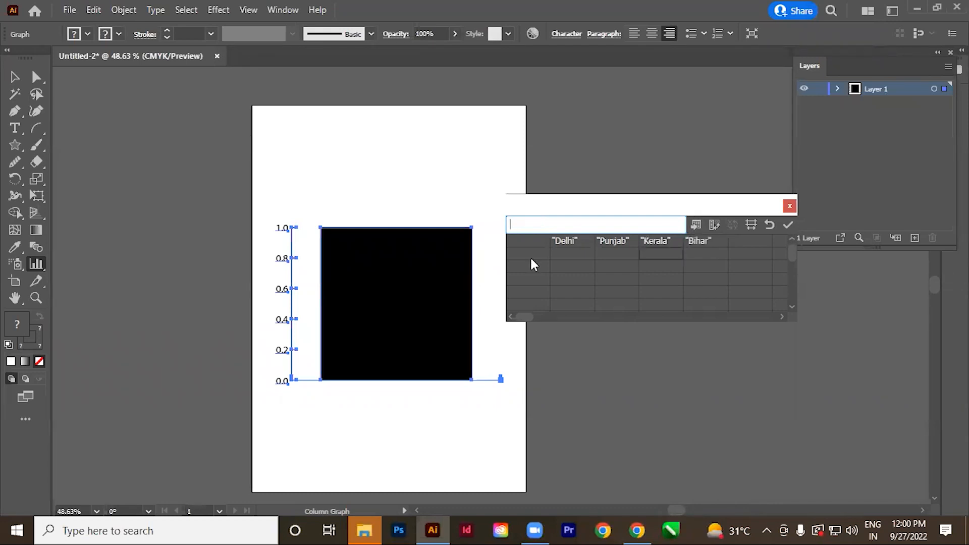
Label the data rows below the headings "2005", "2010", "2015" and "2020", each in quotation marks.
click(531, 257)
text(1)
text(2005)
text(")
click(528, 262)
text("2010")
click(539, 279)
text("20145)
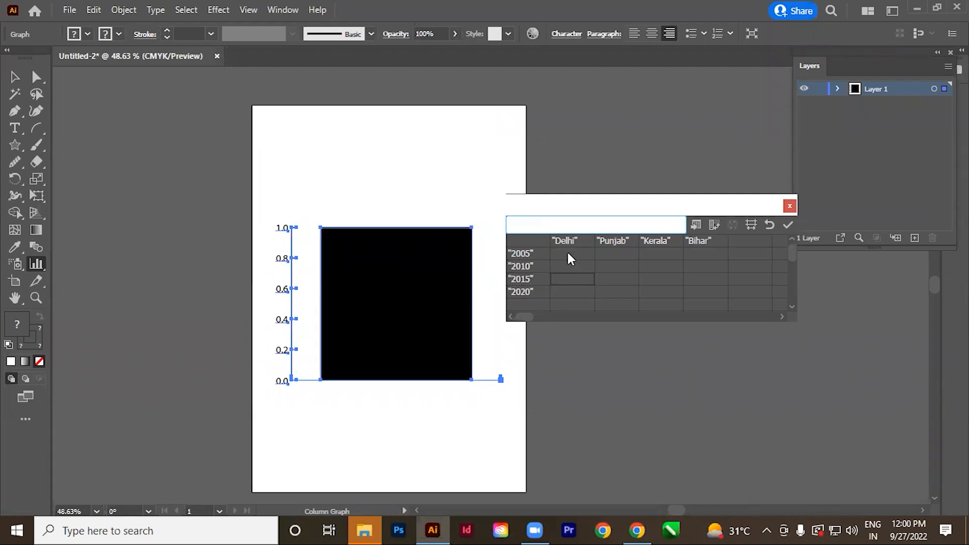
Enter values 50, 80, 20, 90 for 2005; 20, 54, 85, 41 for 2010; 30, 54, 85, 45 for 2015; 85, 95, 45, 75 for 2020.
click(567, 252)
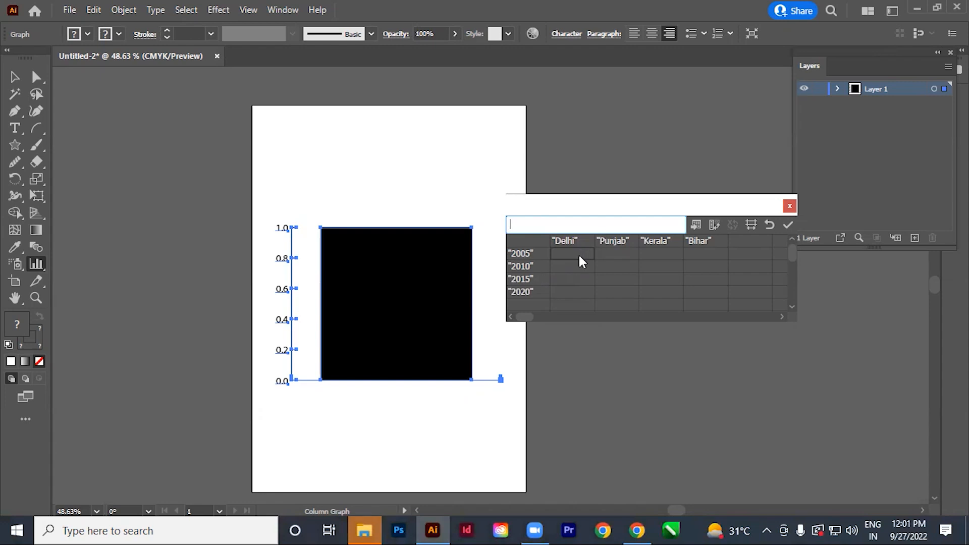
text(50)
key(Tab)
text(80)
key(Tab)
text(20)
key(Tab)
text(90)
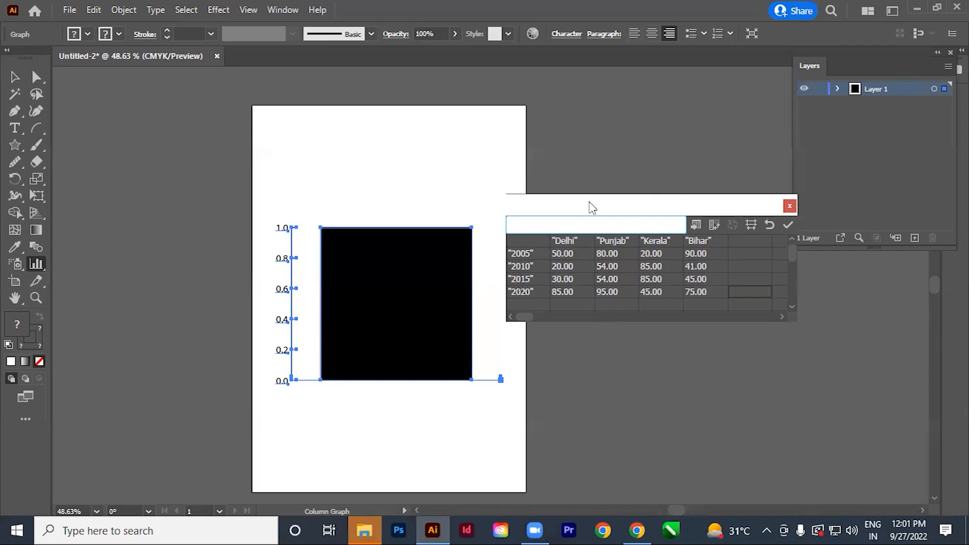
Apply the entered data to the column graph, close its data window and deselect the graph.
drag(589, 201, 655, 185)
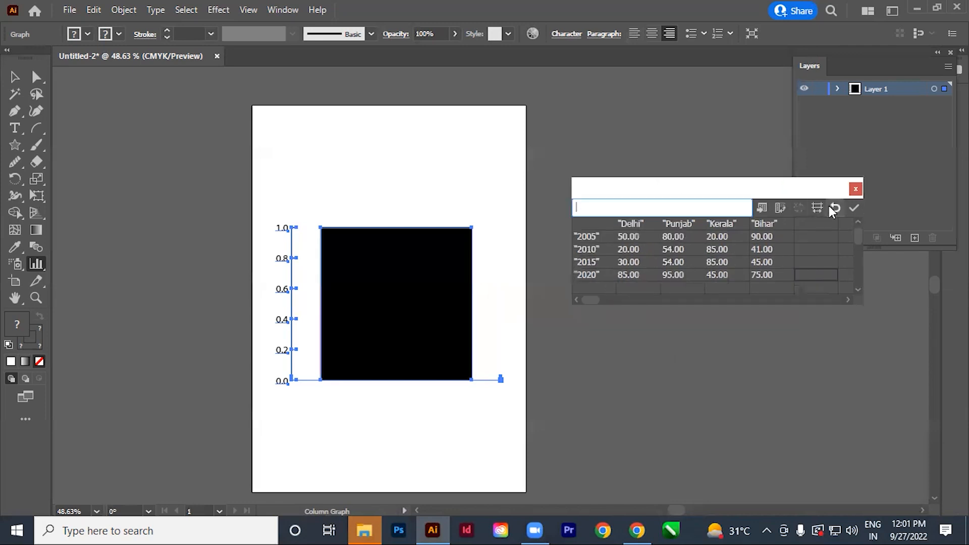
drag(670, 198, 715, 148)
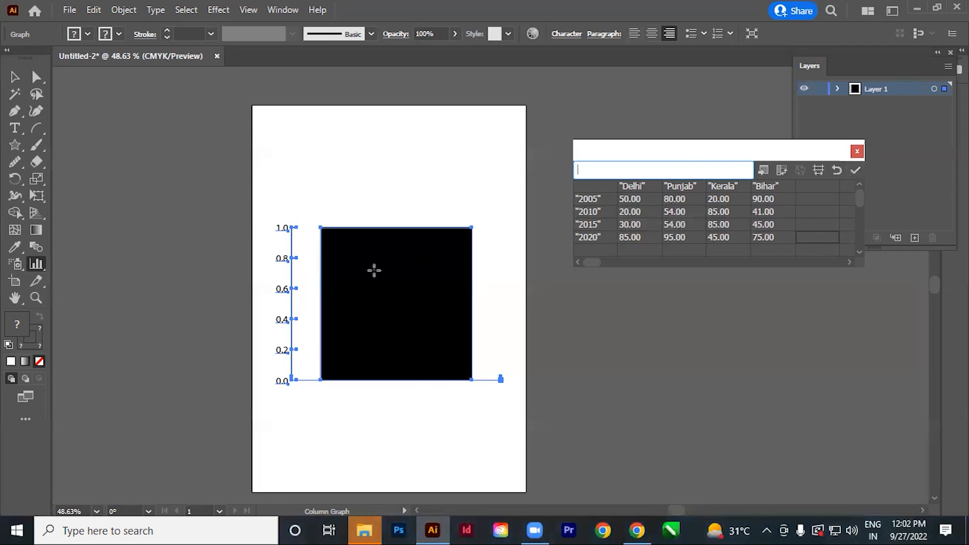
click(855, 169)
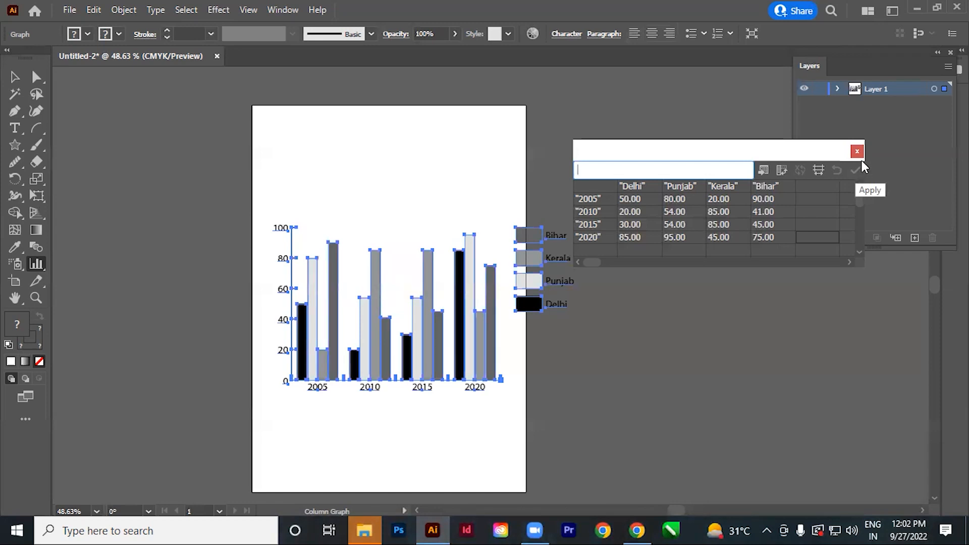
click(857, 152)
click(15, 77)
click(168, 168)
Widen the artboard to about 813 pt so that it includes the graph's legend.
click(15, 282)
click(301, 372)
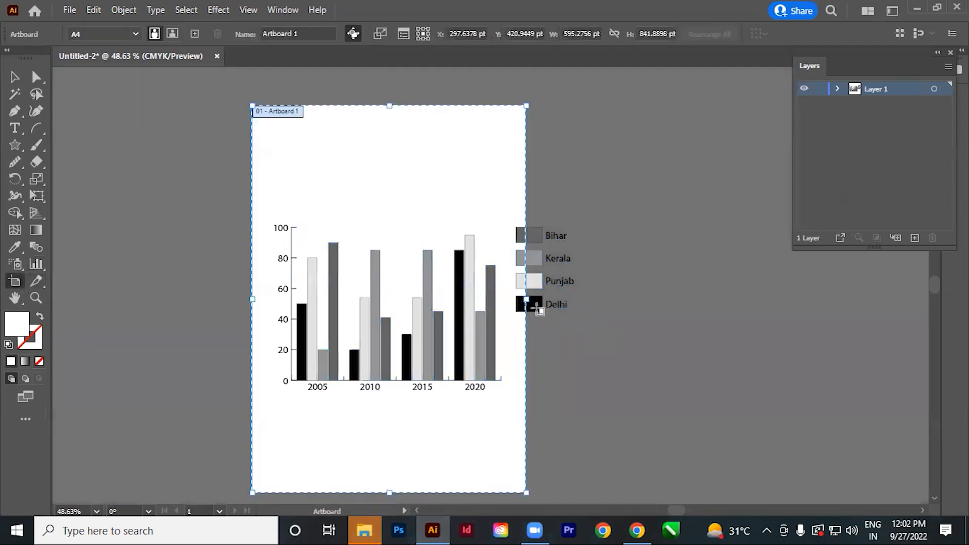
drag(527, 299, 624, 323)
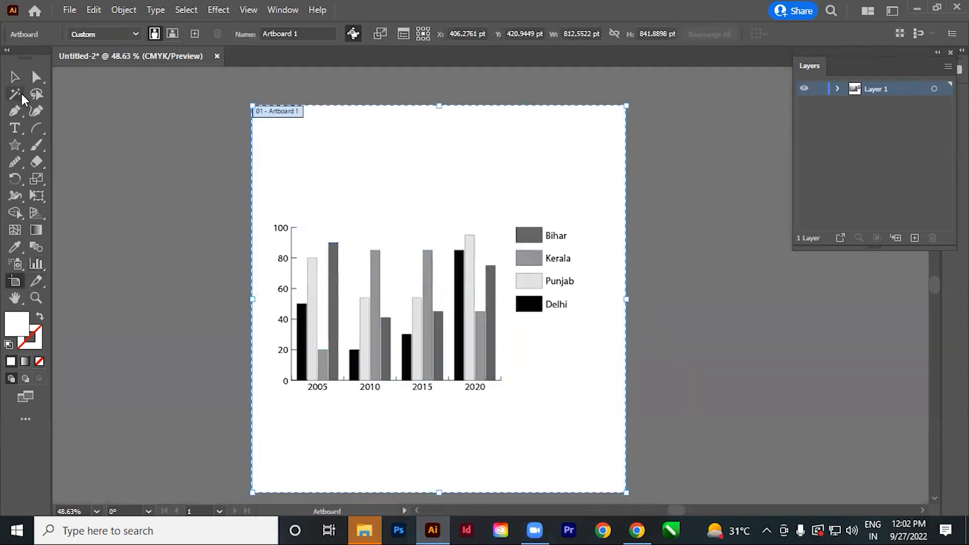
click(15, 77)
Change the column graph of the four states to a line graph.
drag(474, 368, 440, 342)
drag(433, 297, 460, 320)
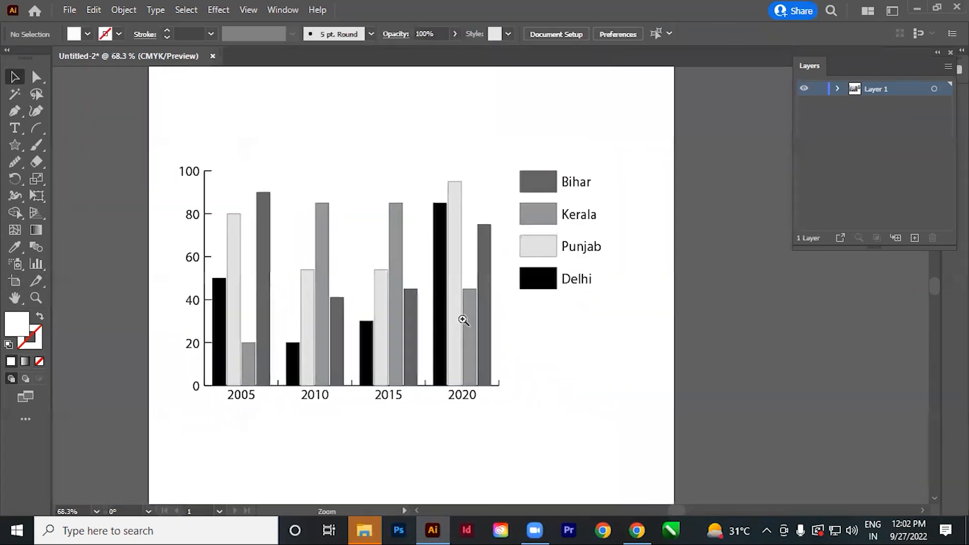
drag(130, 122, 728, 391)
click(603, 376)
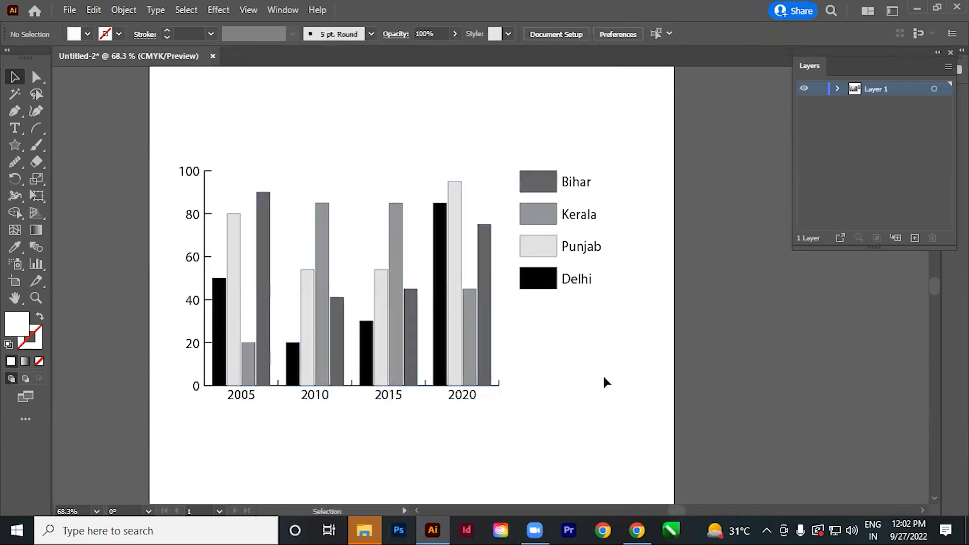
click(450, 335)
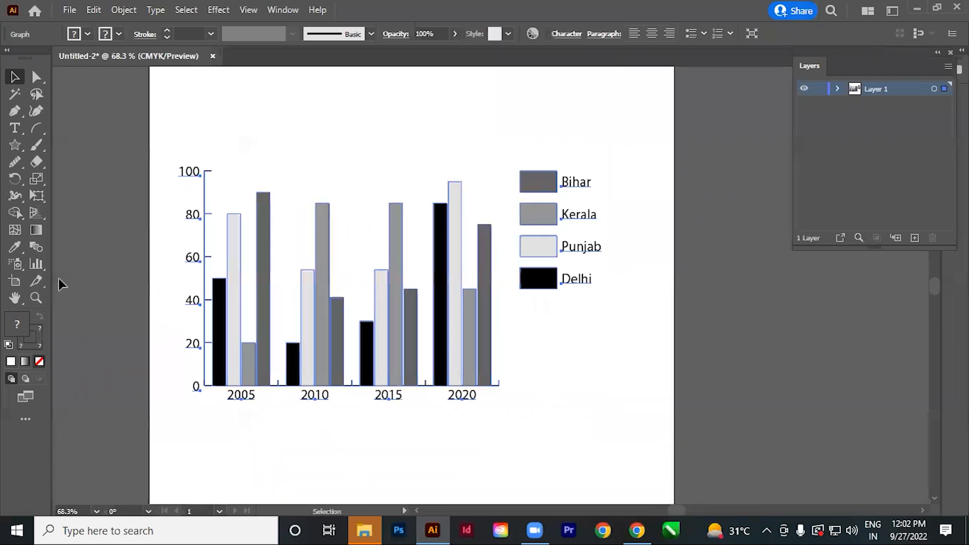
double_click(36, 266)
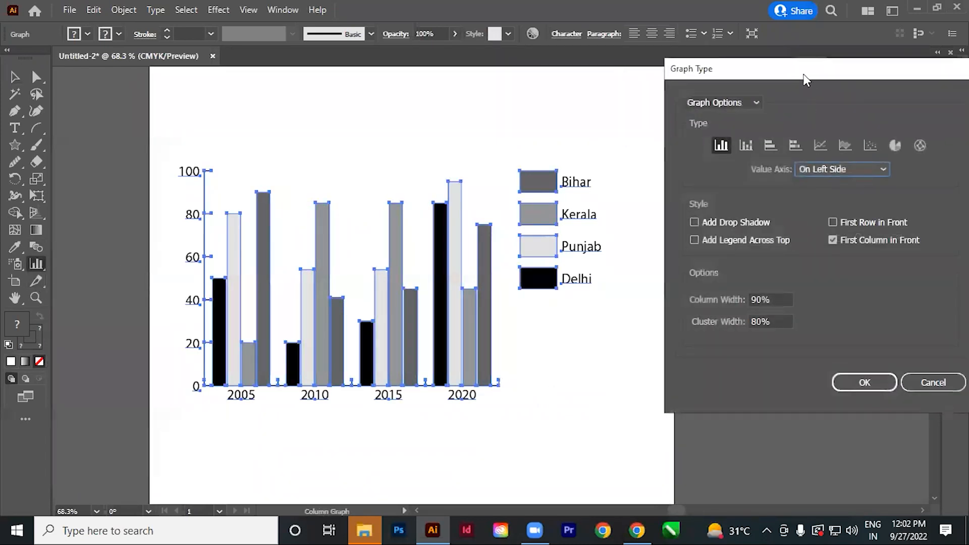
drag(774, 76, 643, 72)
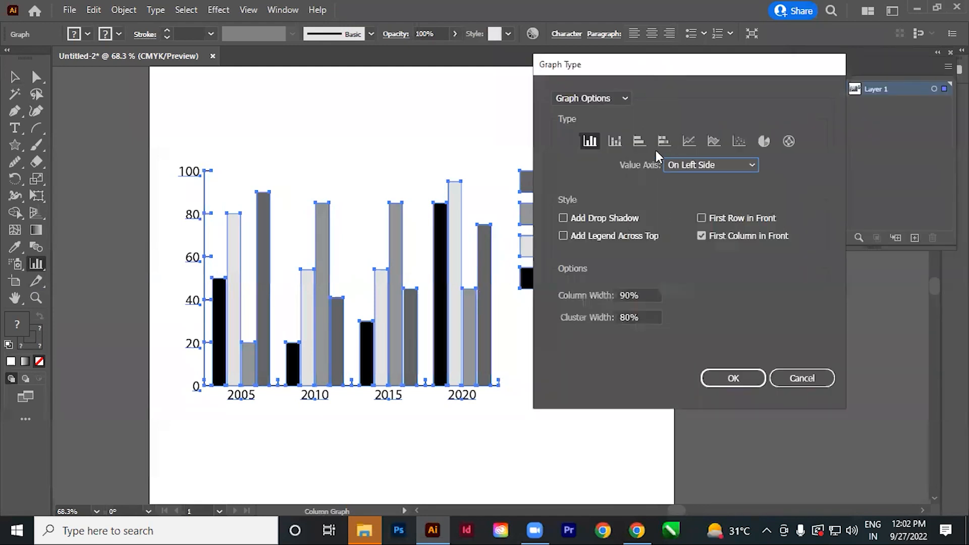
click(689, 142)
click(732, 378)
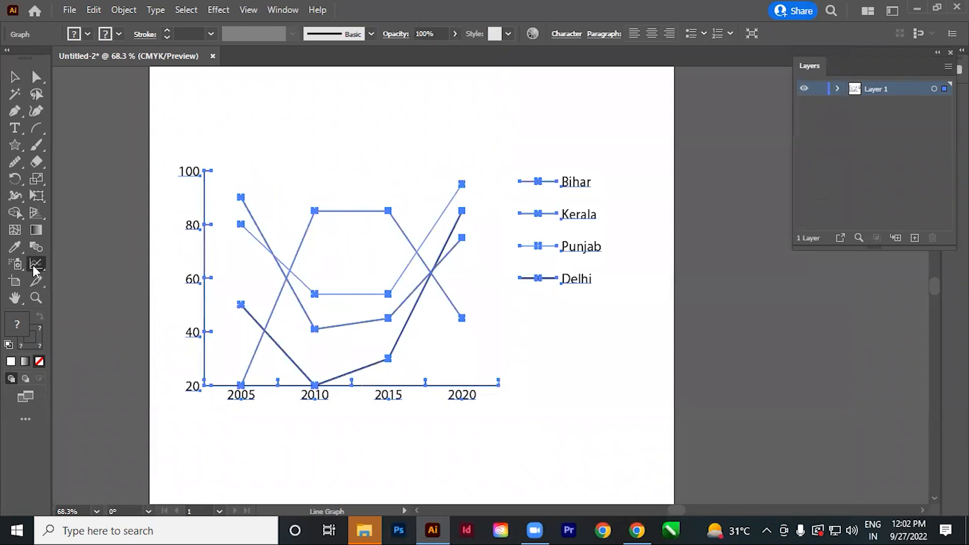
Change the line graph to an area graph, and after that to a pie graph.
double_click(36, 265)
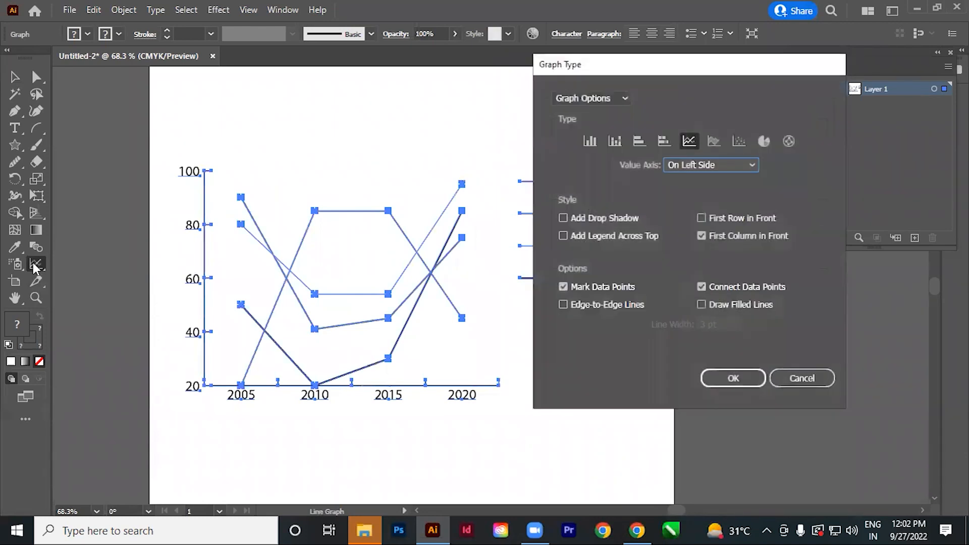
click(713, 141)
click(733, 379)
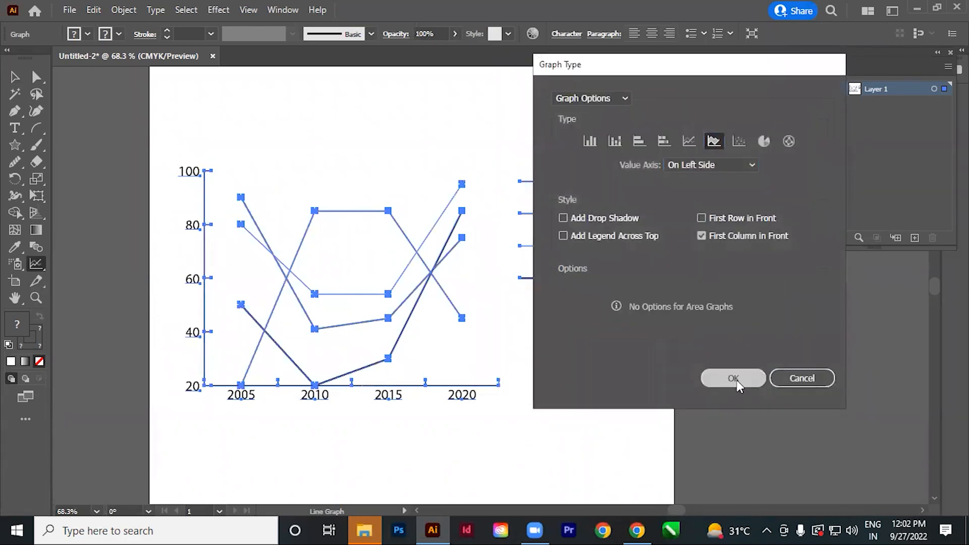
double_click(35, 265)
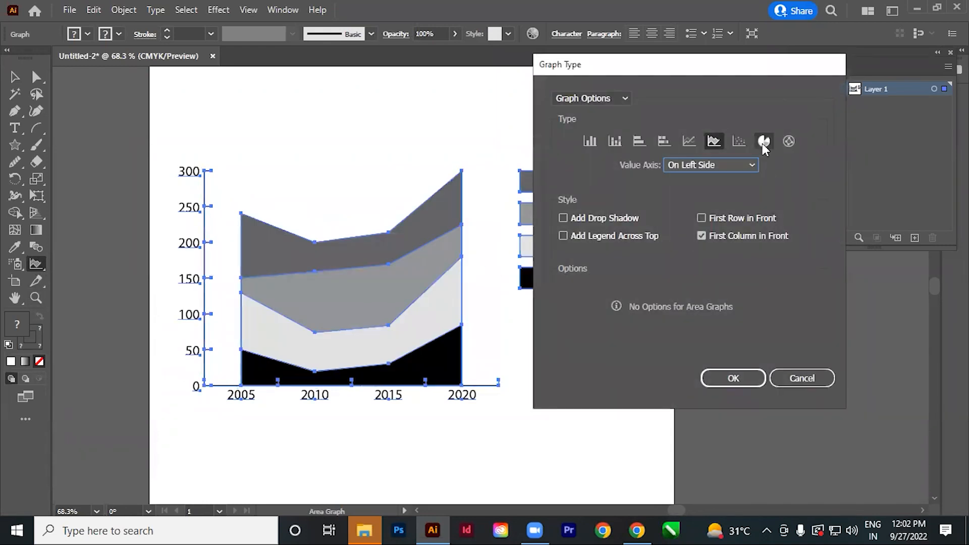
click(763, 142)
click(733, 378)
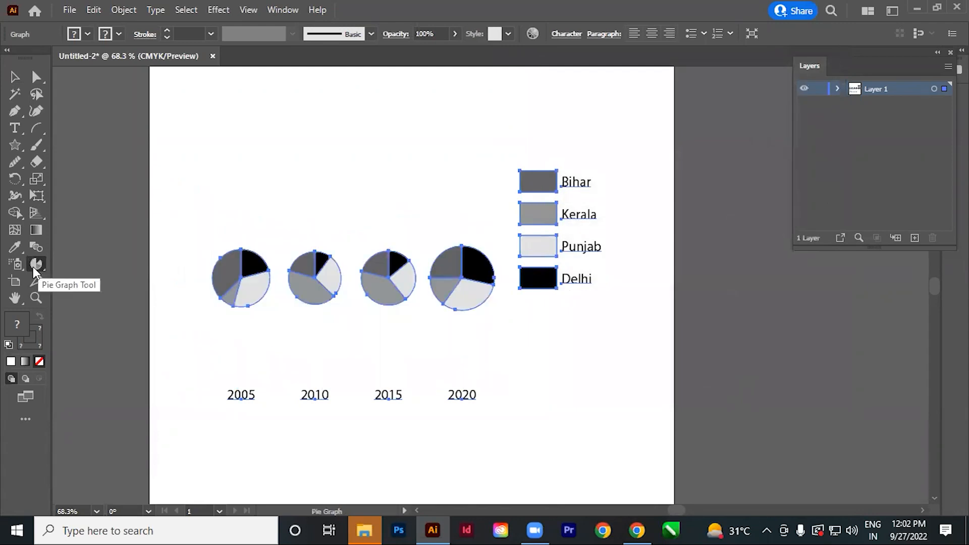
Change the pie graph to a radar graph, and return it to the column type.
double_click(36, 265)
click(733, 378)
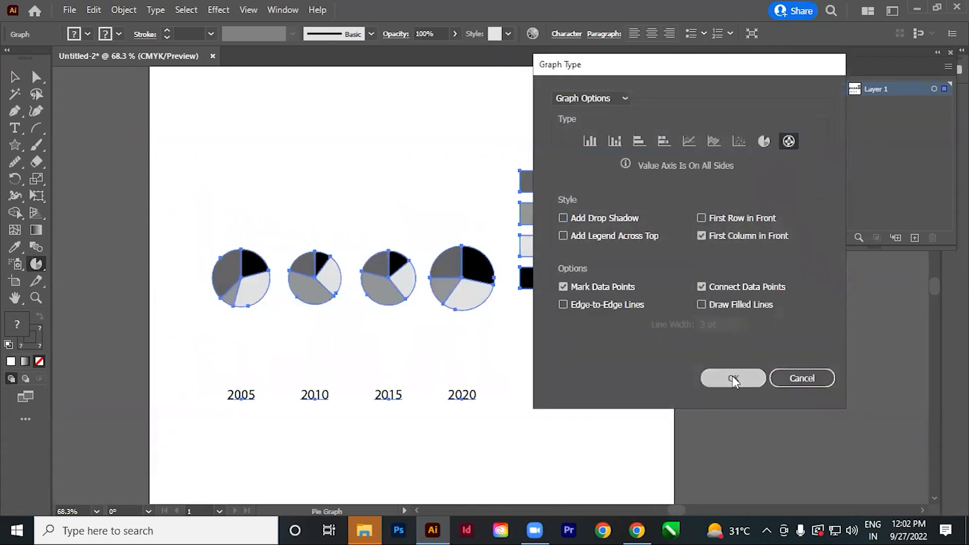
double_click(36, 265)
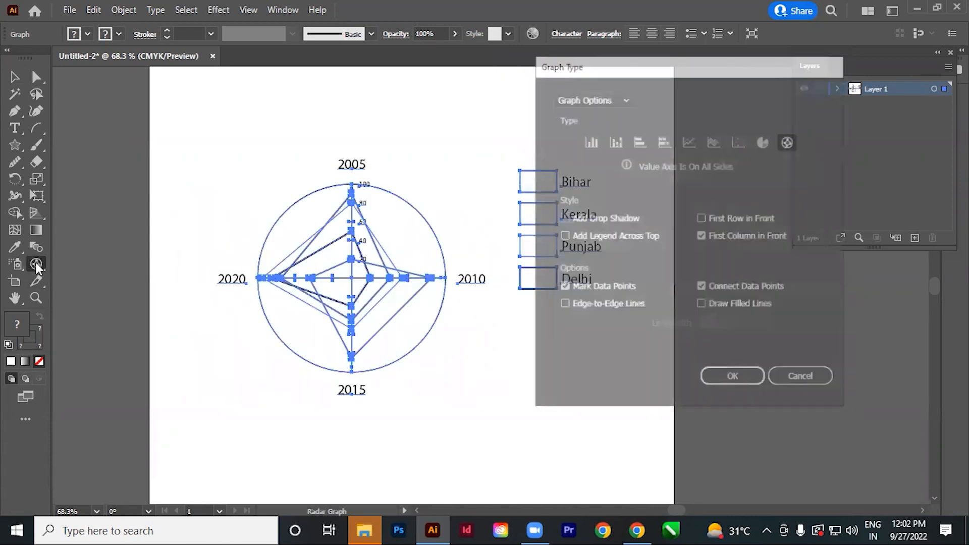
click(589, 141)
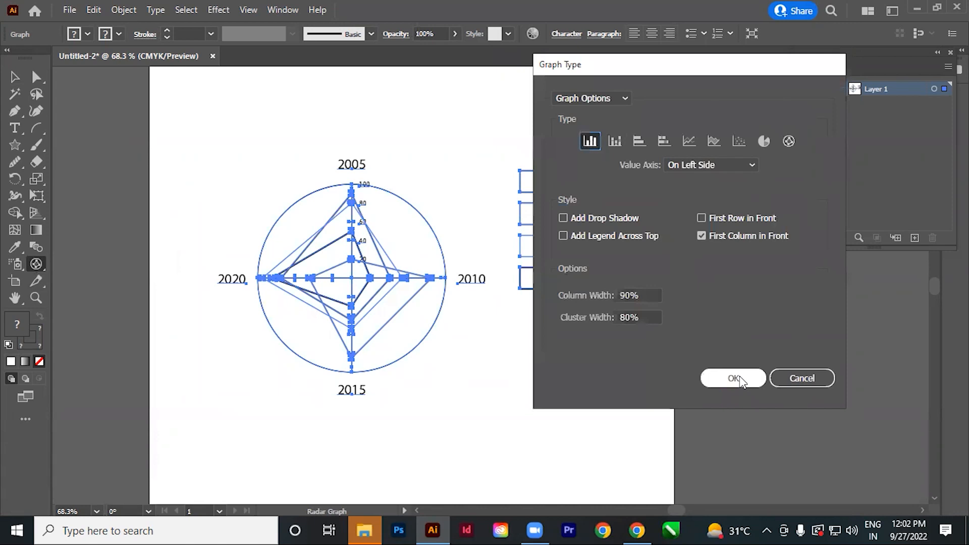
click(736, 379)
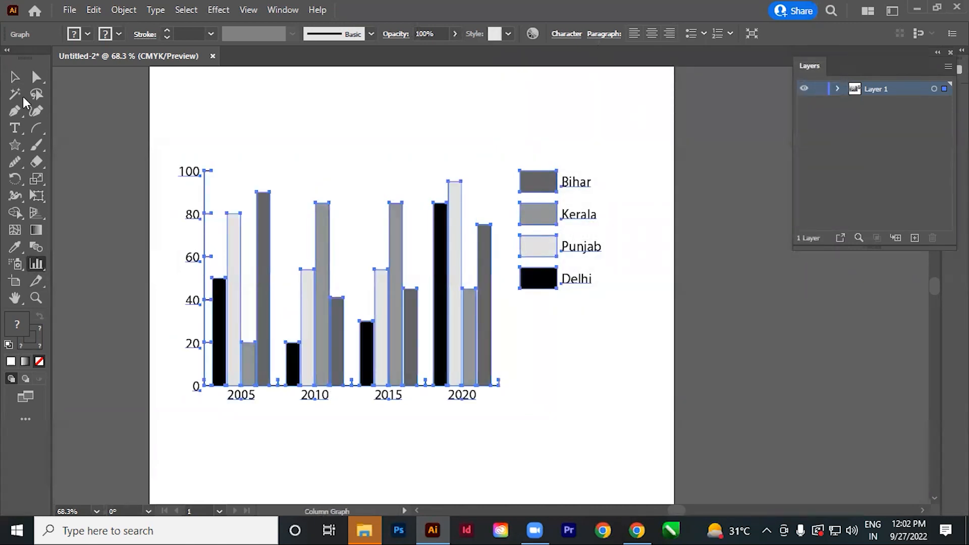
click(16, 77)
drag(157, 126, 733, 426)
click(603, 358)
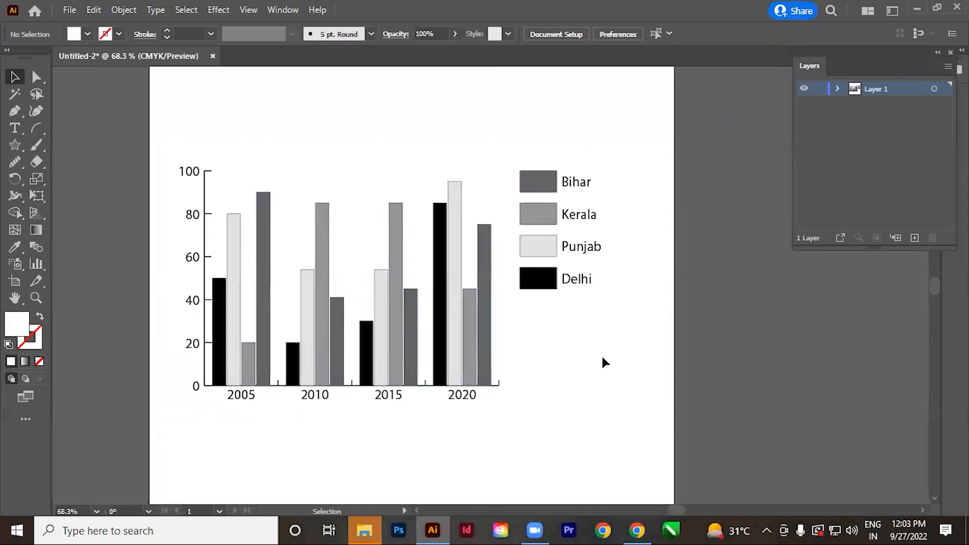
drag(192, 139, 712, 457)
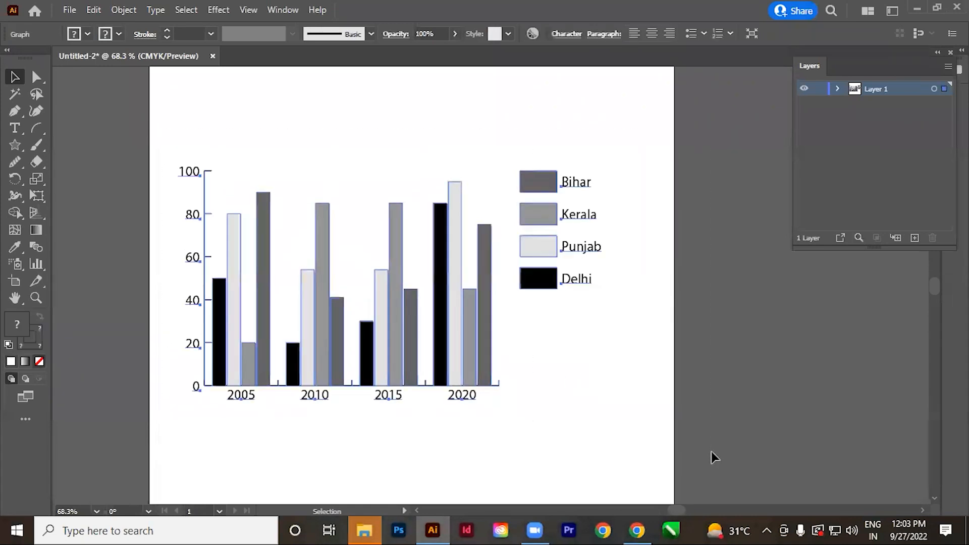
click(517, 399)
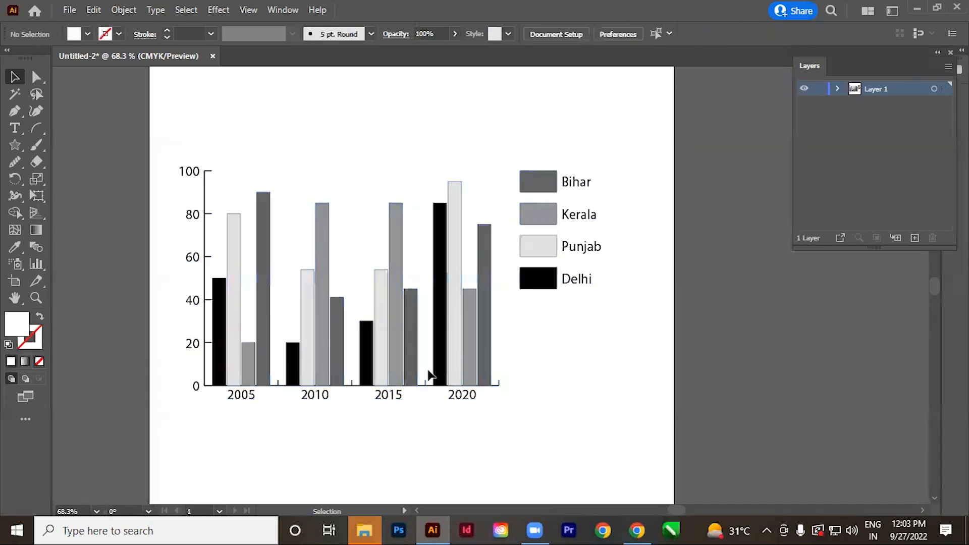
Reopen the column graph's data window and place it clear of the graph and its legend.
click(337, 372)
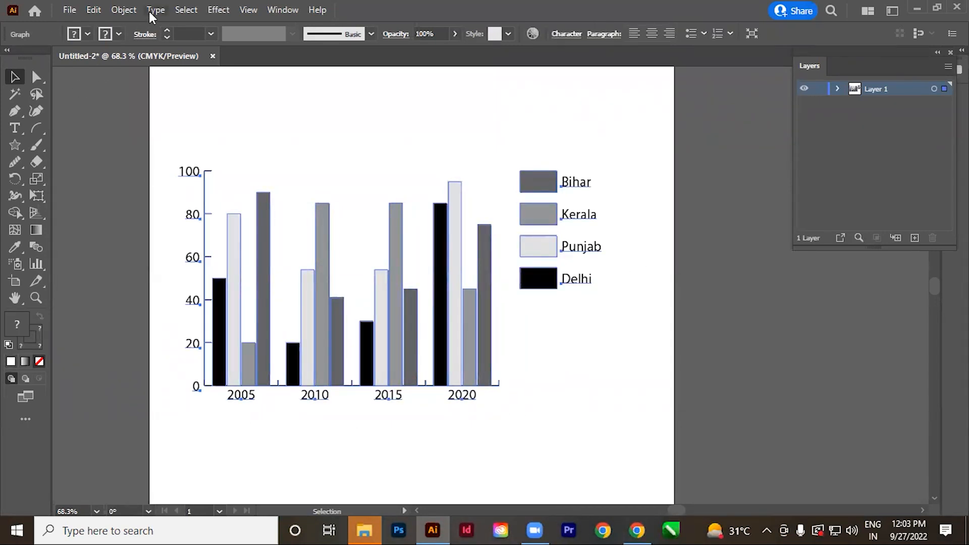
click(123, 10)
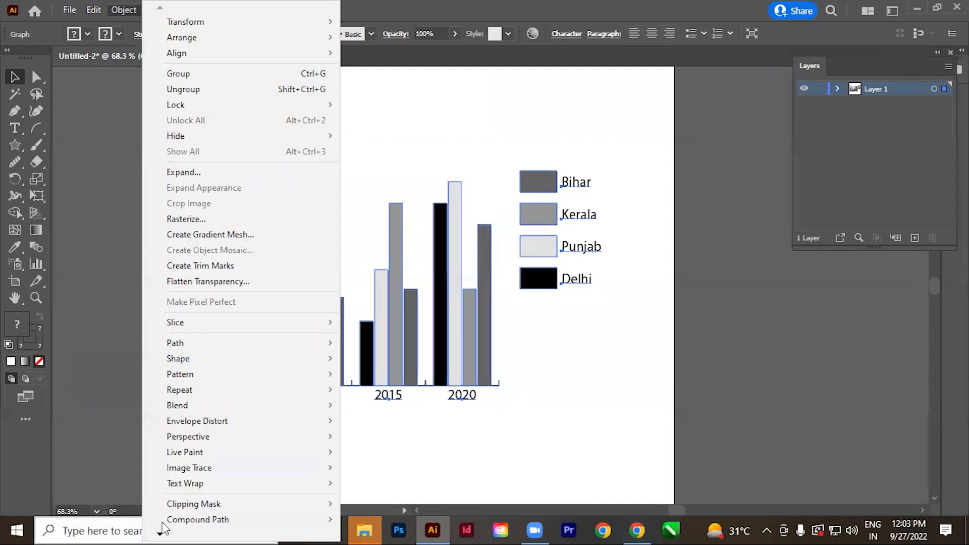
scroll(169, 518, down, 1)
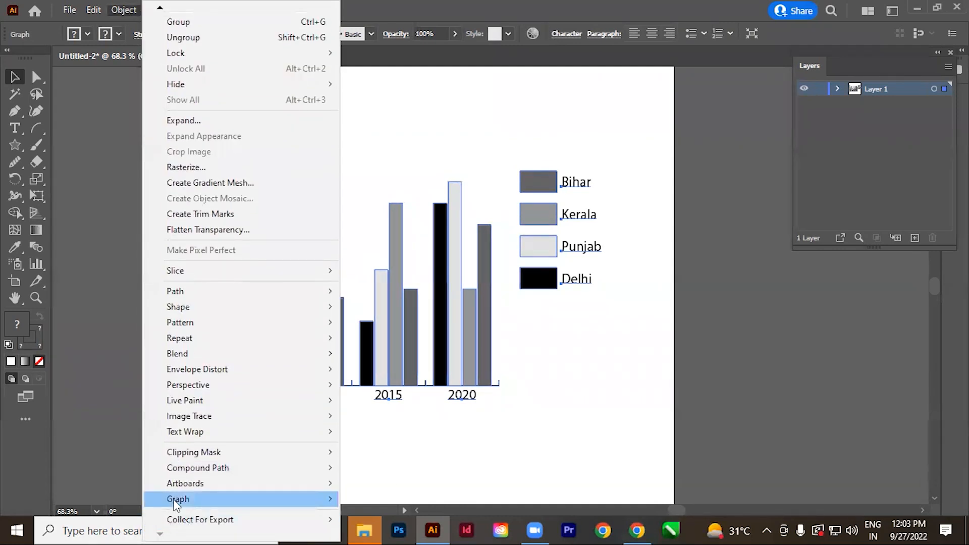
mouse_move(177, 499)
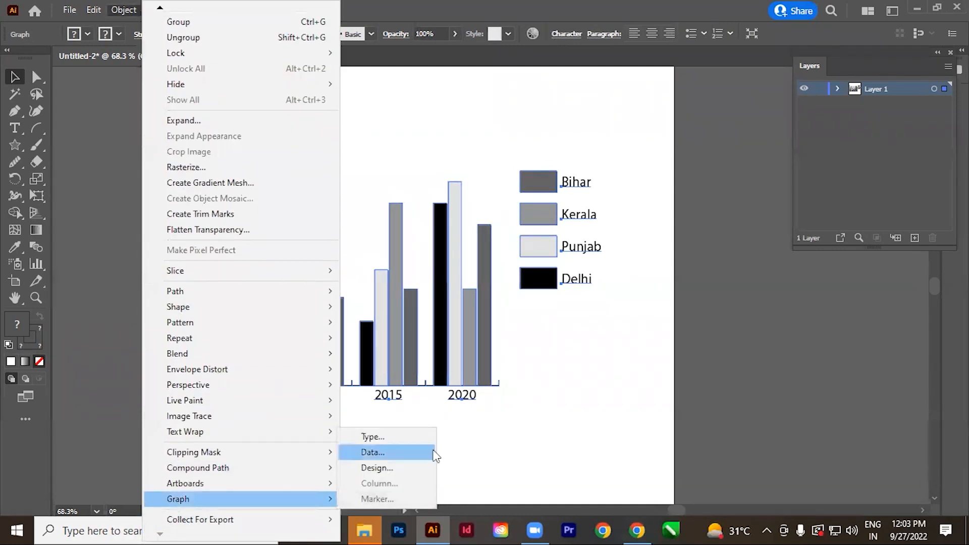
click(372, 453)
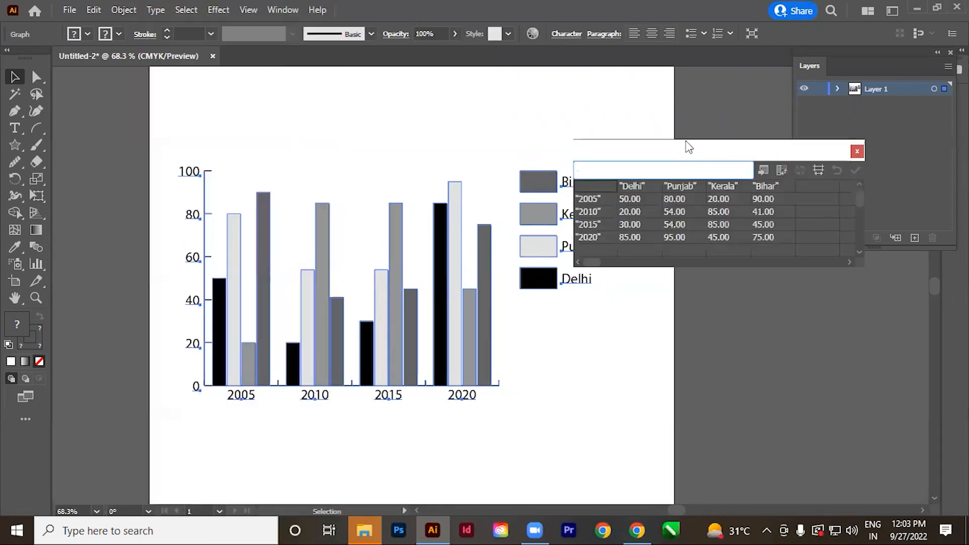
click(640, 119)
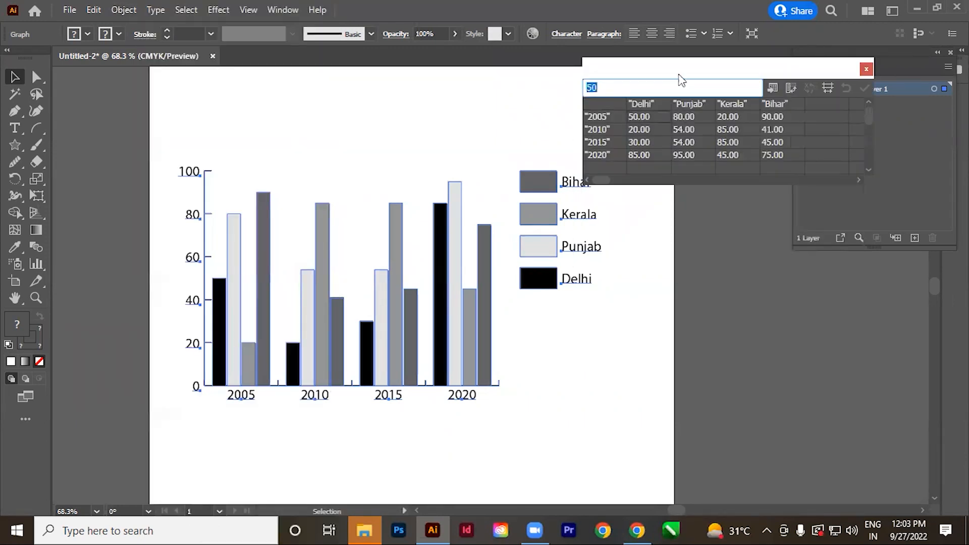
drag(665, 68, 713, 66)
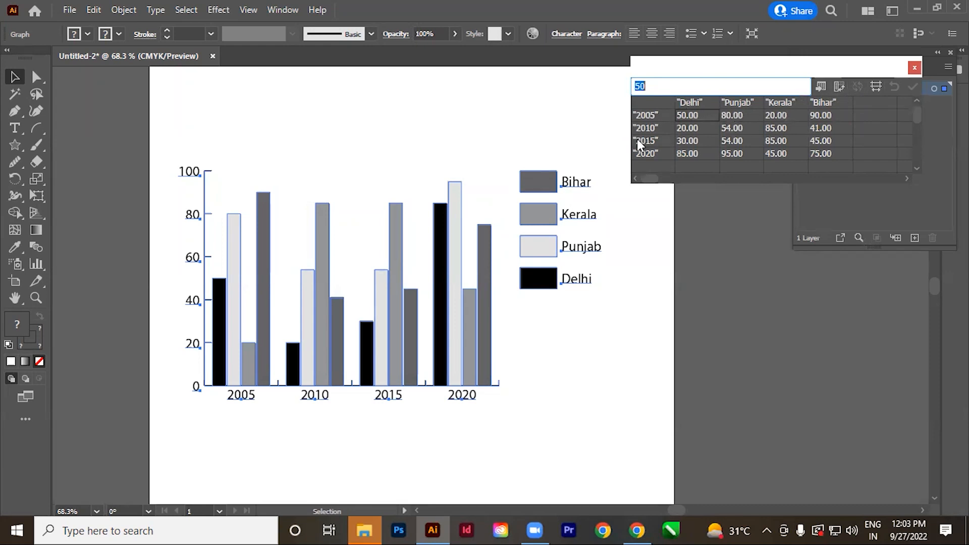
Transpose the graph data so the states become categories and the years become the series, and apply it.
click(840, 86)
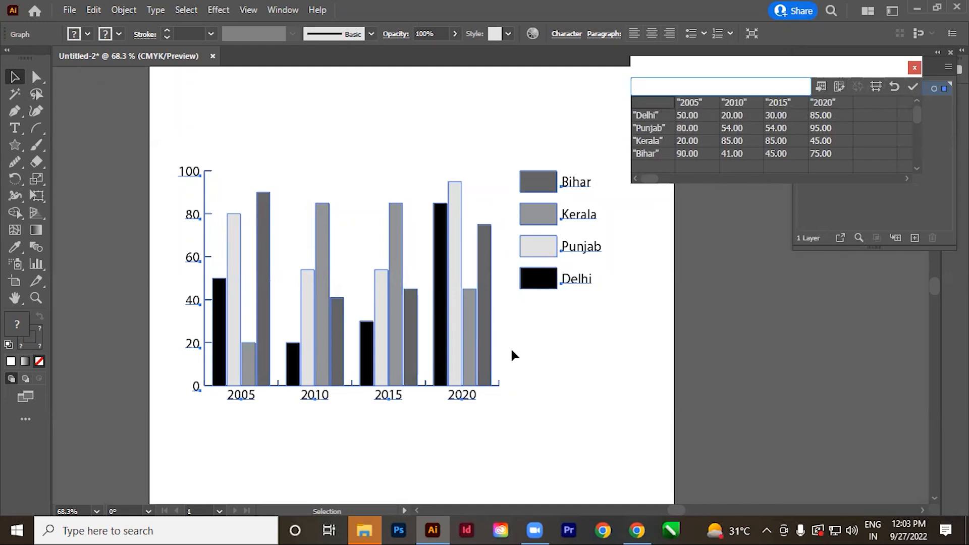
click(912, 87)
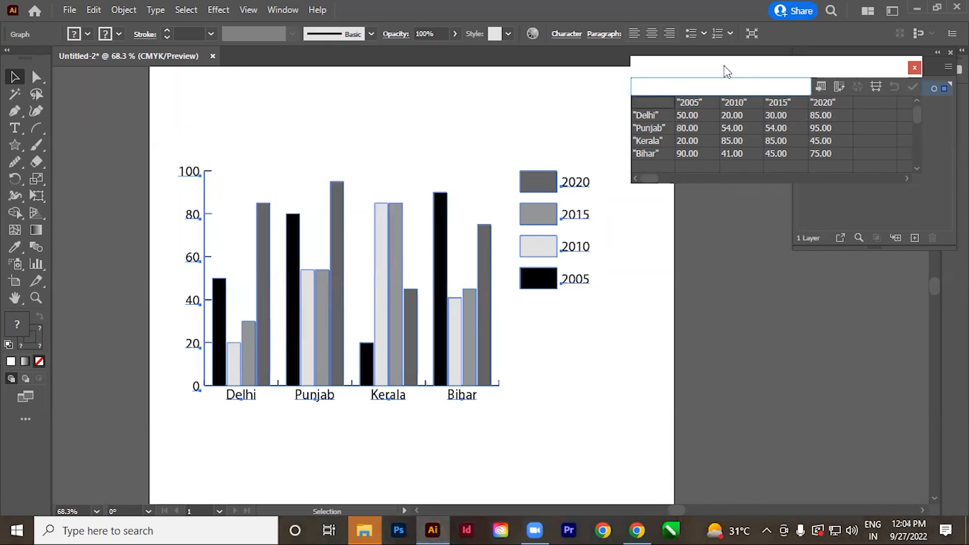
drag(727, 71, 702, 141)
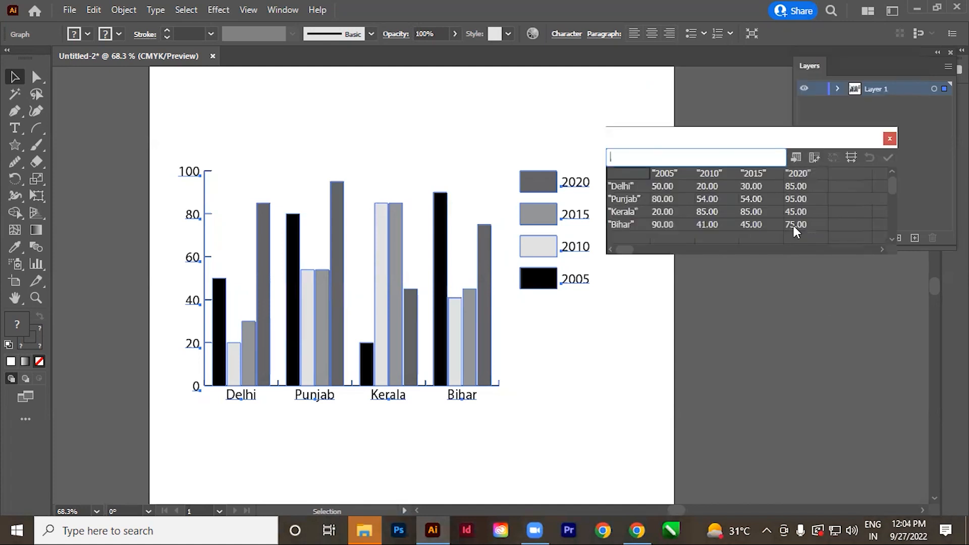
Set the Delhi row of the graph data to 52, 14, 51 and 24 for 2005 to 2020.
click(676, 187)
text(52)
key(Tab)
text(14)
key(Tab)
text(51)
key(Tab)
text(24)
key(Tab)
Set the Punjab values to 65 for 2005, 21 for 2010 and 45 for 2015.
click(674, 202)
text(65)
key(Tab)
text(21)
key(Tab)
text(45)
key(Tab)
Set the Kerala row of the graph data to 52, 95, 45 and 10 for 2005 to 2020.
click(665, 214)
text(52)
key(Tab)
text(95)
key(Tab)
text(45)
key(Tab)
text(10)
Apply the edited data to the column graph and close the data window.
click(734, 212)
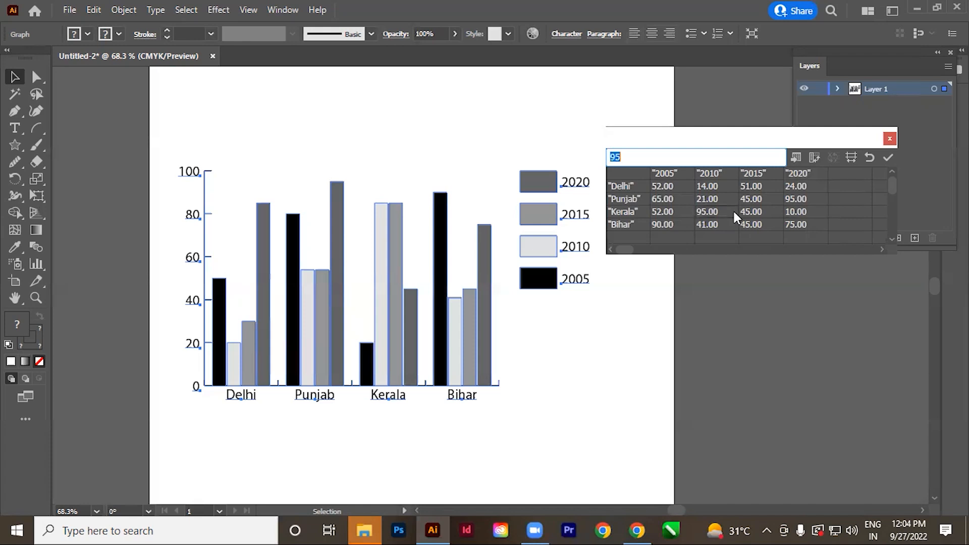
drag(698, 147, 721, 163)
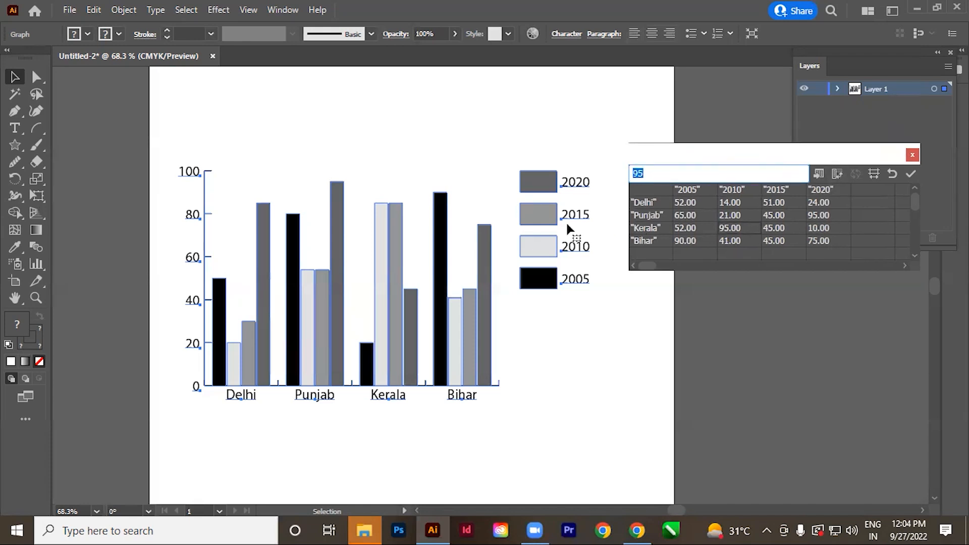
click(911, 175)
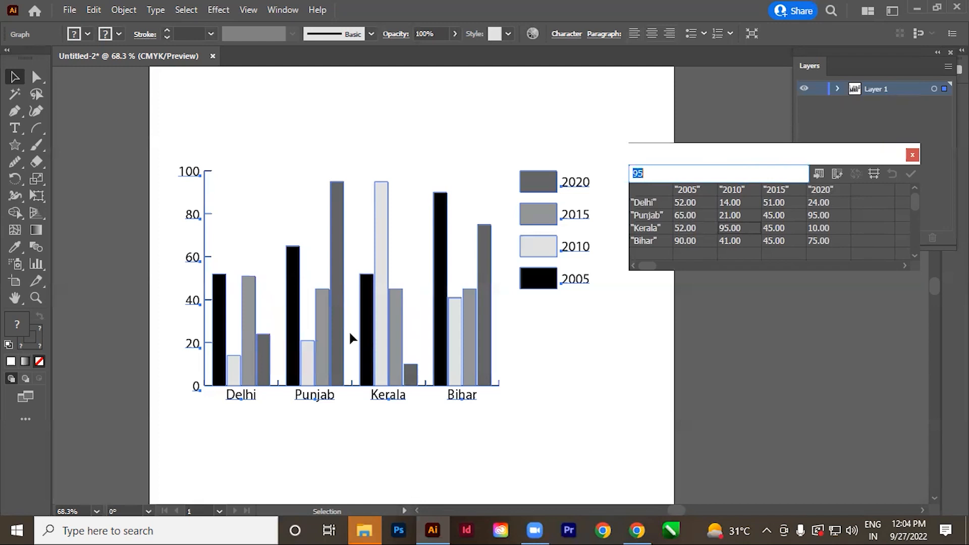
click(911, 157)
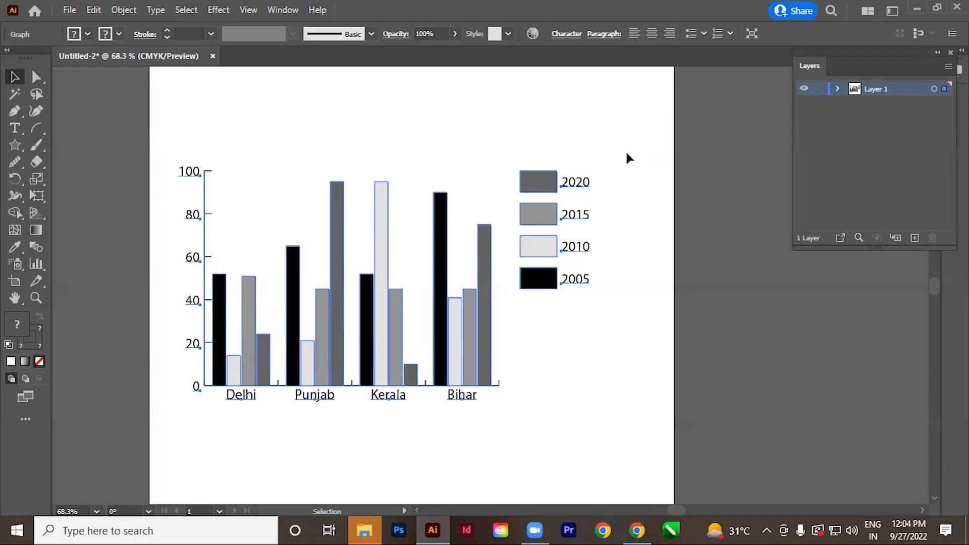
Select the whole 2005 series, columns and legend swatch together, and fill it with green.
click(36, 77)
click(607, 446)
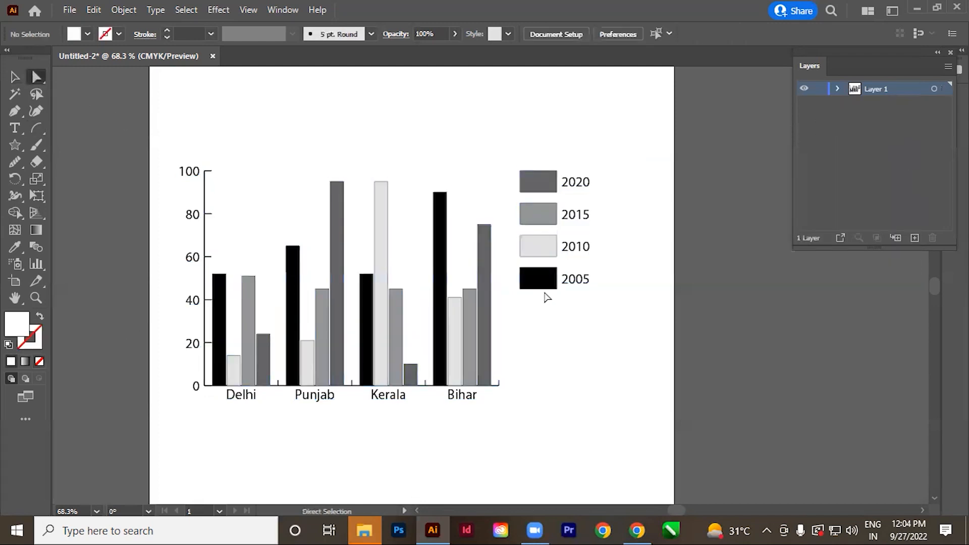
click(536, 286)
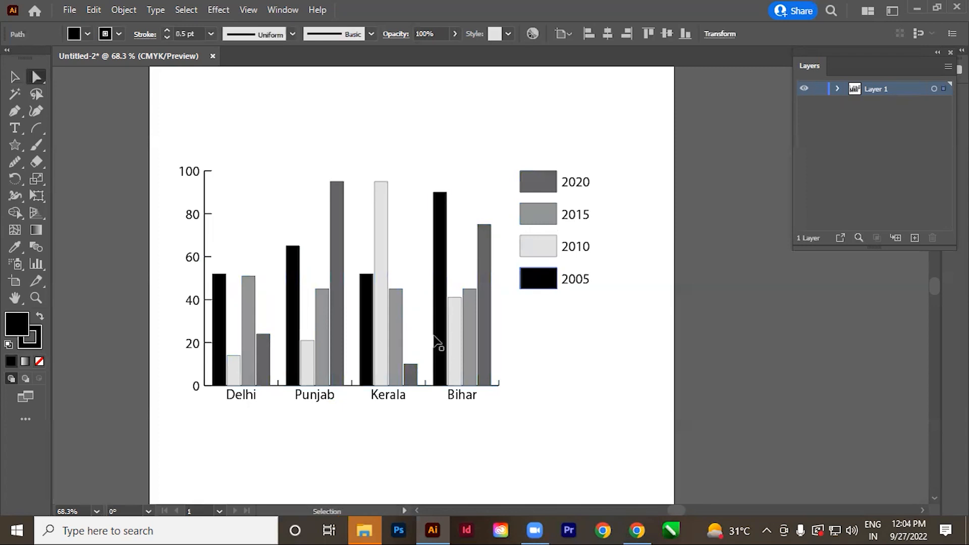
ctrl+click(437, 343)
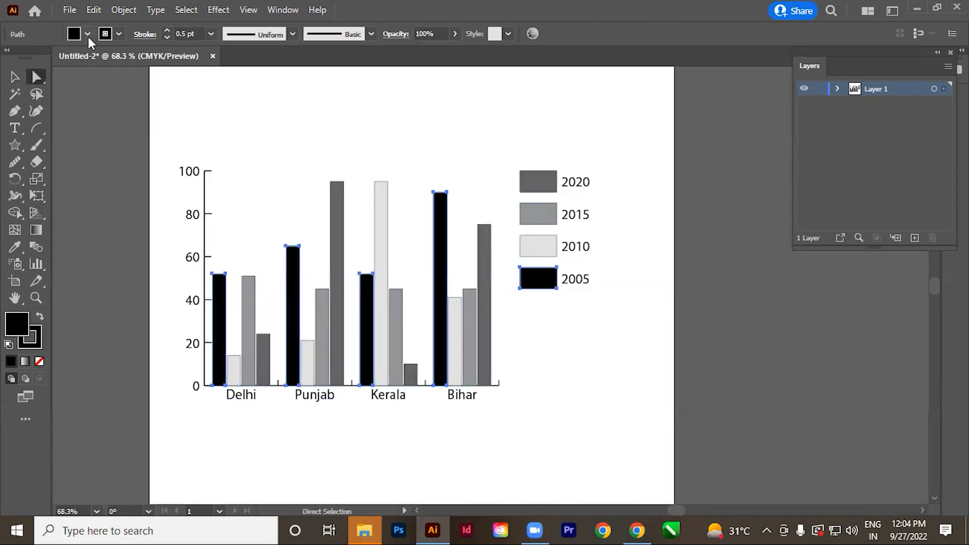
click(88, 34)
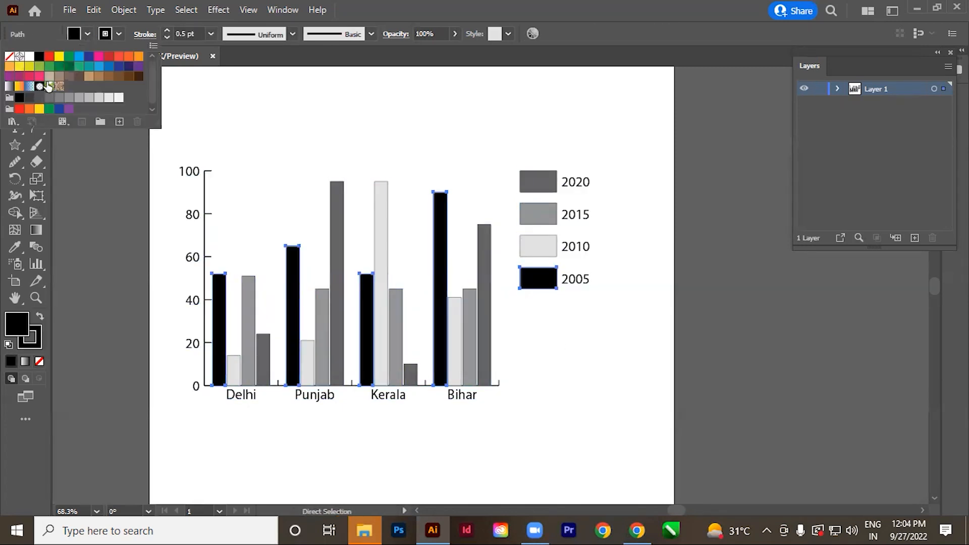
click(68, 57)
click(588, 35)
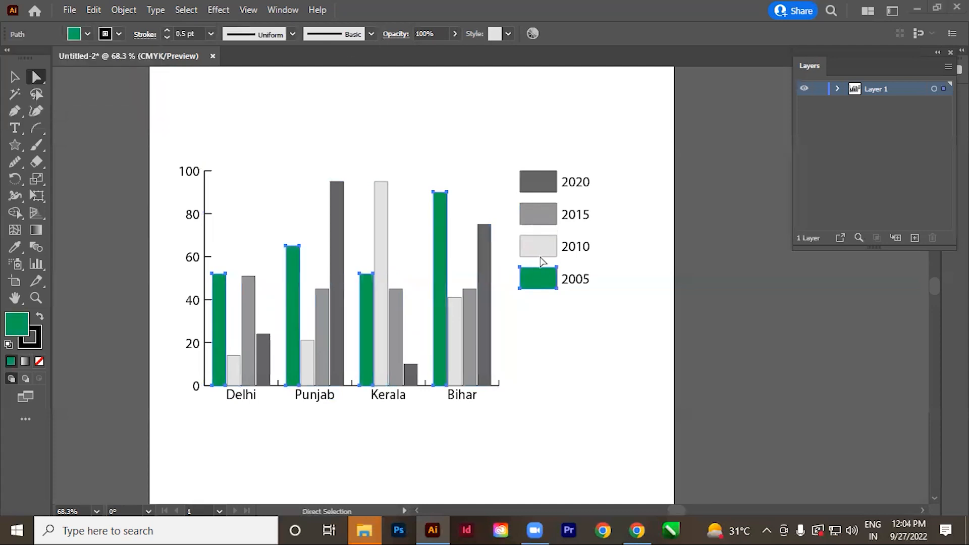
Delete the column graph with its legend to leave the artboard empty.
click(624, 400)
click(12, 78)
drag(389, 366, 306, 345)
drag(408, 442, 422, 372)
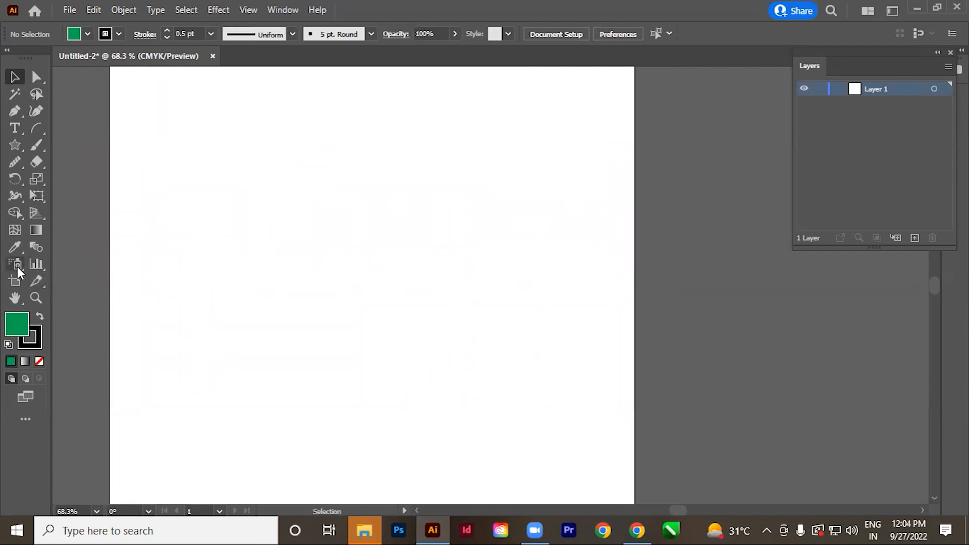
Activate the Symbol Sprayer tool and show the Symbols panel.
click(17, 265)
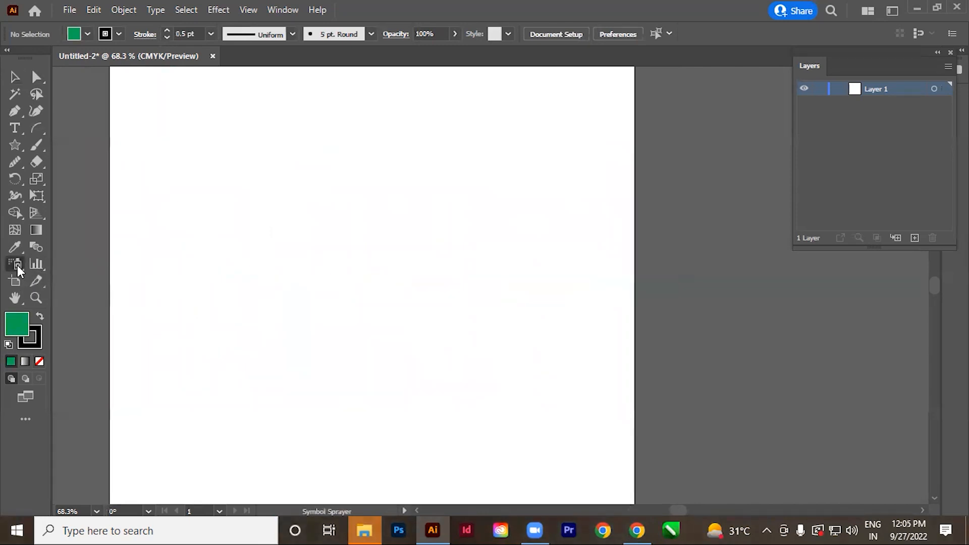
mouse_move(17, 268)
mouse_down()
mouse_move(124, 281)
mouse_move(123, 266)
mouse_up()
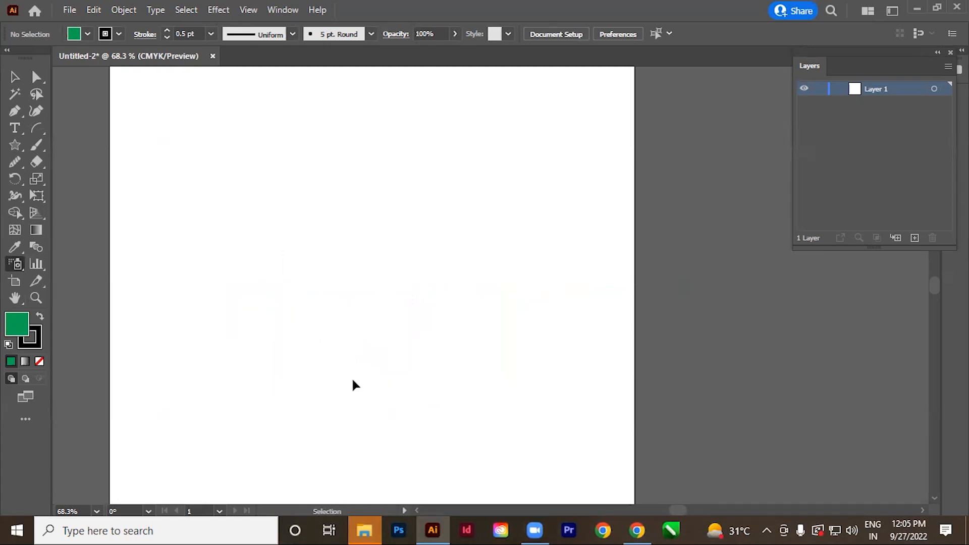
key(ctrl+shift+F11)
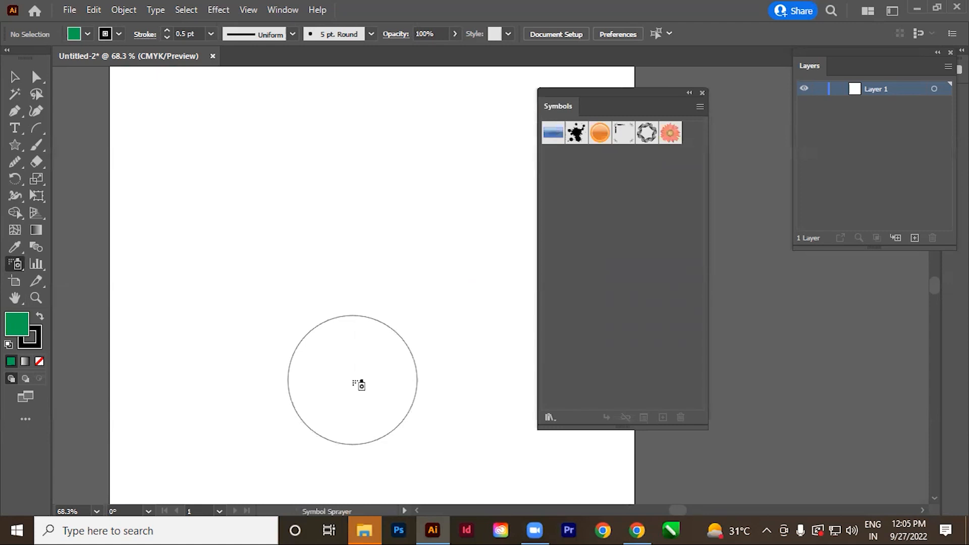
Shrink and enlarge the Symbol Sprayer's brush circle several times, ending with a larger brush.
key(bracketleft)
key(bracketleft)
key(bracketleft)
key(bracketleft)
key(bracketleft)
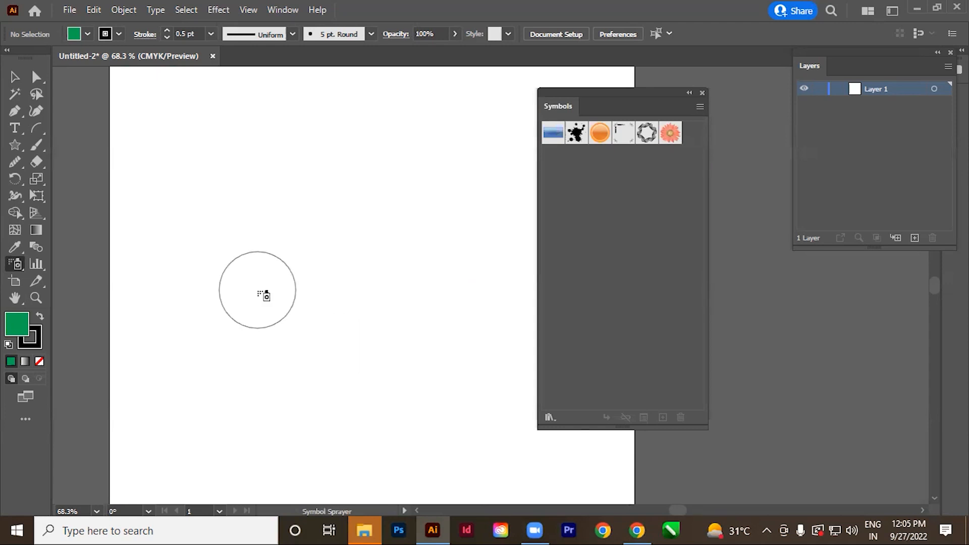
key(bracketleft)
key(bracketleft)
key(bracketleft)
key(bracketleft)
key(bracketleft)
key(bracketleft)
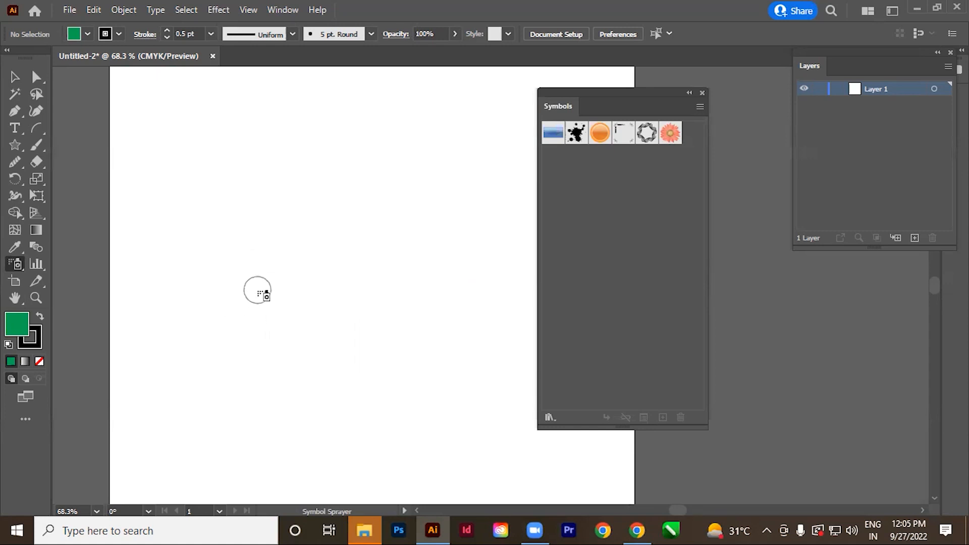
key(bracketright)
key(bracketright)
key(bracketright)
key(bracketright)
key(bracketright)
key(bracketright)
key(bracketright)
key(bracketright)
key(bracketright)
key(bracketright)
key(bracketright)
key(bracketright)
key(bracketright)
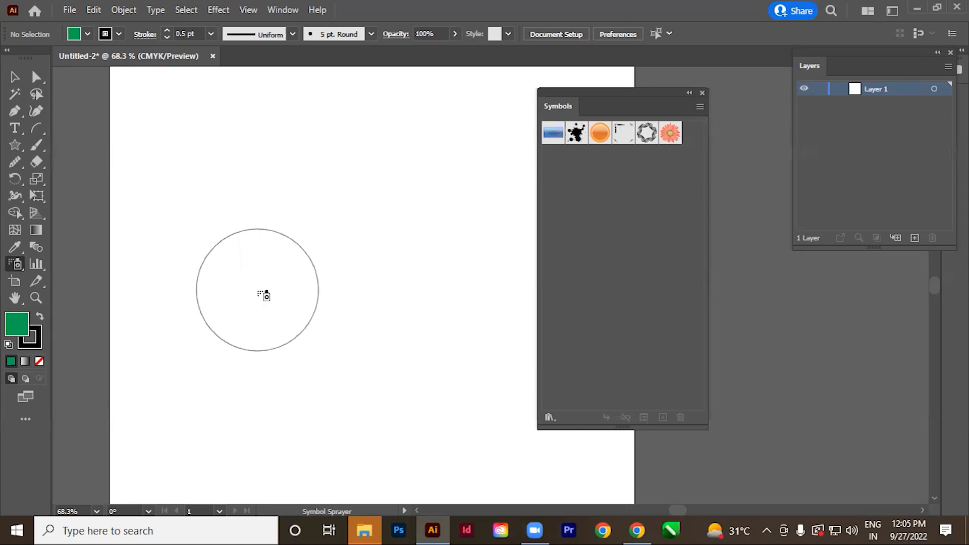
key(bracketleft)
key(bracketleft)
key(bracketleft)
key(bracketleft)
key(bracketleft)
key(bracketleft)
key(bracketleft)
key(bracketleft)
key(bracketleft)
key(bracketleft)
key(bracketleft)
key(bracketleft)
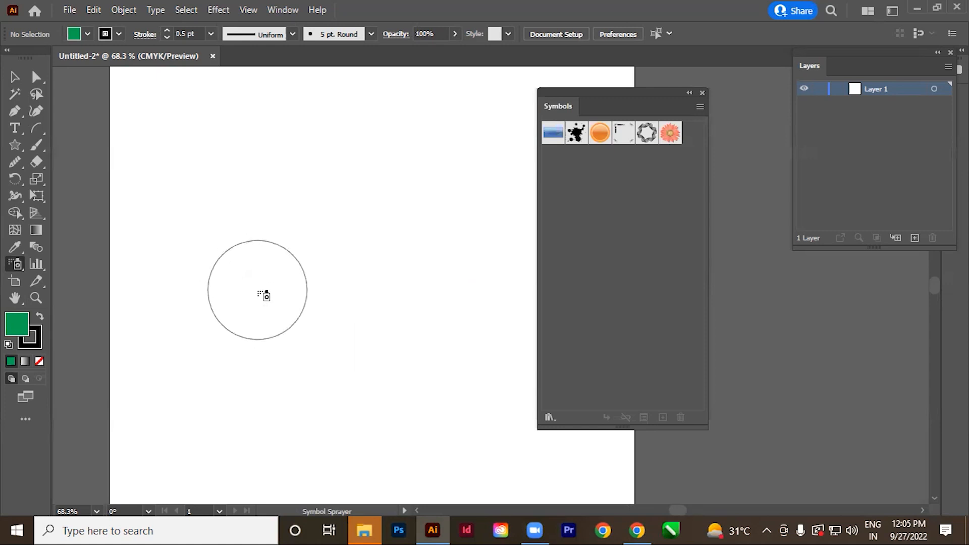
key(bracketright)
key(bracketright)
key(bracketright)
key(bracketright)
key(bracketright)
key(bracketright)
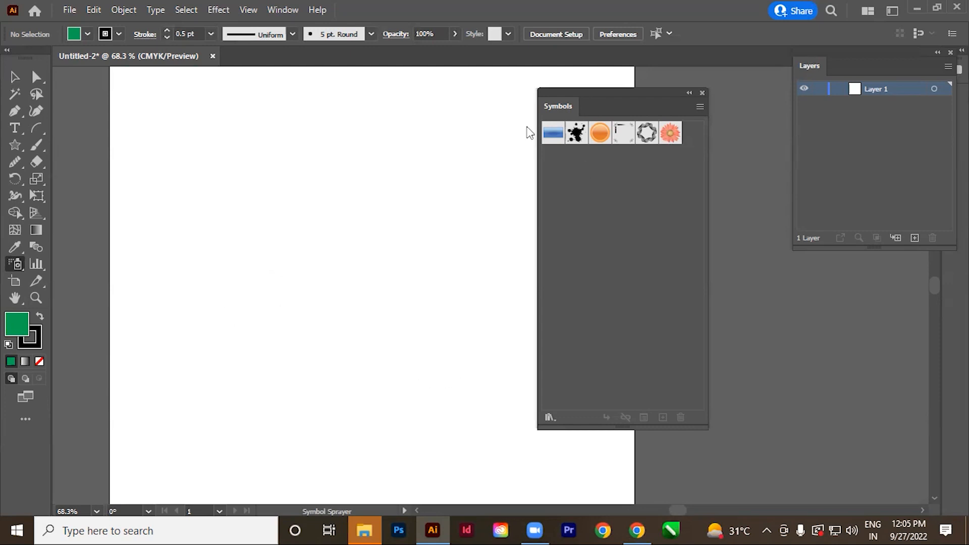
Spray the pink flower symbol in a winding scatter over the artboard, with the Symbols panel moved aside.
mouse_move(601, 107)
mouse_down()
mouse_move(714, 97)
mouse_move(668, 100)
mouse_move(705, 89)
mouse_up()
click(745, 126)
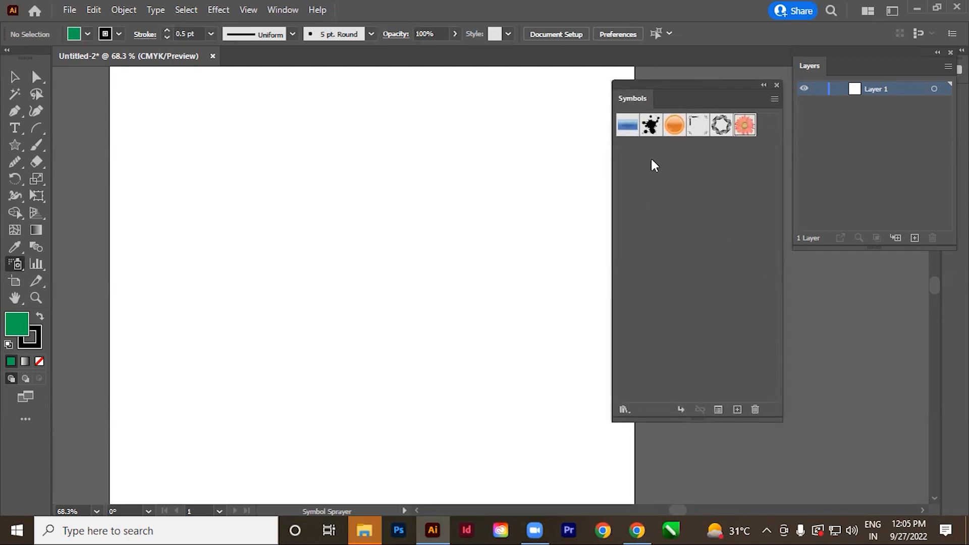
mouse_move(403, 130)
mouse_down()
mouse_move(275, 227)
mouse_move(378, 199)
mouse_move(345, 259)
mouse_move(398, 274)
mouse_move(318, 346)
mouse_move(292, 394)
mouse_move(346, 393)
mouse_up()
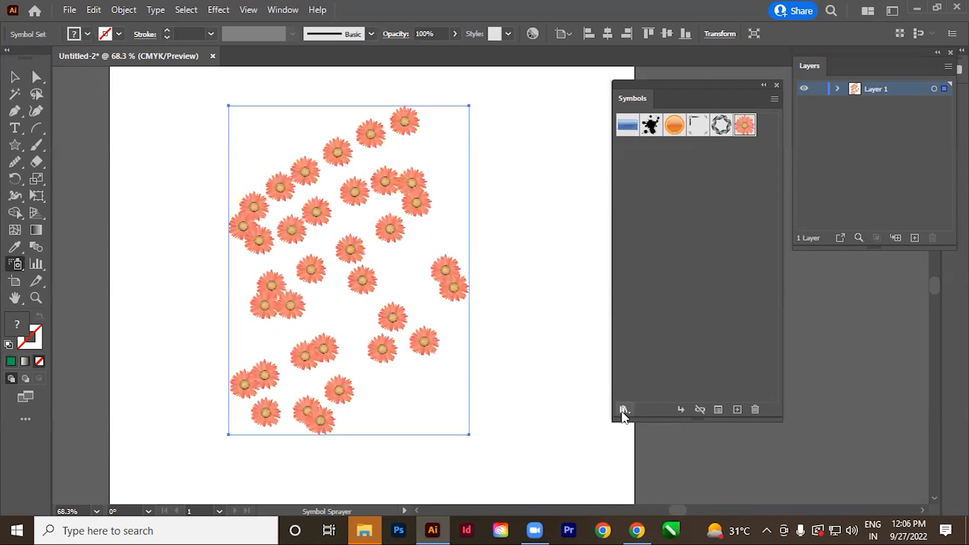
Open the Arrows symbol library, place it beside the Symbols panel and enlarge it to show all its symbols.
click(624, 410)
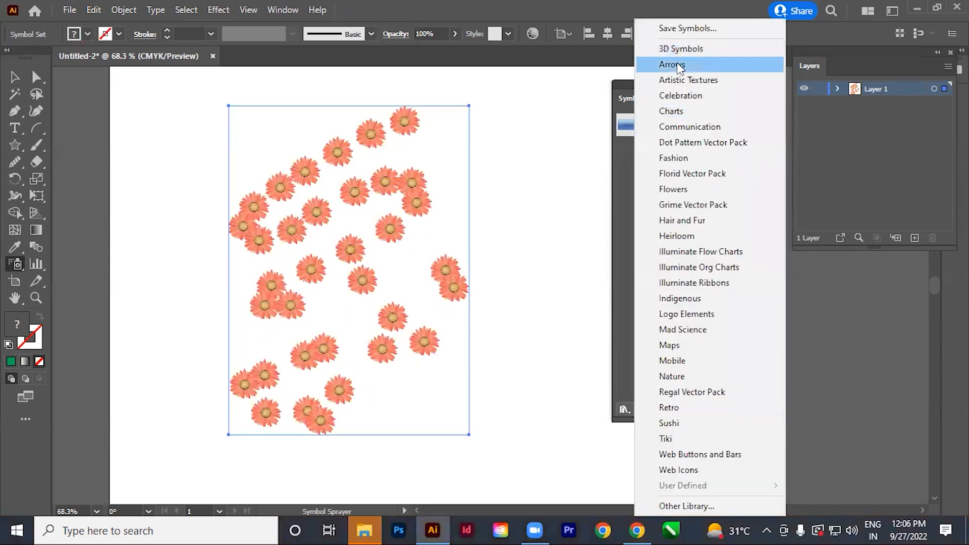
click(620, 357)
drag(668, 93, 648, 91)
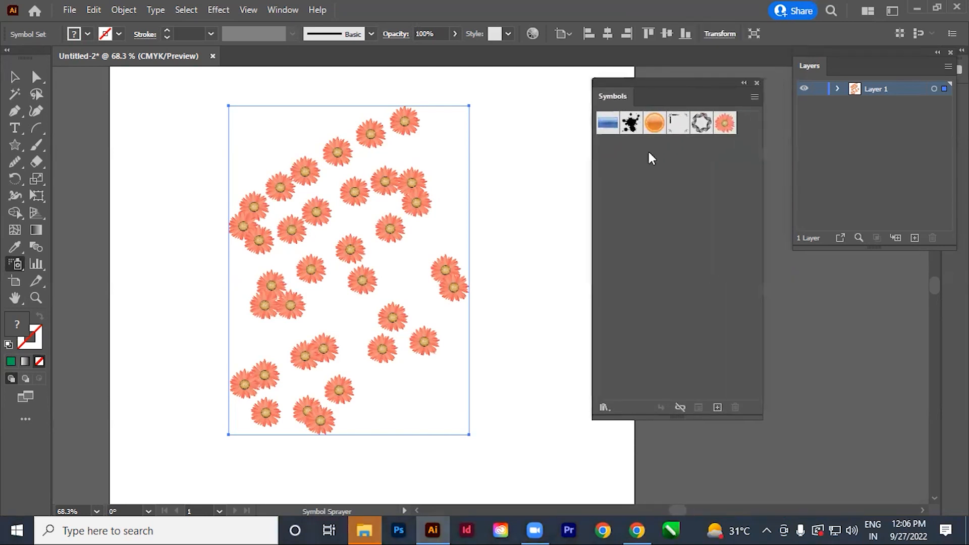
click(604, 407)
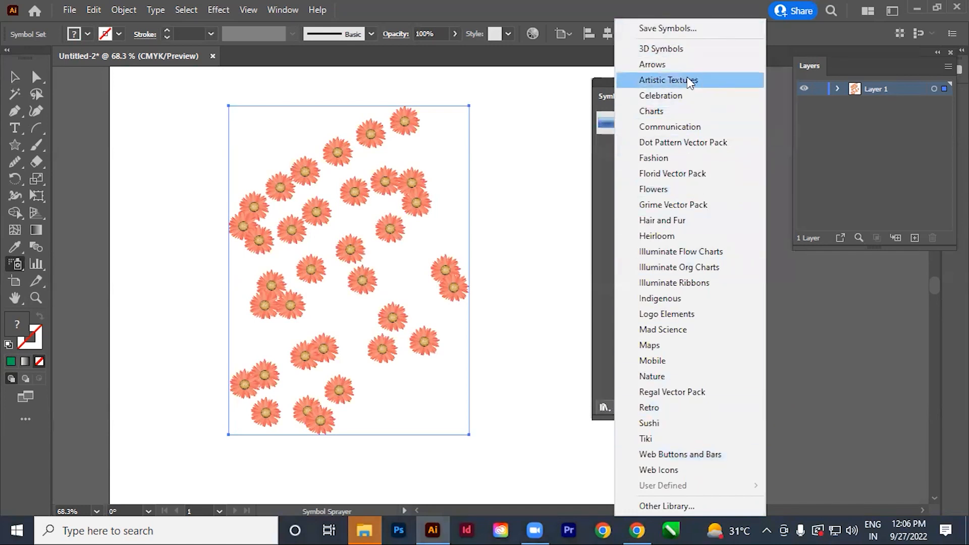
click(661, 65)
drag(486, 233, 545, 135)
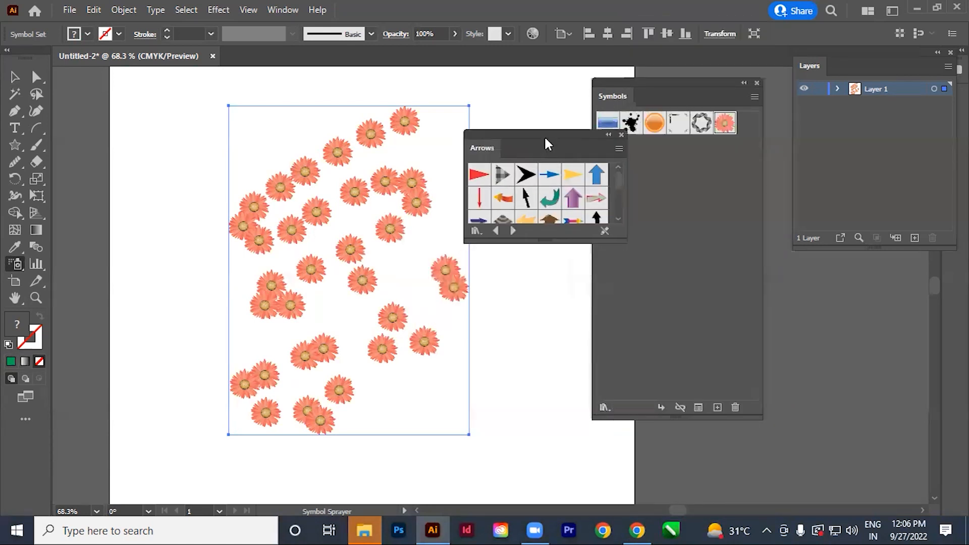
drag(529, 366, 540, 417)
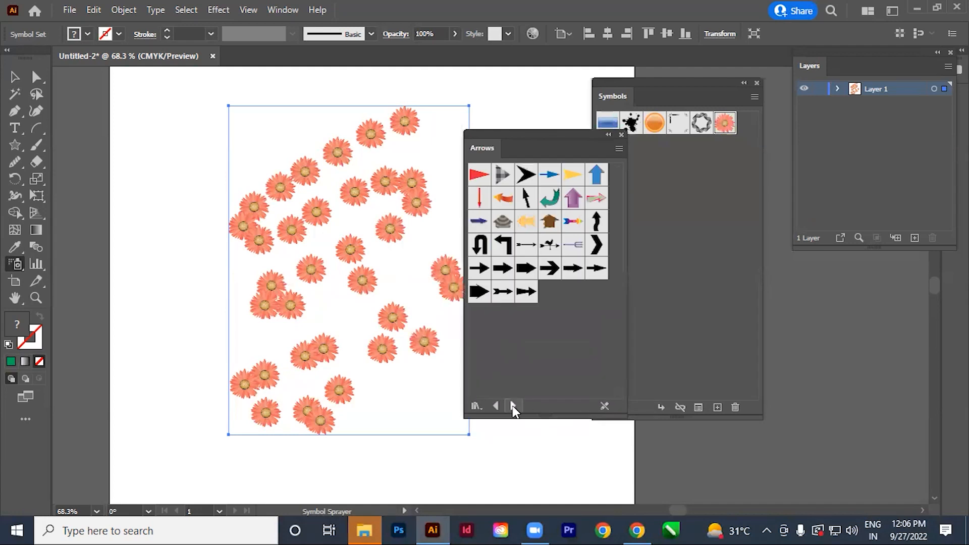
Browse the symbol libraries from Arrows through to Nature and place the Nature library below the swatches of the Symbols panel.
click(513, 407)
click(513, 406)
click(513, 406)
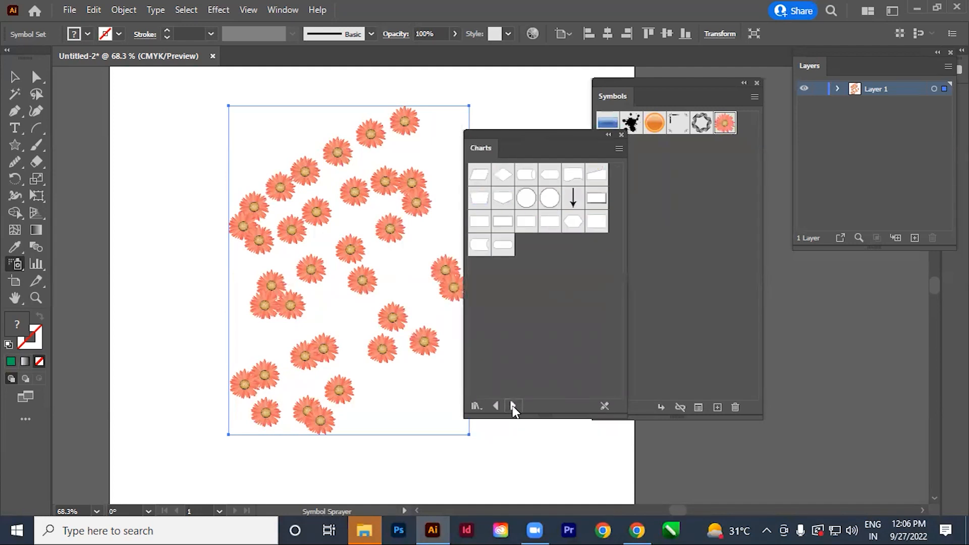
click(512, 406)
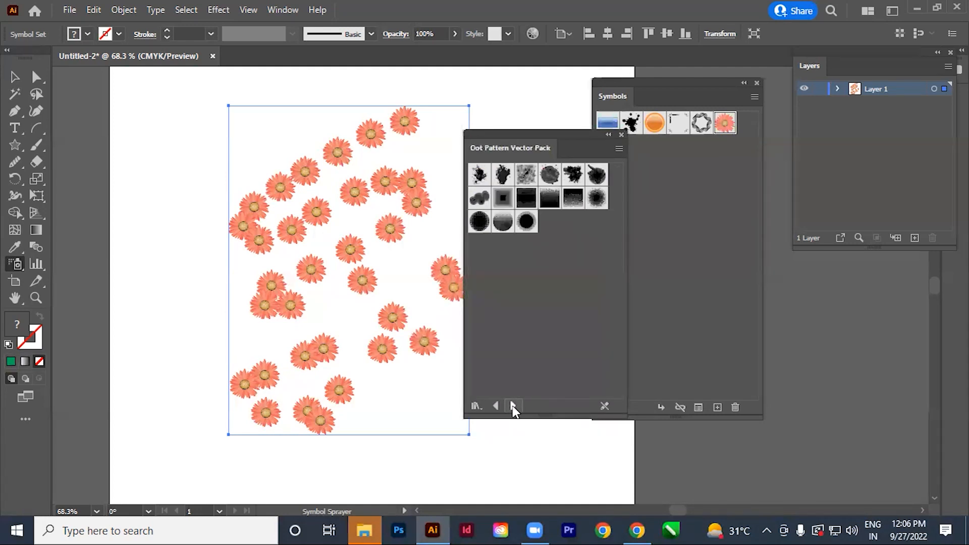
click(512, 407)
click(513, 406)
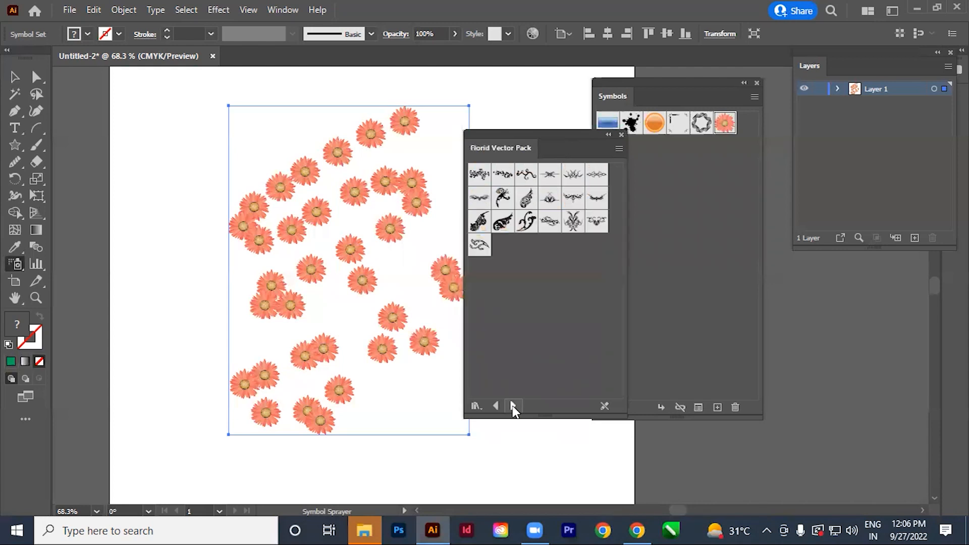
click(513, 406)
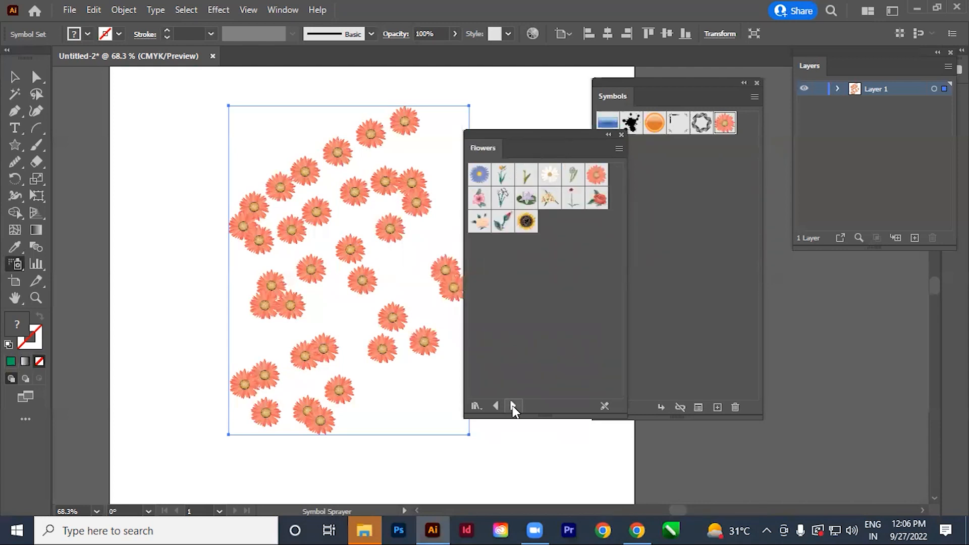
click(513, 406)
click(513, 407)
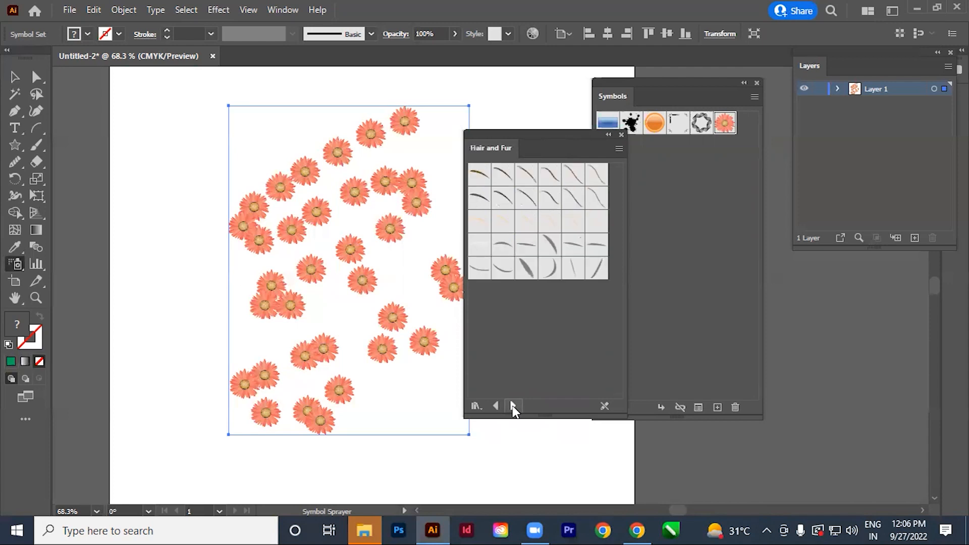
click(512, 407)
click(512, 406)
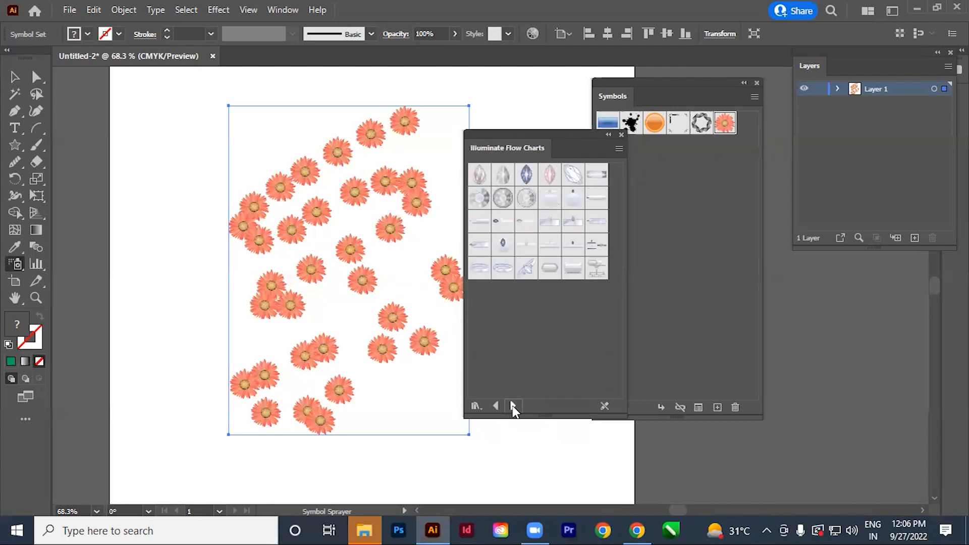
click(513, 406)
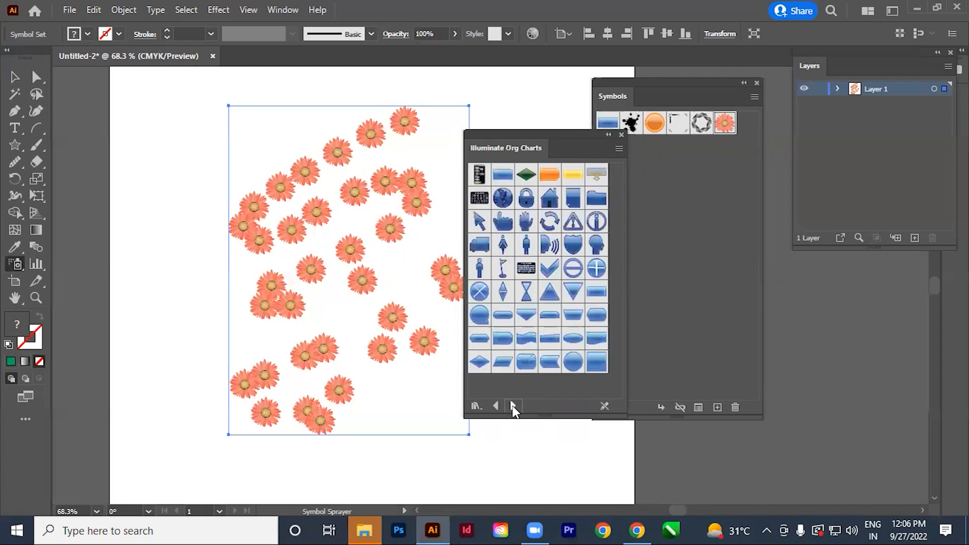
click(513, 407)
click(513, 406)
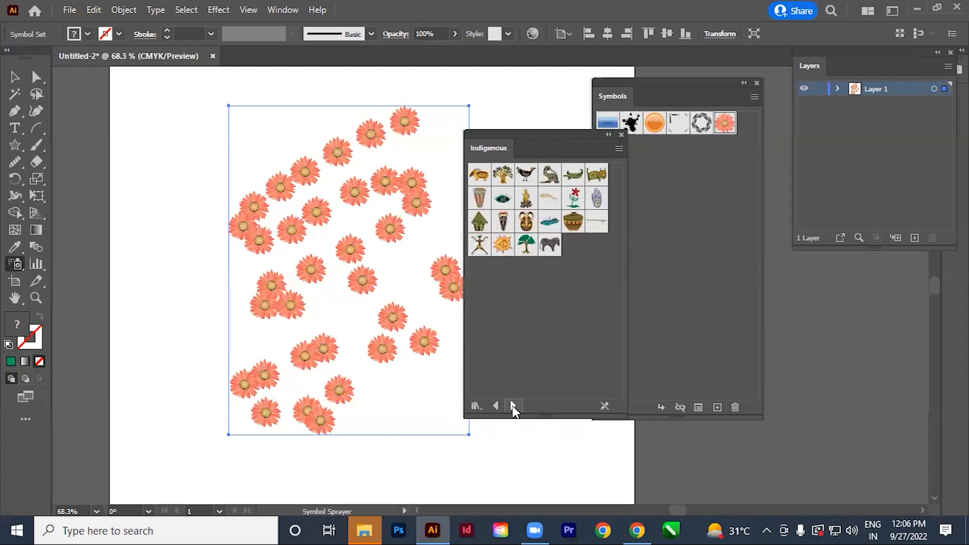
click(513, 406)
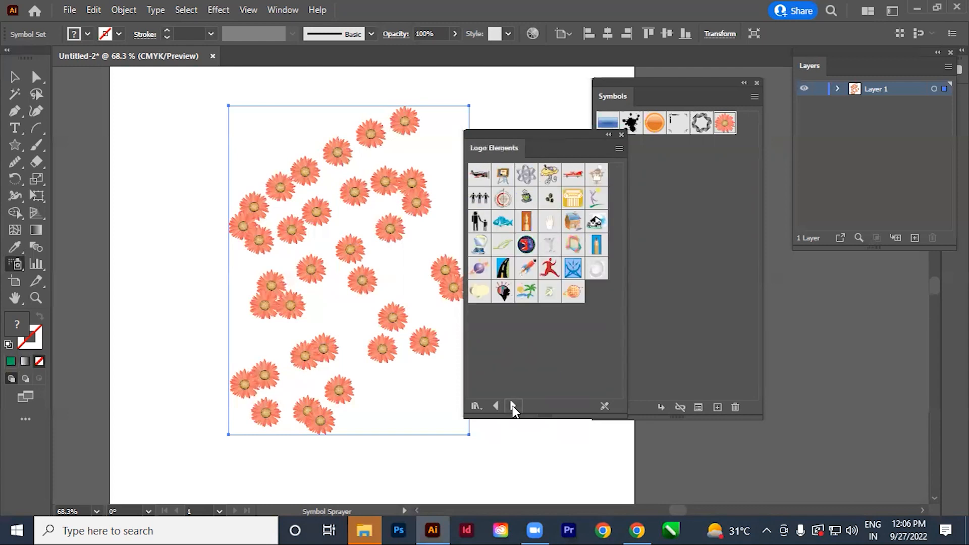
click(513, 407)
click(513, 407)
click(513, 406)
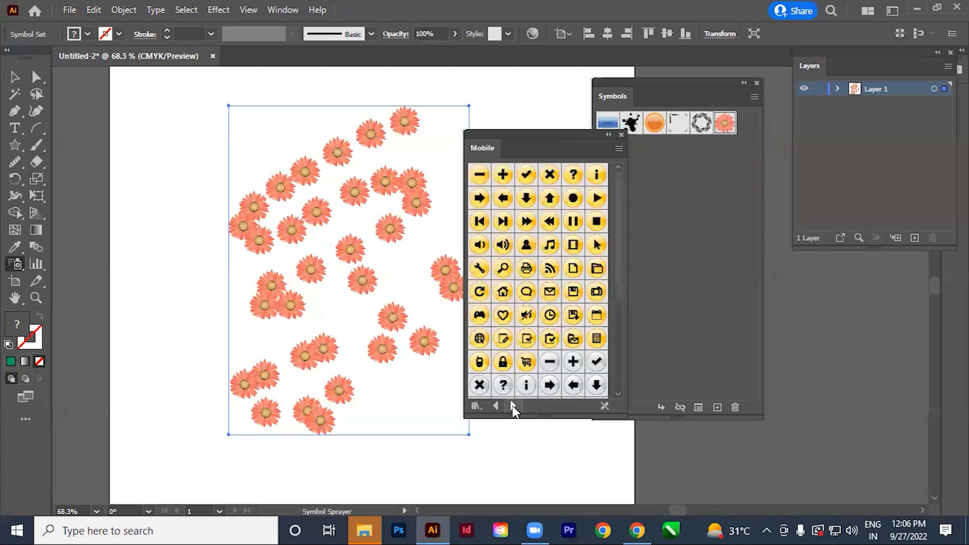
click(513, 407)
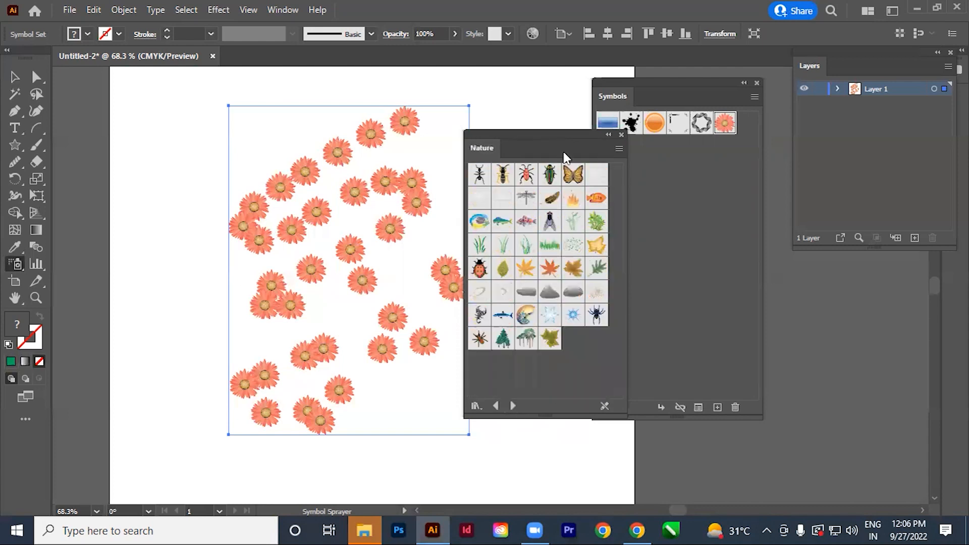
drag(526, 140, 658, 171)
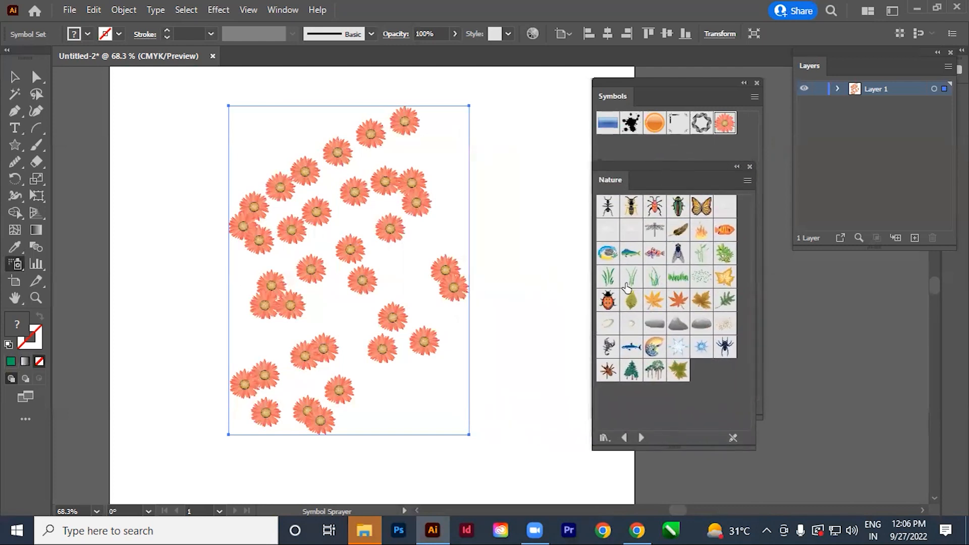
Spray a dense patch of dark green grass and a second patch of the lighter grass symbol along the artboard's lower edge.
click(609, 280)
scroll(520, 262, down, 3)
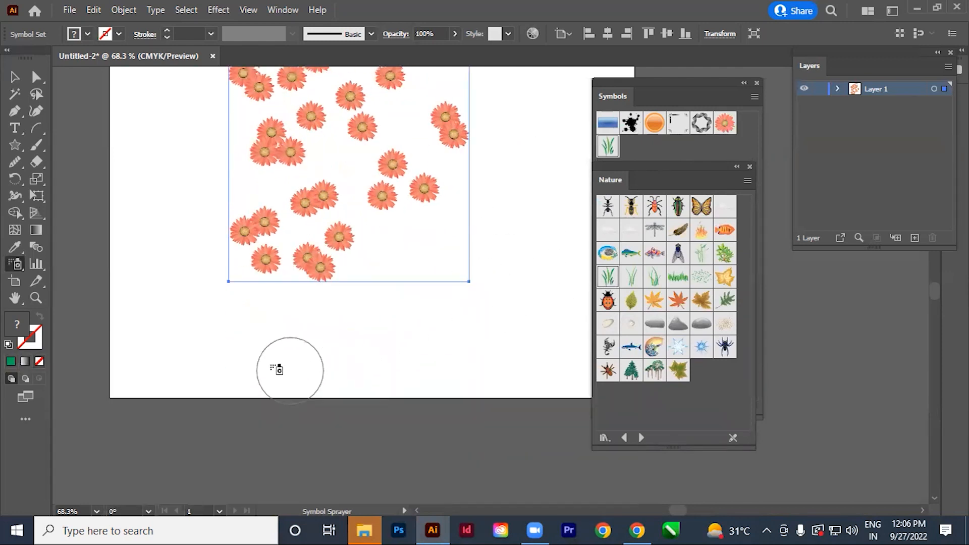
mouse_move(176, 350)
mouse_down()
mouse_move(300, 344)
mouse_move(212, 328)
mouse_move(302, 307)
mouse_move(217, 322)
mouse_move(287, 318)
mouse_move(255, 411)
mouse_up()
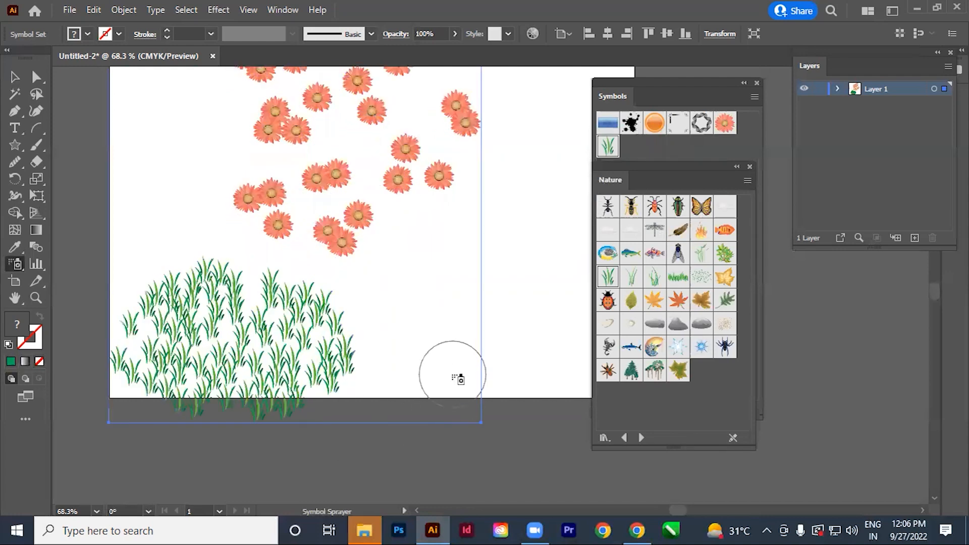
click(631, 277)
mouse_move(505, 366)
mouse_down()
mouse_move(512, 348)
mouse_move(458, 362)
mouse_move(506, 351)
mouse_move(506, 318)
mouse_move(532, 305)
mouse_move(443, 346)
mouse_move(469, 316)
mouse_move(501, 325)
mouse_move(449, 304)
mouse_move(511, 300)
mouse_move(576, 399)
mouse_up()
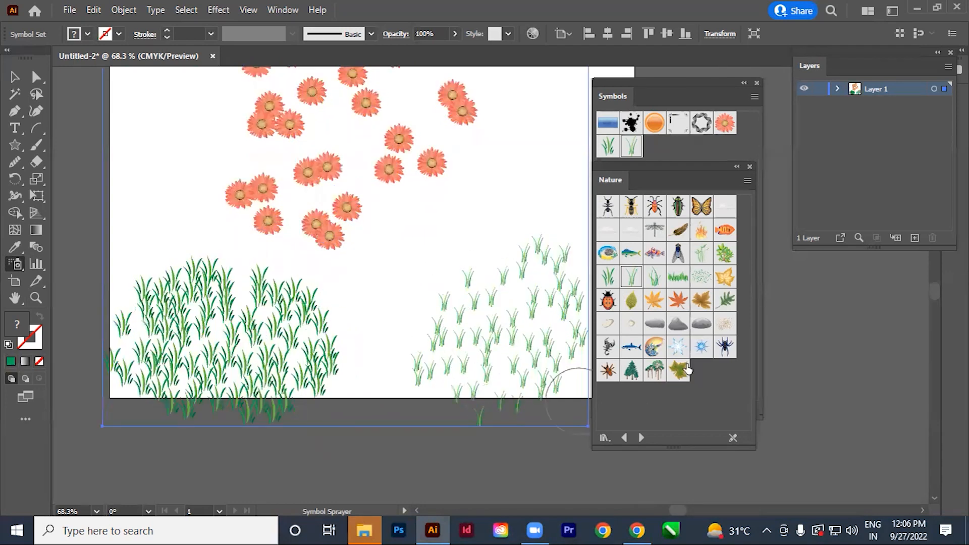
Spray the orange butterfly symbol from the Nature library in a loose trail over the flowers.
click(701, 207)
scroll(541, 335, up, 5)
mouse_move(445, 255)
mouse_down()
mouse_move(323, 338)
mouse_move(457, 374)
mouse_up()
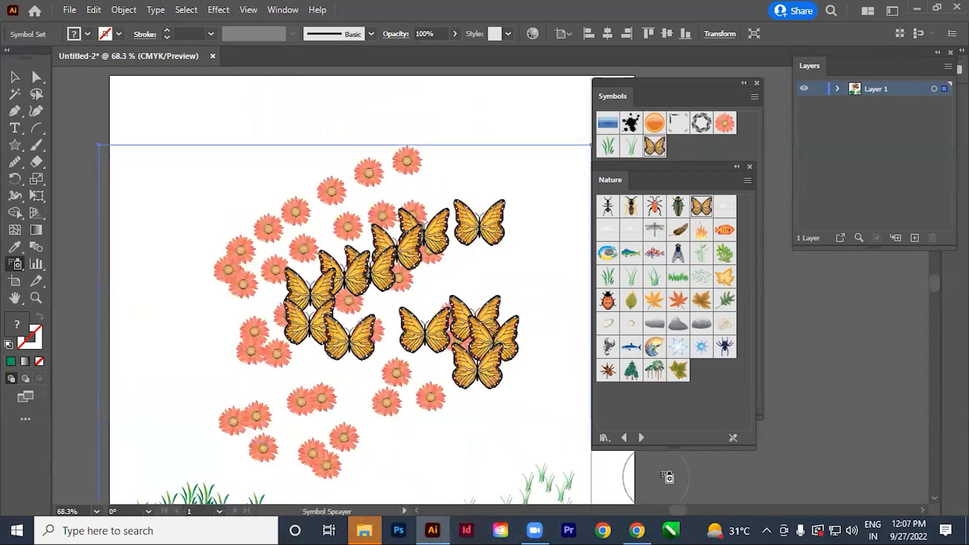
Move the Symbols and Nature panels off the artboard and delete the whole sprayed symbol set.
drag(631, 90, 748, 71)
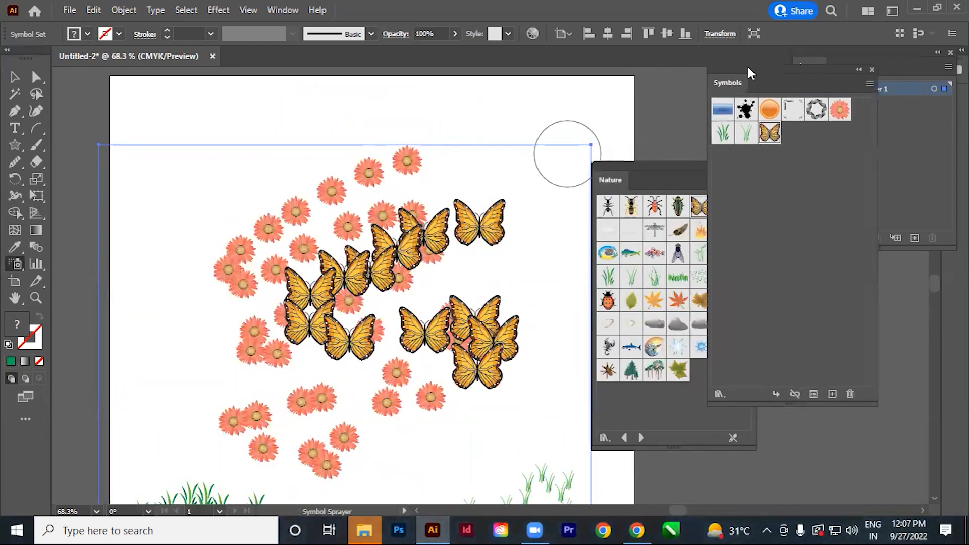
drag(661, 172, 765, 95)
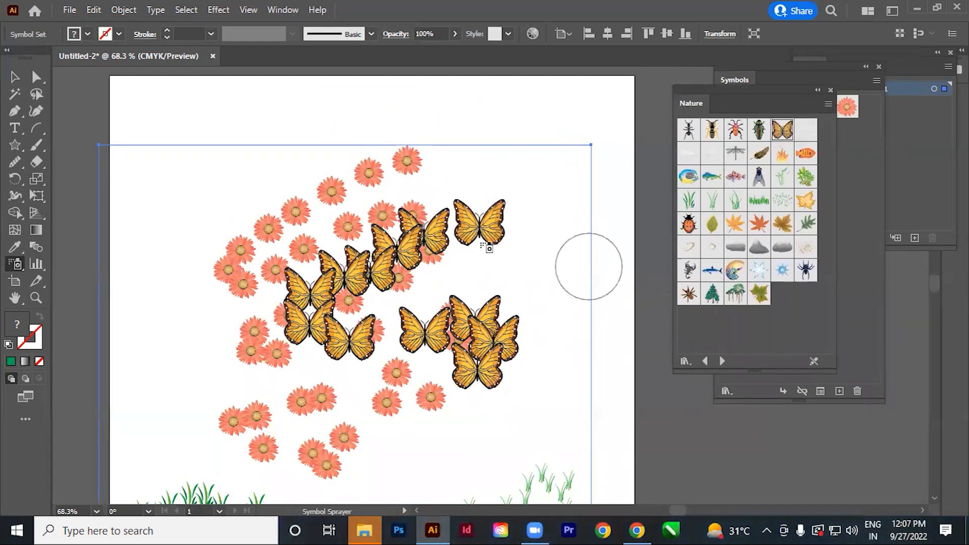
key(Delete)
click(14, 77)
key(space)
drag(295, 271, 301, 268)
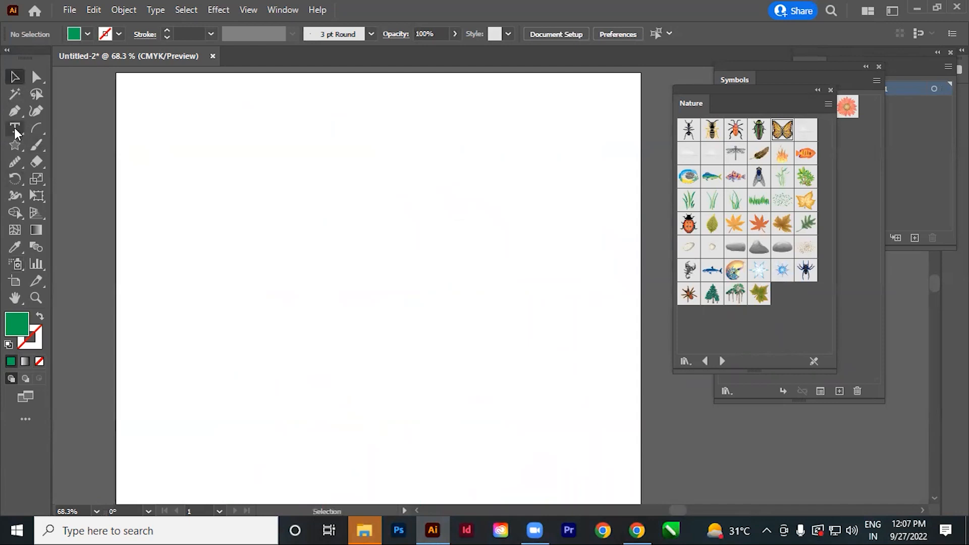
Add the text "TGC", scale it up to about 80 pt and place it near the artboard's centre.
click(14, 128)
click(290, 314)
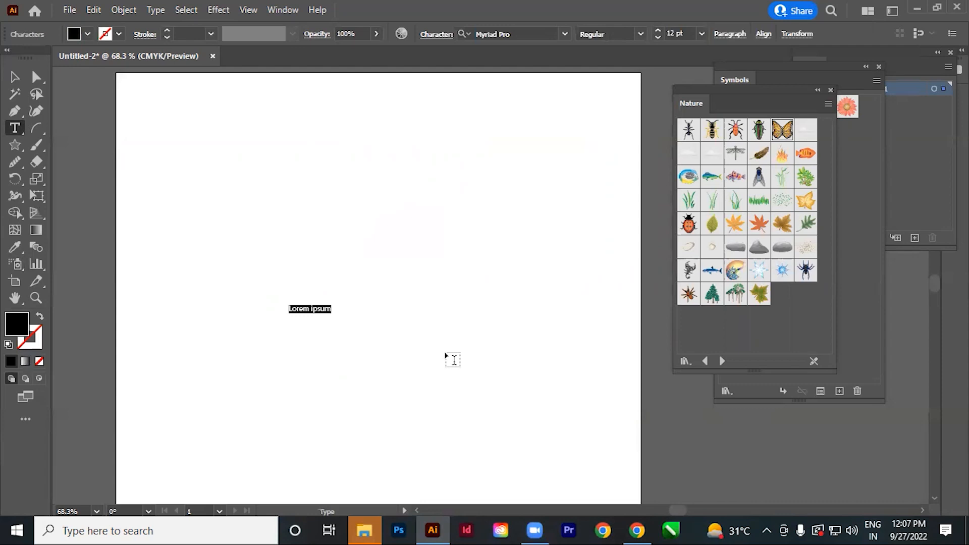
text(TGC)
click(18, 81)
drag(304, 314, 416, 387)
click(416, 387)
drag(351, 346, 379, 286)
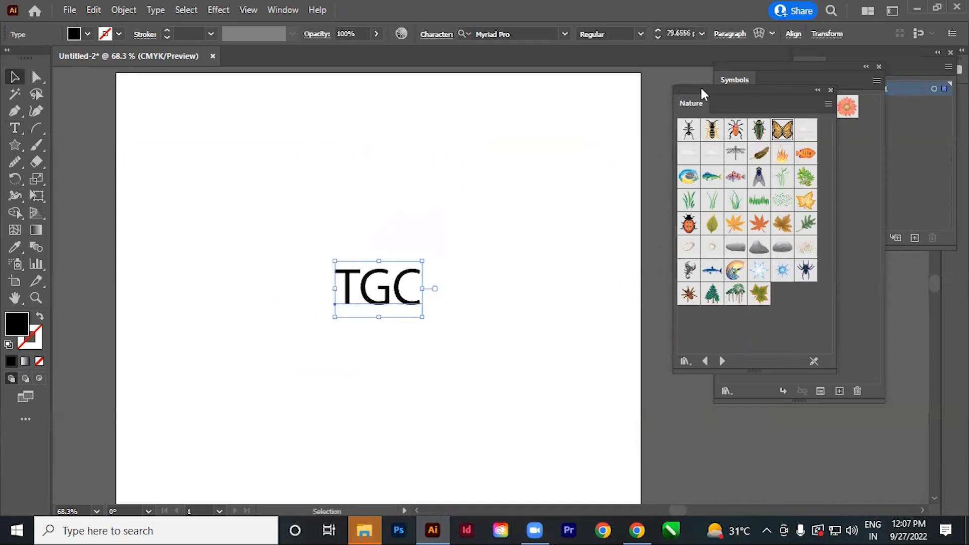
Save the TGC text as a new symbol with the Nature library moved aside, and delete its instance from the artboard.
drag(701, 92, 550, 350)
drag(376, 300, 825, 190)
click(477, 384)
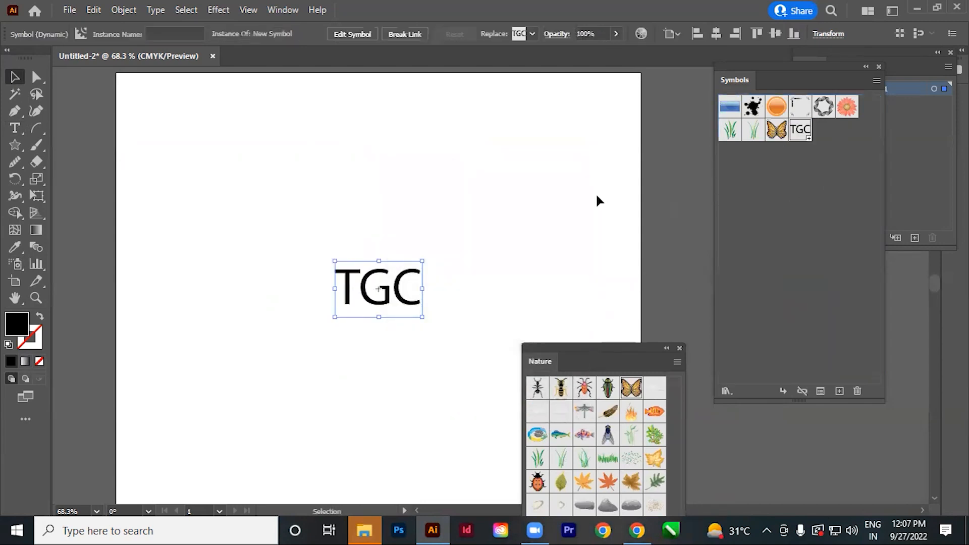
key(Delete)
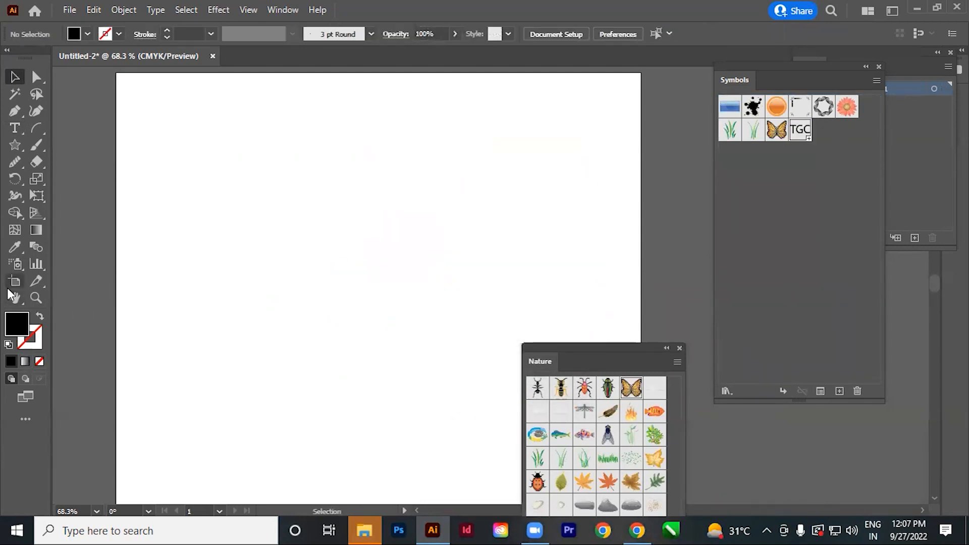
Spray the TGC symbol in a winding scatter over the artboard and delete the sprayed set.
drag(14, 266, 56, 263)
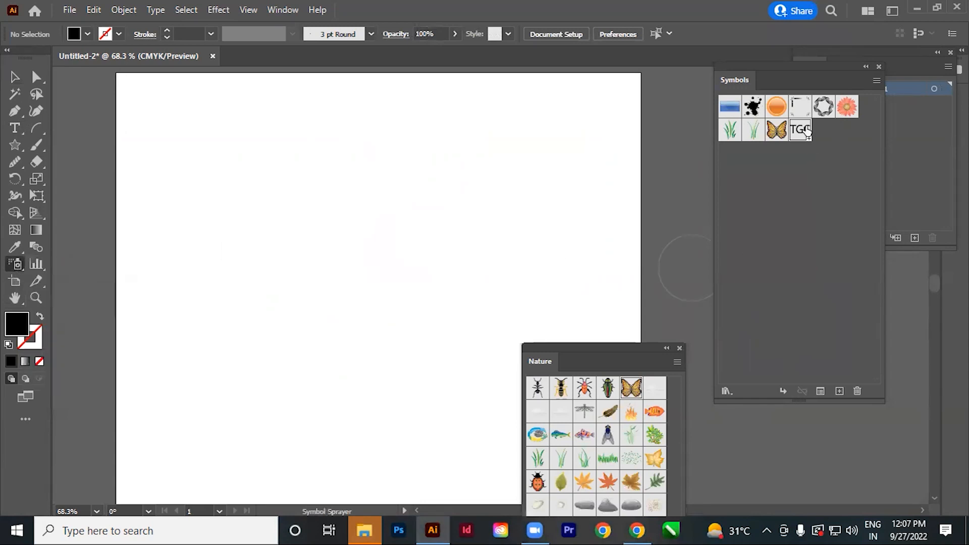
mouse_move(444, 151)
mouse_down()
mouse_move(297, 252)
mouse_move(250, 361)
mouse_move(323, 454)
mouse_move(580, 250)
mouse_up()
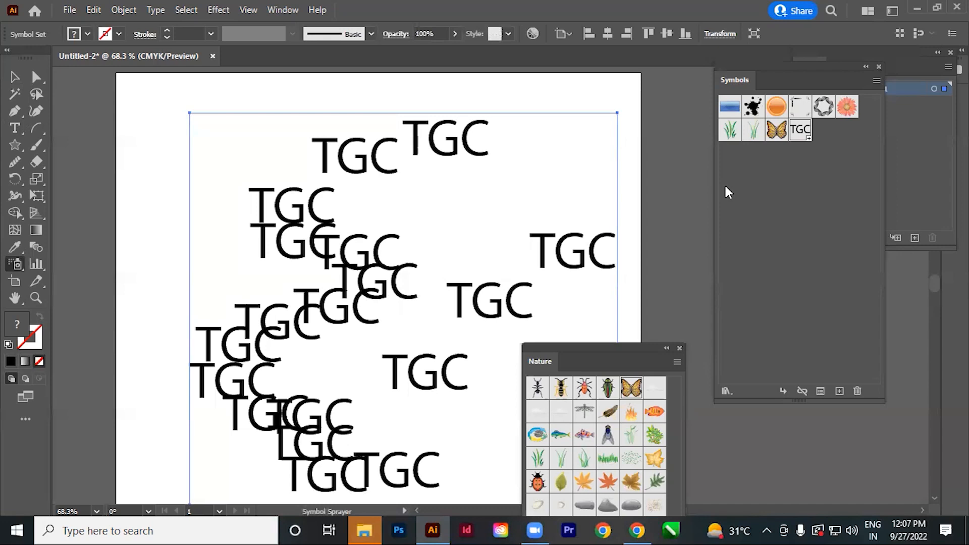
key(Delete)
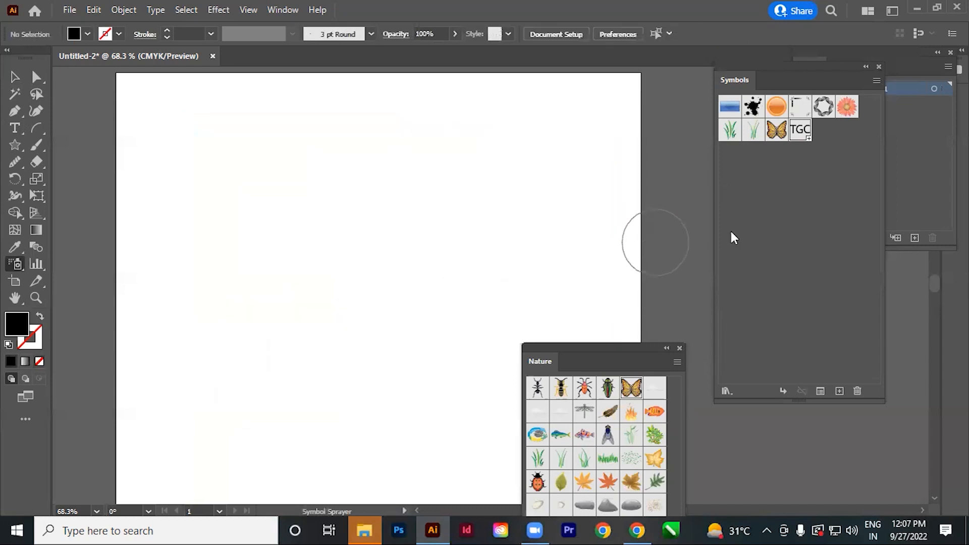
Close the Symbols panel and place the Nature library clear of the artboard, over the Layers panel.
drag(601, 348, 655, 110)
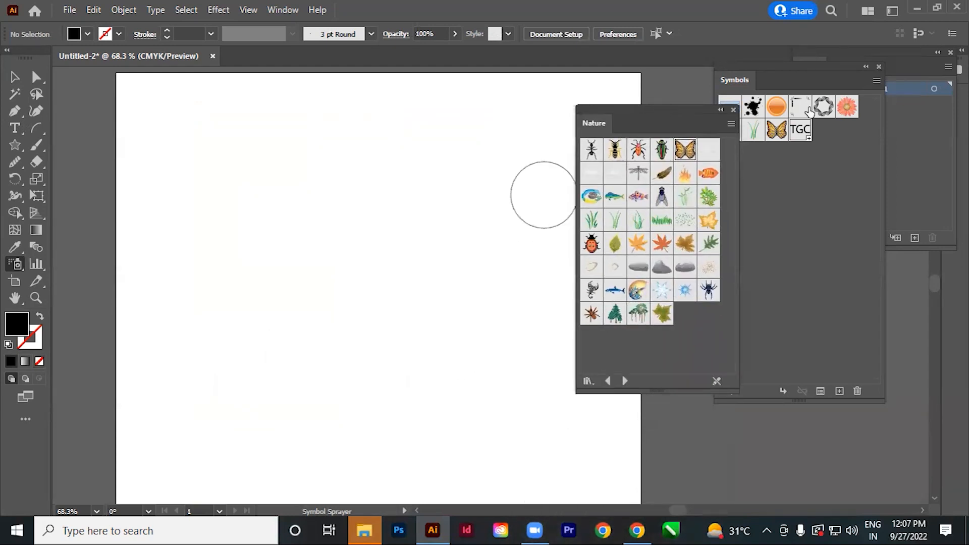
click(878, 66)
drag(645, 108, 848, 99)
Spray the blue-green fish symbol from the Nature library in a sideways V-shaped trail across the artboard.
click(817, 187)
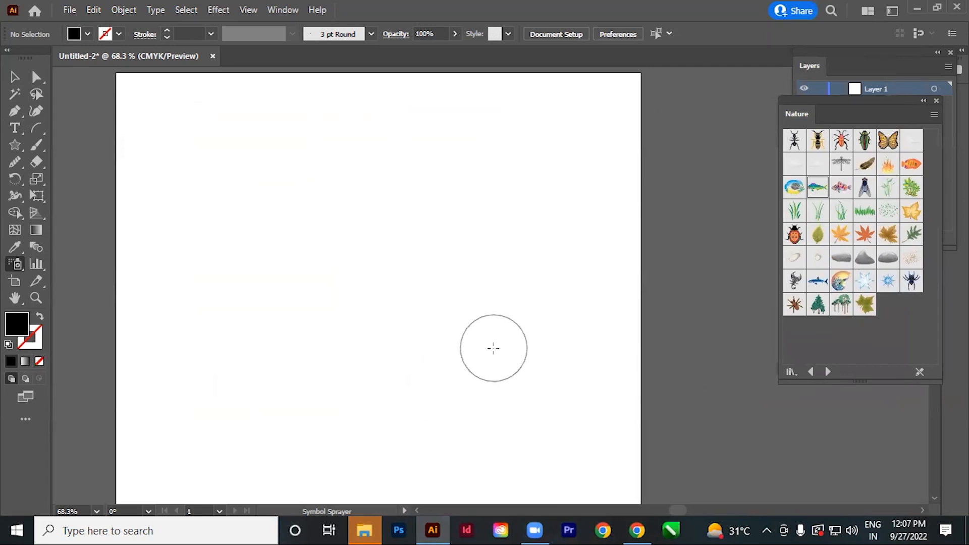
scroll(493, 281, down, 2)
ctrl+alt+click(449, 285)
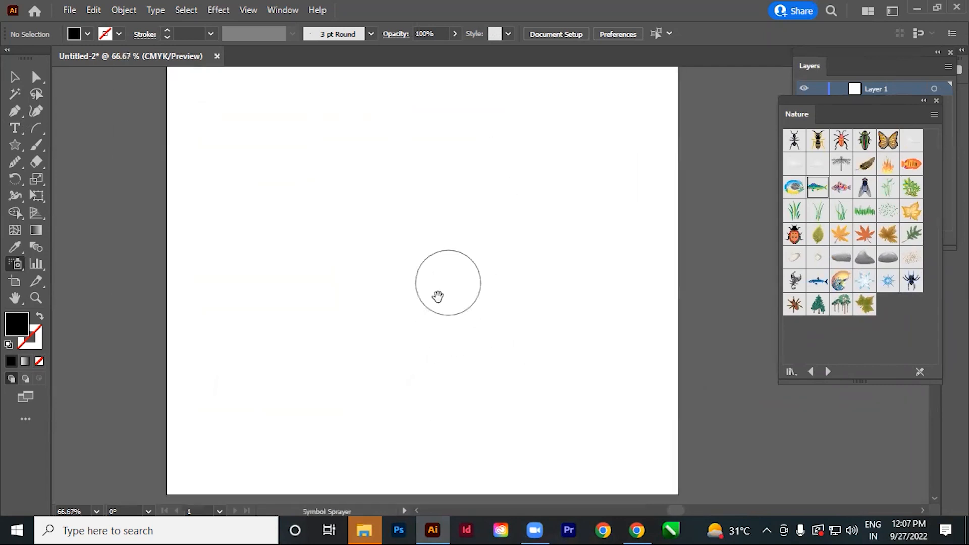
drag(446, 297, 443, 366)
mouse_move(480, 159)
mouse_down()
mouse_move(270, 330)
mouse_move(495, 389)
mouse_move(609, 407)
mouse_up()
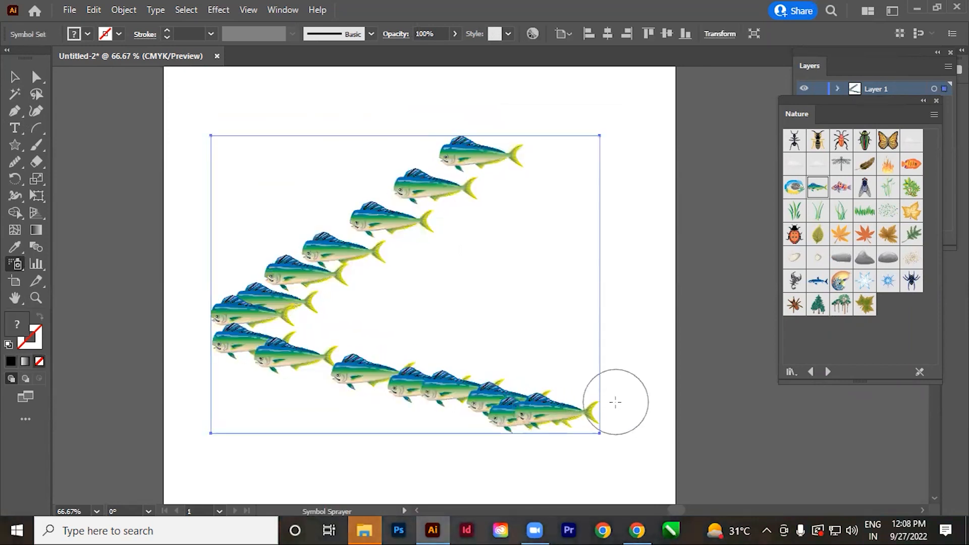
Spread the overlapping fish in the V's tip and lower arm apart with the Symbol Shifter tool.
click(16, 264)
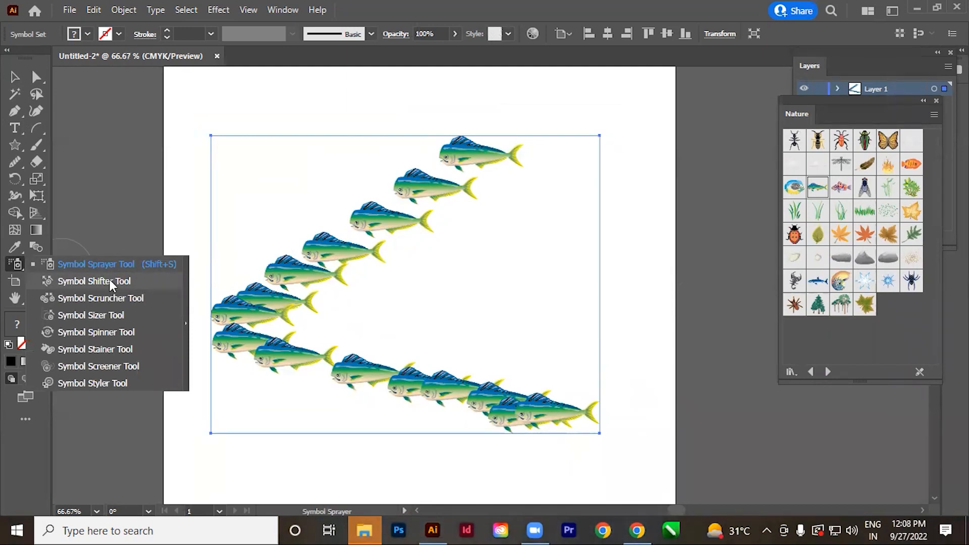
click(110, 280)
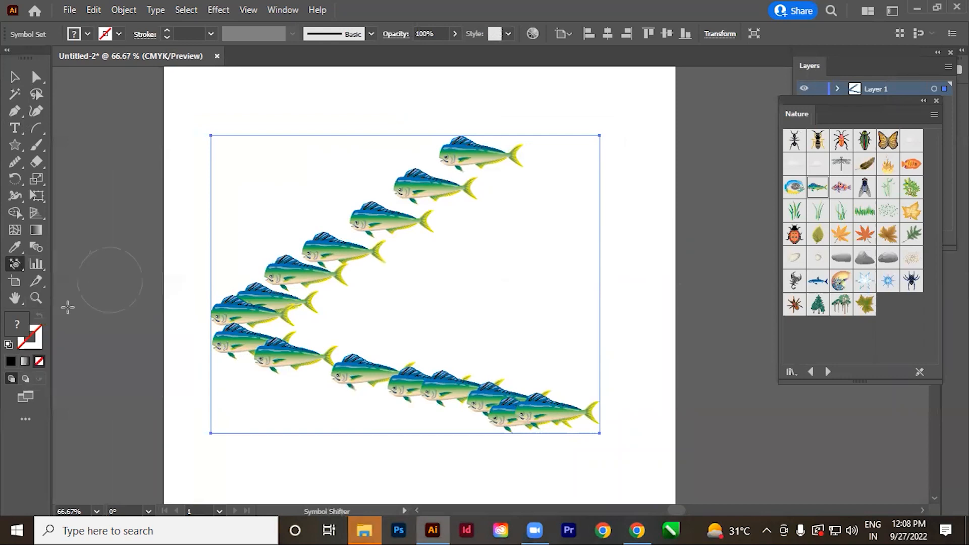
mouse_move(238, 325)
mouse_down()
mouse_move(218, 316)
mouse_move(240, 314)
mouse_move(210, 320)
mouse_move(248, 332)
mouse_move(259, 361)
mouse_up()
mouse_move(324, 273)
mouse_down()
mouse_move(338, 245)
mouse_move(378, 221)
mouse_move(421, 230)
mouse_move(427, 259)
mouse_move(381, 292)
mouse_up()
mouse_move(348, 232)
mouse_down()
mouse_move(357, 288)
mouse_move(399, 386)
mouse_move(390, 353)
mouse_move(383, 358)
mouse_up()
drag(408, 414, 435, 398)
drag(308, 332, 319, 330)
mouse_move(335, 396)
mouse_down()
mouse_move(404, 428)
mouse_move(411, 260)
mouse_up()
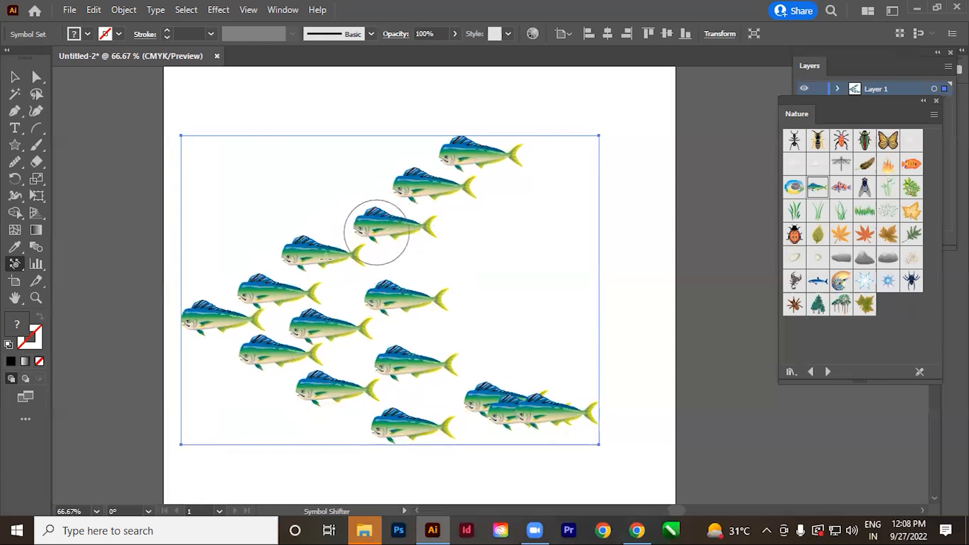
Nudge individual fish near the tip and along the lower arm slightly to even out their spacing.
drag(323, 333, 326, 328)
drag(279, 302, 281, 294)
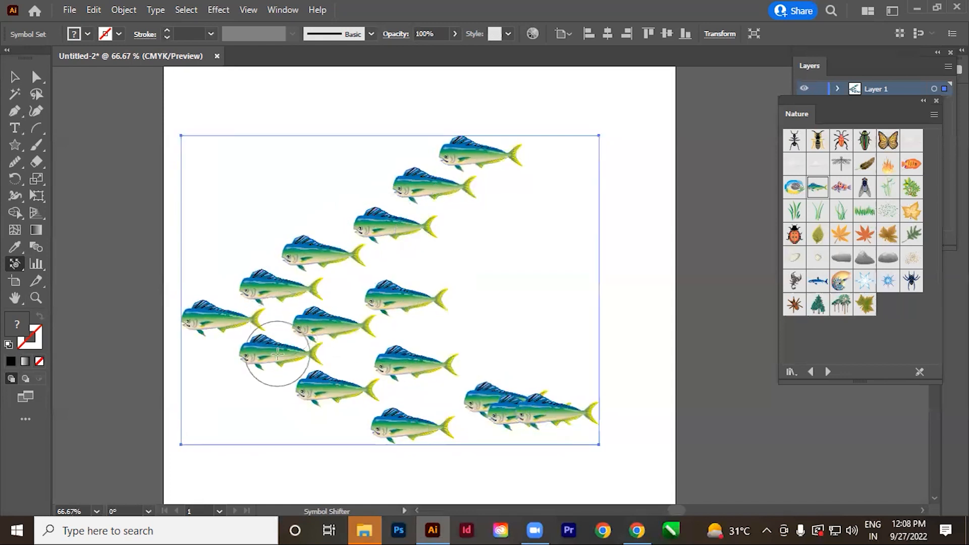
drag(313, 386, 315, 395)
drag(392, 422, 386, 427)
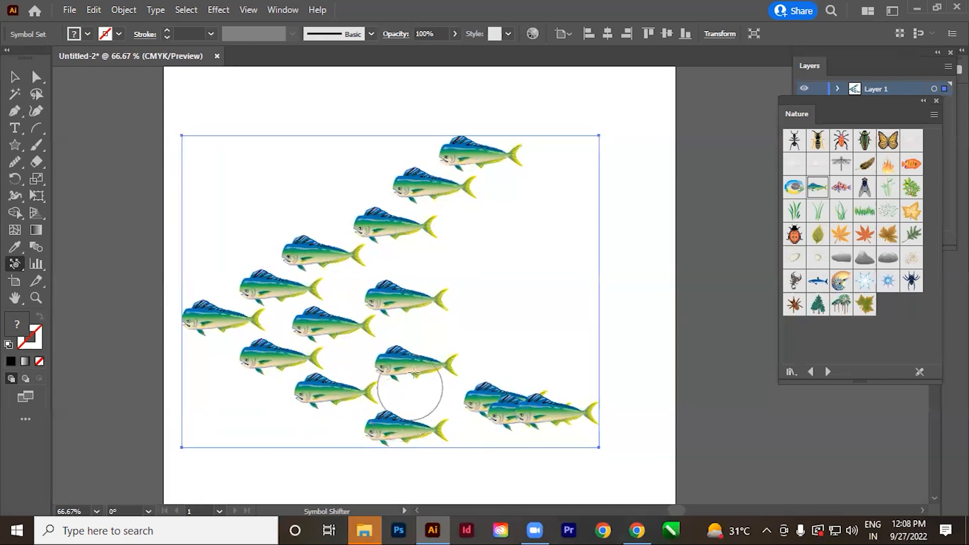
Spread the overlapping fish at the V's open end into a column of separate fish with the Symbol Shifter tool.
drag(410, 366, 403, 365)
mouse_move(422, 292)
mouse_down()
mouse_move(389, 217)
mouse_move(454, 195)
mouse_move(473, 219)
mouse_move(476, 183)
mouse_move(489, 178)
mouse_move(471, 255)
mouse_move(485, 259)
mouse_move(480, 191)
mouse_move(495, 258)
mouse_up()
mouse_move(489, 365)
mouse_down()
mouse_move(505, 387)
mouse_move(489, 340)
mouse_move(495, 385)
mouse_up()
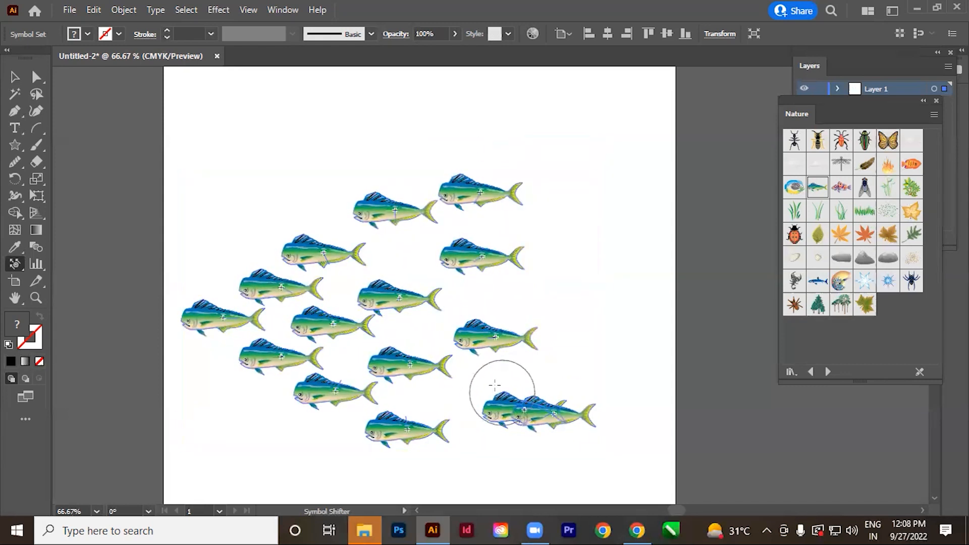
mouse_move(532, 412)
mouse_down()
mouse_move(508, 444)
mouse_move(538, 419)
mouse_move(523, 423)
mouse_move(517, 397)
mouse_move(515, 405)
mouse_move(547, 413)
mouse_move(510, 405)
mouse_move(495, 416)
mouse_move(495, 450)
mouse_up()
drag(485, 402, 492, 392)
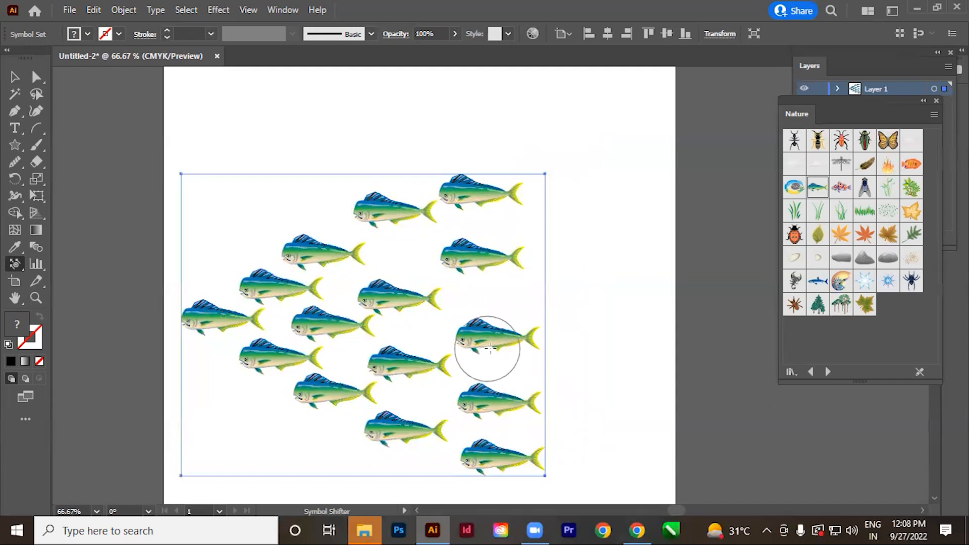
Nudge individual fish in both arms, the rear column and near the tip to even out the school's spacing.
drag(454, 268, 460, 267)
drag(479, 192, 496, 188)
drag(377, 219, 385, 220)
drag(394, 422, 394, 425)
drag(322, 383, 322, 387)
click(322, 325)
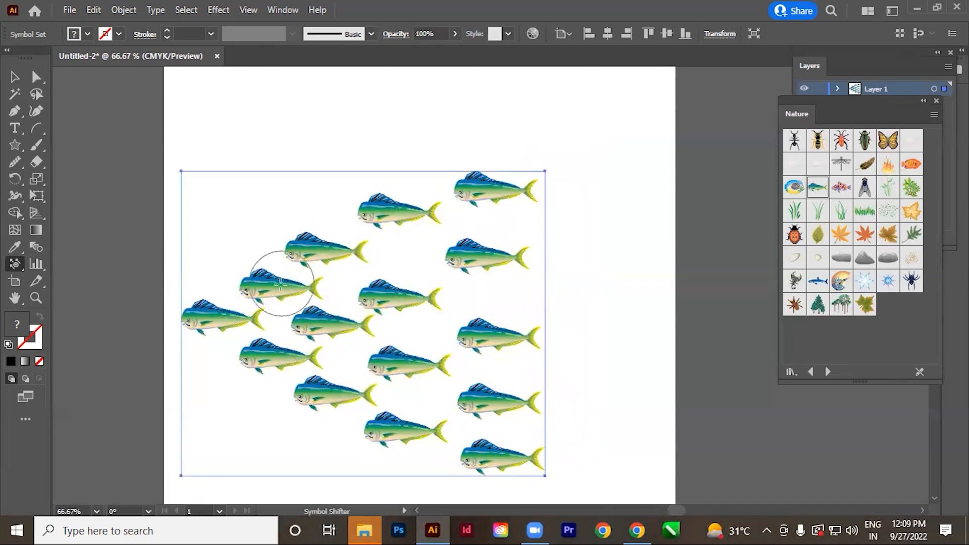
drag(275, 358, 277, 359)
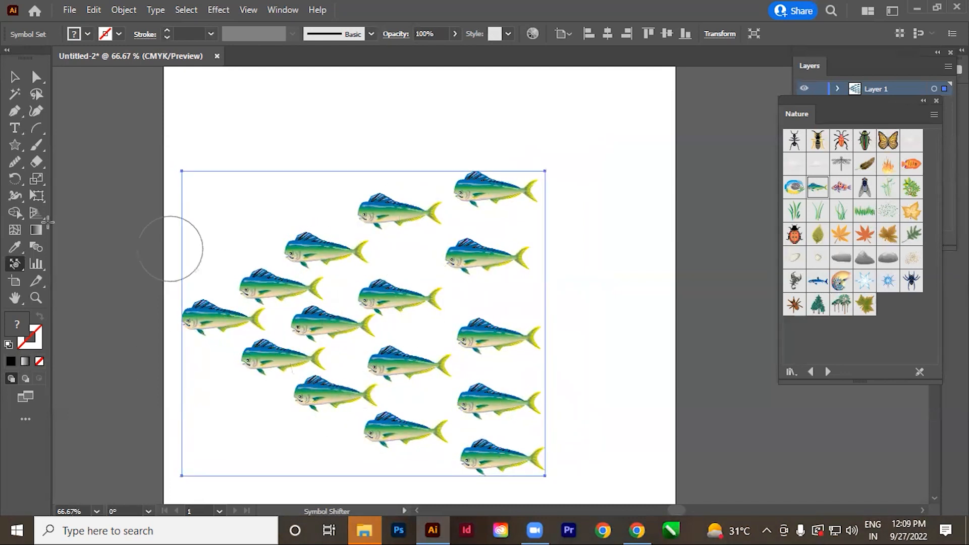
Pull the whole school of fish closer together with the Symbol Scruncher tool, using a brush larger than the symbol set.
right_click(16, 265)
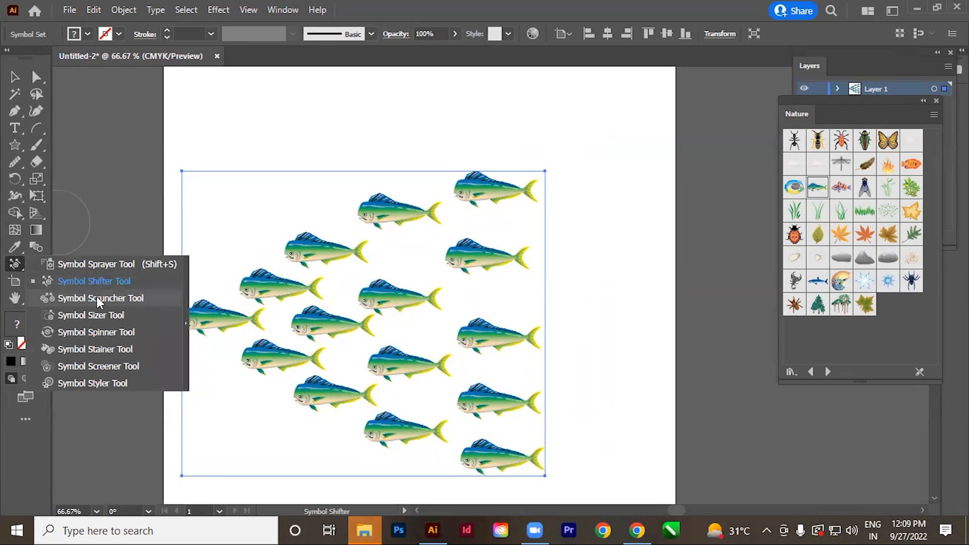
click(98, 298)
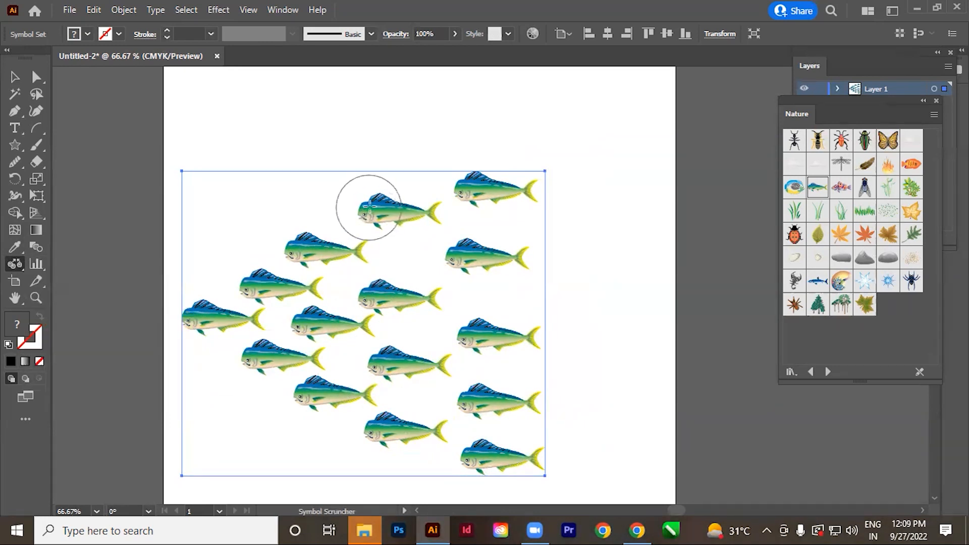
key(bracketright)
key(bracketright)
key(bracketright)
key(bracketright)
key(bracketright)
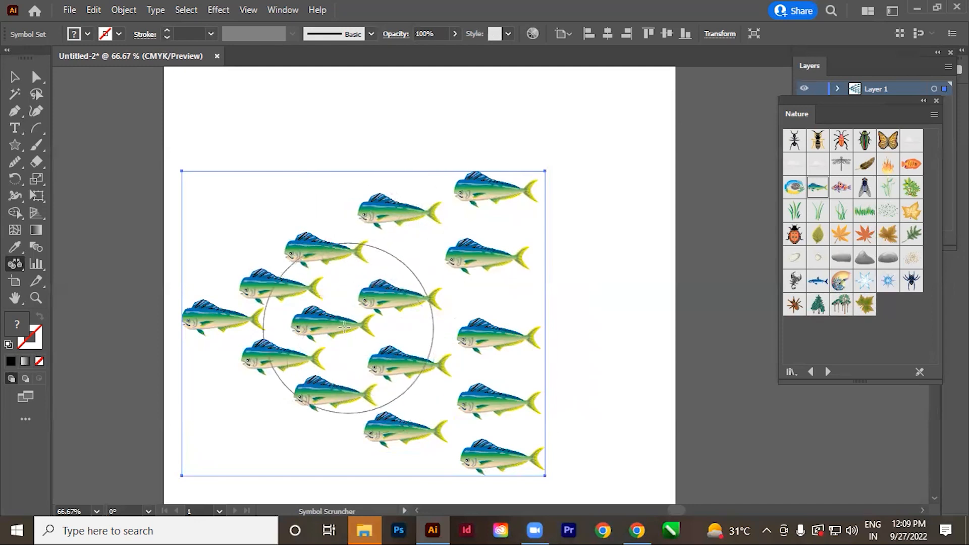
key(bracketright)
key(bracketright)
key(bracketright)
key(bracketright)
key(bracketright)
key(bracketright)
key(bracketright)
key(bracketright)
click(378, 312)
drag(378, 313, 378, 314)
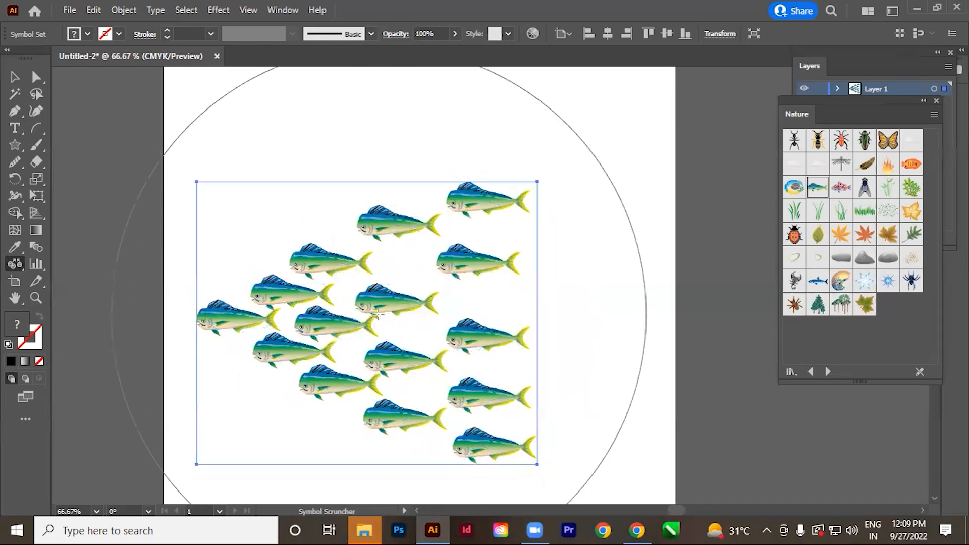
alt+click(378, 314)
Try pushing the fish apart across the whole set with the Symbol Scruncher tool, using a smaller brush.
key(bracketleft)
key(bracketleft)
key(bracketleft)
key(bracketleft)
key(bracketleft)
key(bracketleft)
key(bracketleft)
key(bracketleft)
key(bracketleft)
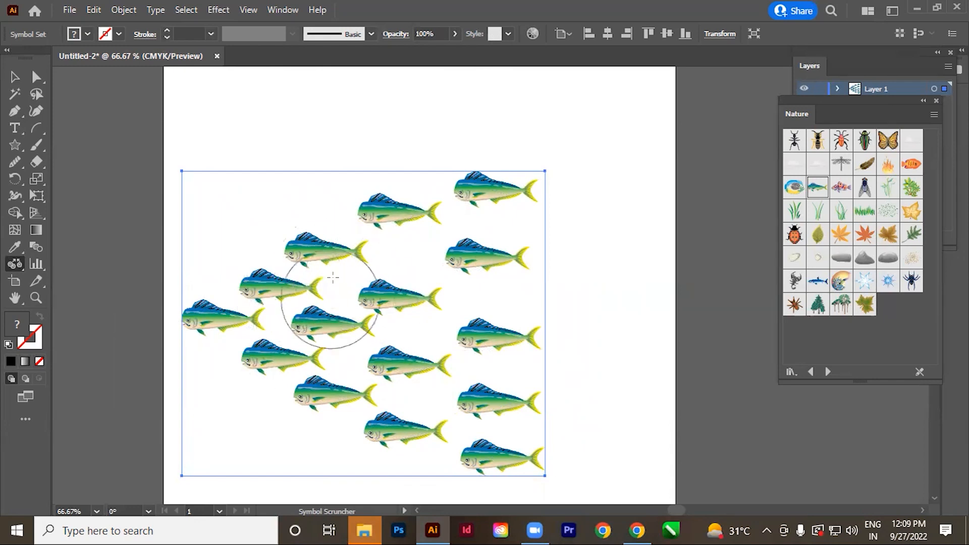
alt+click(281, 320)
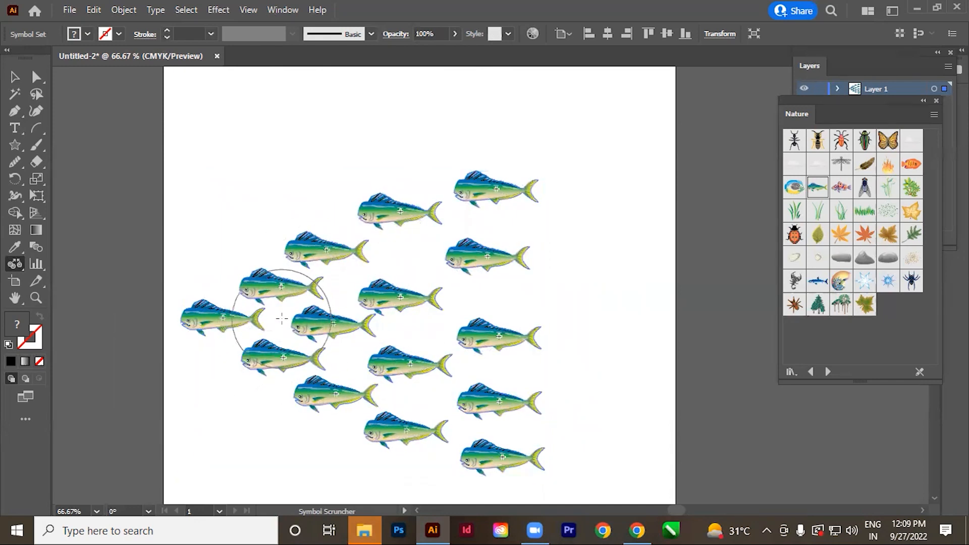
alt+click(380, 359)
alt+click(386, 320)
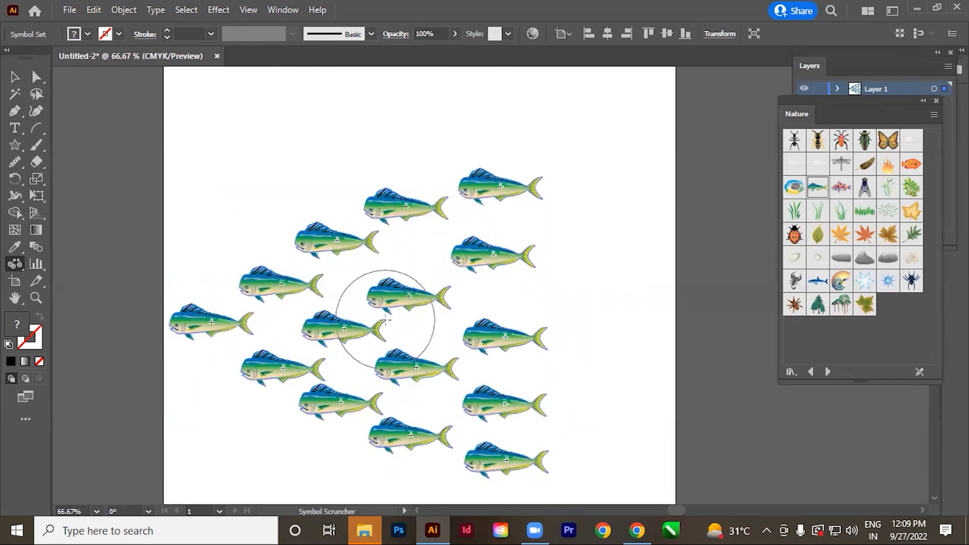
alt+click(400, 262)
alt+click(360, 398)
alt+click(457, 408)
alt+click(509, 375)
alt+click(501, 285)
alt+click(502, 217)
alt+click(255, 291)
alt+click(476, 396)
alt+click(376, 396)
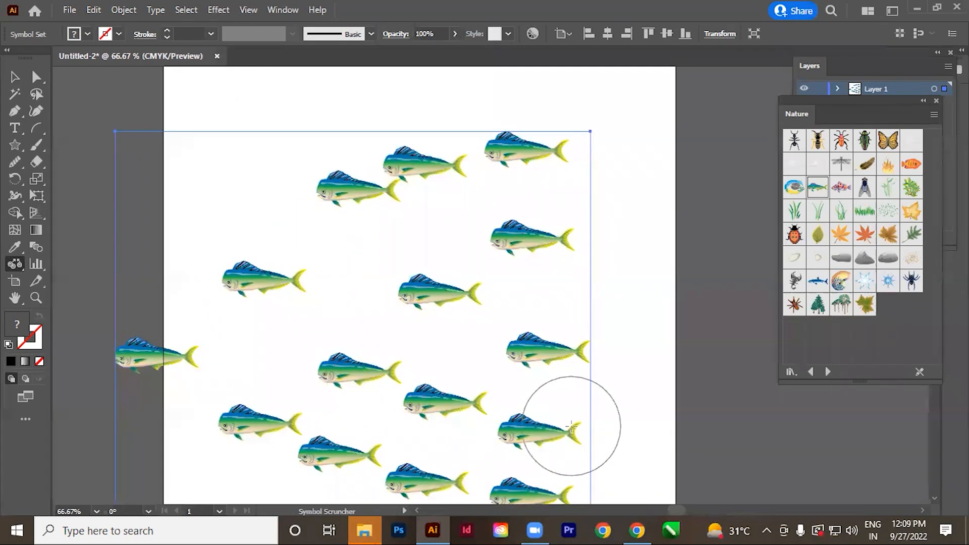
drag(565, 432, 565, 430)
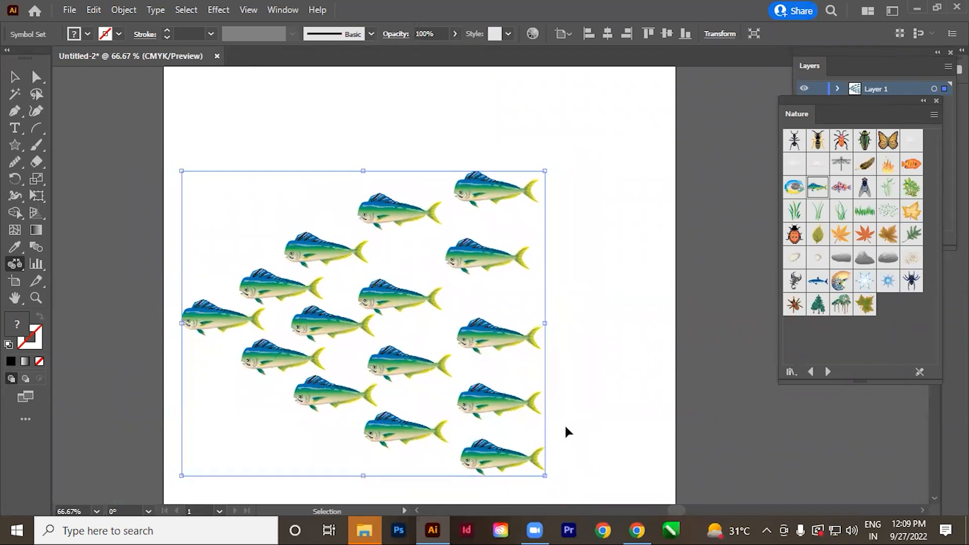
Enlarge the fish at the V's tip and shrink the fish toward its open end with the Symbol Sizer tool.
click(14, 265)
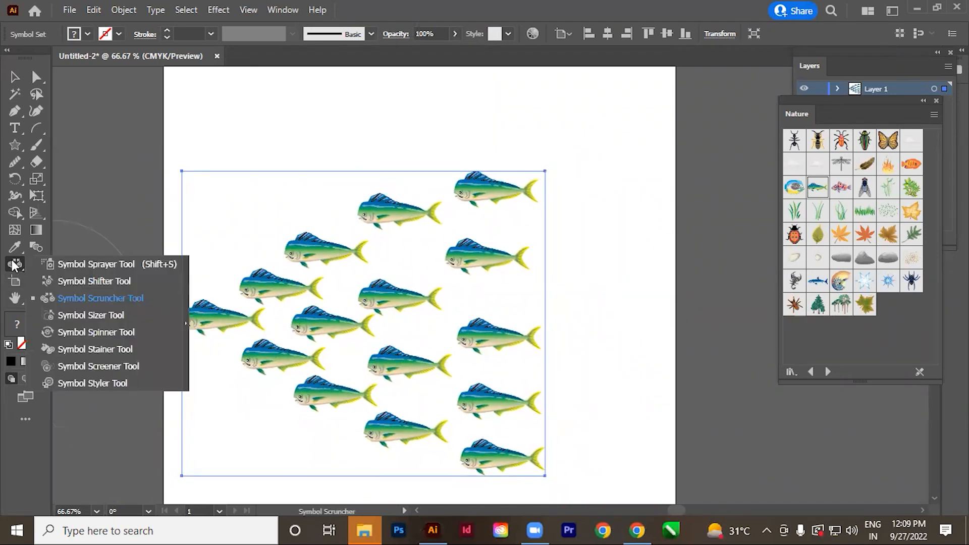
click(107, 317)
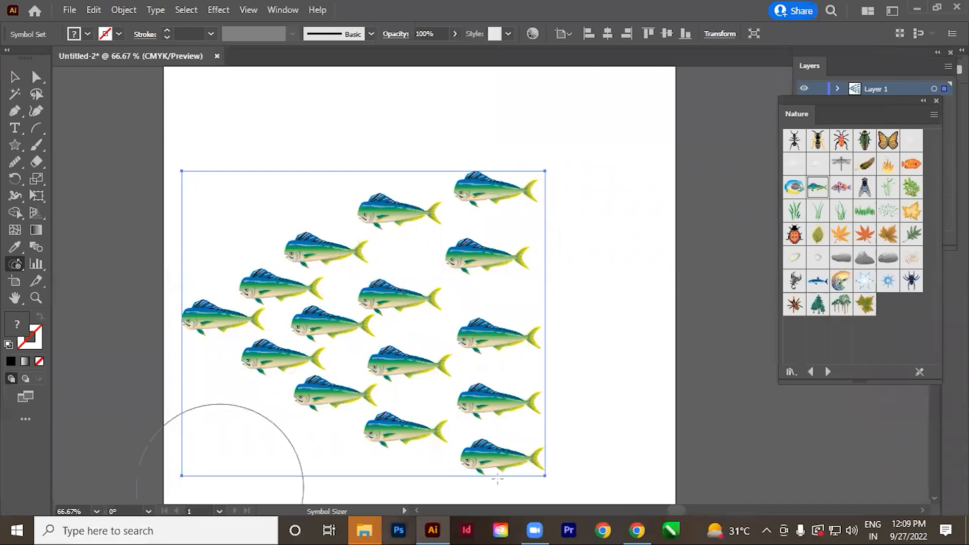
mouse_move(219, 338)
mouse_down()
mouse_move(262, 293)
mouse_move(272, 373)
mouse_move(290, 364)
mouse_move(307, 328)
mouse_move(329, 252)
mouse_move(373, 283)
mouse_move(381, 301)
mouse_move(325, 330)
mouse_move(275, 293)
mouse_move(208, 333)
mouse_move(253, 372)
mouse_up()
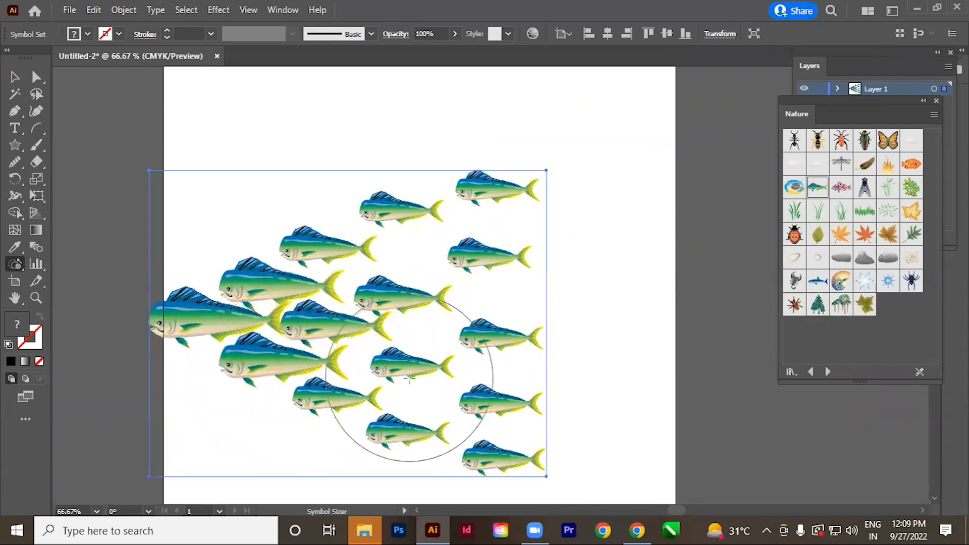
mouse_move(513, 477)
mouse_down()
mouse_move(494, 194)
mouse_move(480, 245)
mouse_move(396, 218)
mouse_move(396, 413)
mouse_move(339, 398)
mouse_move(309, 372)
mouse_move(298, 346)
mouse_move(303, 277)
mouse_up()
mouse_move(279, 309)
mouse_down()
mouse_move(241, 320)
mouse_move(283, 295)
mouse_move(313, 302)
mouse_move(324, 318)
mouse_move(340, 301)
mouse_move(482, 355)
mouse_up()
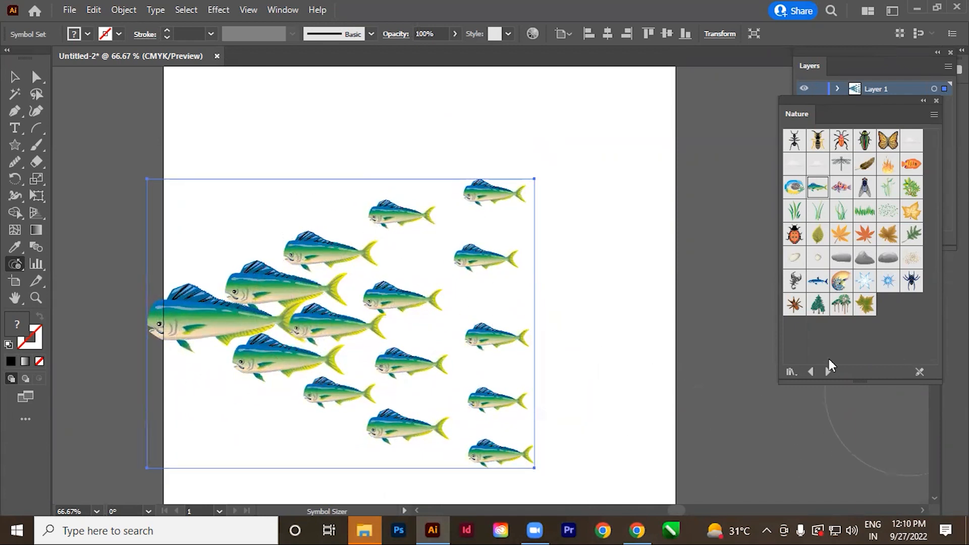
mouse_move(543, 450)
mouse_down()
mouse_move(501, 402)
mouse_move(493, 190)
mouse_move(396, 216)
mouse_move(404, 372)
mouse_move(387, 428)
mouse_move(340, 413)
mouse_move(251, 293)
mouse_move(321, 318)
mouse_up()
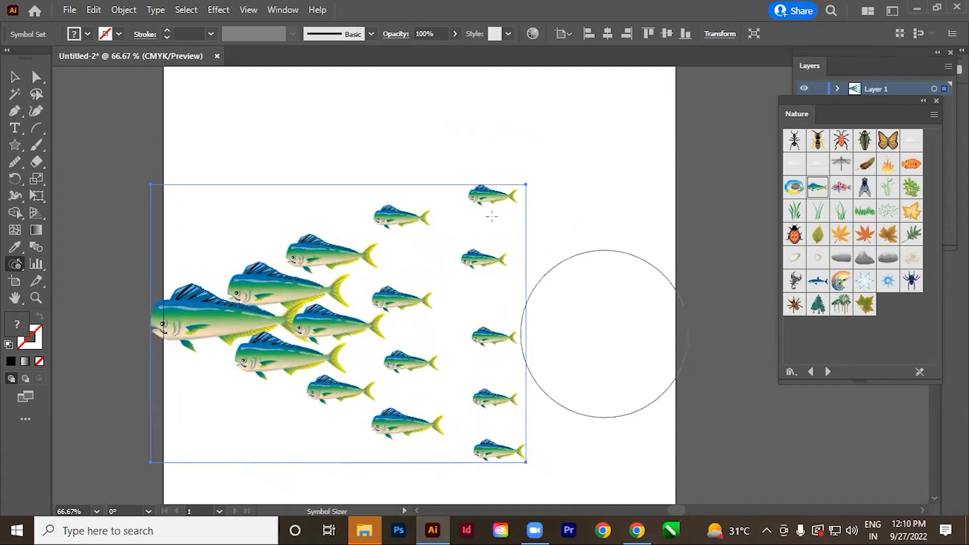
Rotate the fish at varying angles across the school with the Symbol Spinner tool.
click(16, 271)
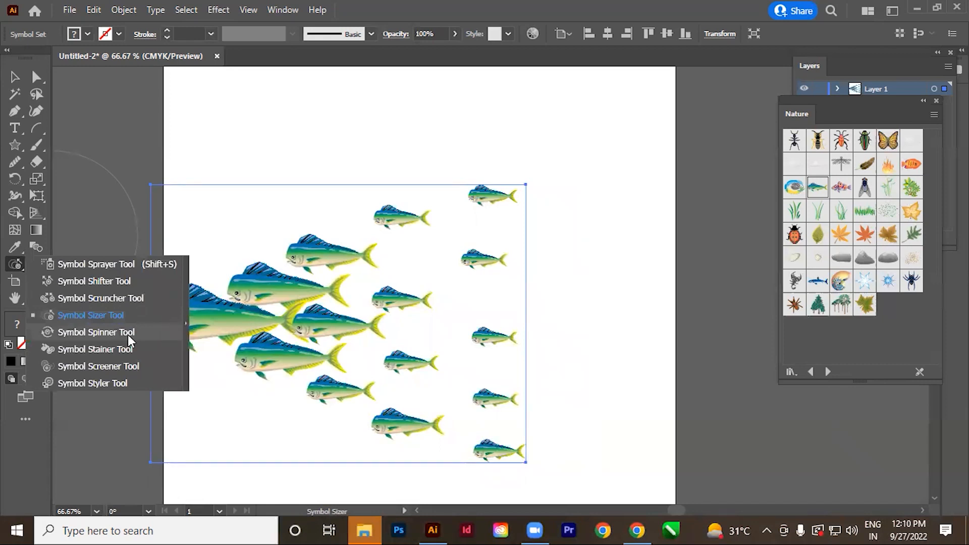
click(96, 333)
mouse_move(296, 357)
mouse_down()
mouse_move(332, 384)
mouse_move(363, 358)
mouse_move(393, 266)
mouse_move(424, 262)
mouse_up()
mouse_move(421, 303)
mouse_down()
mouse_move(374, 398)
mouse_move(441, 223)
mouse_move(454, 238)
mouse_up()
mouse_move(526, 331)
mouse_down()
mouse_move(483, 435)
mouse_move(511, 433)
mouse_up()
mouse_move(454, 221)
mouse_down()
mouse_move(365, 357)
mouse_move(376, 353)
mouse_up()
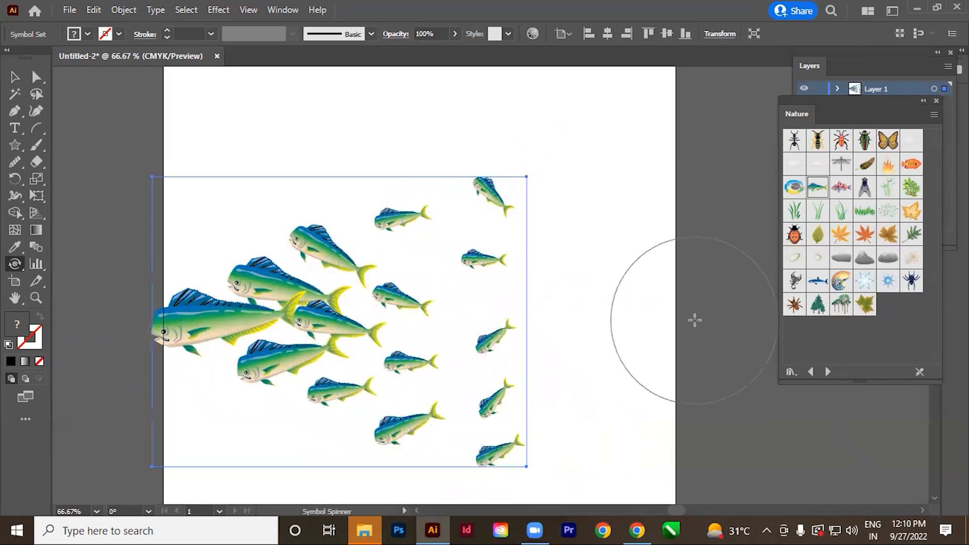
Undo the Symbol Spinner rotations and the last shrinking stroke on the fish.
key(ctrl+z)
key(ctrl+z)
key(ctrl+z)
key(ctrl+z)
key(ctrl+z)
key(ctrl+z)
key(ctrl+z)
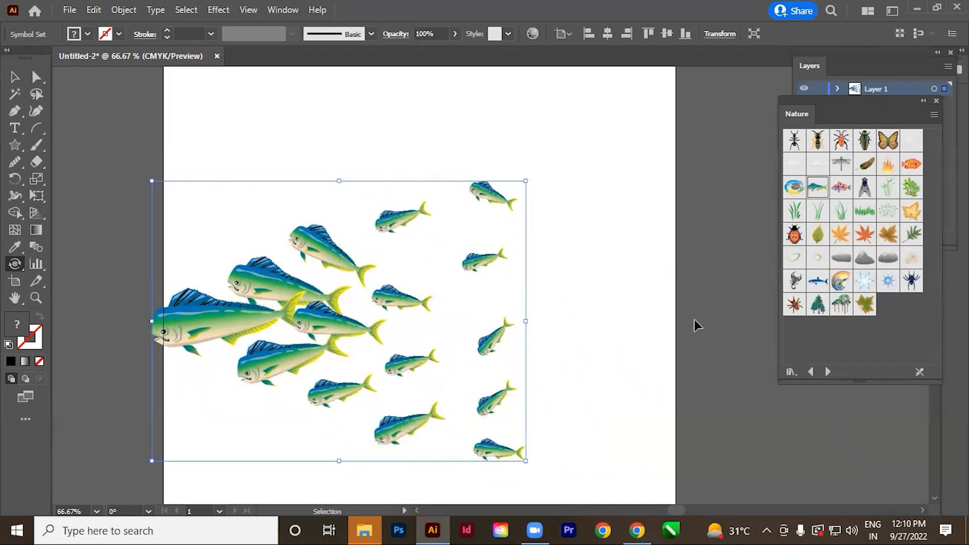
key(ctrl+z)
key(ctrl+z)
key(ctrl+z)
key(ctrl+z)
key(ctrl+z)
key(ctrl+z)
key(ctrl+z)
key(ctrl+z)
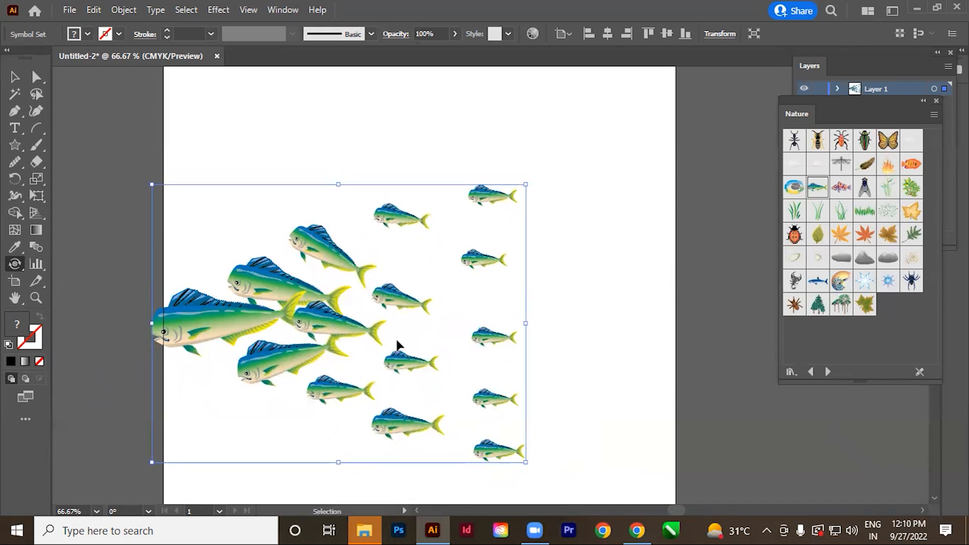
Stain the large lead fish red with the Symbol Stainer tool, using a red fill color.
right_click(14, 263)
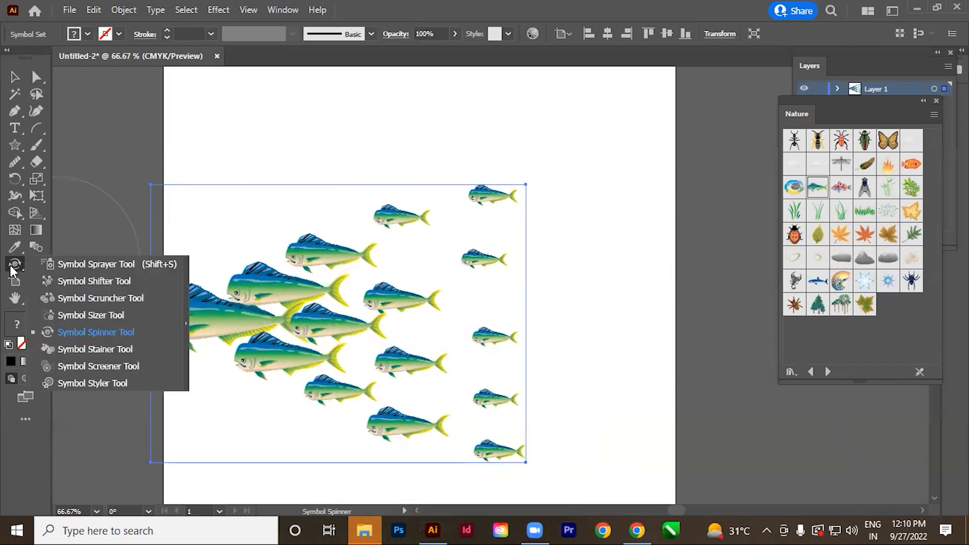
click(117, 350)
drag(454, 301, 483, 300)
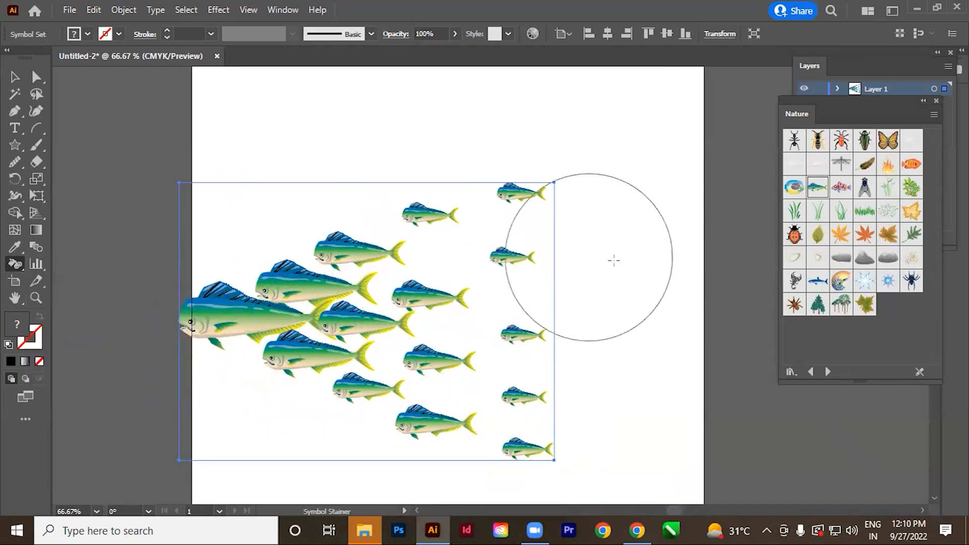
click(88, 34)
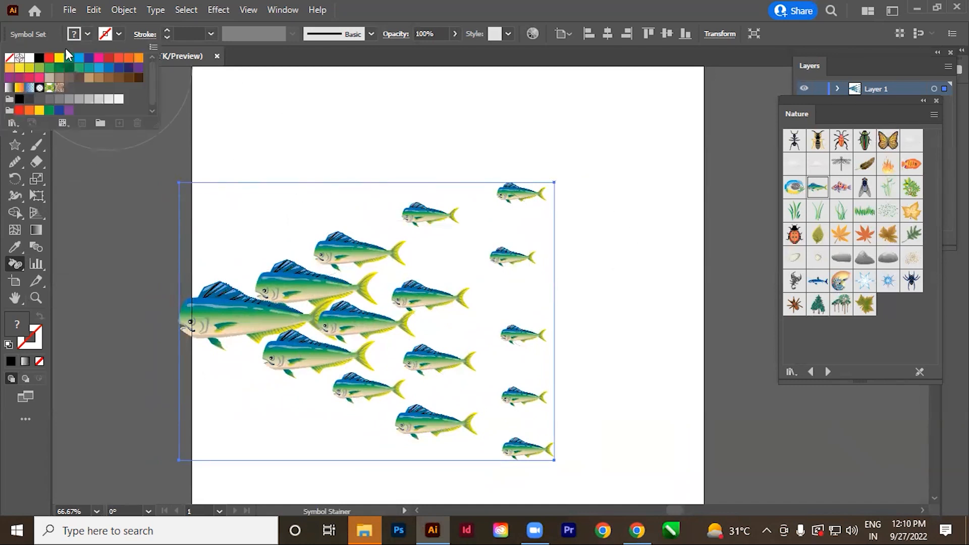
click(430, 32)
click(220, 323)
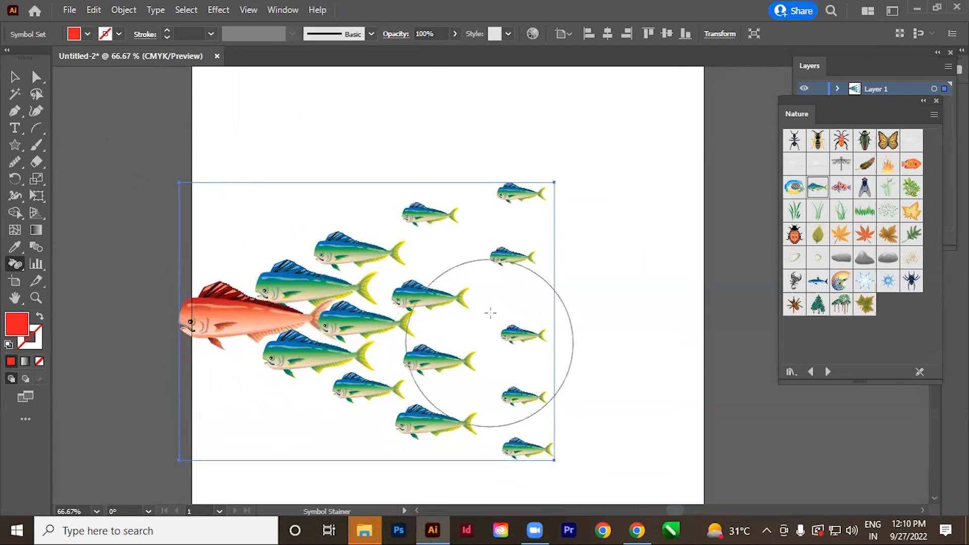
Stain the lead fish and those just behind it green, and tint the middle column of fish red.
click(88, 34)
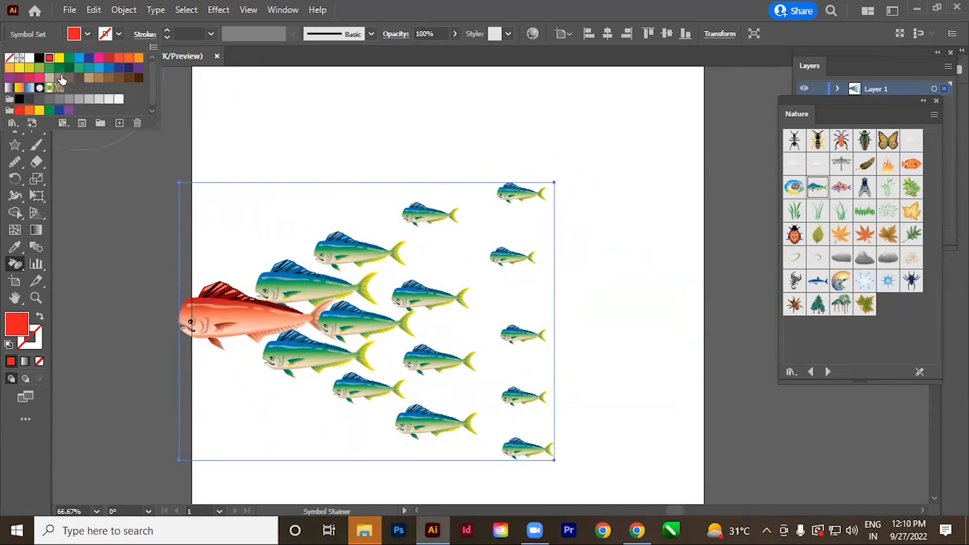
click(290, 288)
mouse_move(291, 288)
mouse_down()
mouse_move(283, 286)
mouse_move(313, 282)
mouse_up()
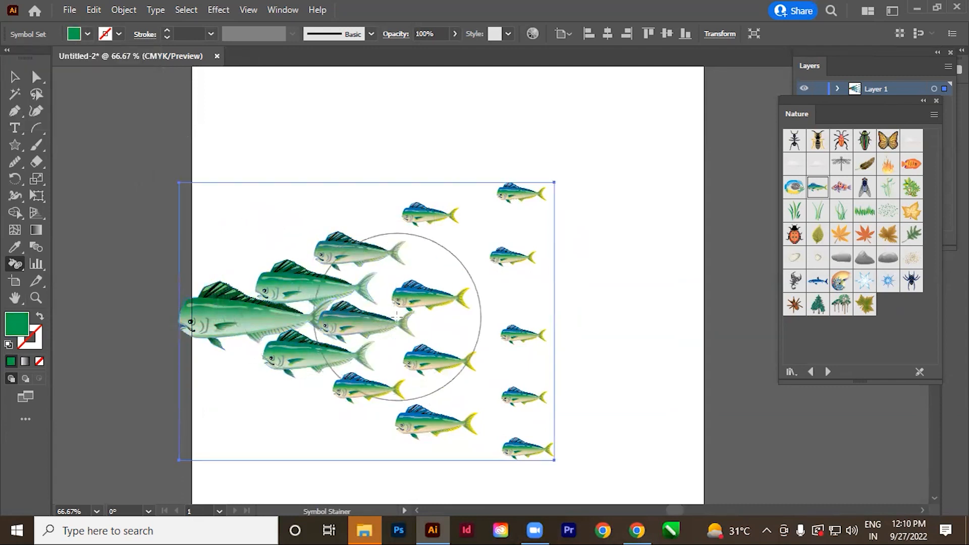
click(88, 35)
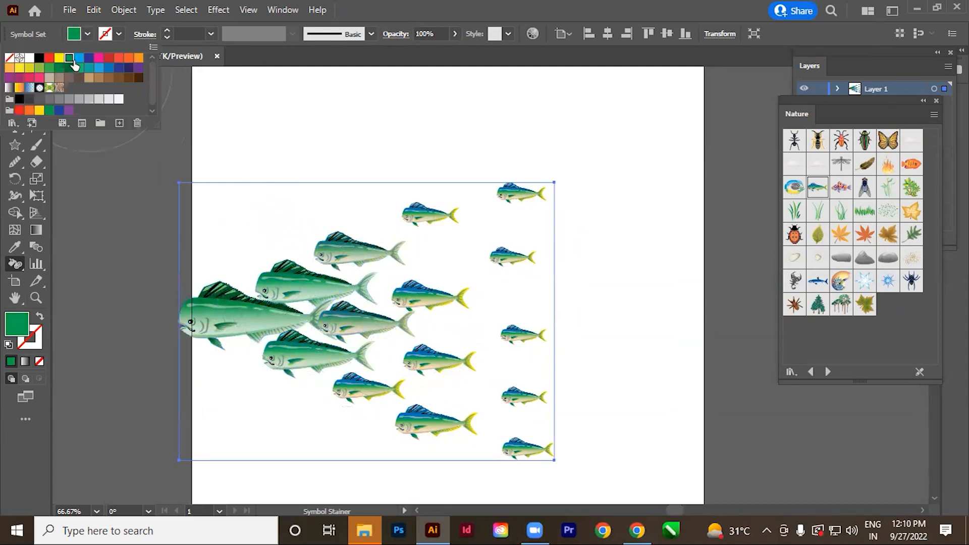
click(436, 298)
drag(444, 262, 434, 366)
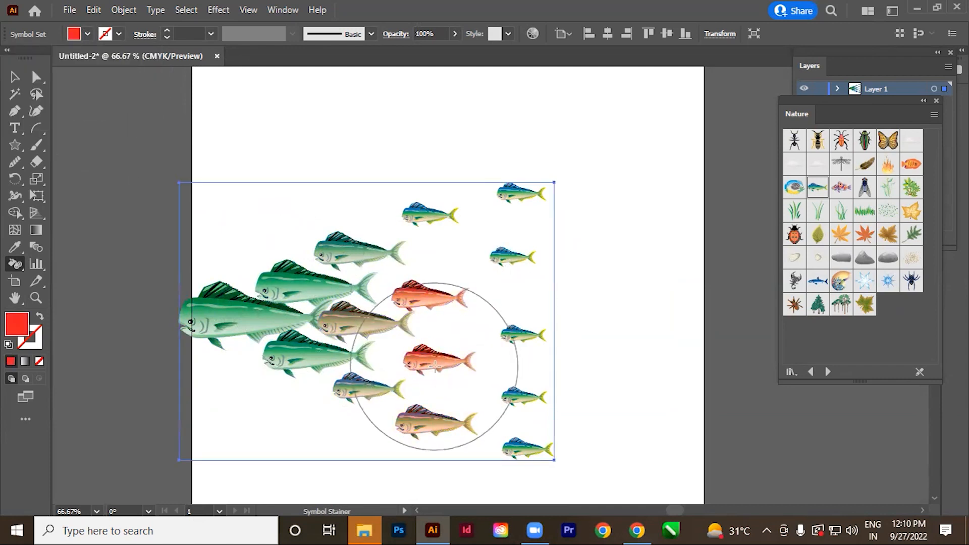
Stain the small fish in the upper rear of the school yellow.
click(88, 35)
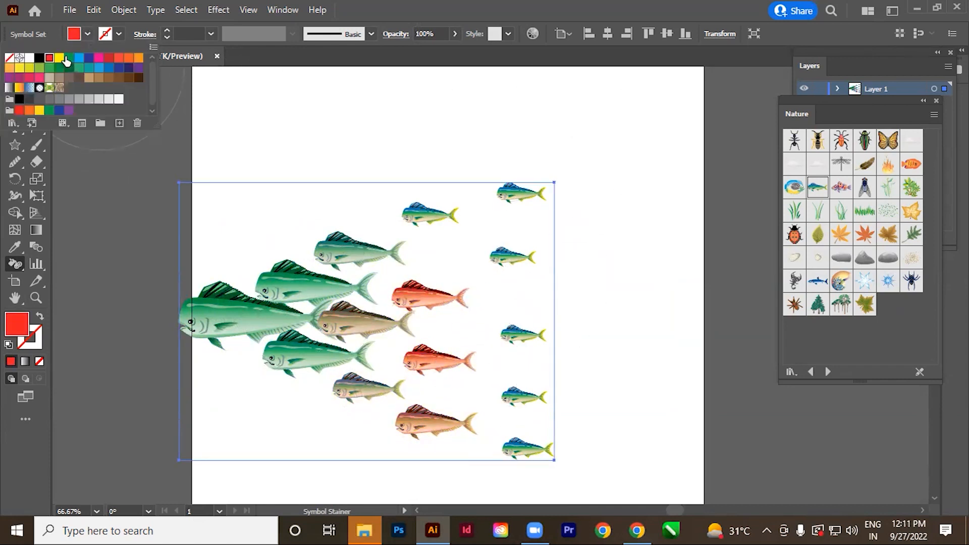
click(527, 200)
mouse_move(523, 199)
mouse_down()
mouse_move(509, 212)
mouse_move(456, 227)
mouse_move(436, 219)
mouse_move(515, 255)
mouse_up()
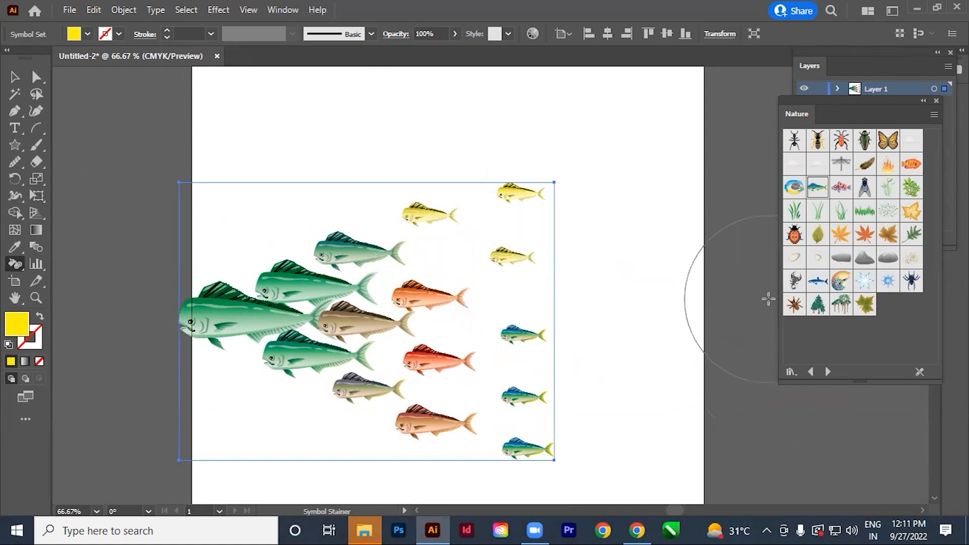
Fade the middle and rear fish to varying transparency with the Symbol Screener tool.
drag(9, 271, 126, 364)
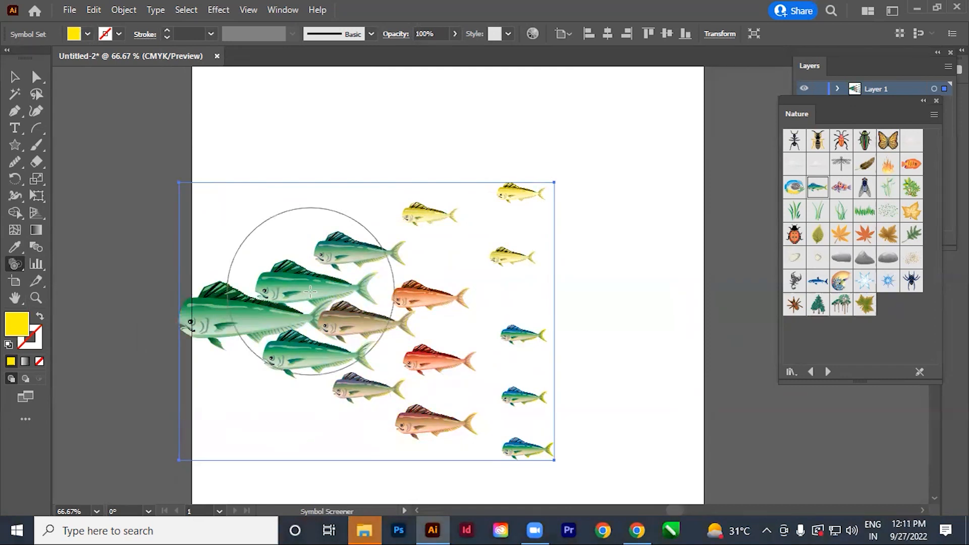
mouse_move(502, 455)
mouse_down()
mouse_move(519, 184)
mouse_move(476, 217)
mouse_up()
mouse_move(520, 444)
mouse_down()
mouse_move(511, 223)
mouse_move(523, 433)
mouse_move(480, 325)
mouse_move(425, 402)
mouse_move(418, 283)
mouse_move(363, 274)
mouse_move(439, 454)
mouse_up()
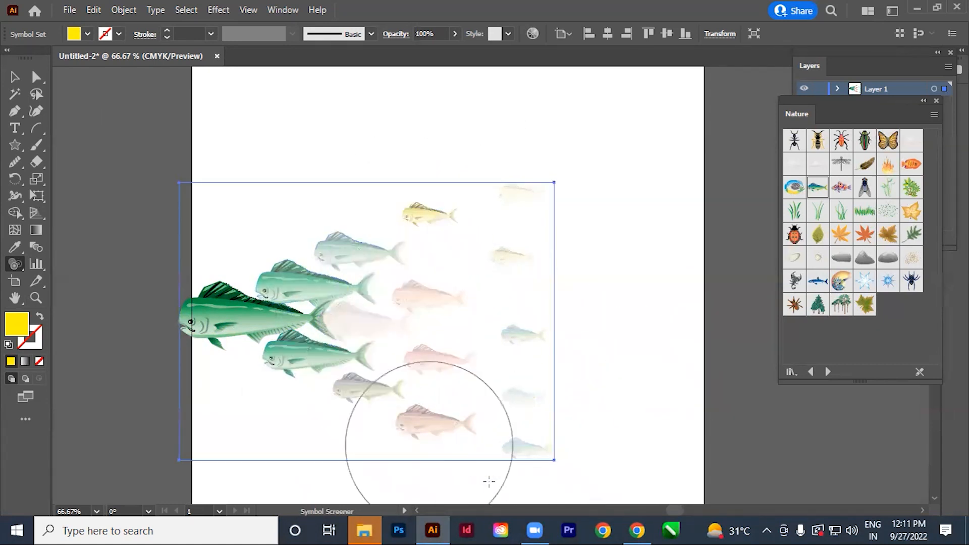
mouse_move(621, 439)
mouse_down()
mouse_move(529, 414)
mouse_move(510, 215)
mouse_move(740, 211)
mouse_up()
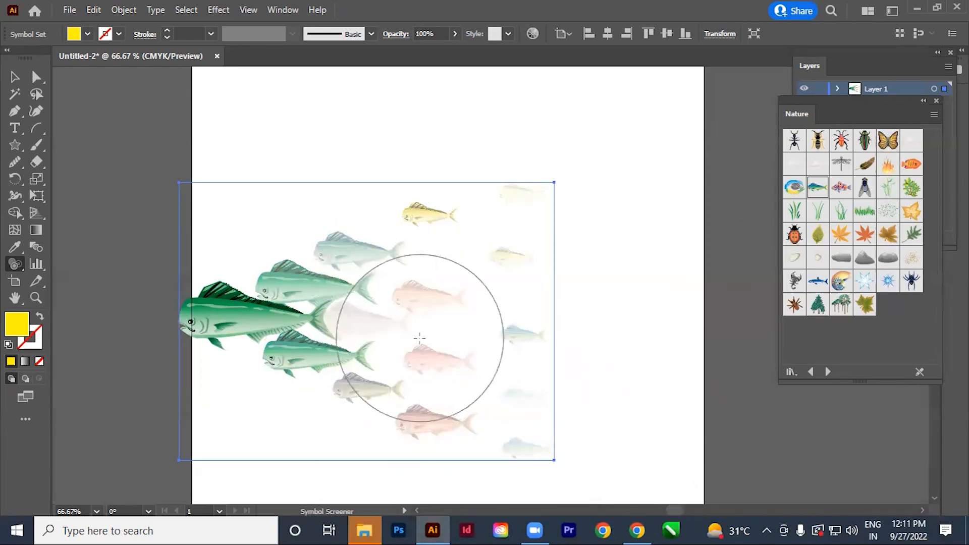
Fade the upper fish behind the leader and restore their opacity with the Symbol Screener tool.
drag(352, 255, 351, 256)
alt+click(351, 258)
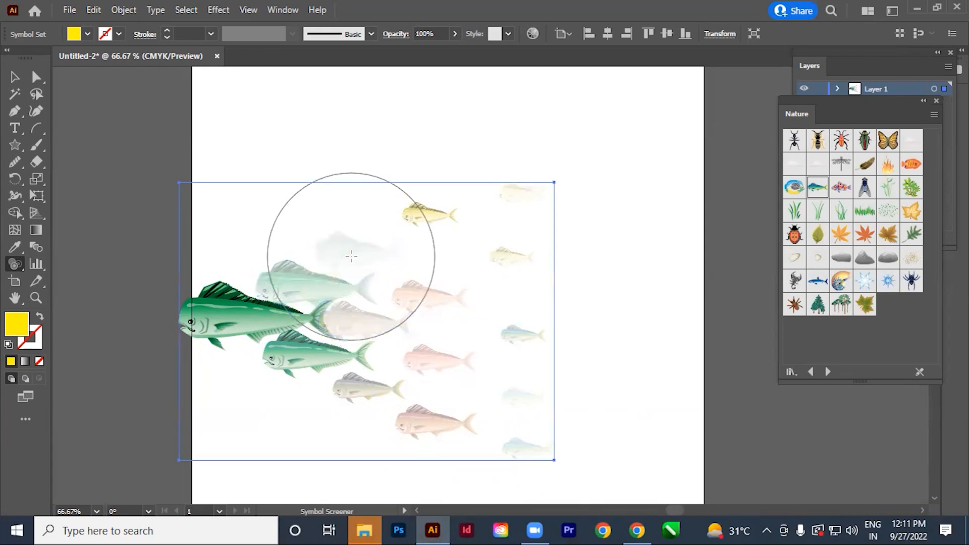
drag(351, 256, 355, 260)
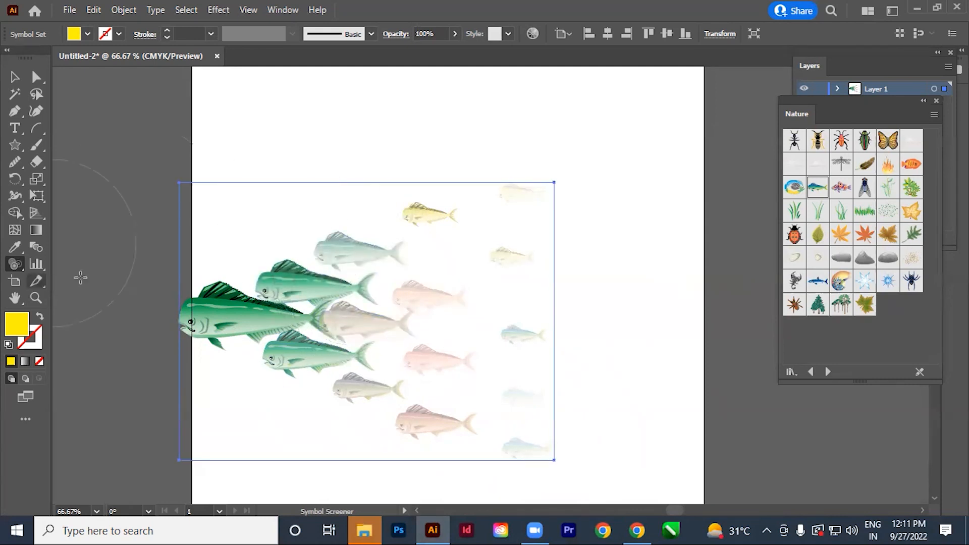
Activate the Symbol Styler tool and open the Graphic Styles collection clear of the fish school.
click(15, 264)
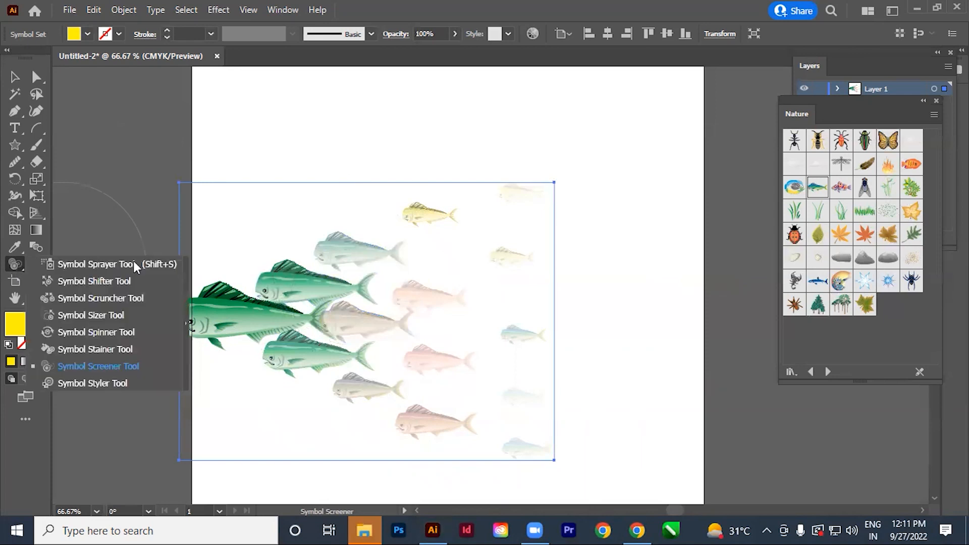
click(108, 385)
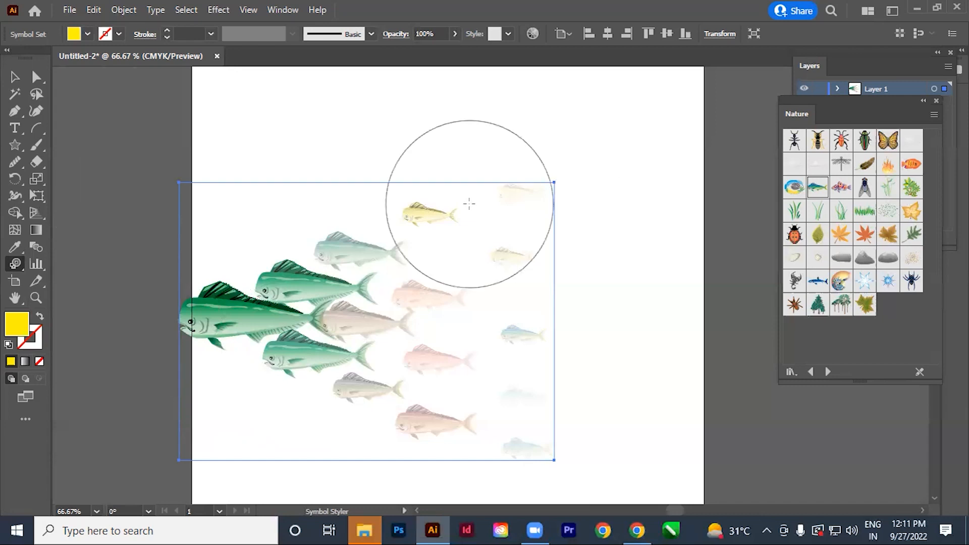
key(shift+F5)
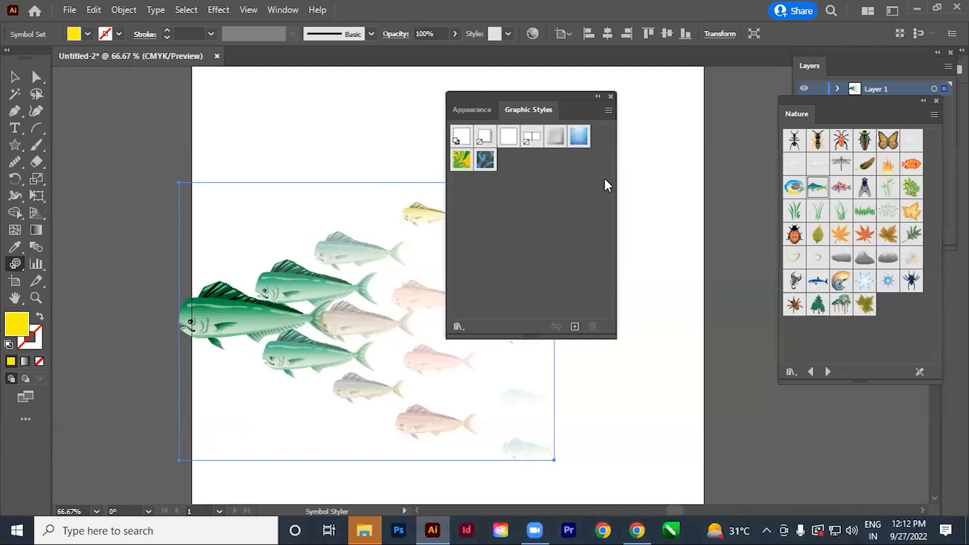
drag(504, 93, 607, 66)
click(282, 10)
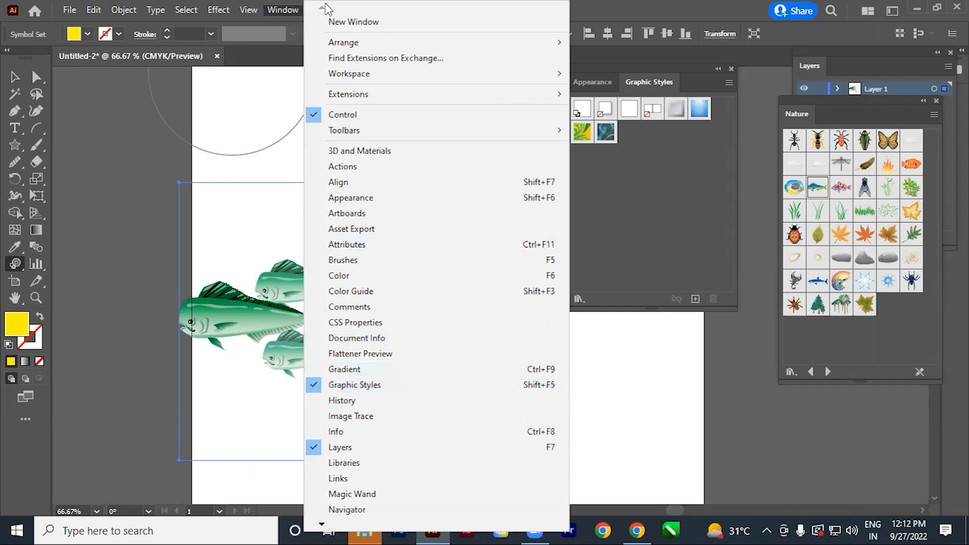
click(669, 181)
Apply the green and yellow foliage graphic style to the lead fish with the Symbol Styler and inspect it up close.
click(585, 135)
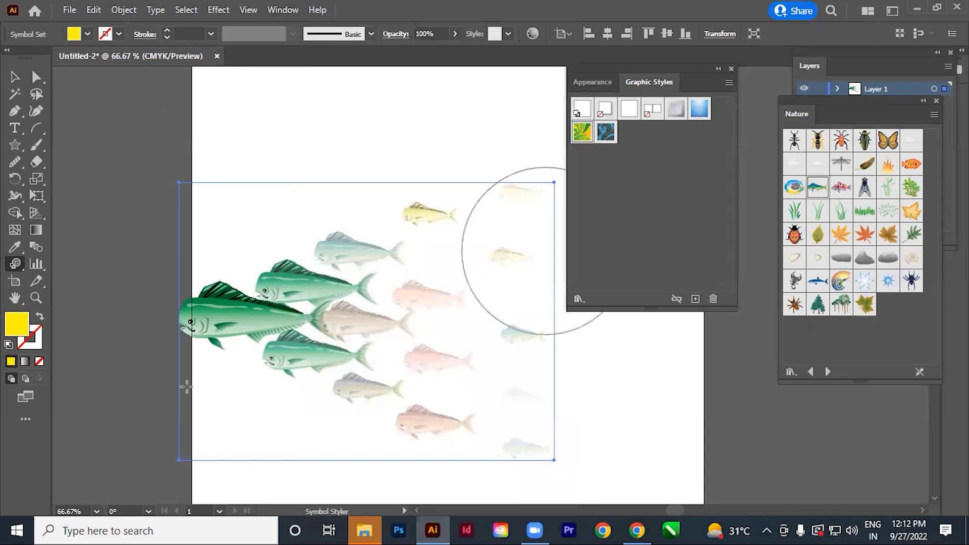
click(229, 324)
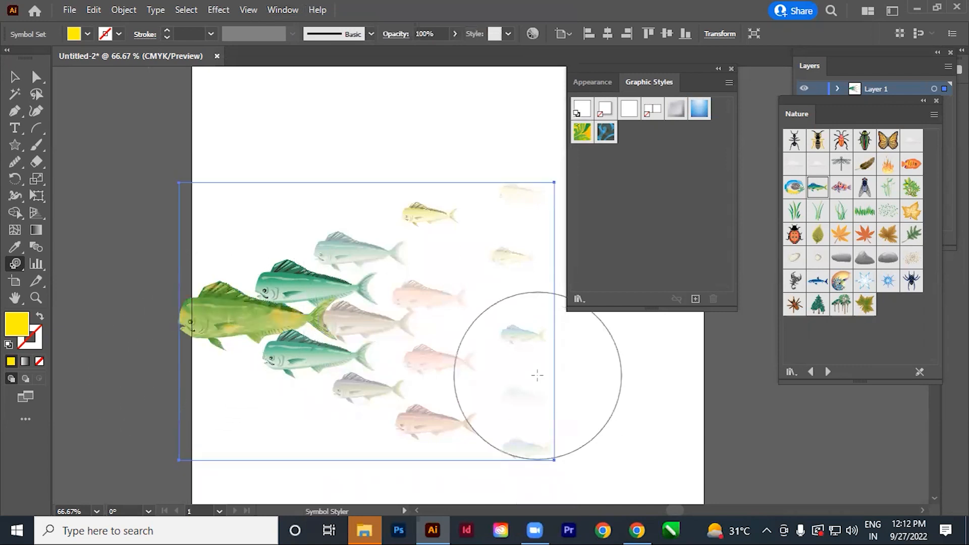
key(ctrl+space)
mouse_move(174, 257)
mouse_down()
mouse_move(429, 386)
mouse_move(350, 164)
mouse_up()
key(space)
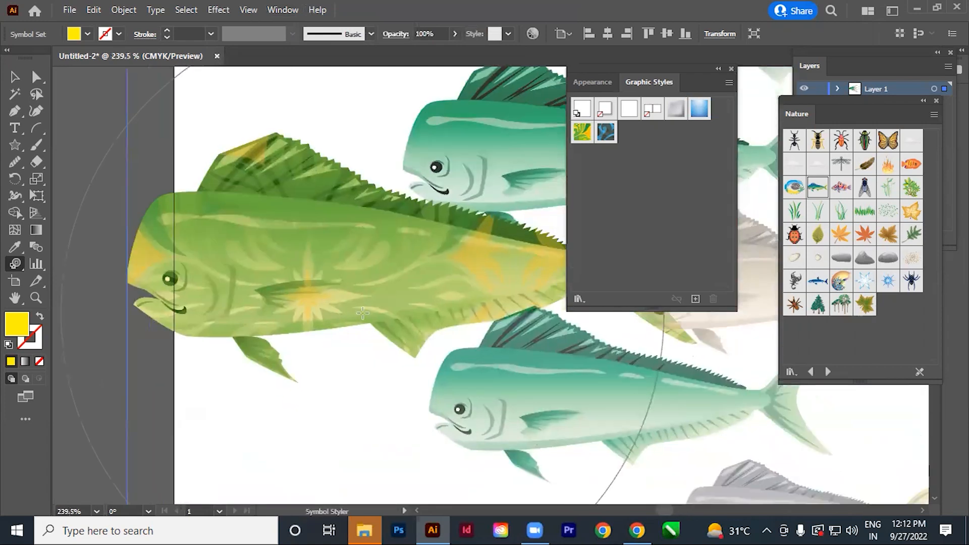
key(space)
drag(356, 272, 316, 298)
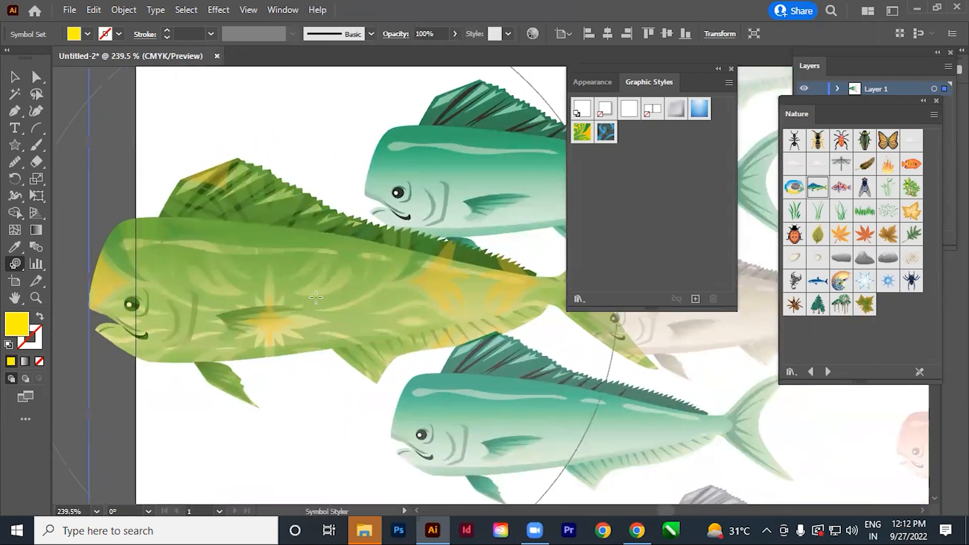
Delete the fish symbol set from the artboard.
key(Delete)
key(ctrl+alt+space)
ctrl+alt+click(344, 285)
ctrl+alt+click(347, 284)
ctrl+alt+click(349, 284)
ctrl+alt+click(349, 283)
key(space)
drag(420, 356, 60, 373)
drag(492, 393, 307, 422)
drag(346, 343, 346, 452)
mouse_move(358, 312)
mouse_down()
mouse_move(358, 430)
mouse_move(365, 353)
mouse_move(392, 286)
mouse_up()
Draw a wide yellow rounded rectangle with enlarged corner radii across the upper part of the artboard.
click(16, 146)
click(16, 146)
click(84, 160)
mouse_move(286, 232)
mouse_down()
mouse_move(451, 321)
mouse_move(448, 313)
mouse_move(460, 321)
mouse_move(515, 305)
mouse_up()
key(Up)
key(Up)
key(Up)
key(Up)
key(Up)
key(Up)
key(Up)
key(Up)
key(v)
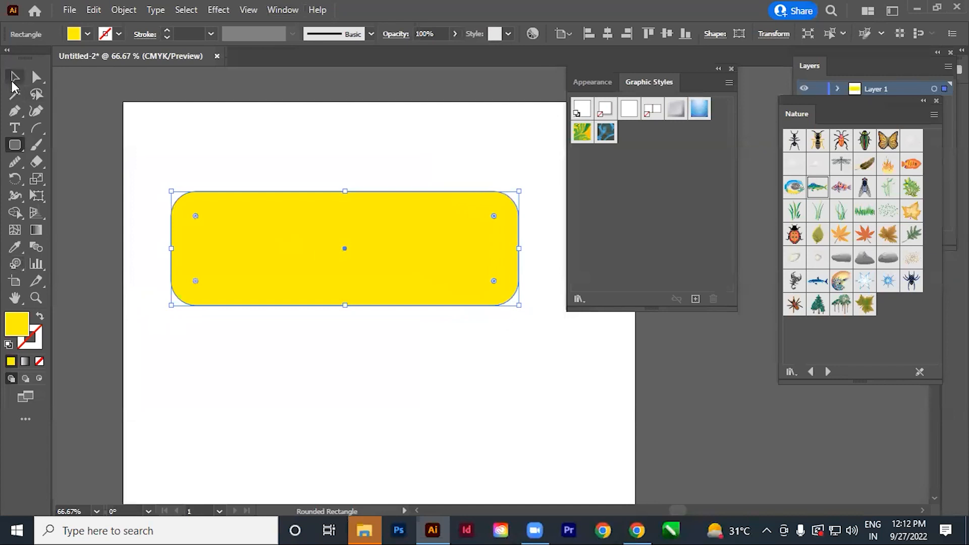
Apply the green-yellow foliage and blue swirl graphic styles in turn to the rounded rectangle, and open the 3D Effects style library.
click(582, 133)
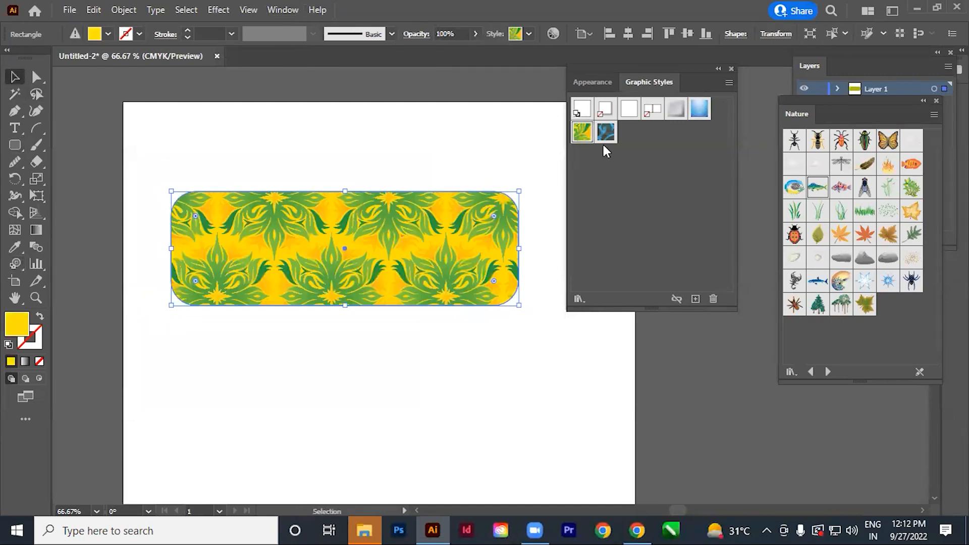
click(608, 134)
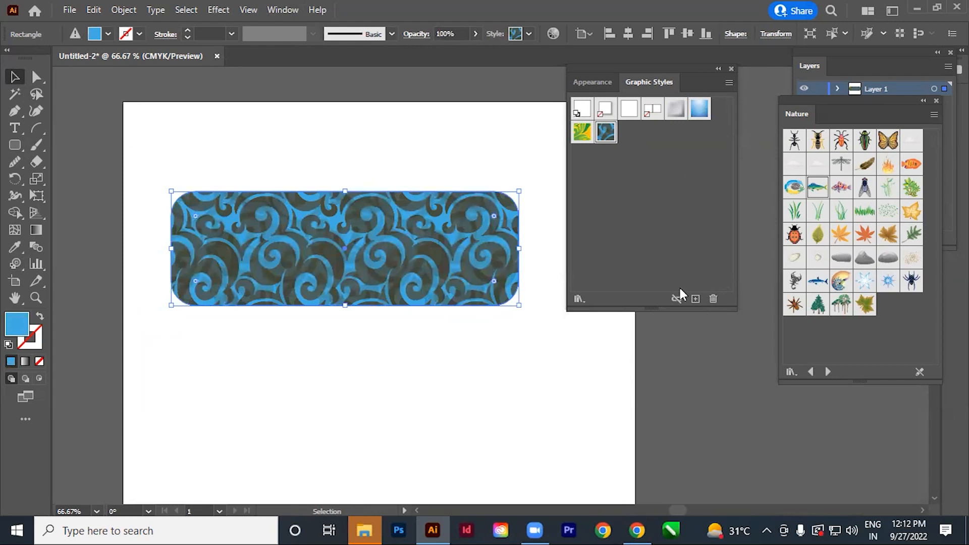
click(578, 299)
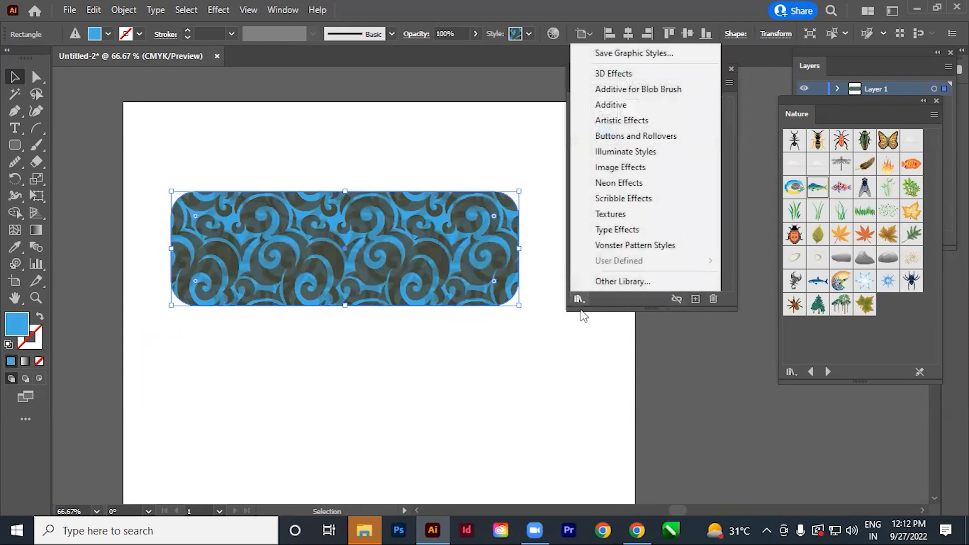
click(618, 74)
drag(509, 232, 508, 106)
drag(479, 201, 498, 417)
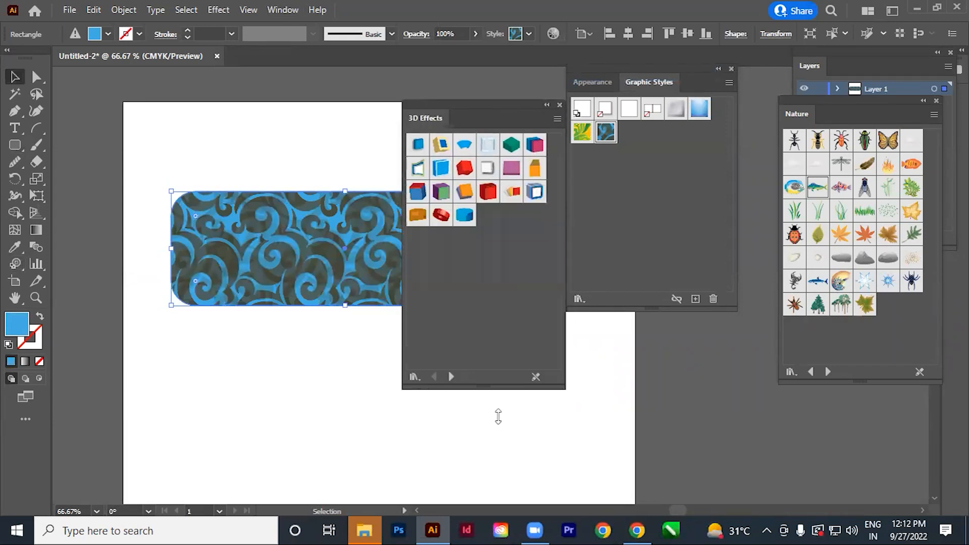
drag(502, 115, 586, 136)
Try the red bent block, red ring, blue disc, blue frame and layered red-yellow 3D Effects styles on the rounded rectangle.
click(507, 171)
click(636, 189)
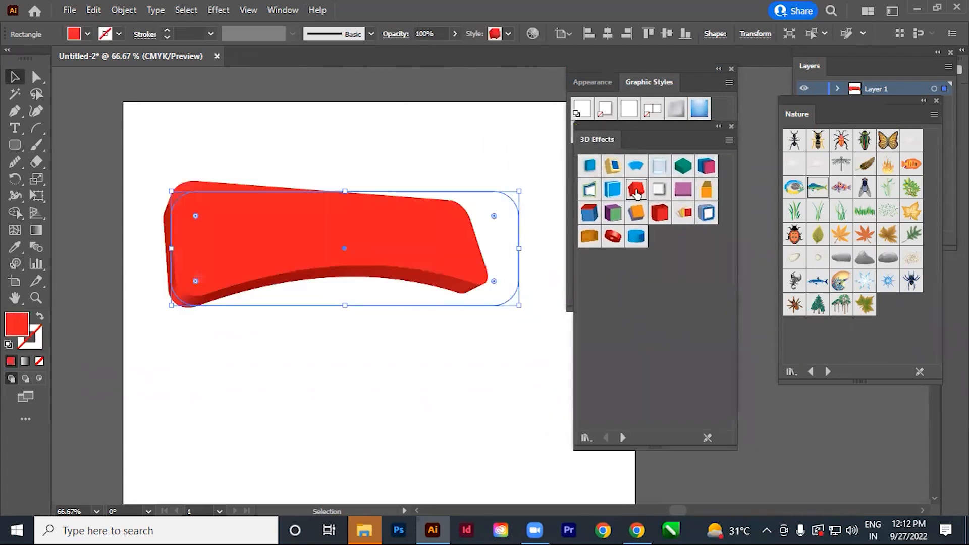
click(616, 240)
click(636, 237)
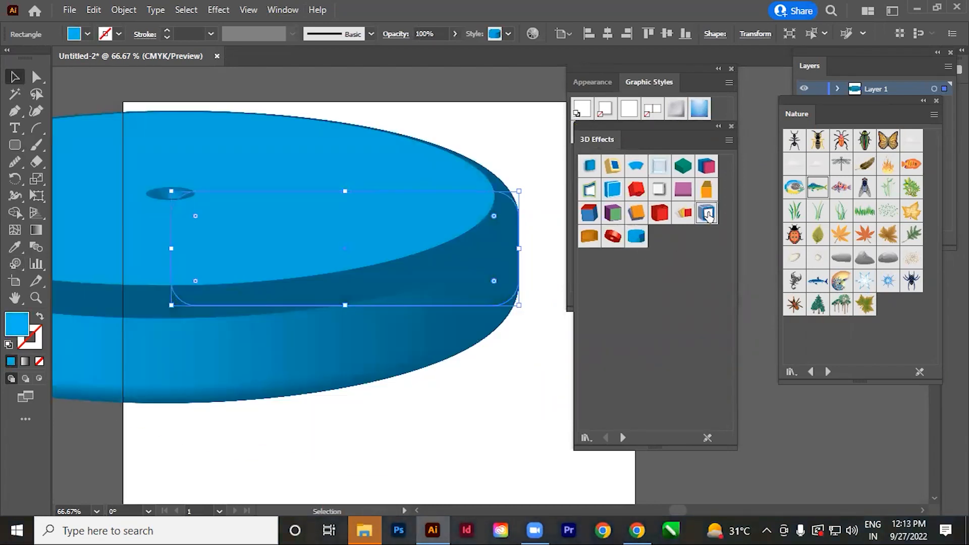
click(708, 215)
click(686, 218)
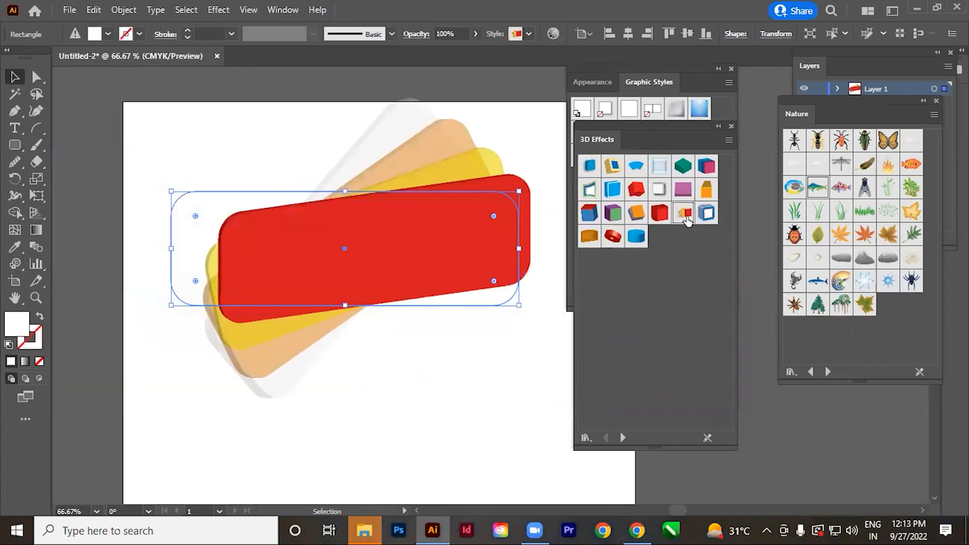
Try the white bevelled, red bent, blue, orange revolved and blue shadowed block 3D Effects styles on the rounded rectangle.
click(660, 191)
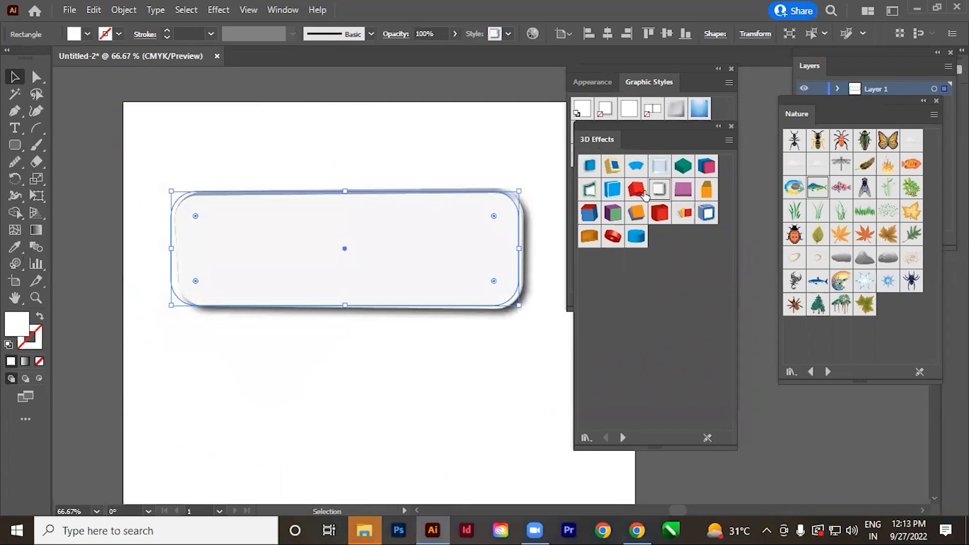
click(638, 193)
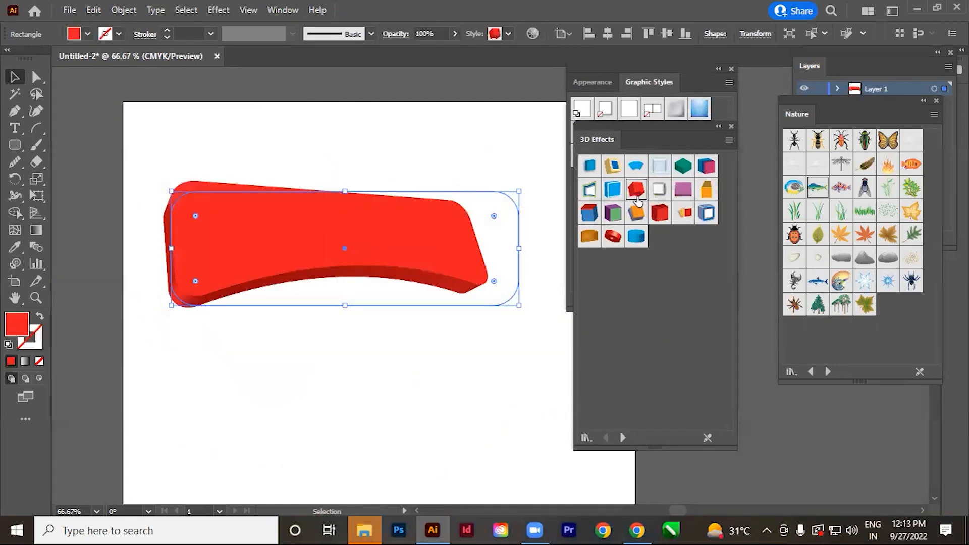
click(612, 191)
click(589, 216)
click(589, 240)
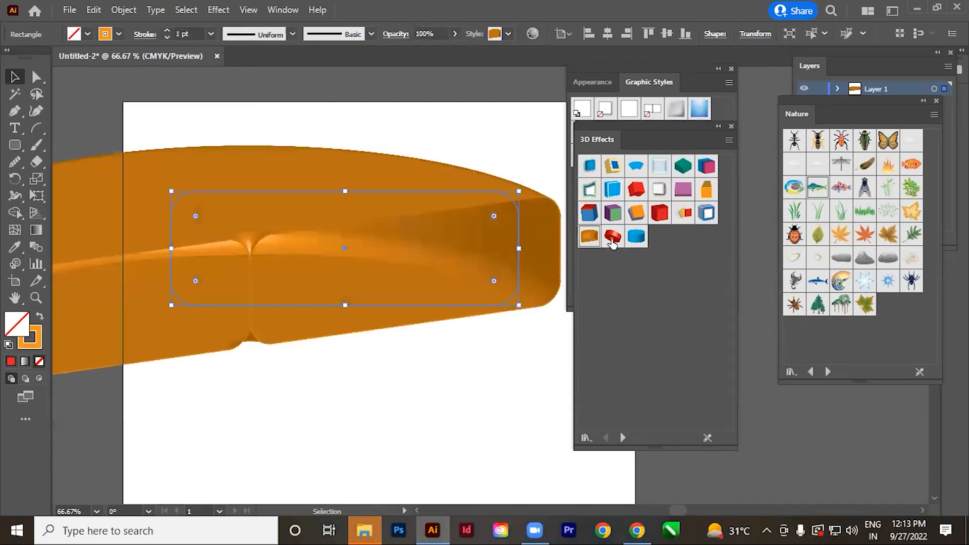
click(613, 237)
click(593, 170)
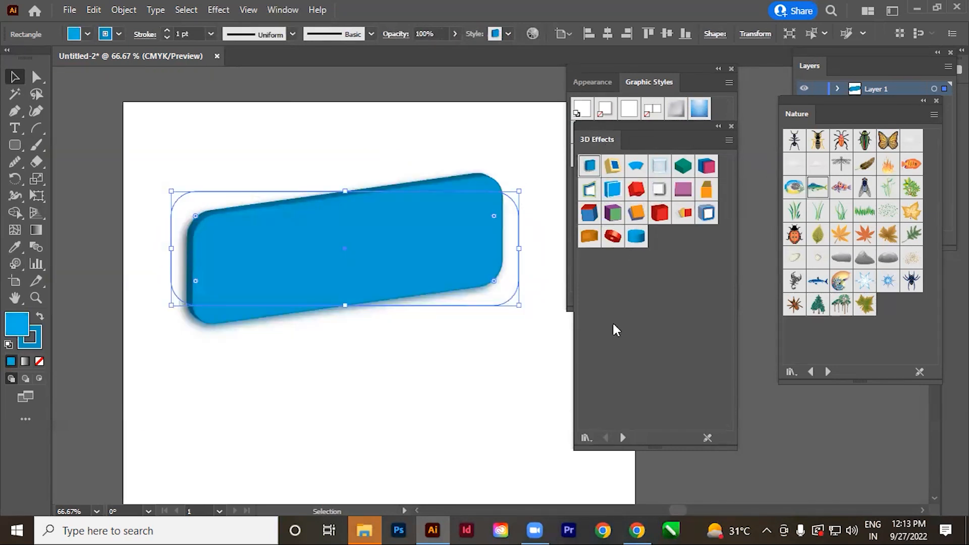
Load the Artistic Effects style library and apply its mosaic, Tie Dye and red splatter styles in turn to the rounded rectangle.
click(623, 437)
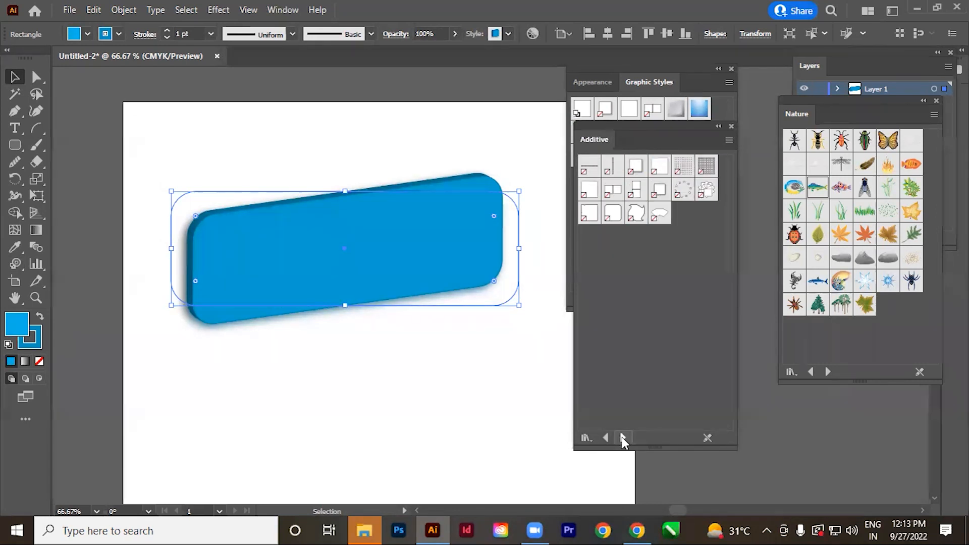
click(624, 437)
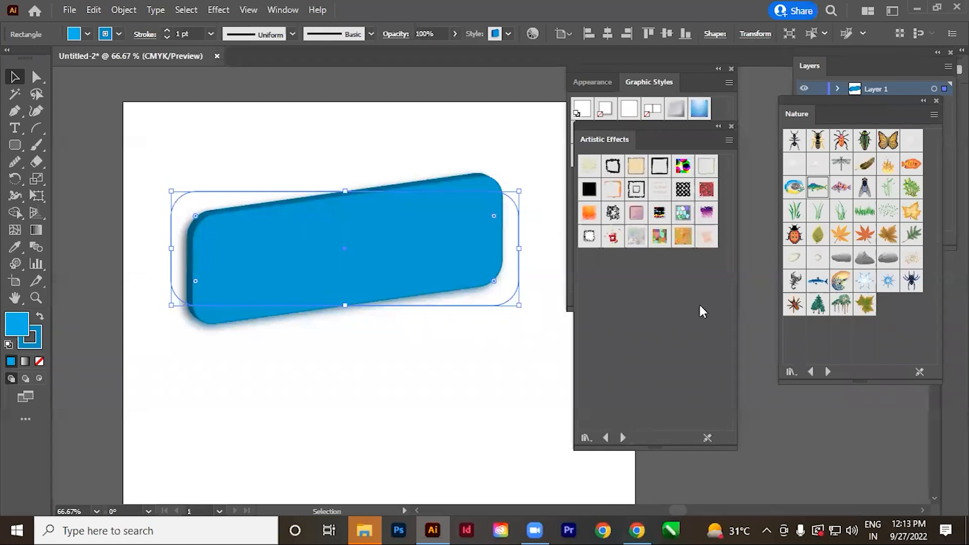
click(679, 221)
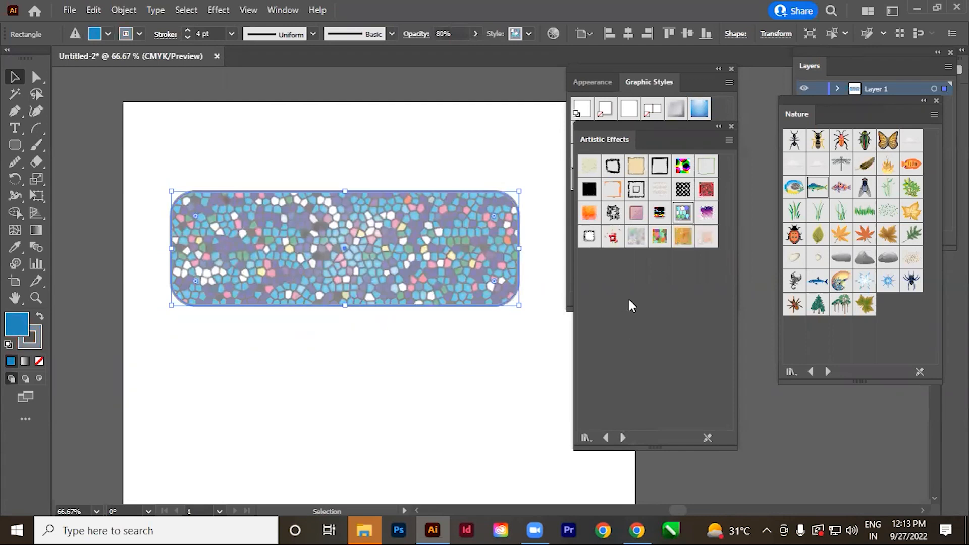
click(635, 240)
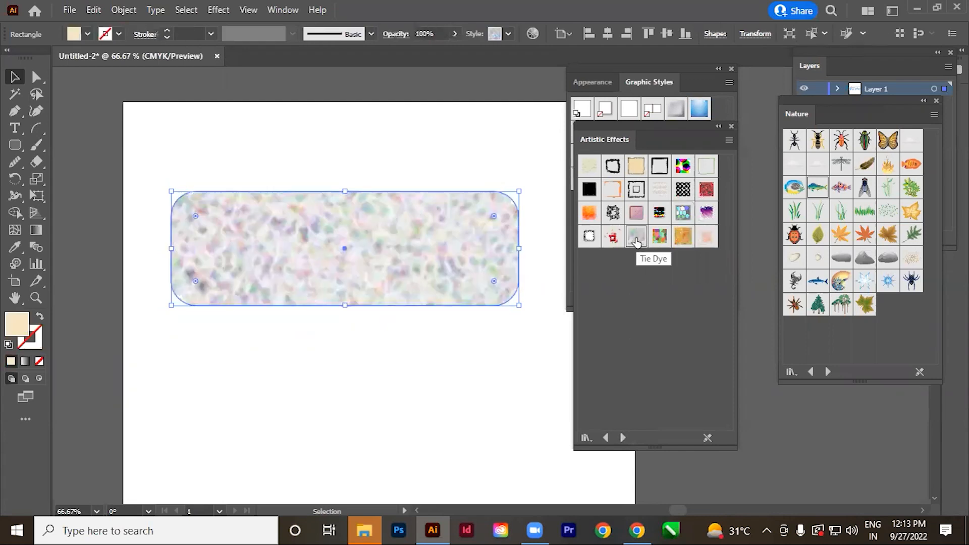
click(613, 237)
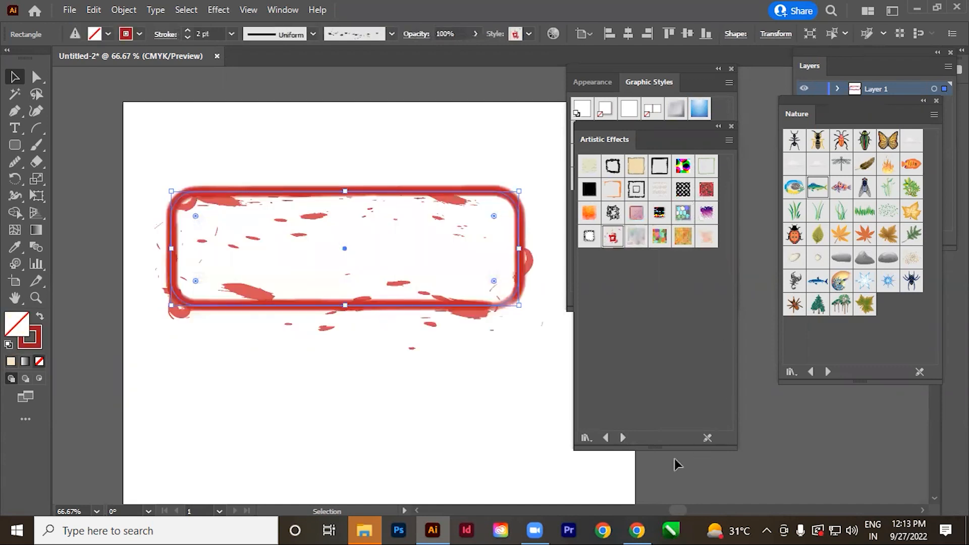
Load the Buttons and Rollovers library and apply the blurred multicolour, glossy blue, Steel Normal and darker steel styles in turn to the rectangle.
click(623, 438)
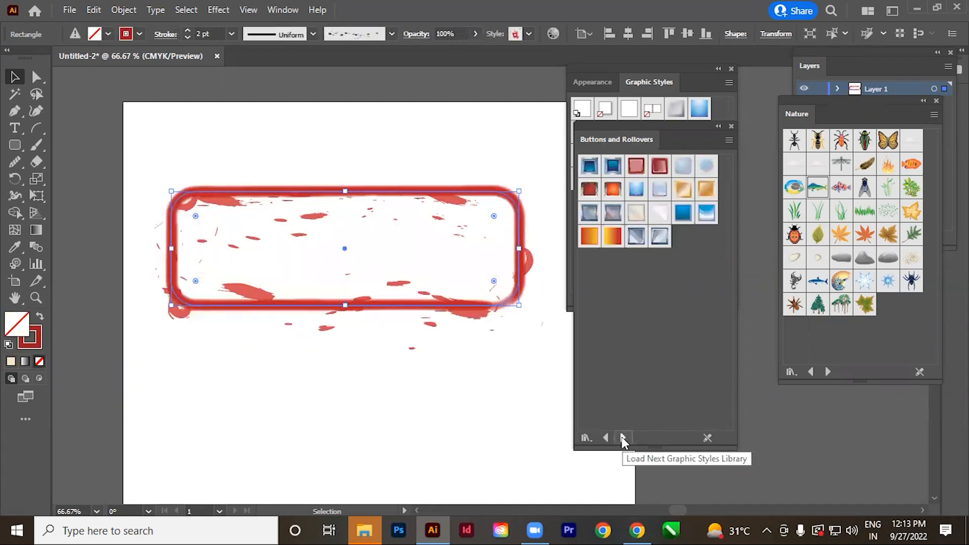
click(613, 214)
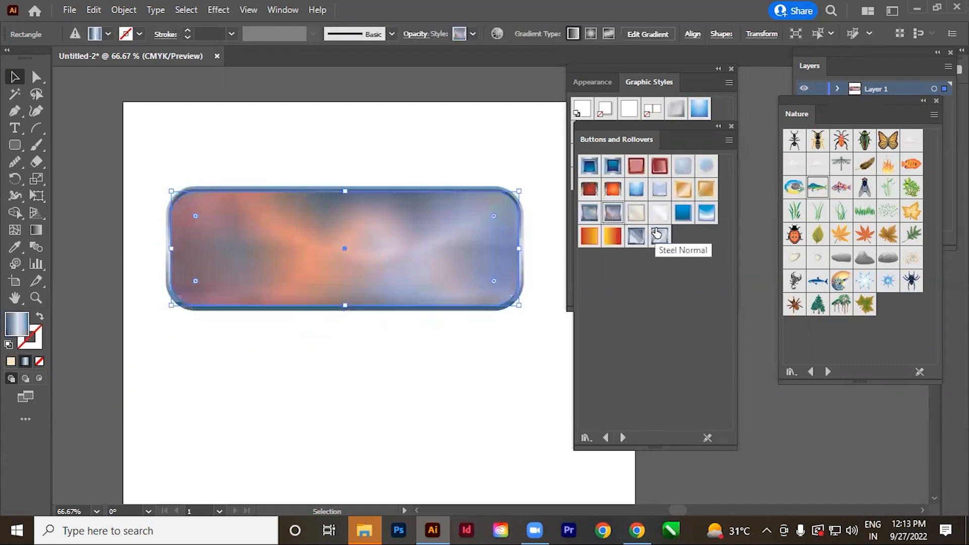
click(702, 211)
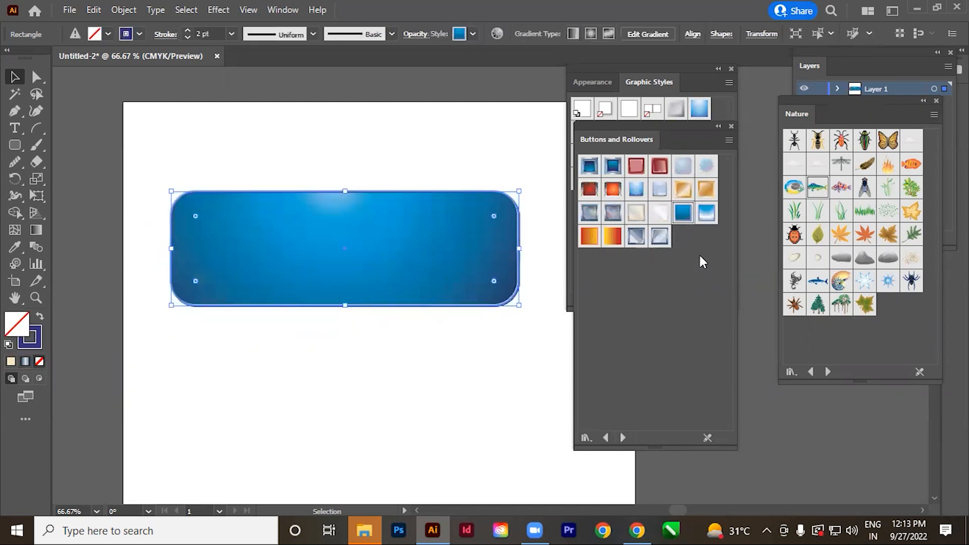
click(656, 244)
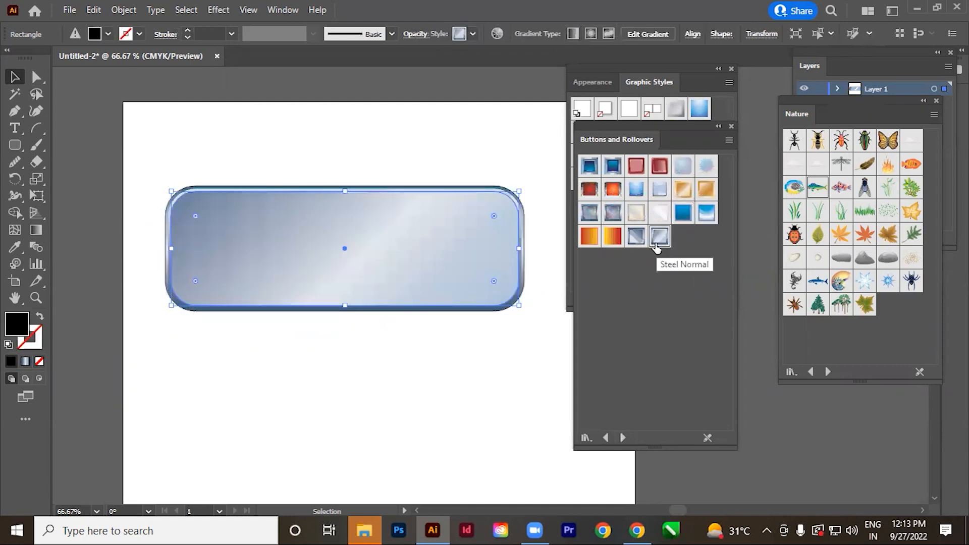
click(637, 239)
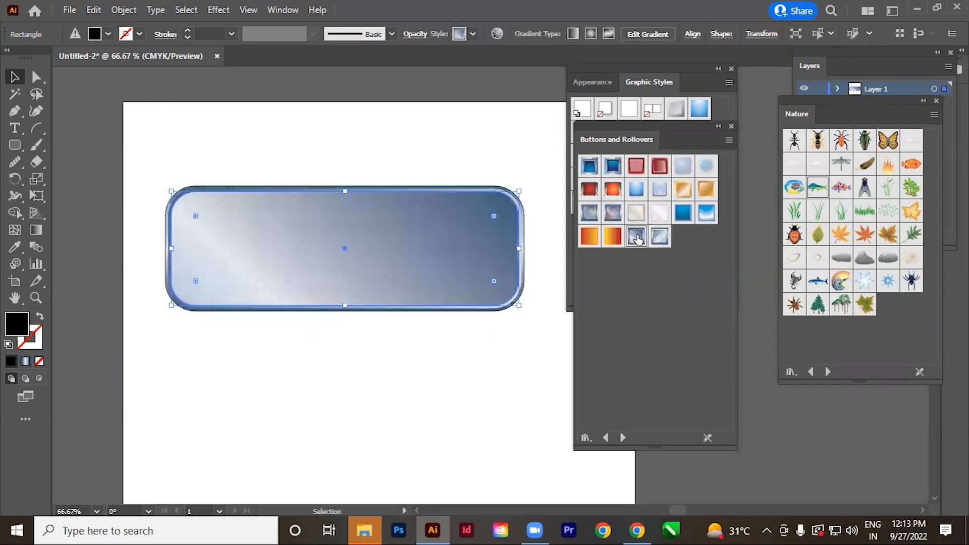
Load the Illuminate Styles library and apply gold, yellow and orange glossy styles in turn to the rounded rectangle.
click(623, 438)
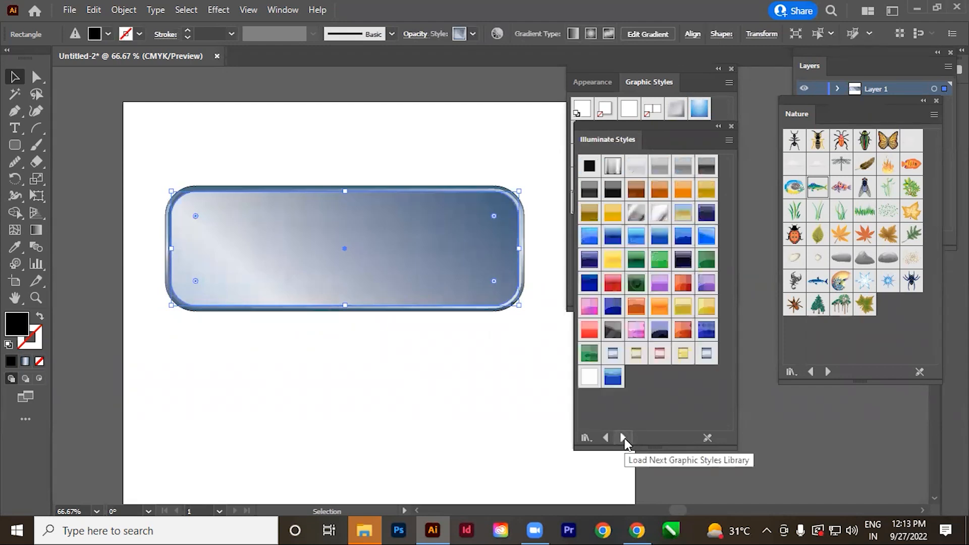
click(696, 217)
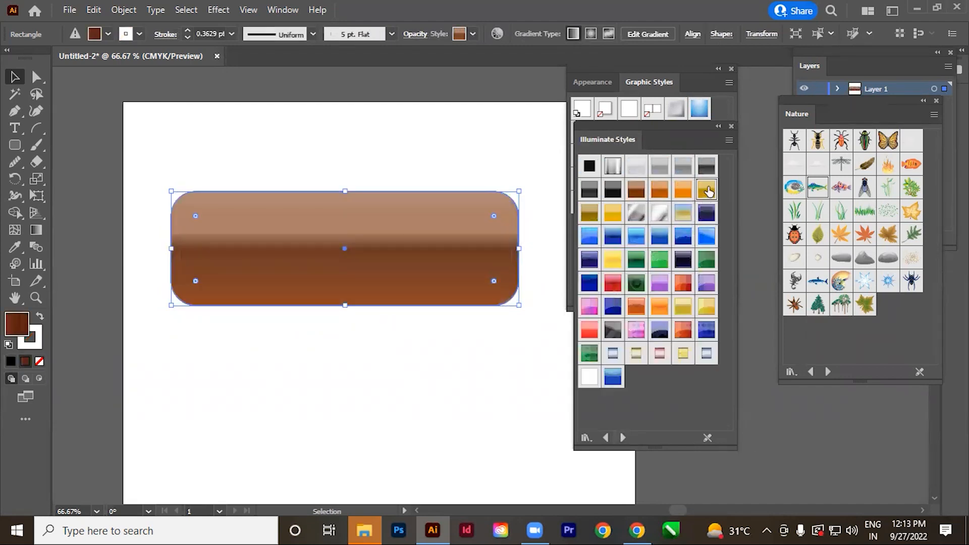
click(706, 190)
click(612, 260)
click(638, 304)
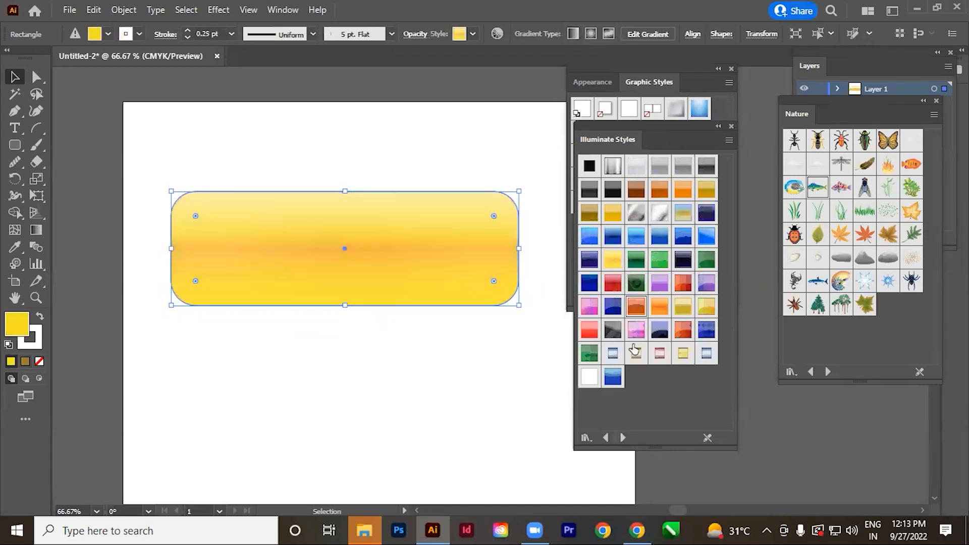
Apply the red and Pink Arrows Arched Highlight styles to the rounded rectangle, followed by the blue style from the Image Effects library.
click(589, 331)
click(637, 331)
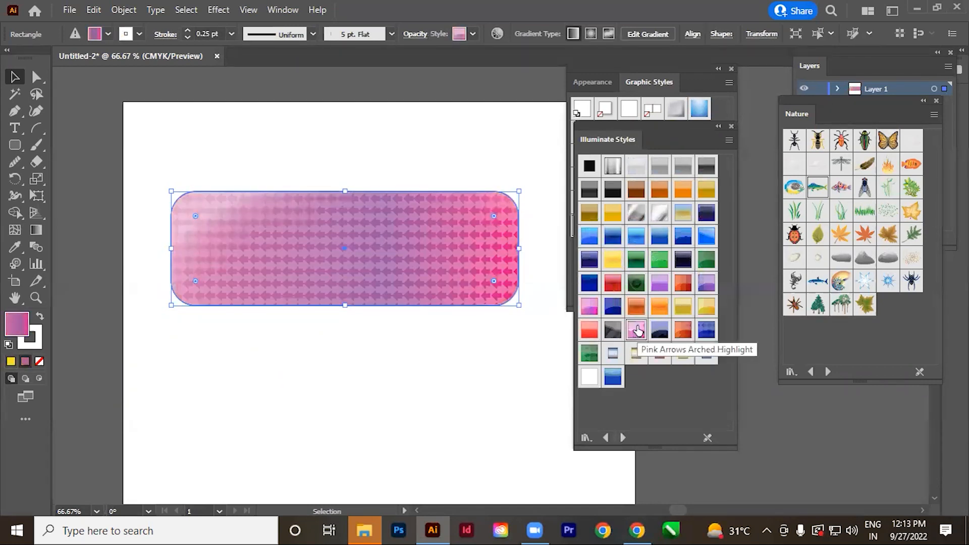
click(623, 438)
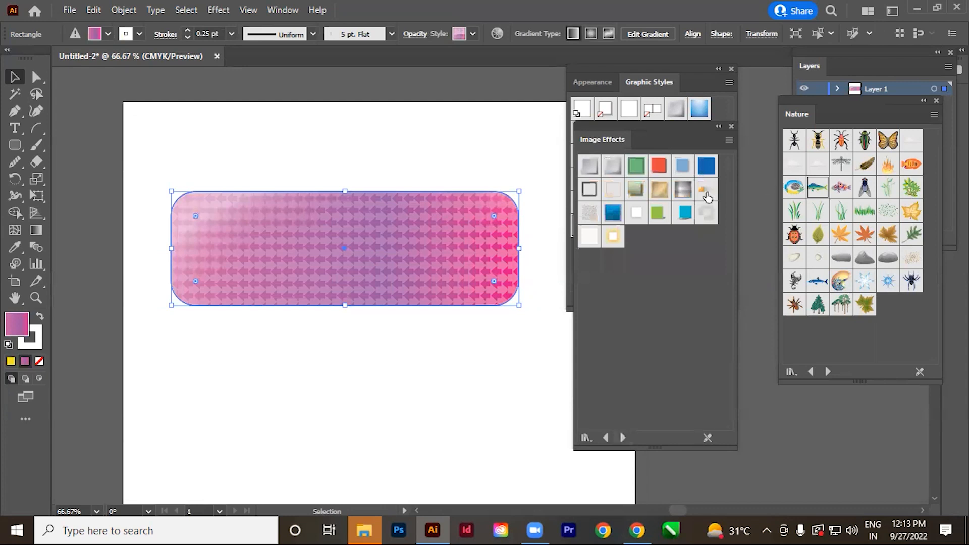
click(613, 213)
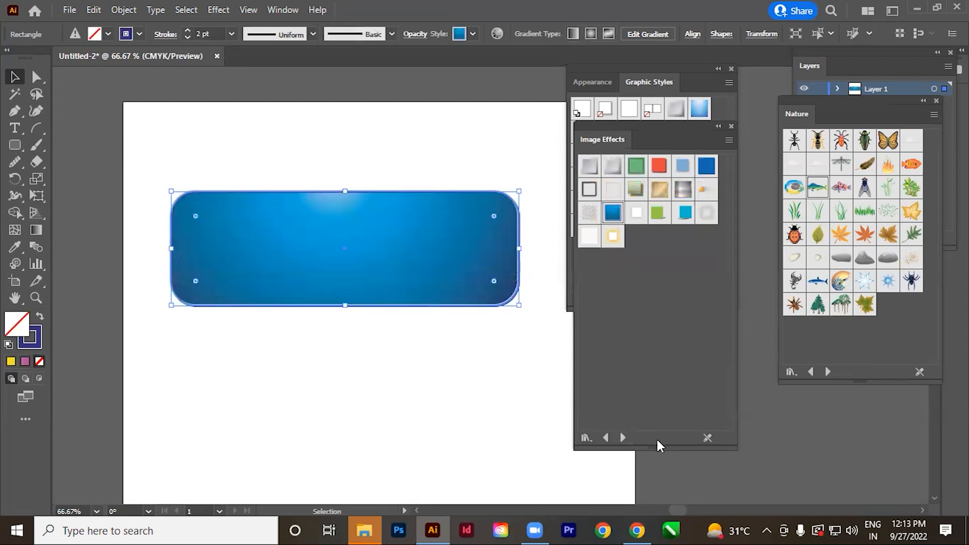
Load the Neon Effects library and apply orange, purple, lime, pale yellow and light purple neon styles in turn to the rounded rectangle.
click(623, 438)
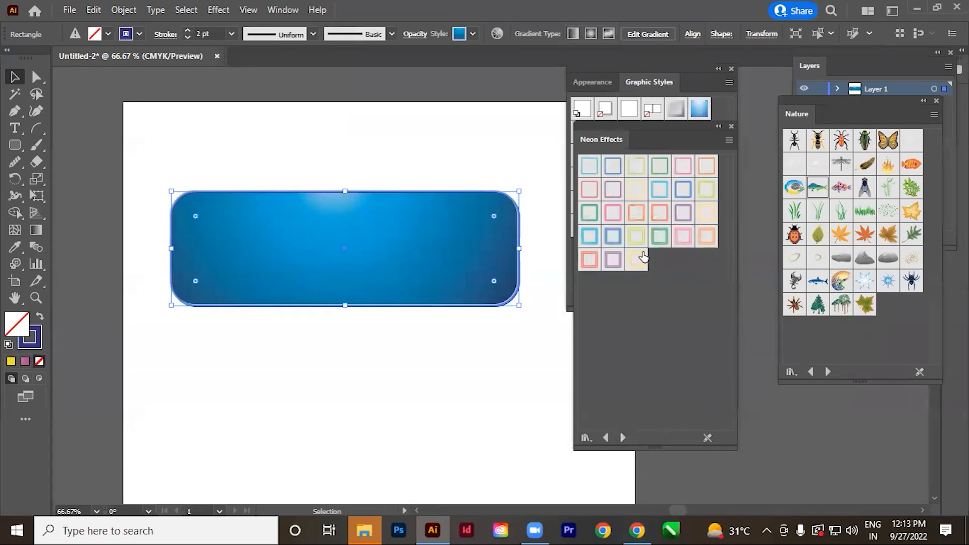
click(632, 210)
click(681, 212)
click(709, 191)
click(716, 212)
click(616, 190)
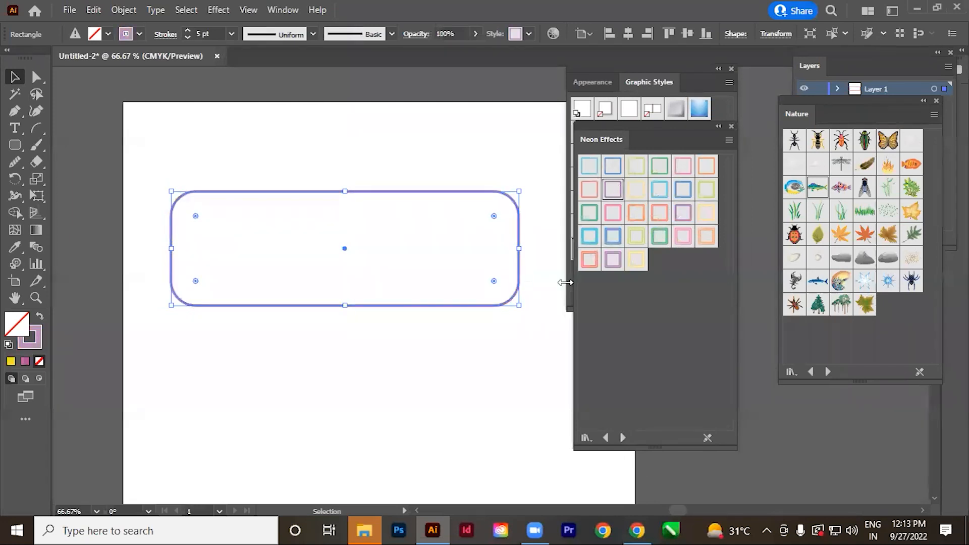
click(471, 360)
Create the text STYLE below the rounded rectangle and enlarge it to about 115 pt.
drag(423, 423, 435, 417)
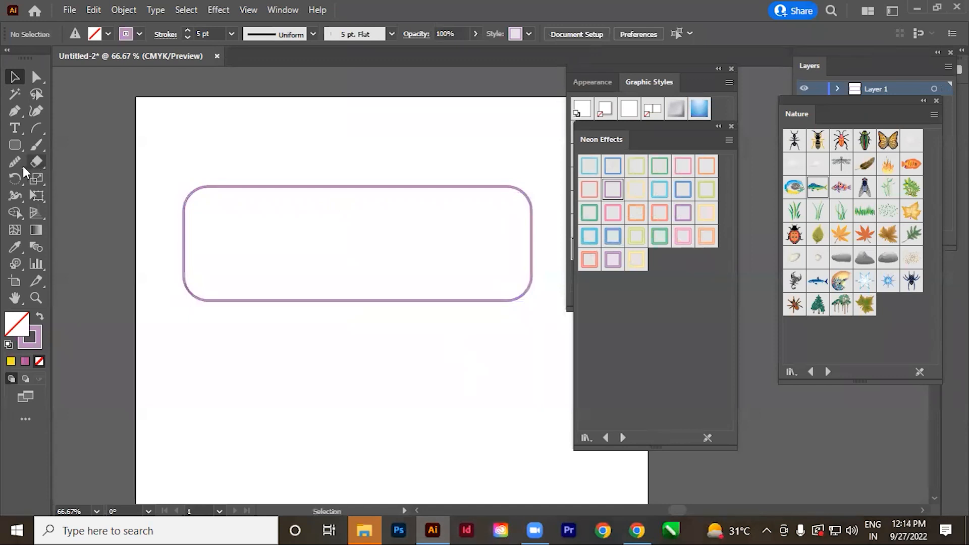
click(15, 131)
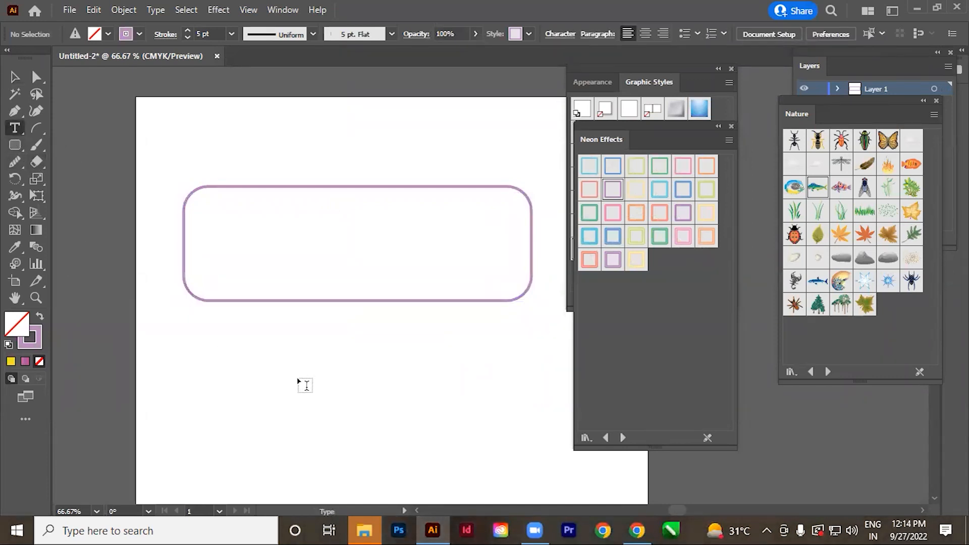
click(307, 376)
text(STYLE)
key(Escape)
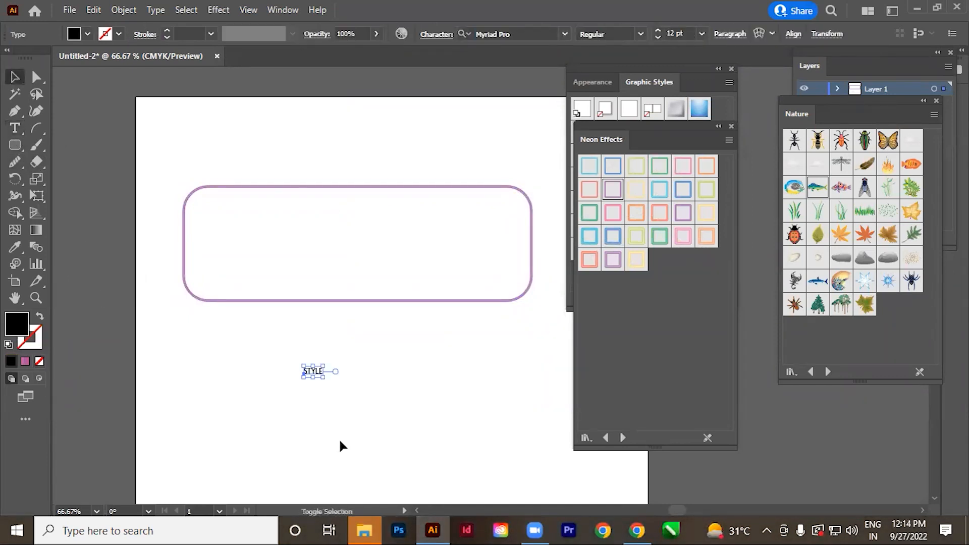
drag(325, 382, 361, 410)
Try the cyan, lime, orange, blue and light blue Neon Effects styles in turn on the STYLE text.
click(597, 246)
click(706, 192)
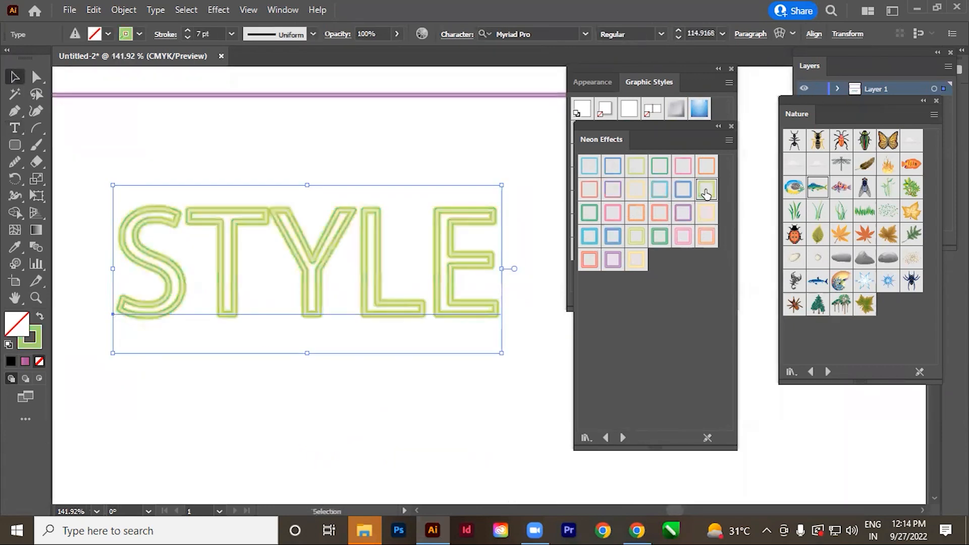
click(707, 235)
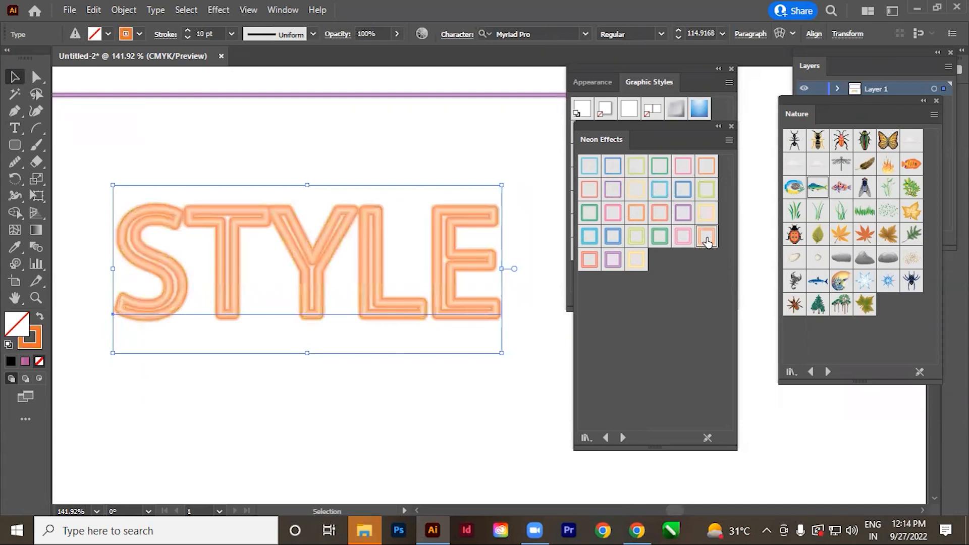
click(612, 167)
click(589, 166)
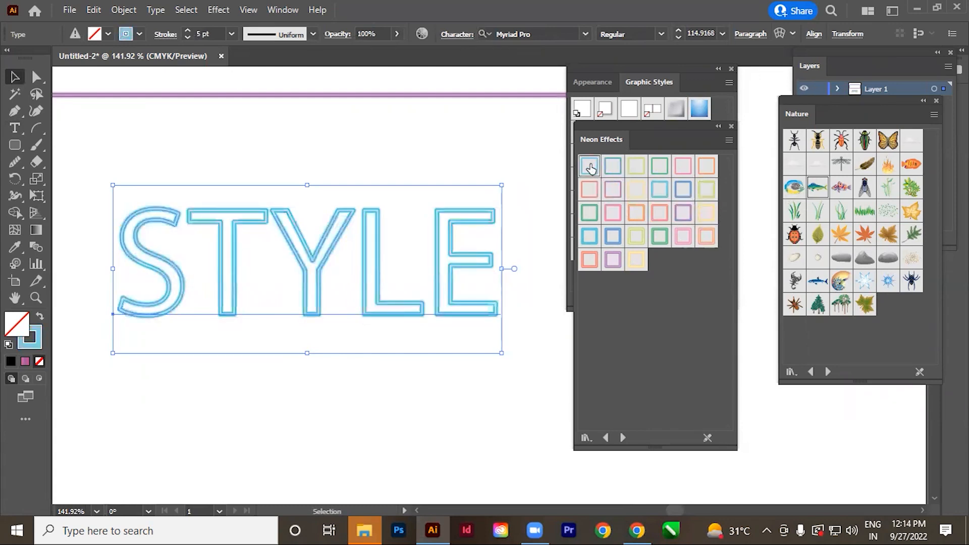
click(446, 426)
click(403, 271)
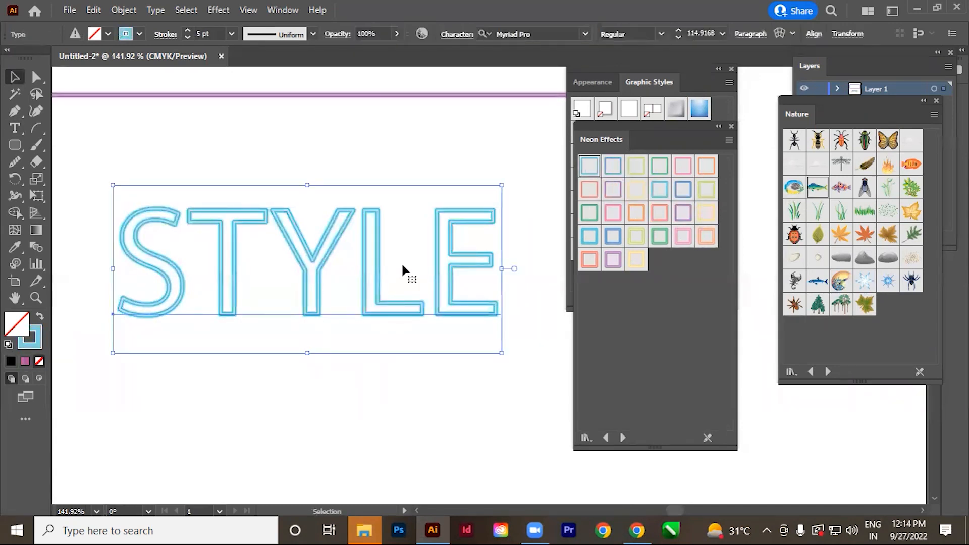
Load the Scribble Effects library and try Scribble 15, blue-violet, Scribble 5, blue and orange-red styles on the STYLE text.
click(624, 438)
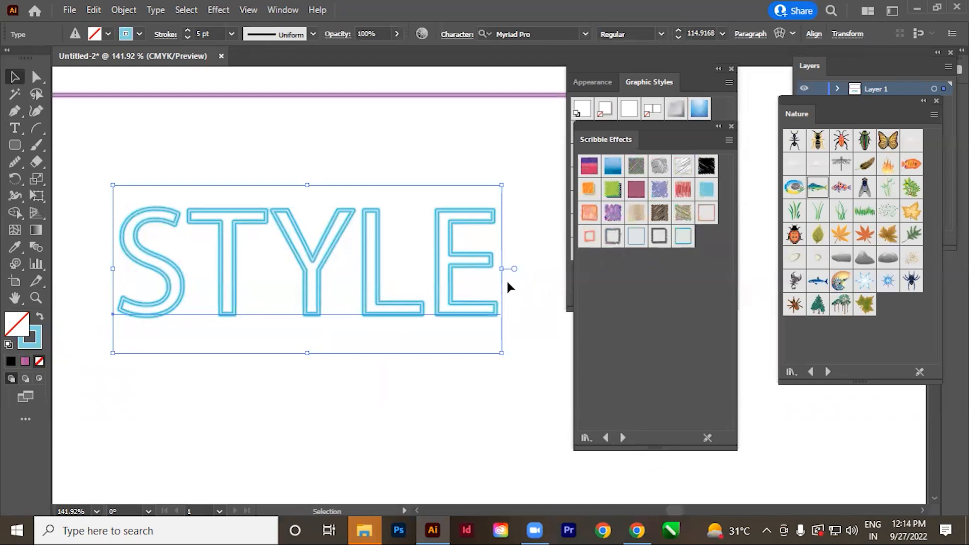
click(627, 215)
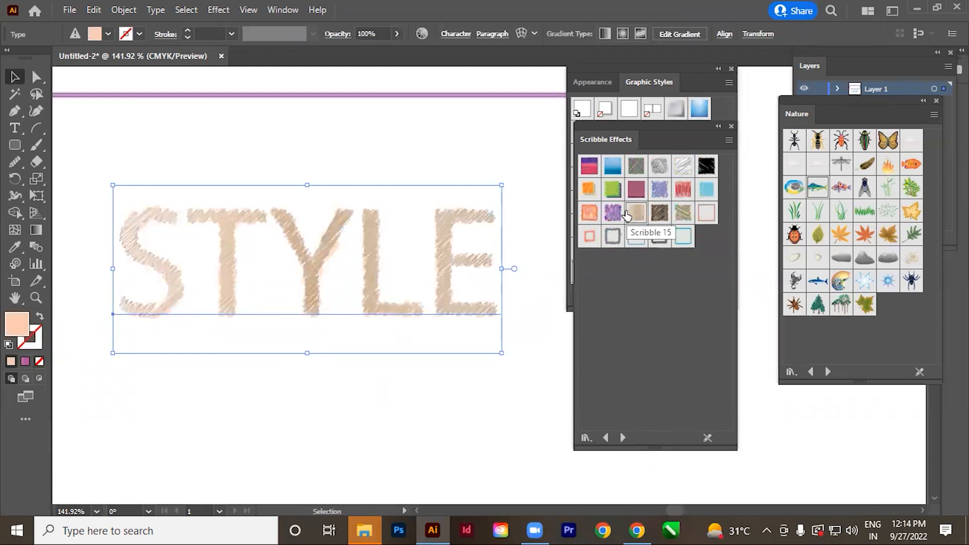
click(666, 195)
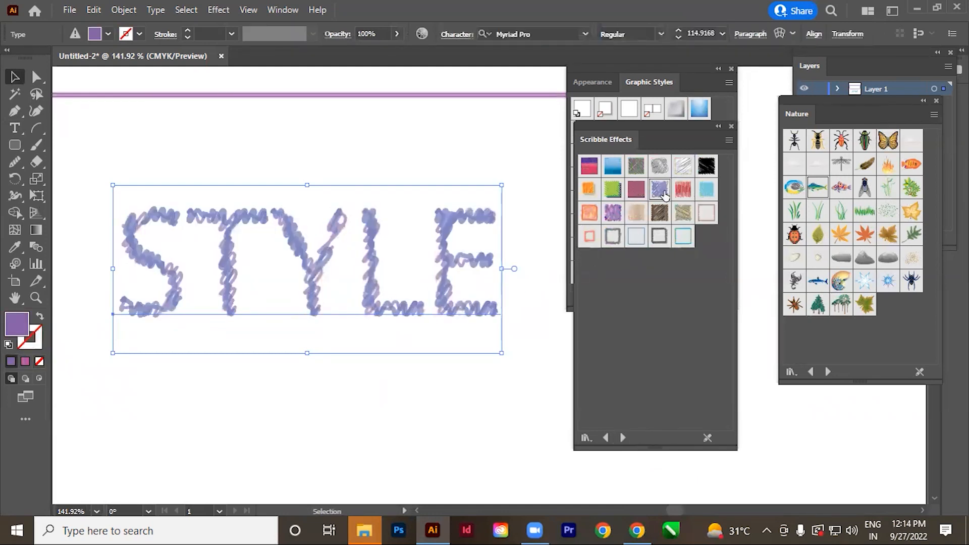
click(685, 166)
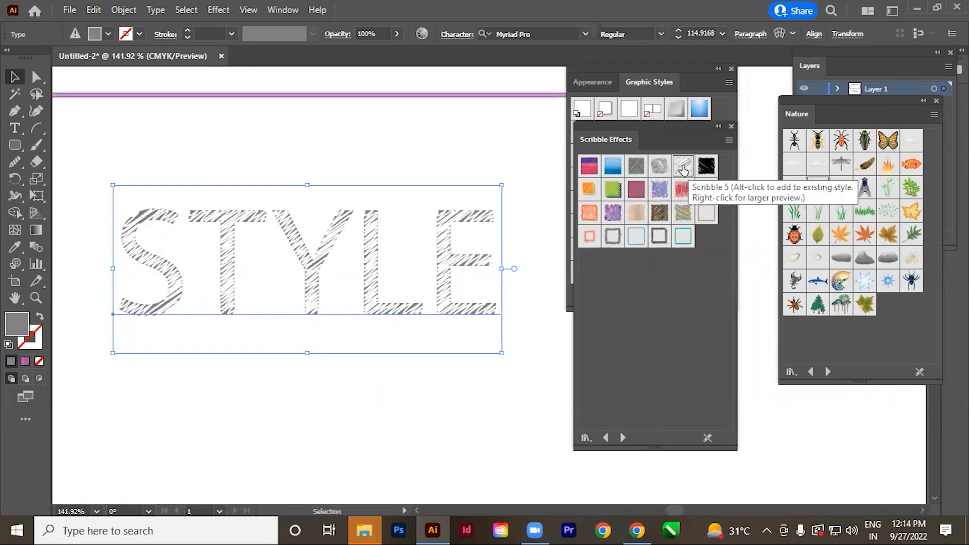
click(613, 167)
click(589, 212)
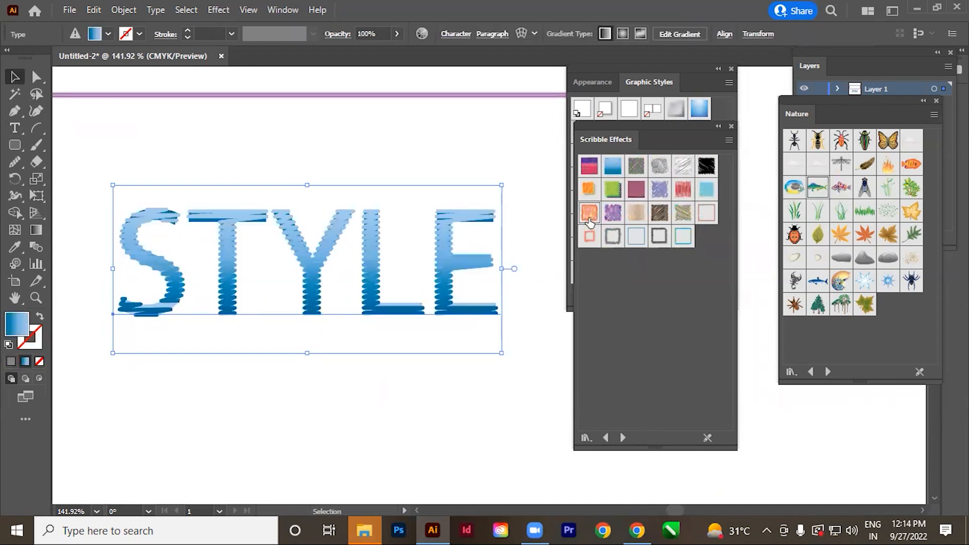
Load the Textures library and apply the green, tan, grey and RGB Fur styles in turn to the STYLE text.
click(623, 438)
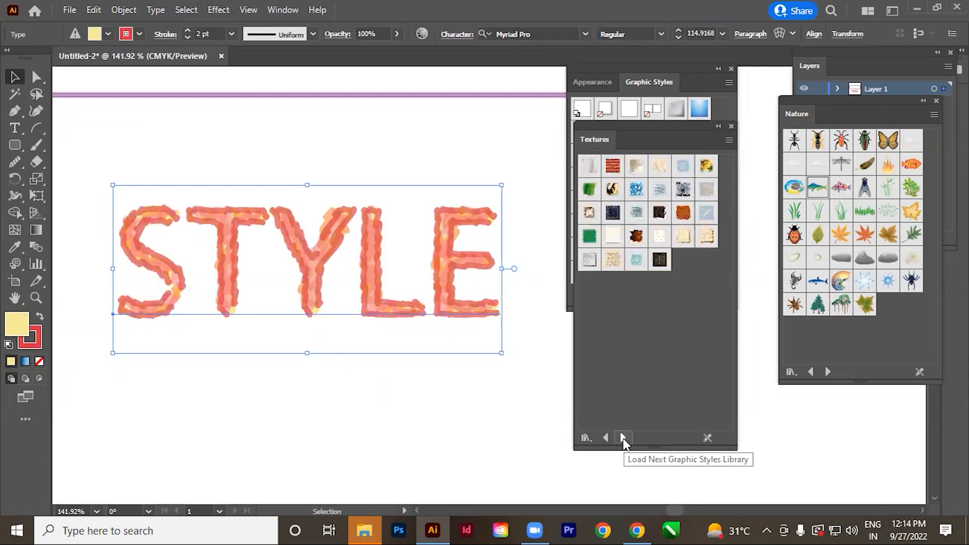
click(587, 241)
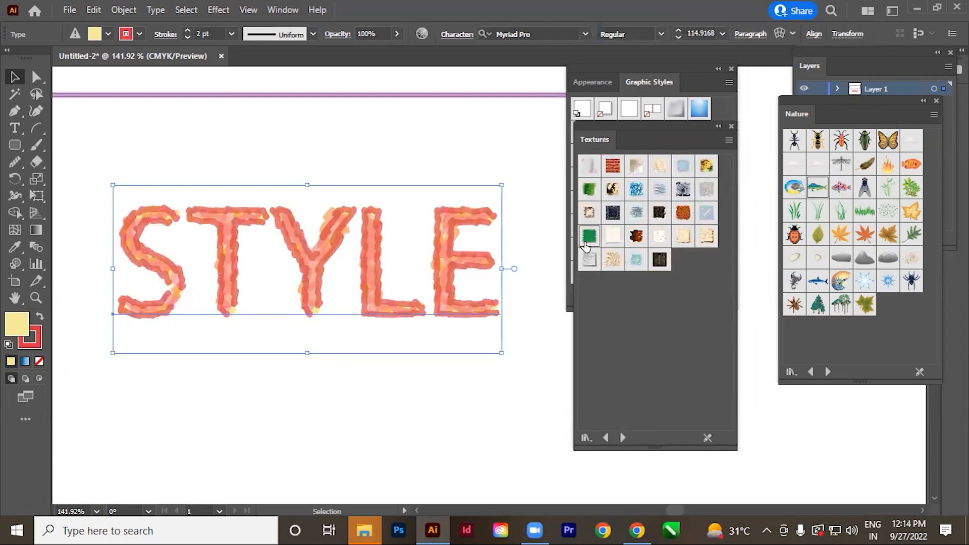
click(613, 260)
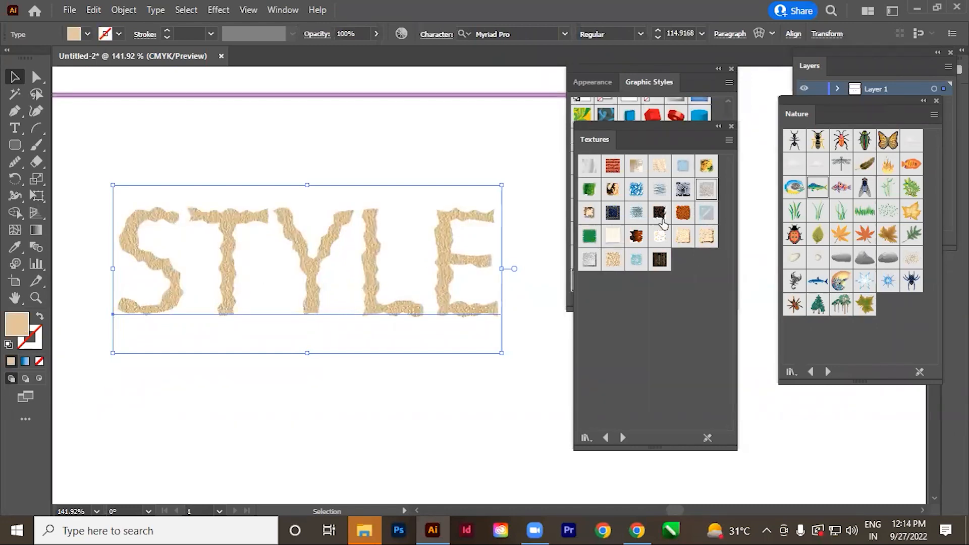
click(706, 194)
click(689, 214)
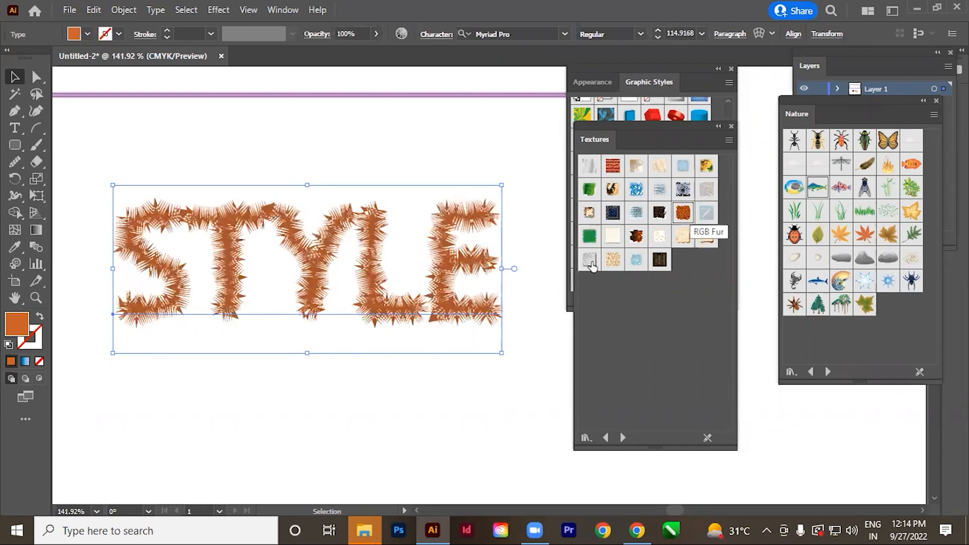
Load the Type Effects library and apply the brown wood and Jiggle styles in turn to the STYLE text.
click(623, 438)
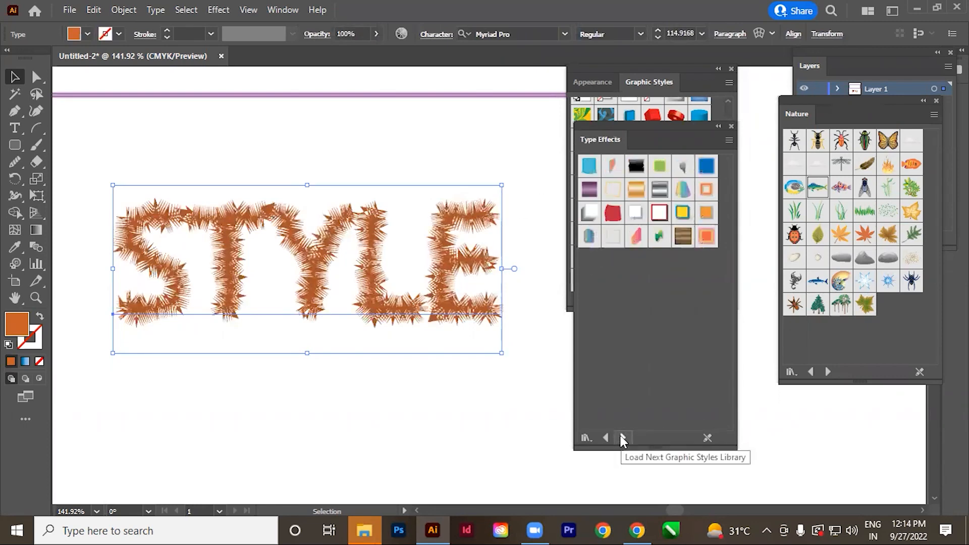
click(682, 236)
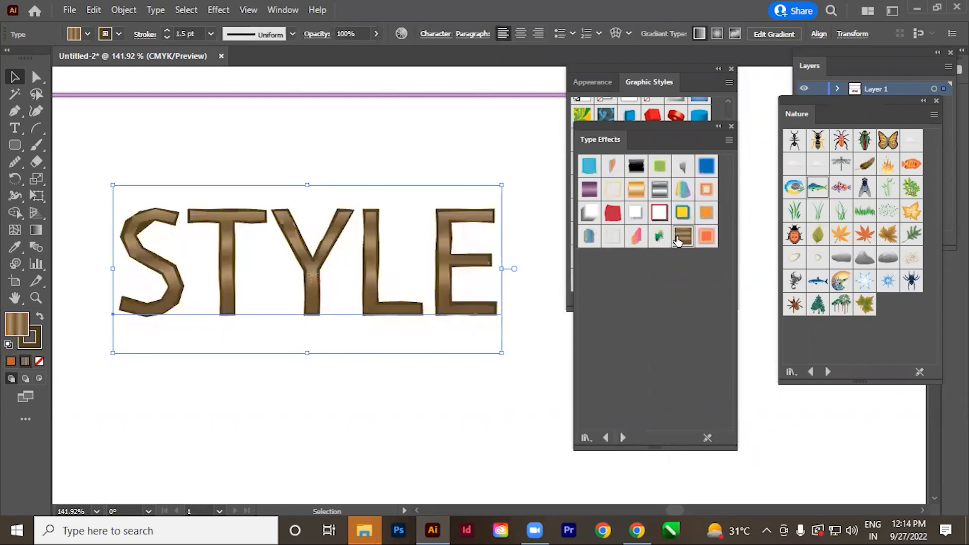
click(590, 191)
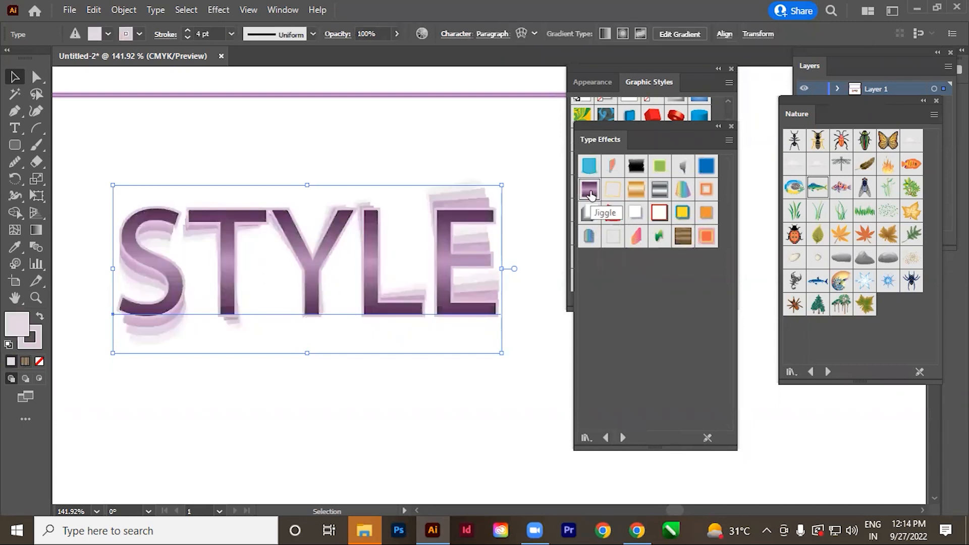
Load the Vonster Pattern Styles library and apply blue-yellow, blue-green and green swirl patterns in turn to the STYLE text.
click(623, 437)
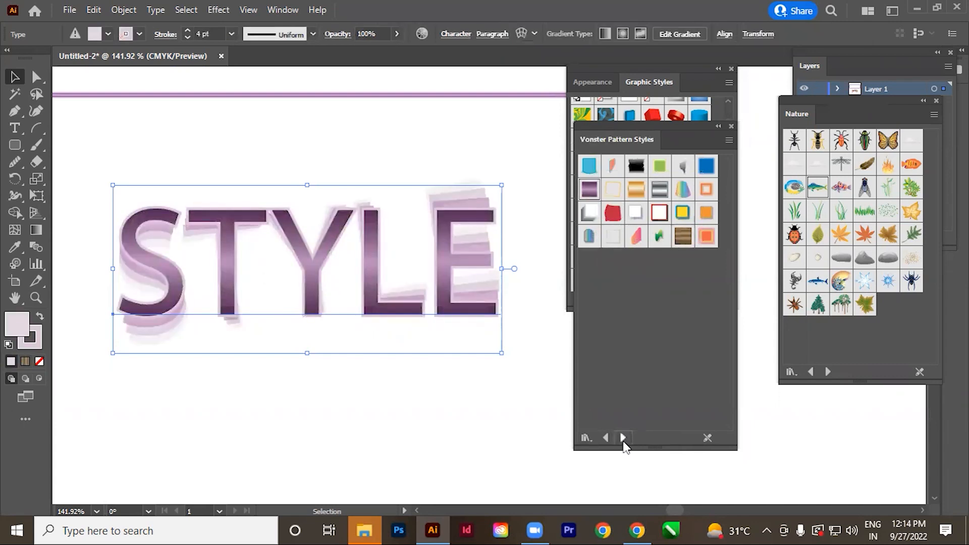
click(660, 166)
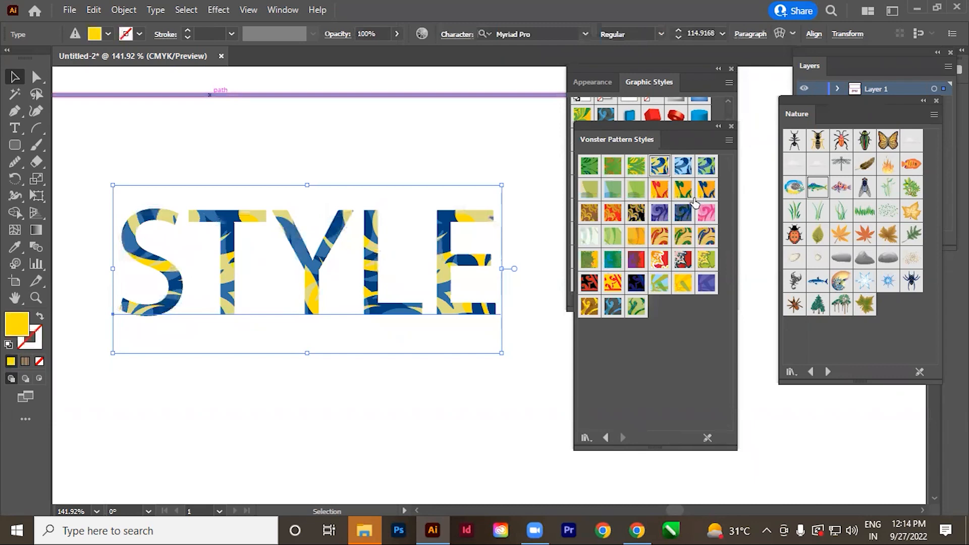
click(707, 167)
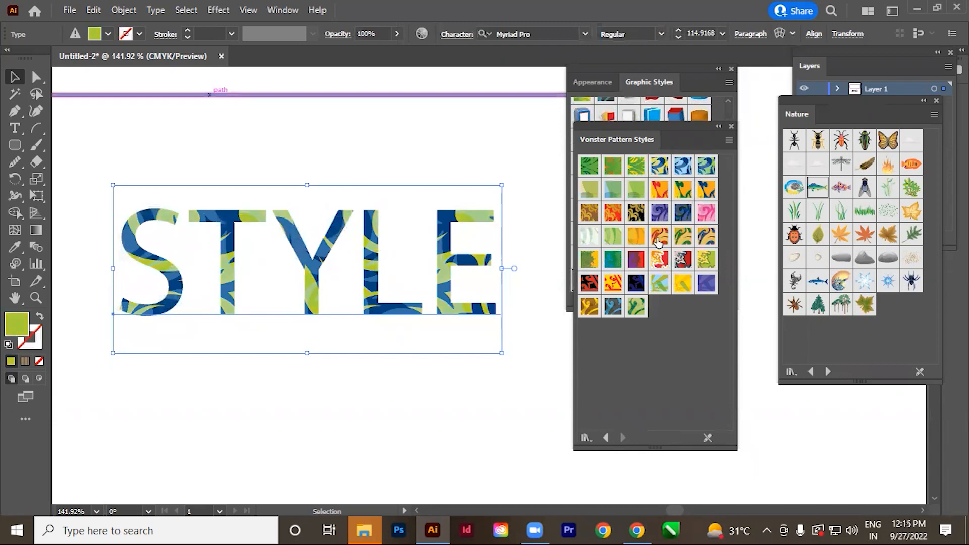
click(637, 306)
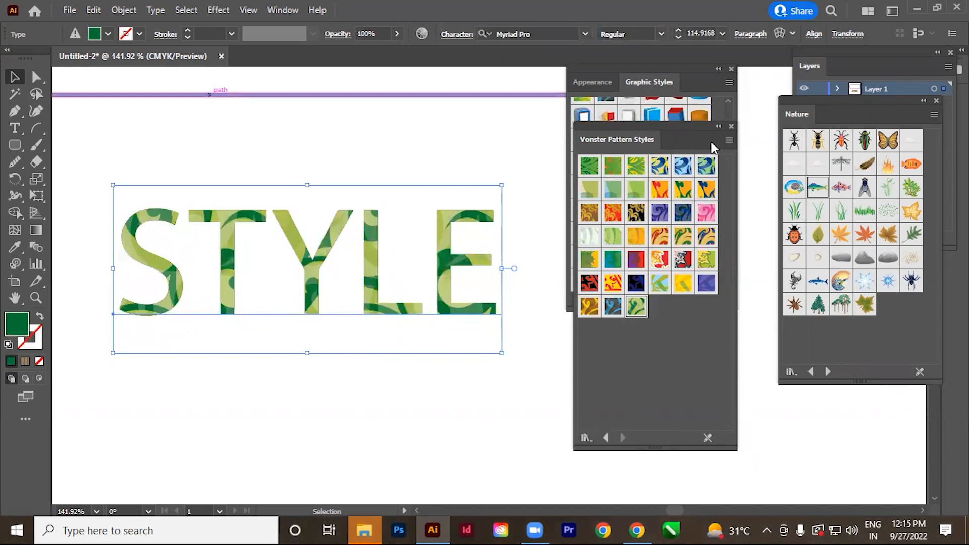
Close the Vonster Pattern Styles, Graphic Styles and Nature symbol panels.
click(730, 128)
click(732, 69)
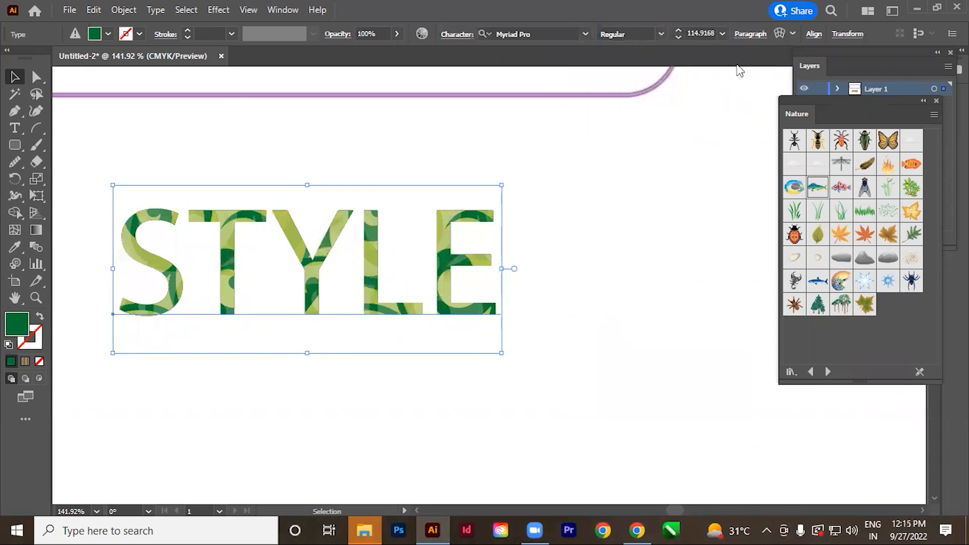
drag(813, 107, 639, 155)
click(761, 150)
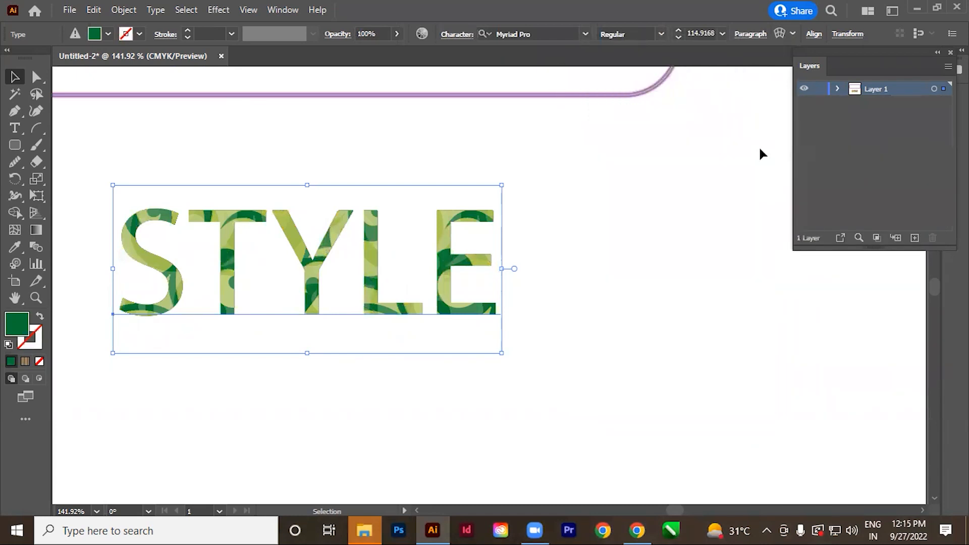
Delete the rounded rectangle and the STYLE text to clear the artboard.
click(608, 298)
ctrl+alt+click(440, 246)
ctrl+alt+click(440, 246)
ctrl+alt+click(440, 246)
ctrl+alt+click(440, 246)
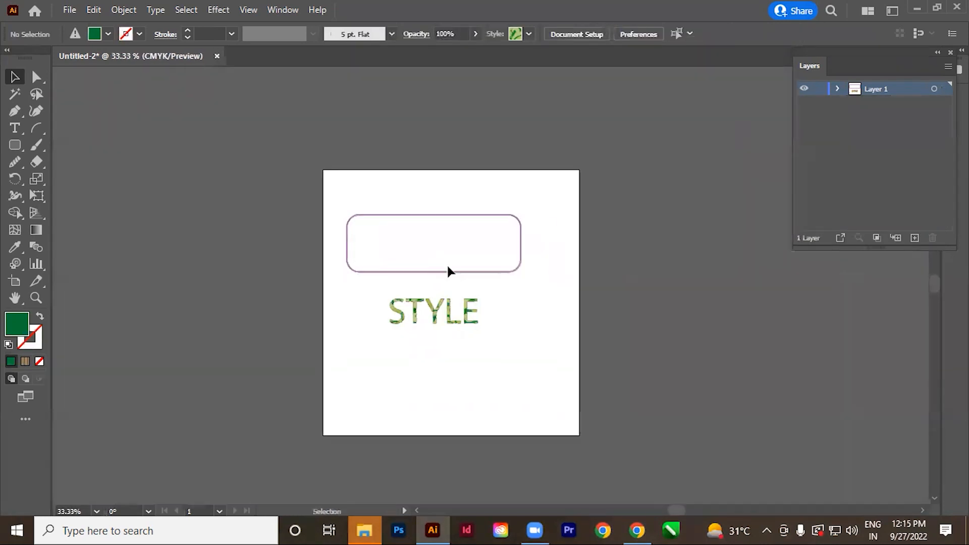
key(ctrl+a)
key(Delete)
Move Artboard 1 with the Artboard tool to about X 105 pt, Y 365 pt.
drag(509, 305, 508, 275)
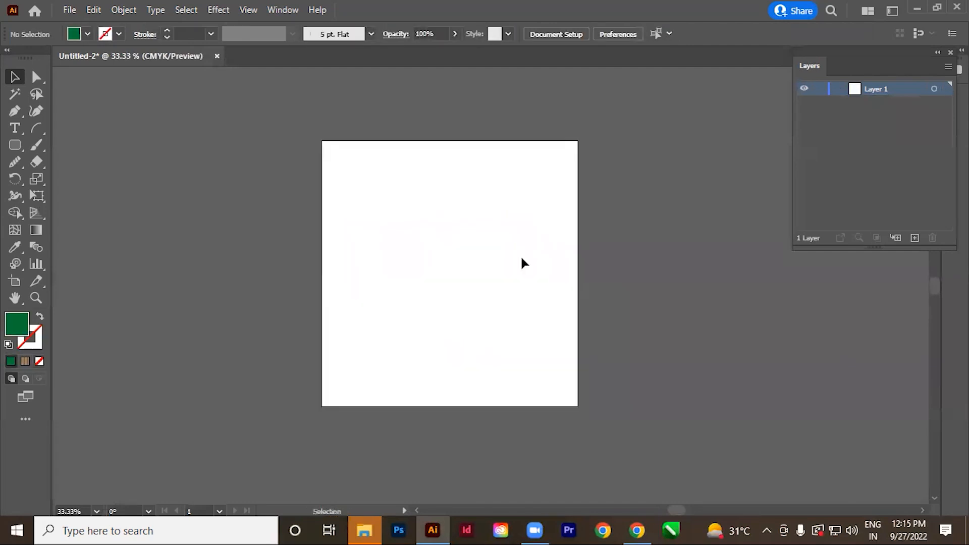
click(16, 284)
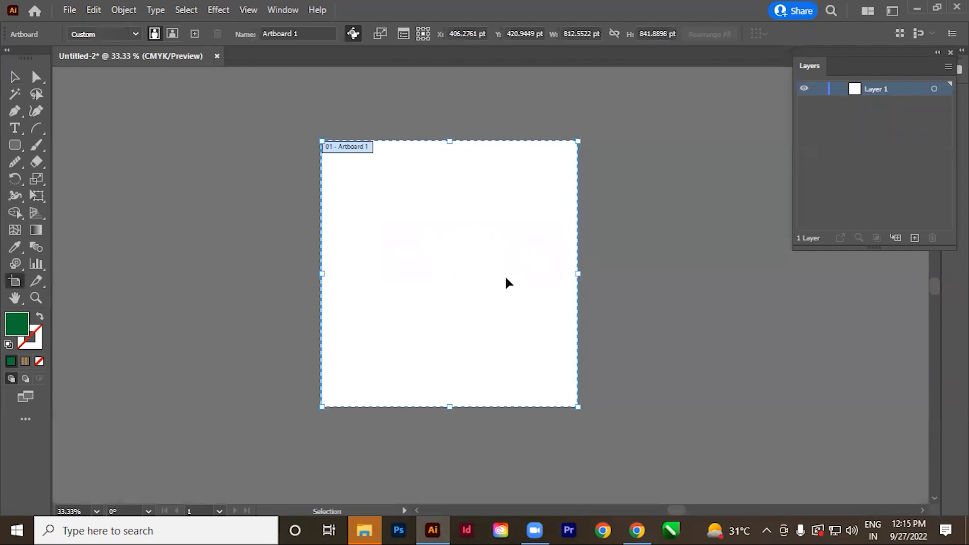
mouse_move(515, 277)
mouse_down()
mouse_move(408, 326)
mouse_move(461, 292)
mouse_move(421, 254)
mouse_up()
Draw a second artboard about 657 by 952 pt beside Artboard 1 and delete it.
drag(512, 119, 722, 419)
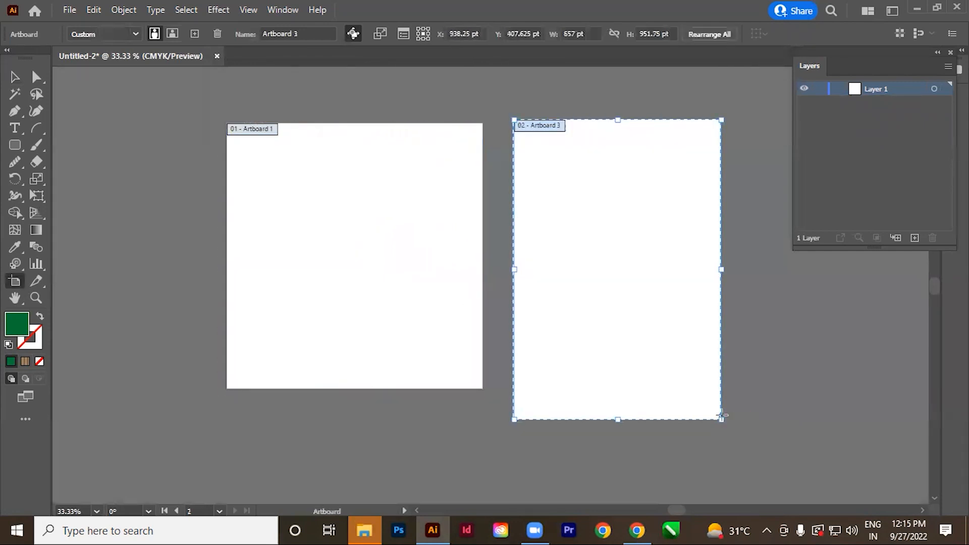
key(Delete)
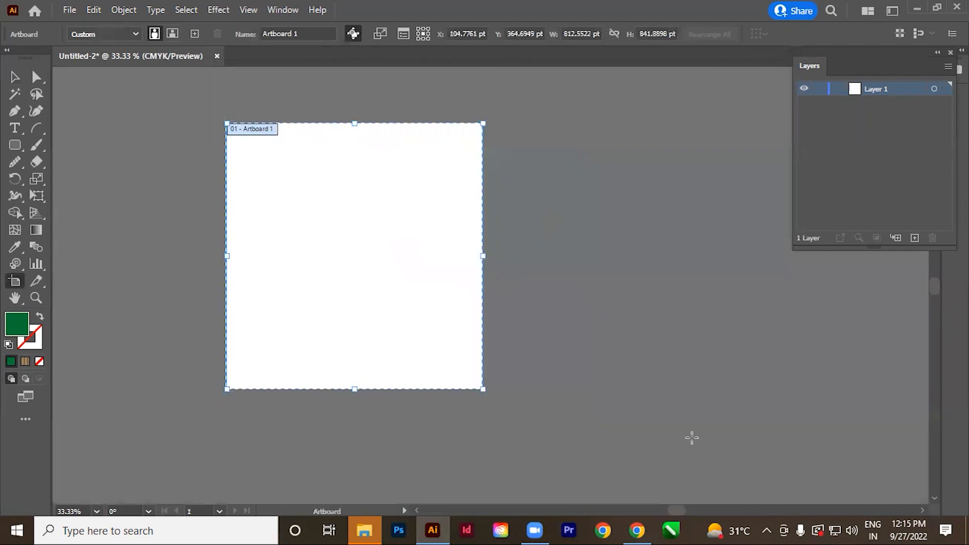
Close the Untitled-2 document without saving its changes.
click(38, 282)
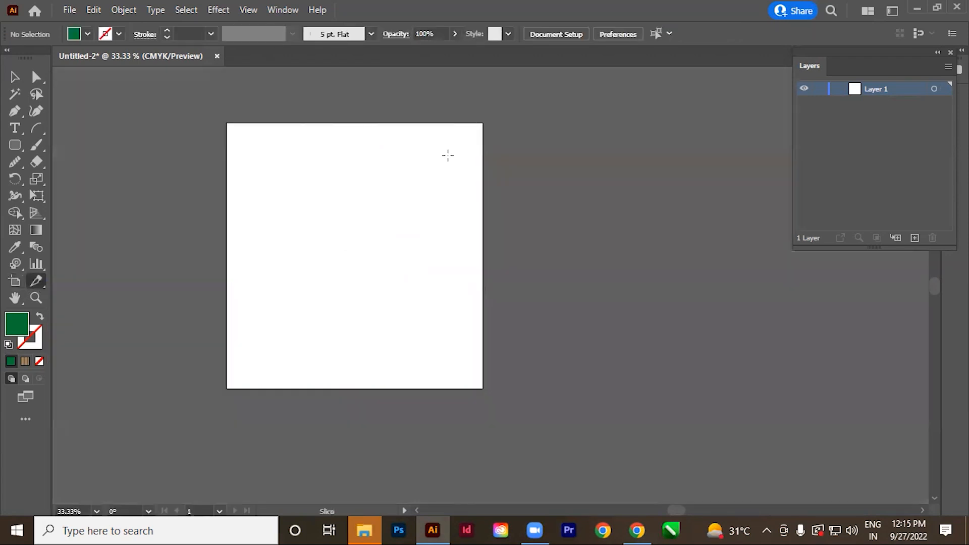
click(14, 76)
key(space)
drag(277, 299, 429, 337)
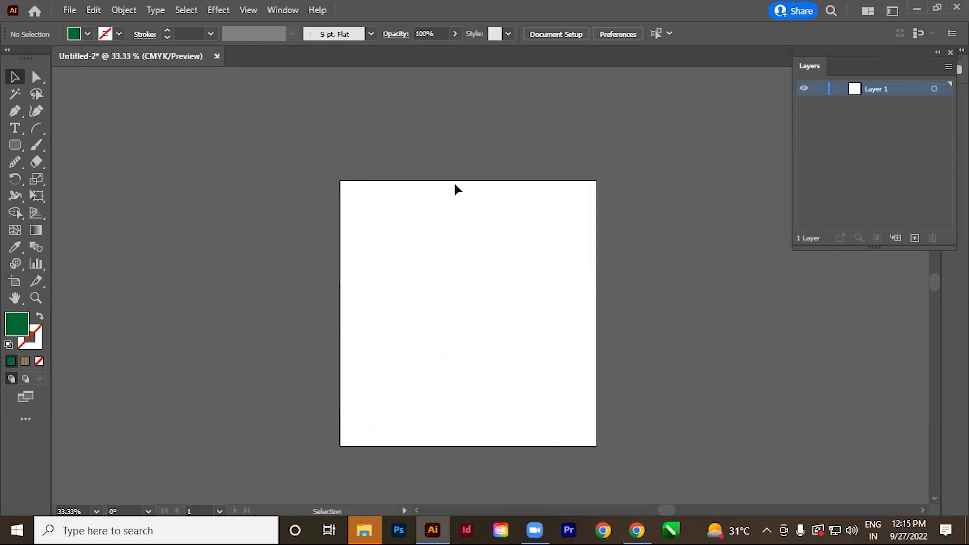
key(ctrl+w)
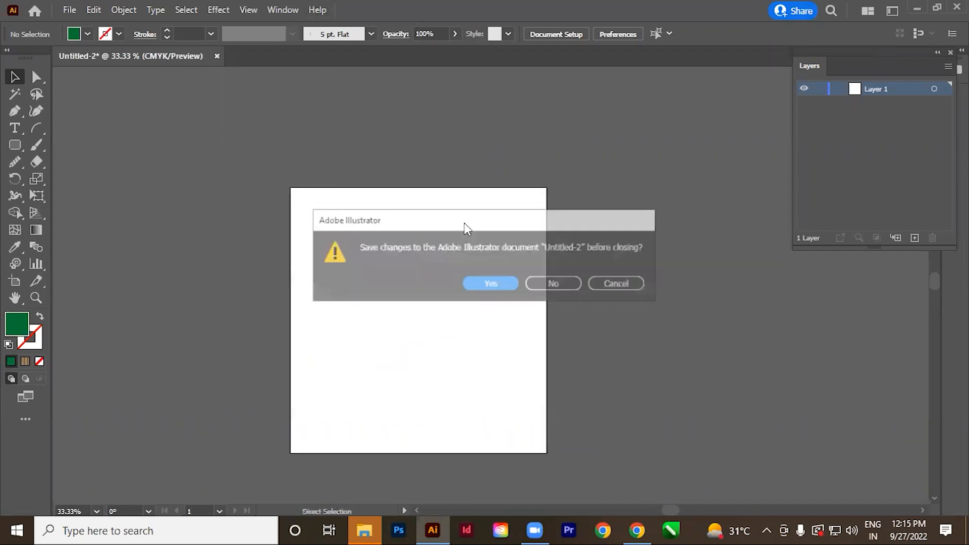
click(554, 283)
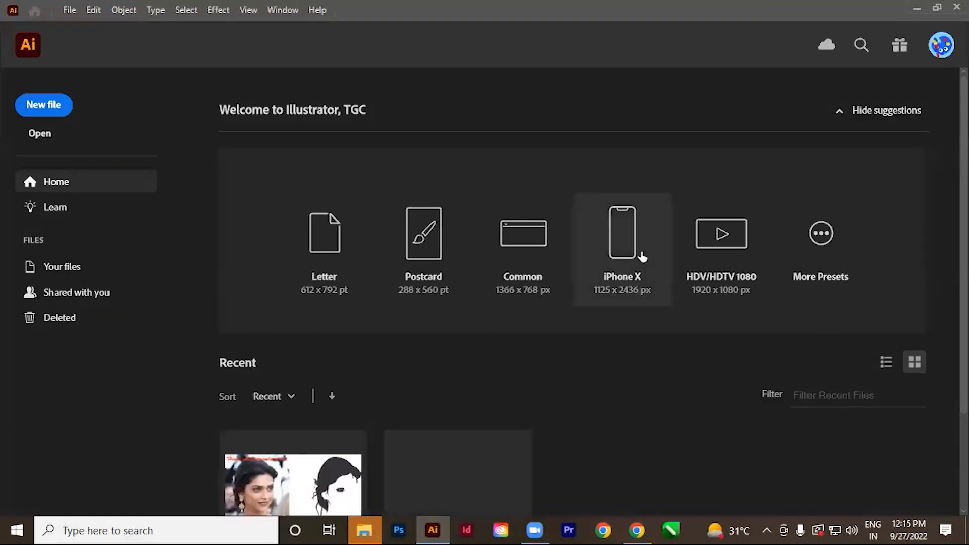
Create a new portrait A4 document in CMYK colour with one artboard.
click(70, 9)
click(83, 25)
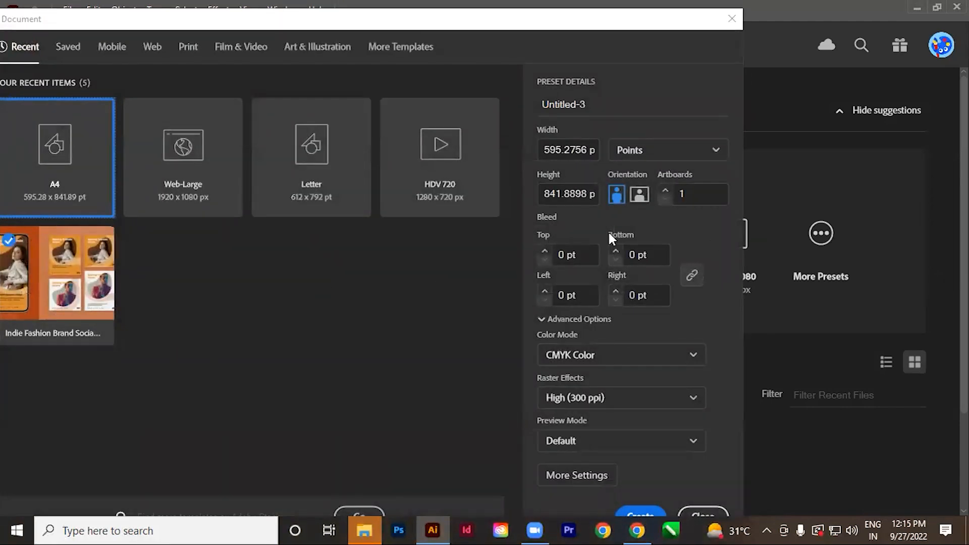
key(Return)
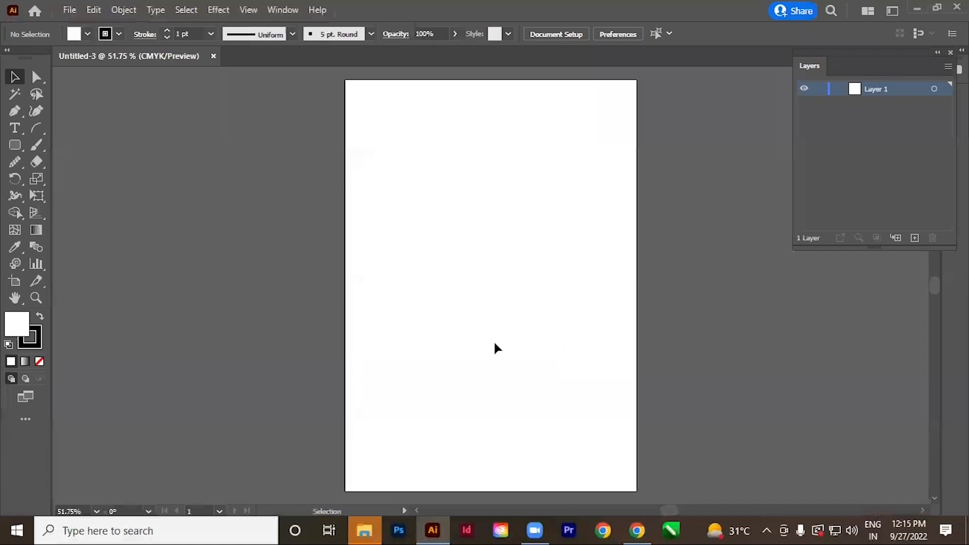
Place the basic shapes image from the Refrences folder onto the artboard at its full size.
click(70, 10)
click(102, 266)
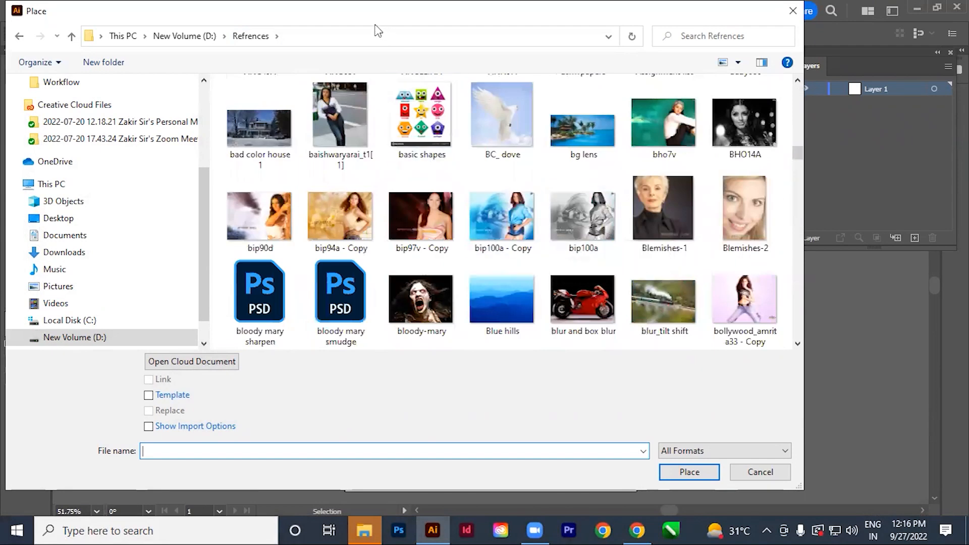
drag(376, 19, 351, 47)
click(399, 186)
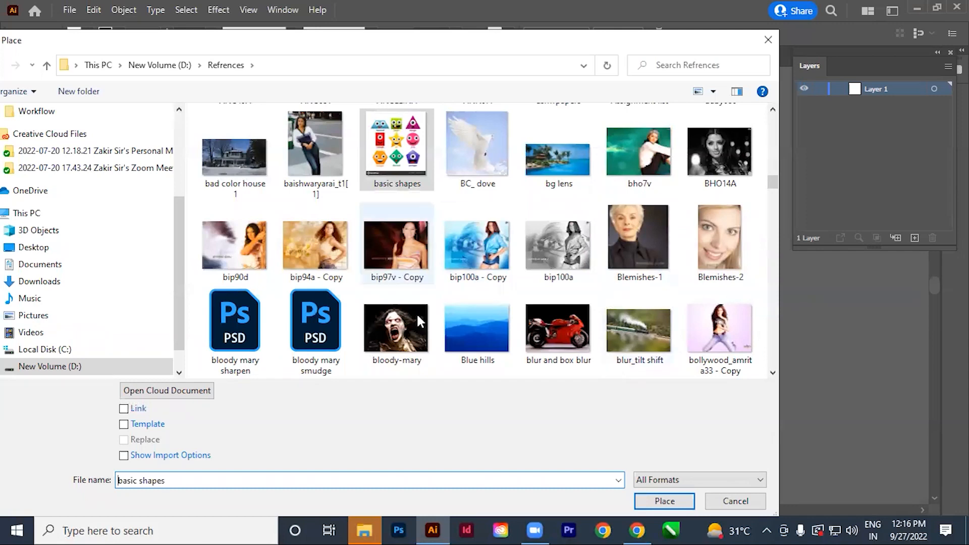
click(664, 501)
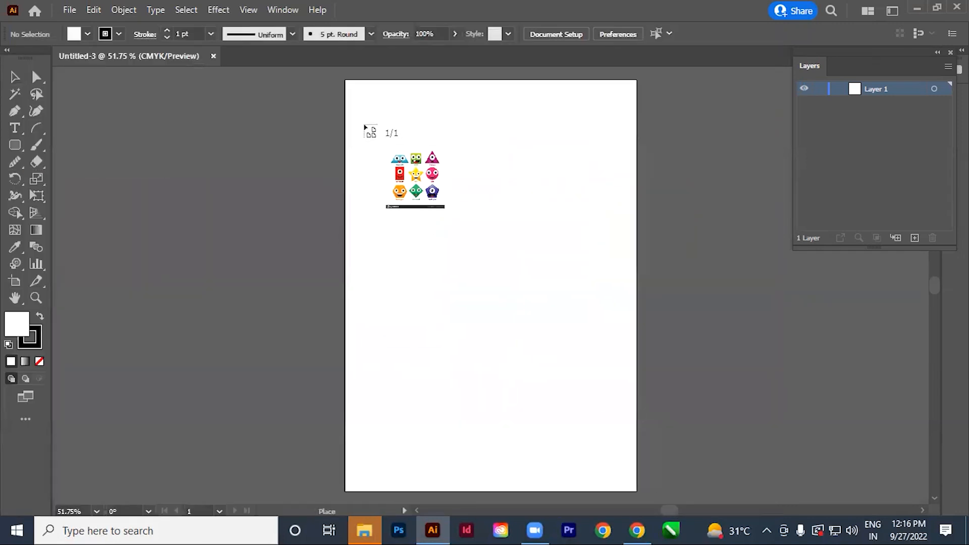
click(363, 124)
Scale the placed basic shapes image down proportionally so it fits within the artboard's width.
ctrl+alt+click(594, 315)
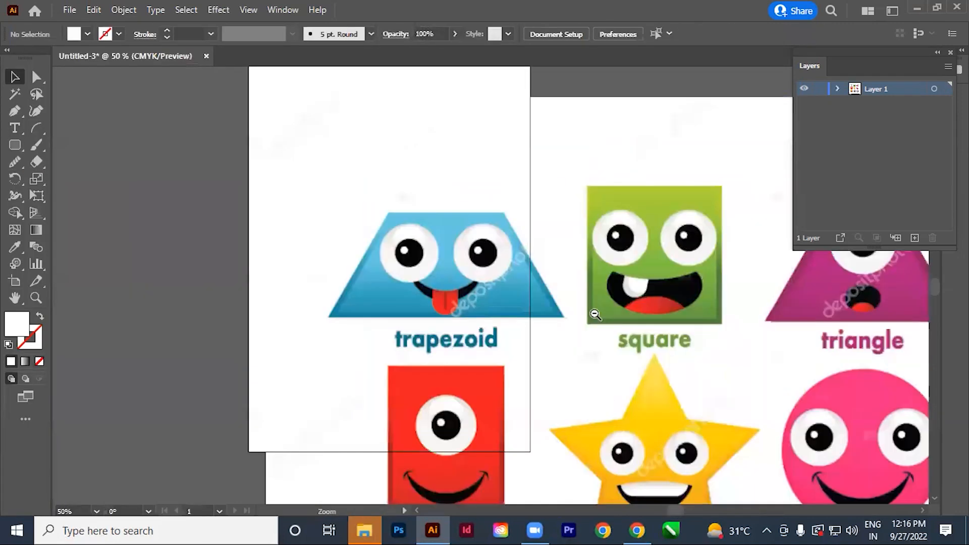
ctrl+alt+click(594, 313)
ctrl+alt+click(594, 314)
drag(528, 409, 482, 266)
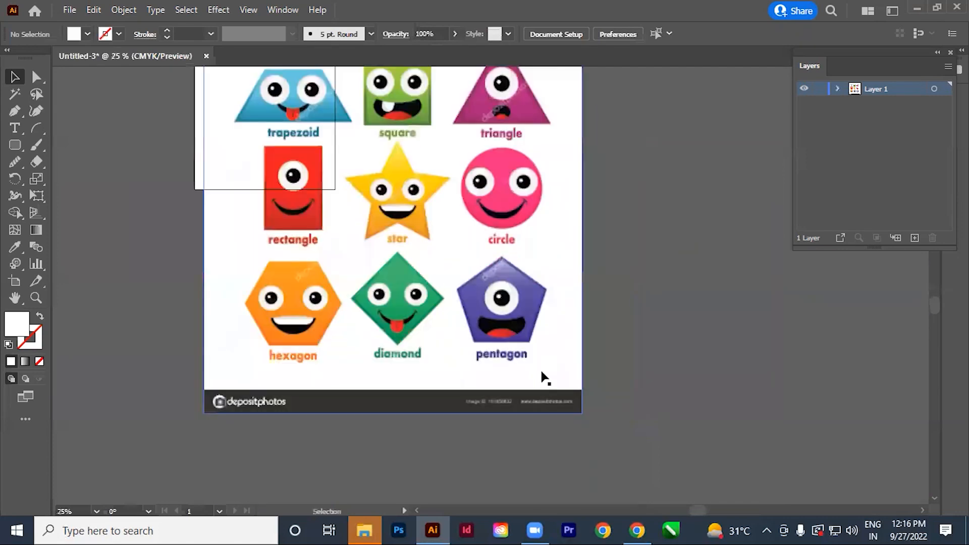
click(581, 412)
drag(583, 414, 349, 137)
drag(407, 228, 564, 386)
drag(375, 166, 590, 338)
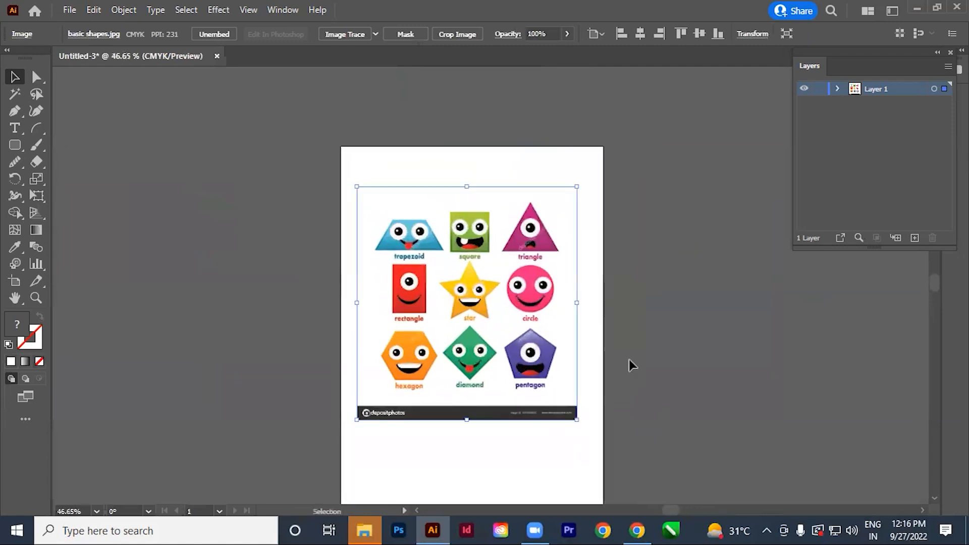
Move the basic shapes image up and centre it roughly in the upper part of the artboard.
drag(643, 418, 613, 394)
click(619, 395)
mouse_move(490, 316)
mouse_down()
mouse_move(547, 412)
mouse_move(496, 305)
mouse_up()
click(603, 365)
drag(604, 366, 611, 321)
drag(467, 264, 467, 258)
click(621, 336)
drag(616, 341, 605, 346)
click(453, 278)
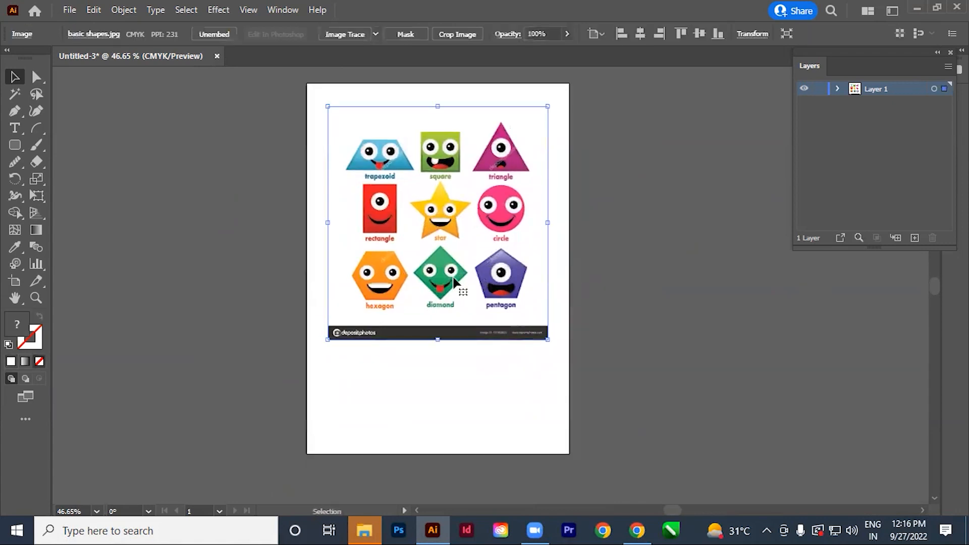
click(615, 302)
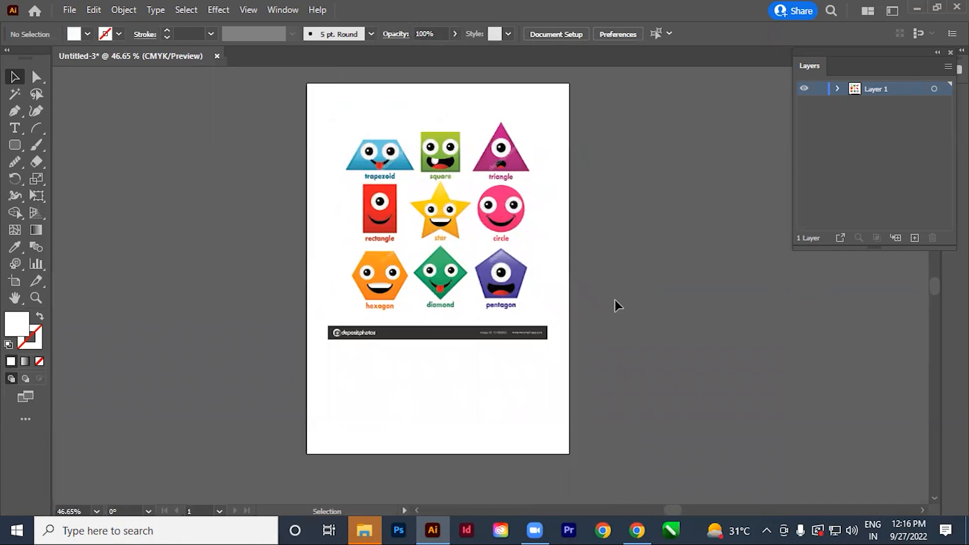
drag(513, 392, 494, 401)
Fit the artboard to the artwork bounds of the basic shapes image.
click(439, 285)
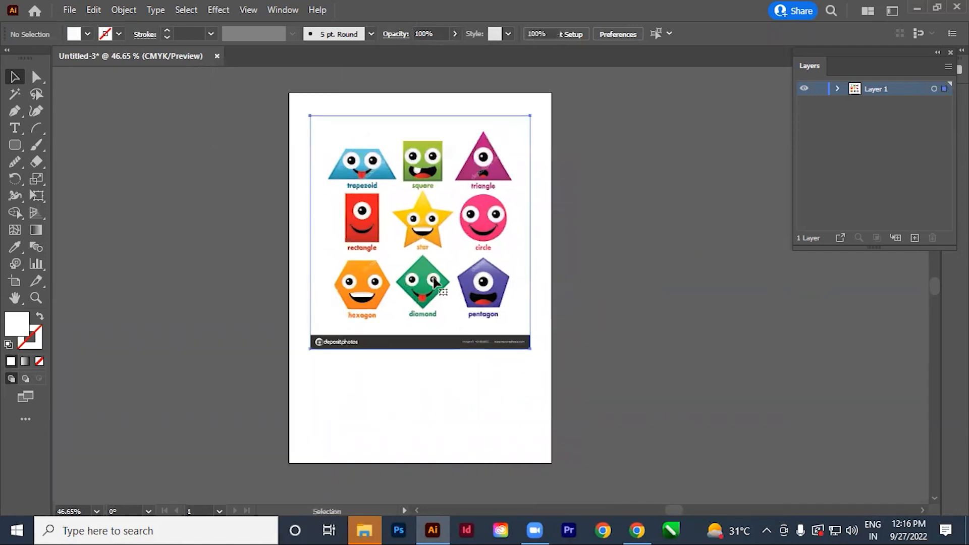
click(123, 10)
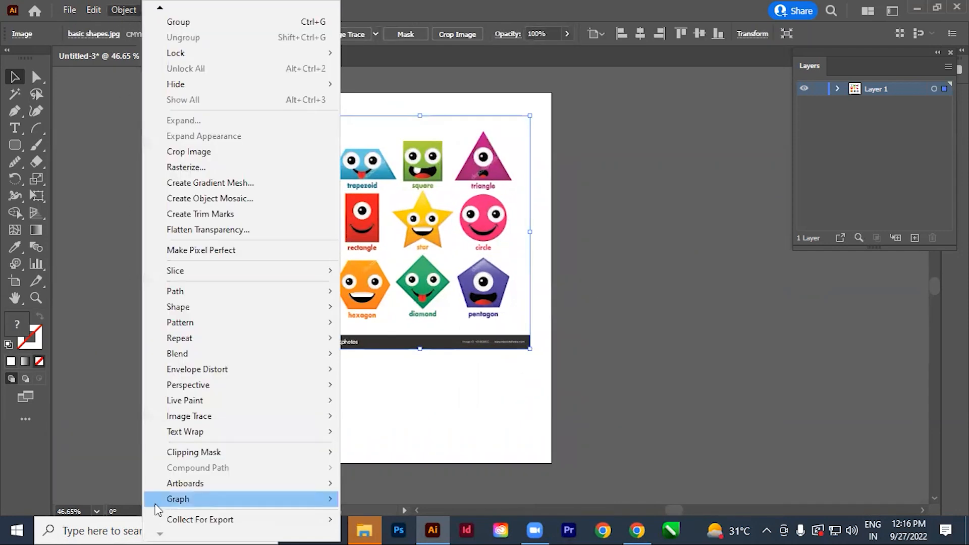
mouse_move(186, 483)
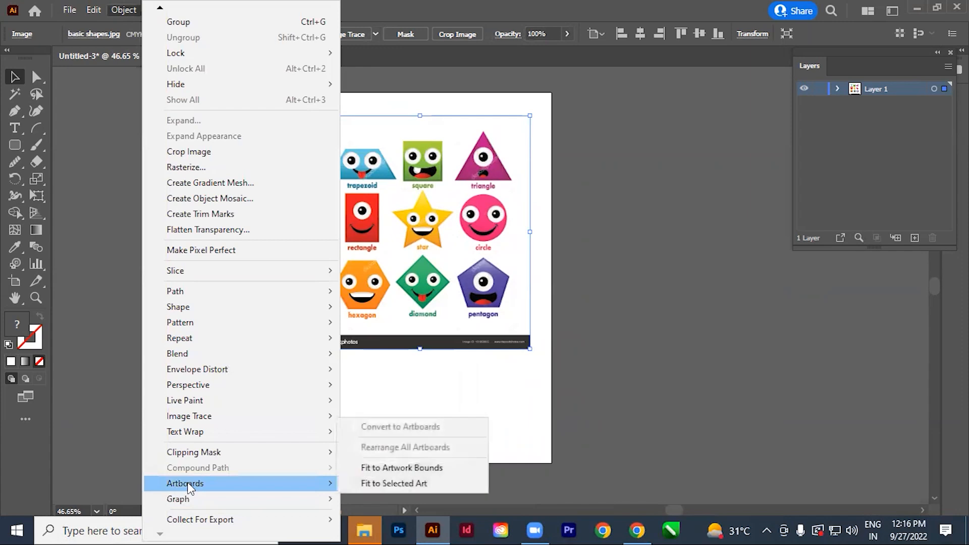
click(435, 472)
click(498, 436)
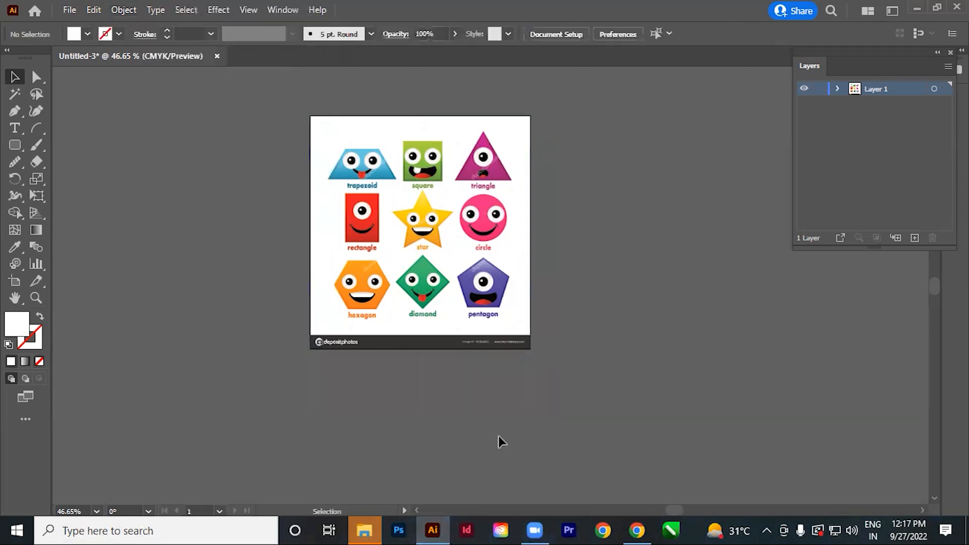
Move the image aside to check the resized artboard and undo the move.
click(401, 244)
drag(384, 246, 552, 255)
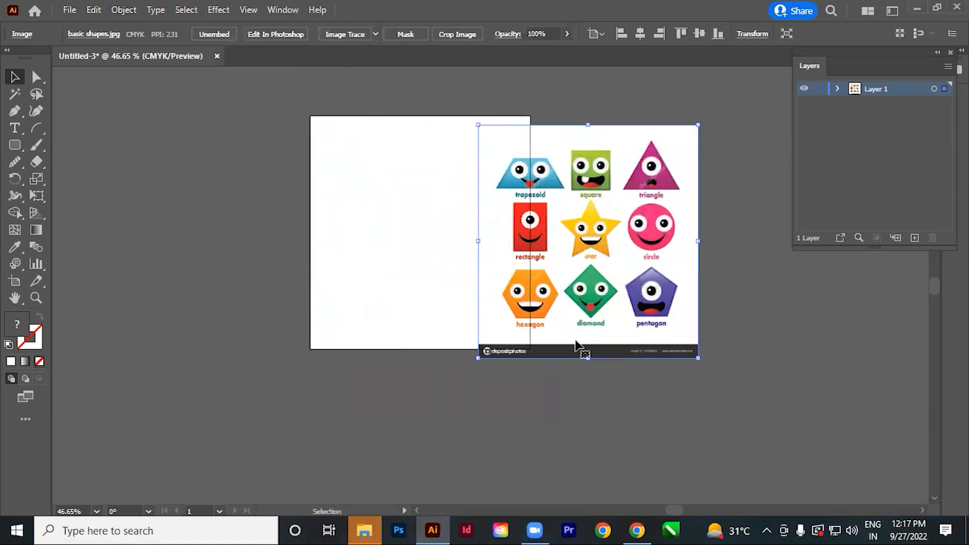
key(ctrl+z)
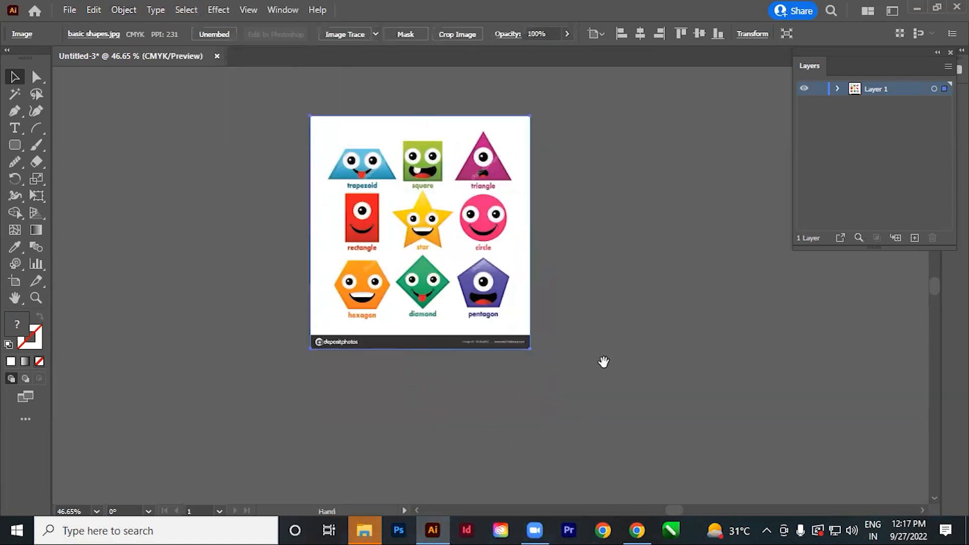
Draw slices with the Slice tool around the trapezoid, square and triangle in the upper row, including their labels.
drag(608, 359, 586, 383)
drag(398, 179, 489, 284)
drag(550, 341, 561, 349)
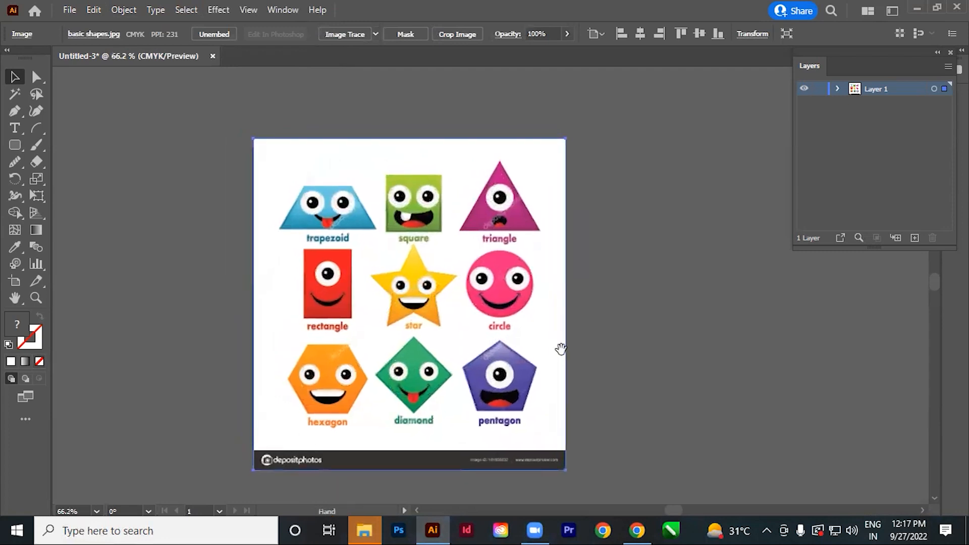
drag(460, 278, 505, 310)
click(670, 335)
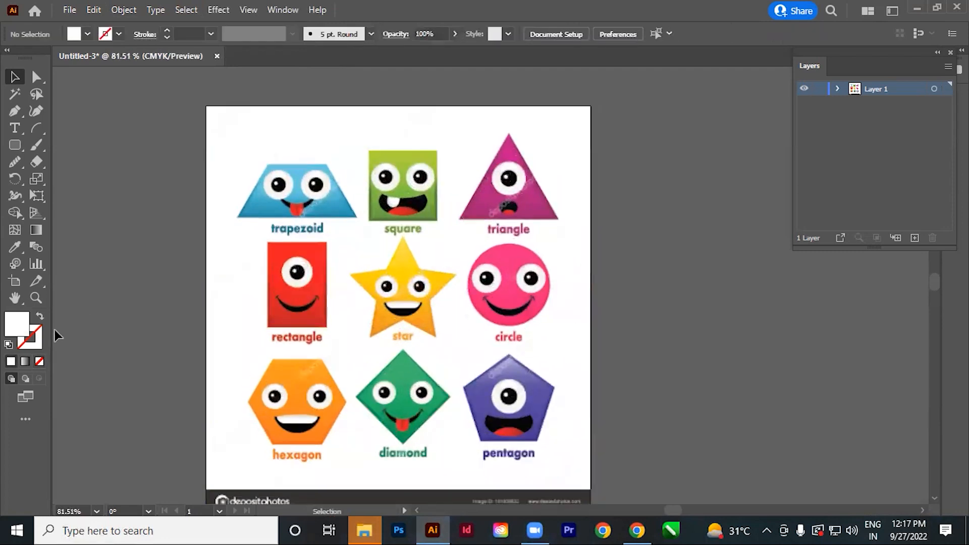
click(37, 283)
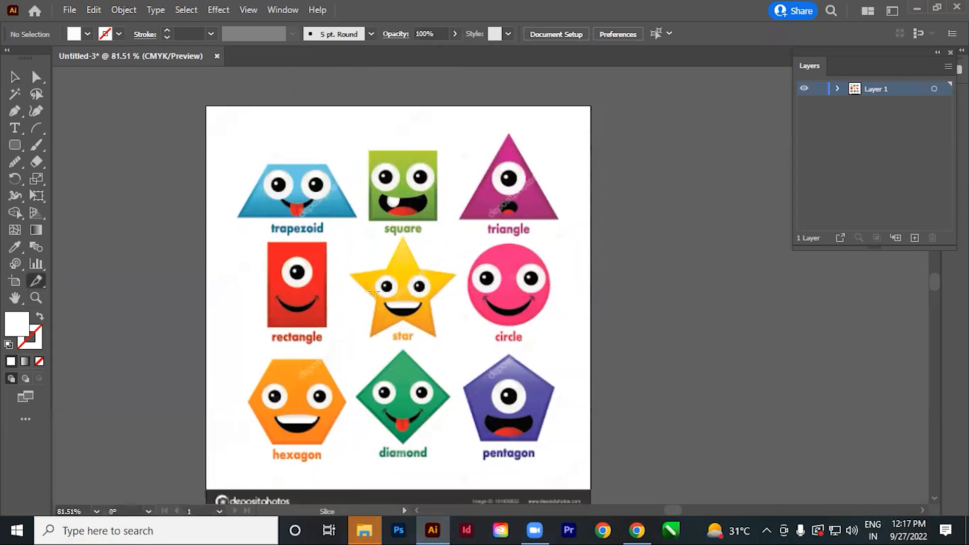
drag(372, 309, 383, 313)
scroll(325, 167, up, 3)
drag(207, 138, 397, 285)
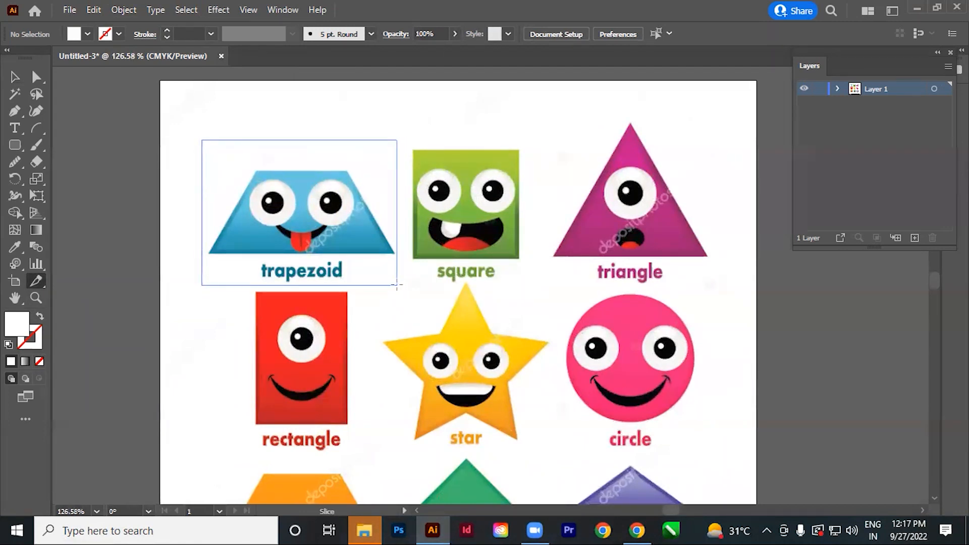
mouse_move(396, 285)
mouse_down()
mouse_move(398, 294)
mouse_move(400, 285)
mouse_up()
drag(405, 133, 526, 287)
drag(553, 104, 715, 285)
Draw slices around the rectangle, star and circle in the middle row, including their labels.
drag(470, 388, 488, 276)
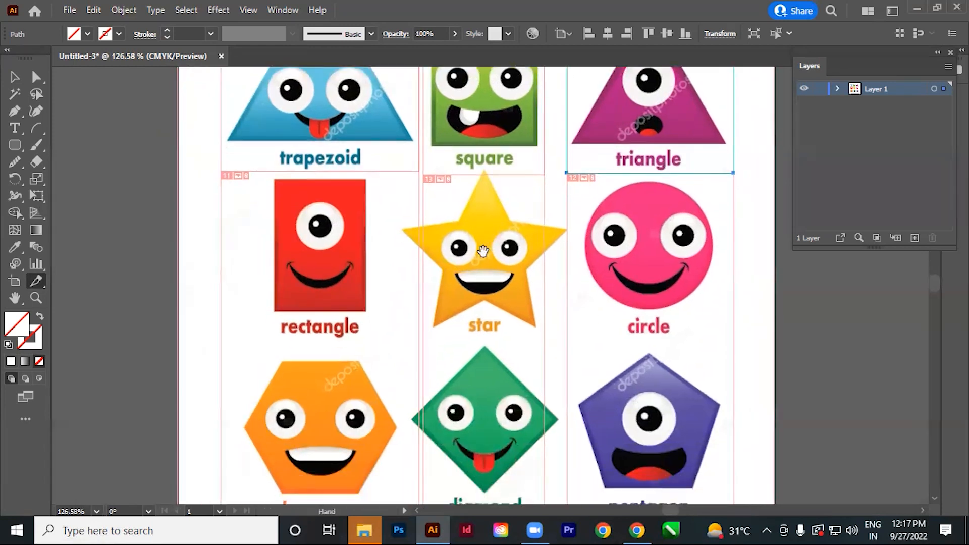
drag(257, 174, 391, 347)
drag(407, 168, 566, 336)
drag(575, 168, 725, 336)
Draw slices around the hexagon, diamond and pentagon in the lower row, including their labels.
drag(601, 381, 597, 230)
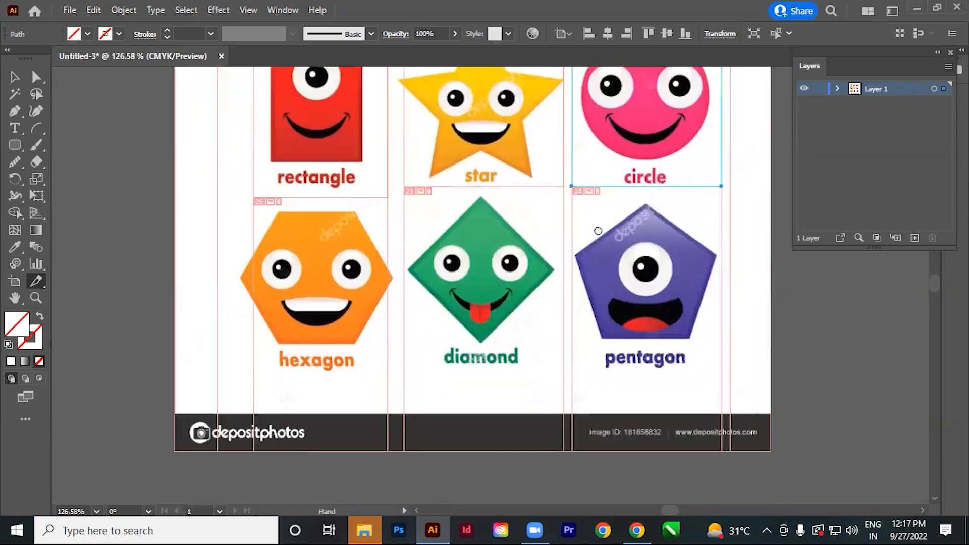
drag(234, 196, 396, 371)
drag(415, 185, 563, 370)
drag(574, 184, 723, 371)
Start a Save for Web (Legacy) export of the sliced artwork with JPEG as the file format.
ctrl+alt+click(569, 335)
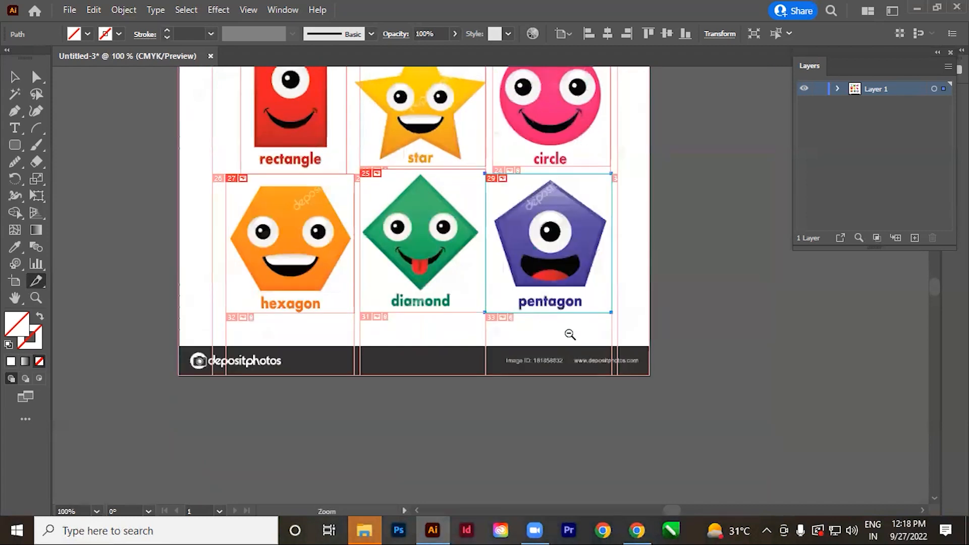
ctrl+alt+click(569, 335)
drag(536, 234, 536, 355)
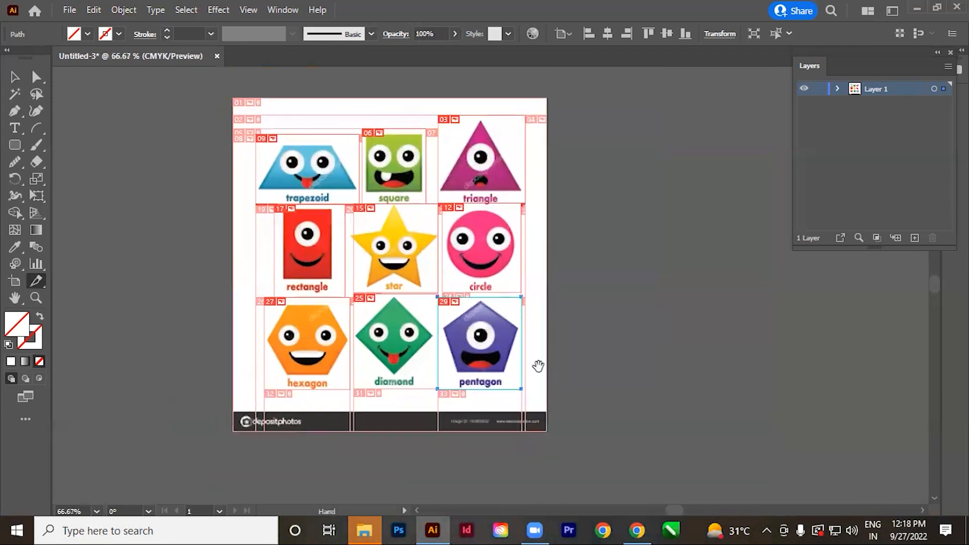
click(70, 11)
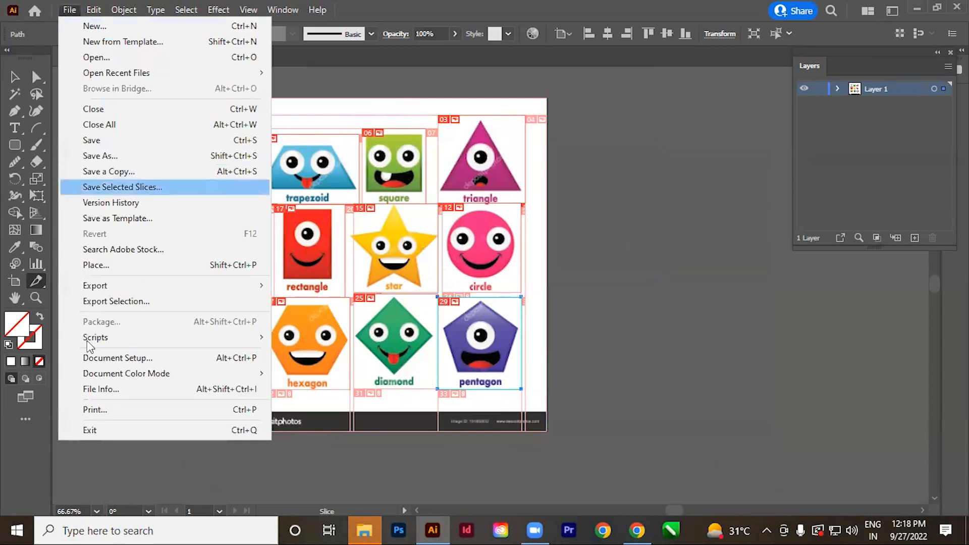
mouse_move(113, 294)
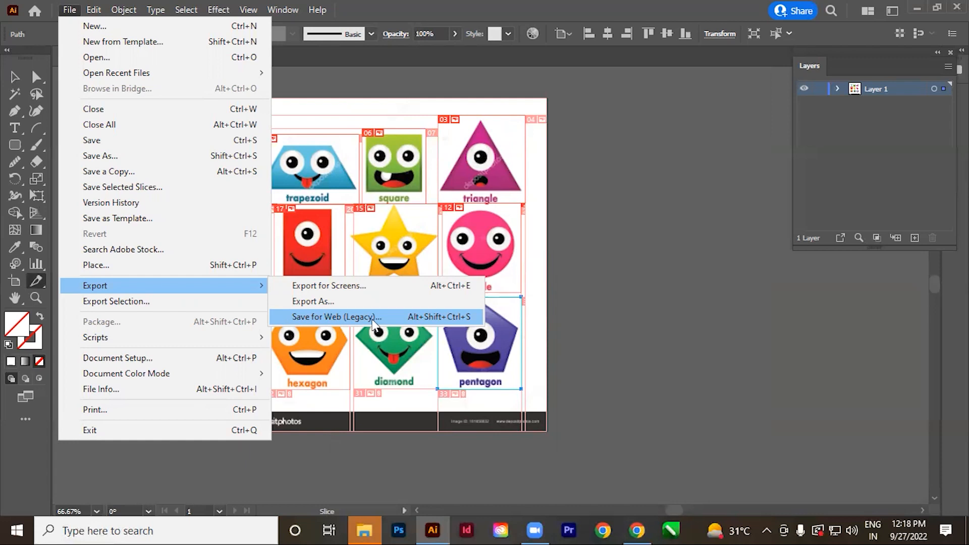
click(373, 318)
click(643, 74)
click(642, 73)
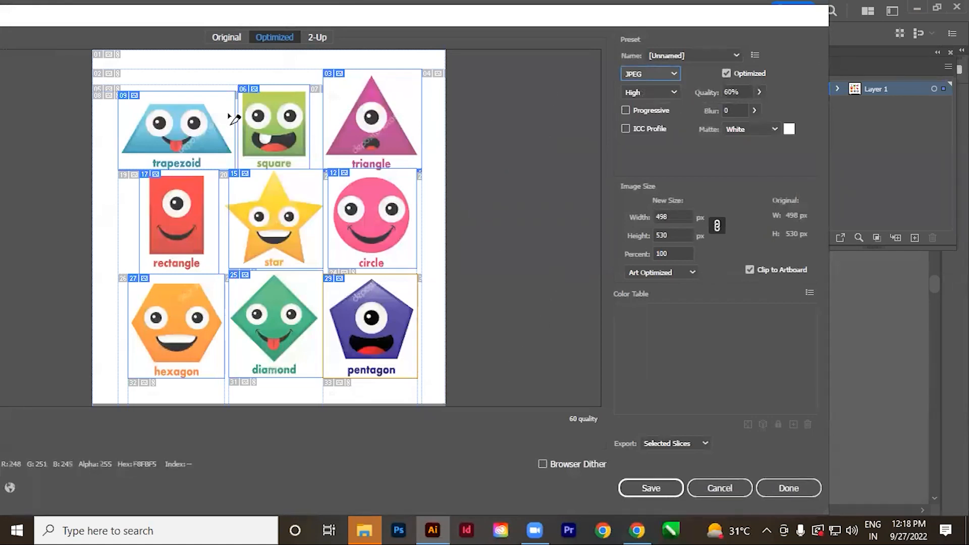
Select all nine shape slices together in the optimized preview, from the trapezoid to the pentagon.
click(188, 119)
click(271, 127)
click(376, 124)
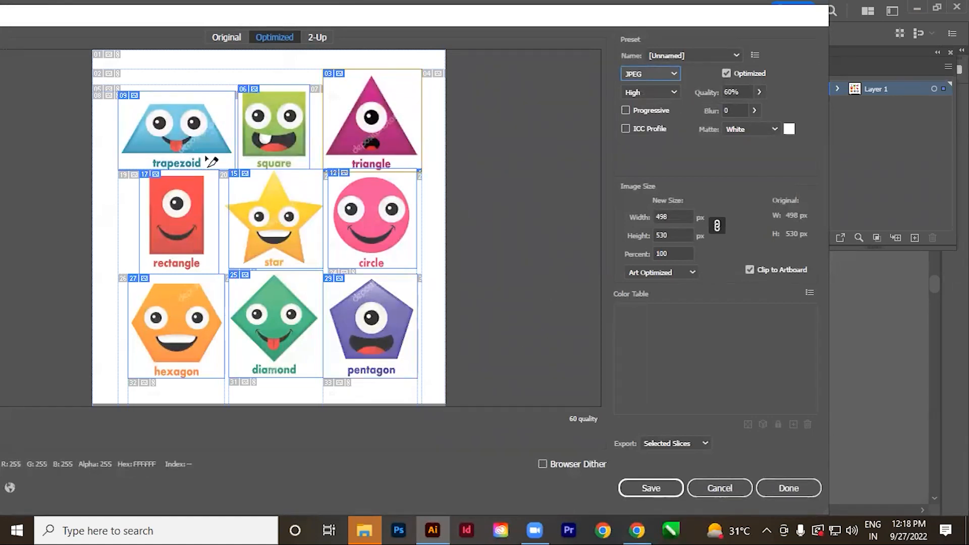
click(171, 137)
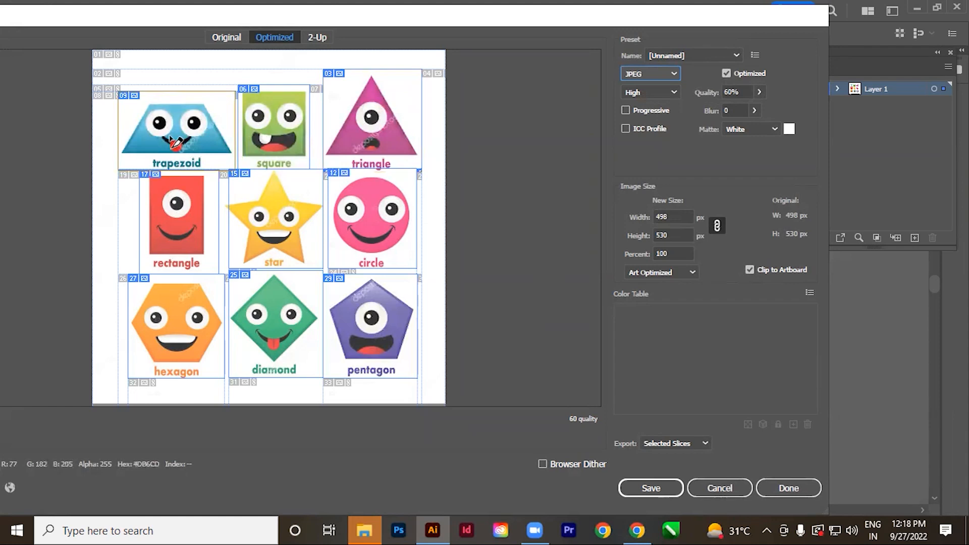
shift+click(258, 124)
shift+click(372, 121)
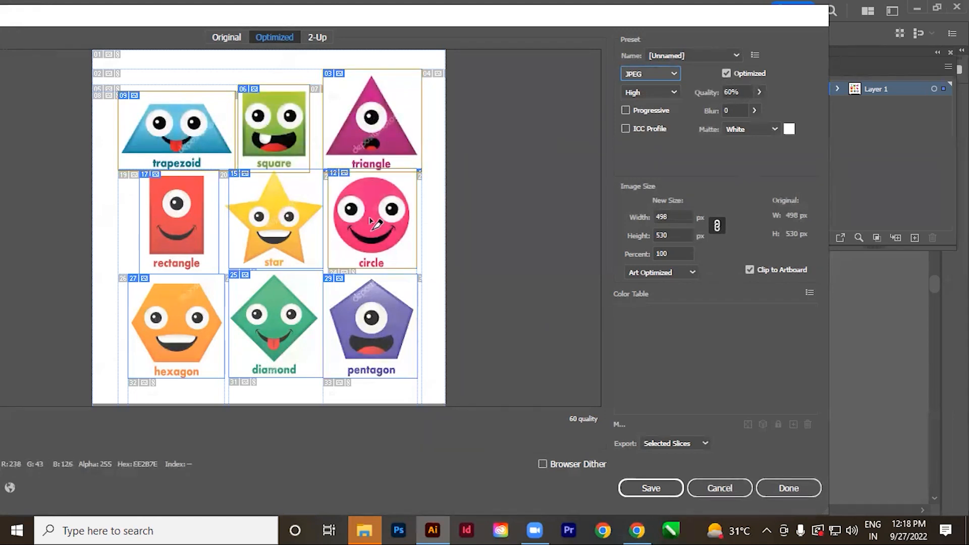
shift+click(275, 235)
shift+click(199, 223)
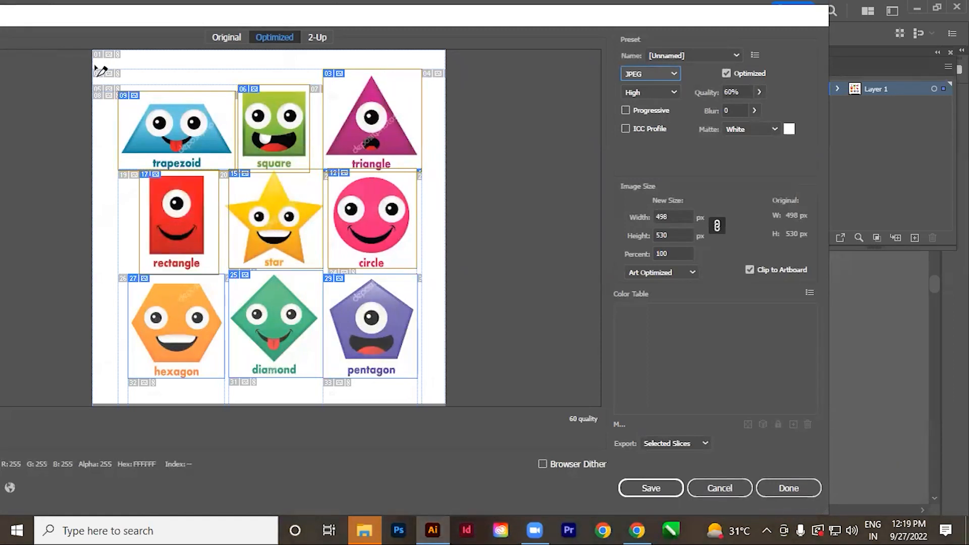
shift+click(183, 330)
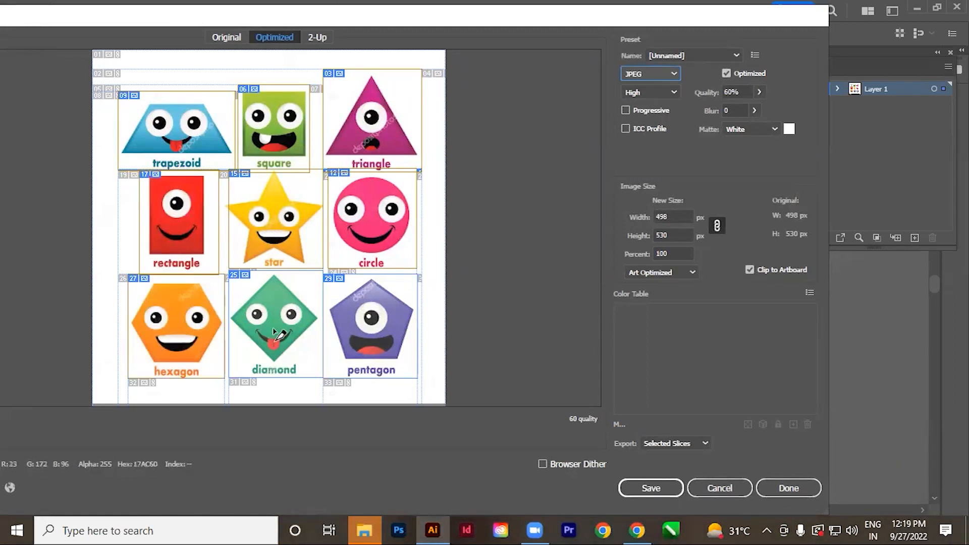
shift+click(279, 334)
shift+click(367, 337)
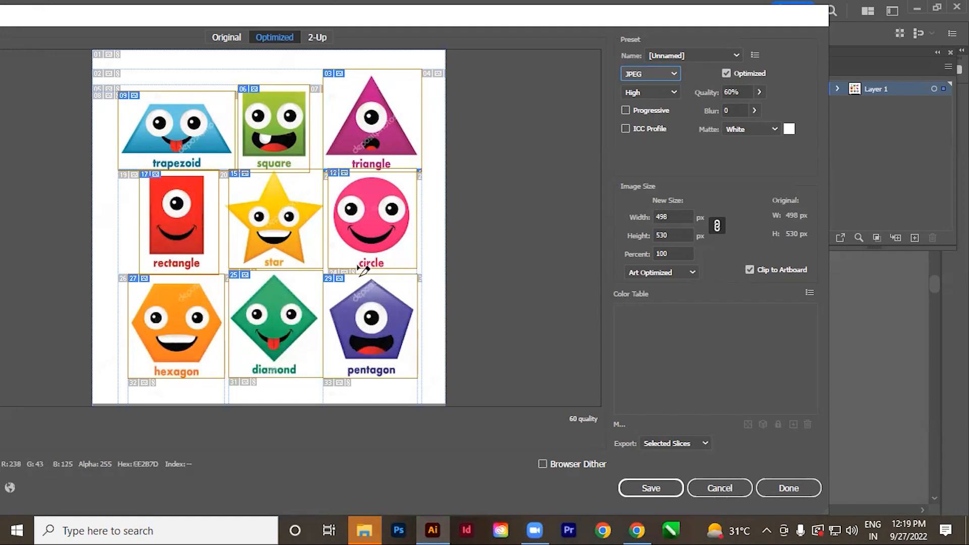
Export only the selected slices to the Desktop as Untitled-3, using the Images Only type.
click(690, 440)
click(689, 441)
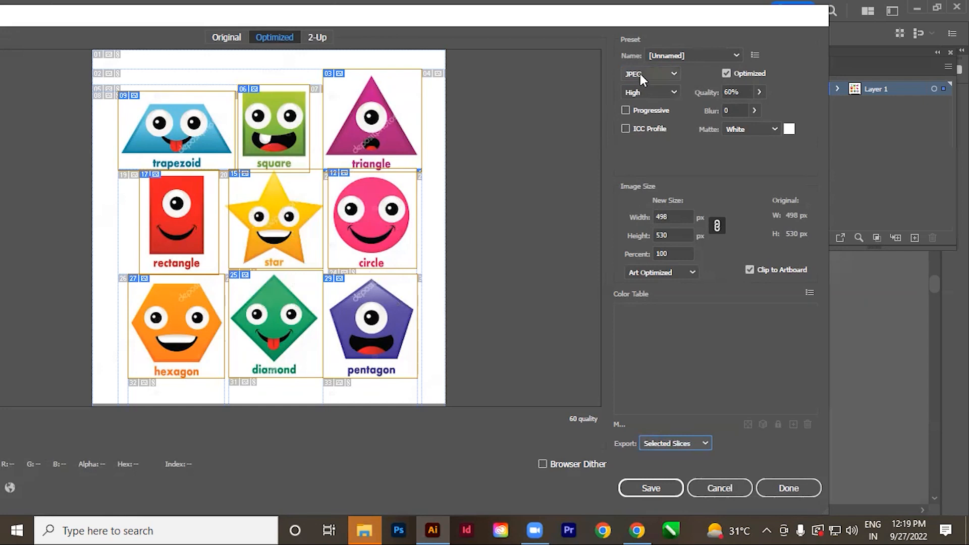
click(652, 489)
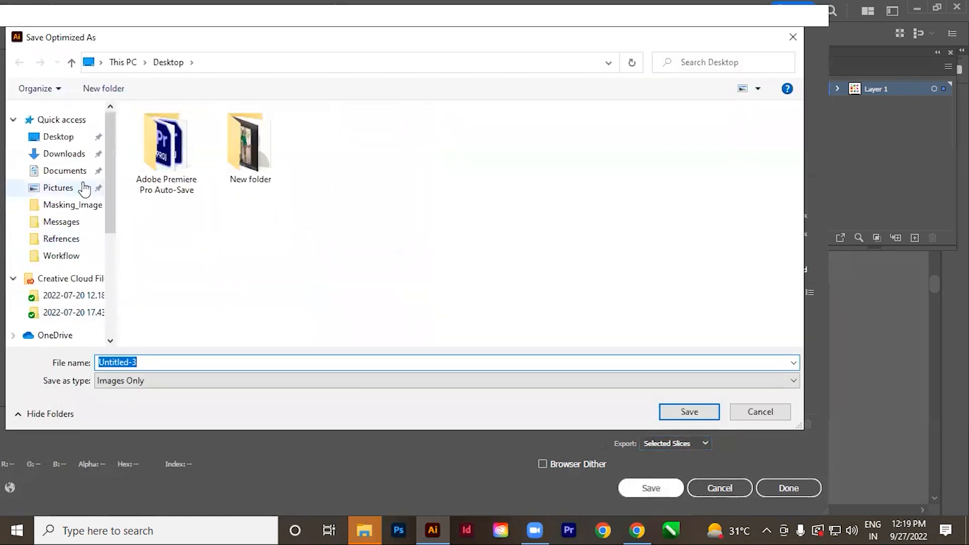
click(56, 141)
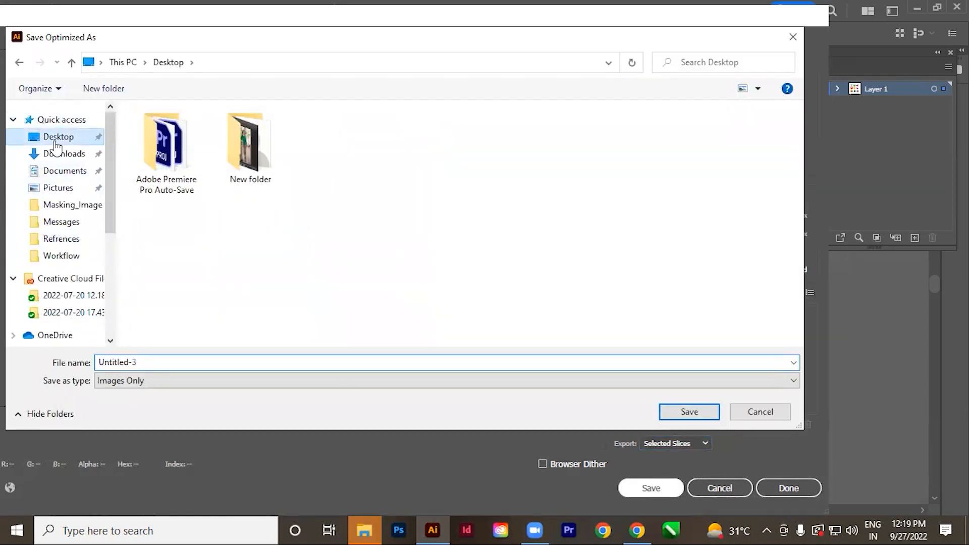
click(689, 411)
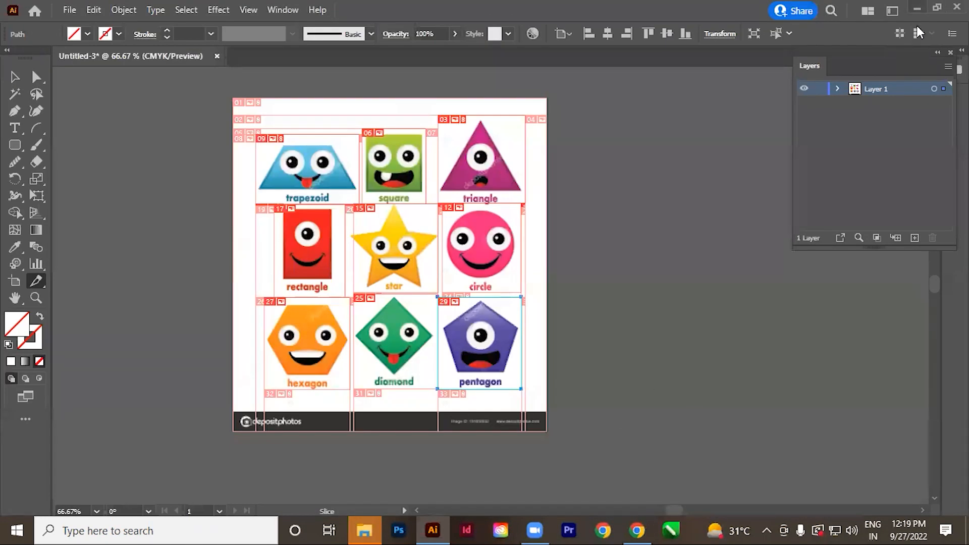
Minimize Illustrator, move the exported images folder to an empty area of the desktop and open it.
click(917, 9)
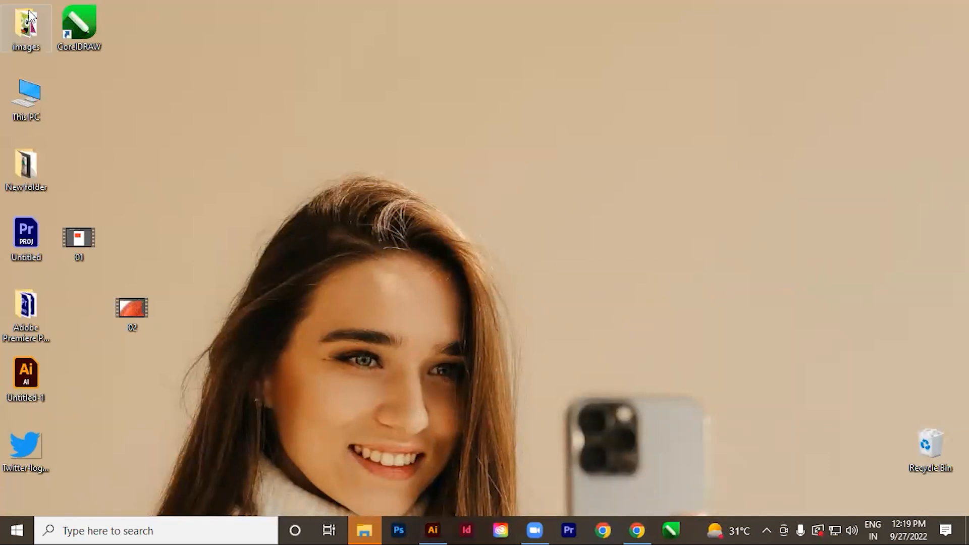
drag(26, 27, 459, 171)
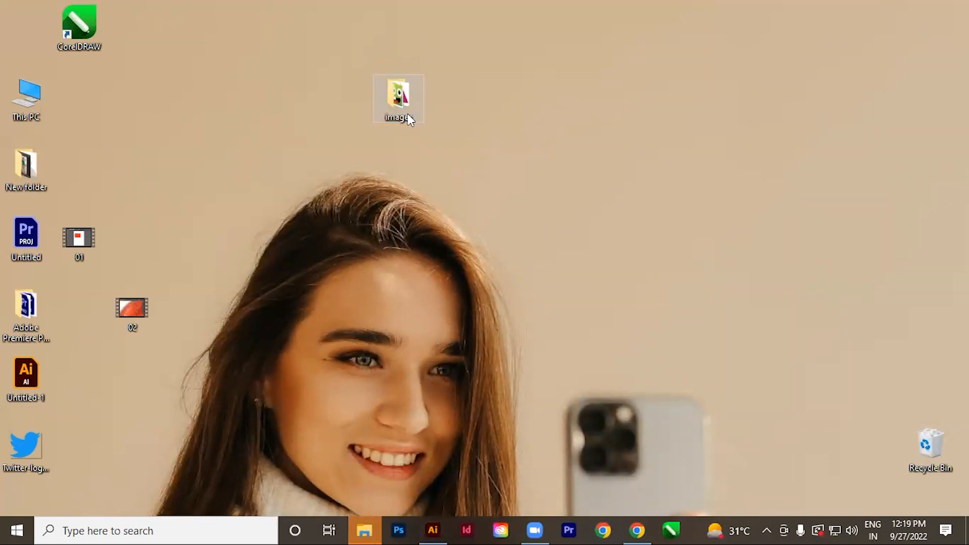
double_click(401, 101)
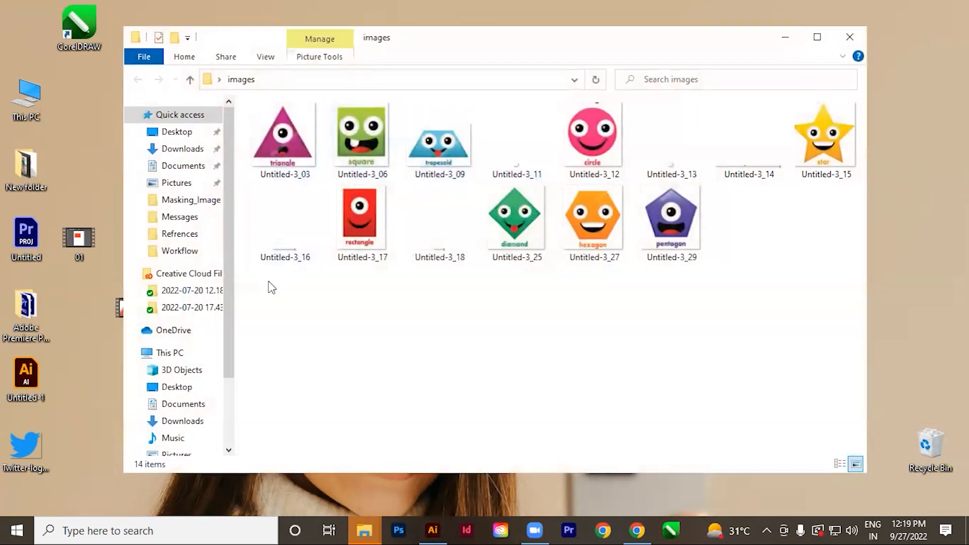
Delete the blank sliver images Untitled-3_16, _18, _11, _14 and _13 from the images folder.
click(286, 237)
key(Delete)
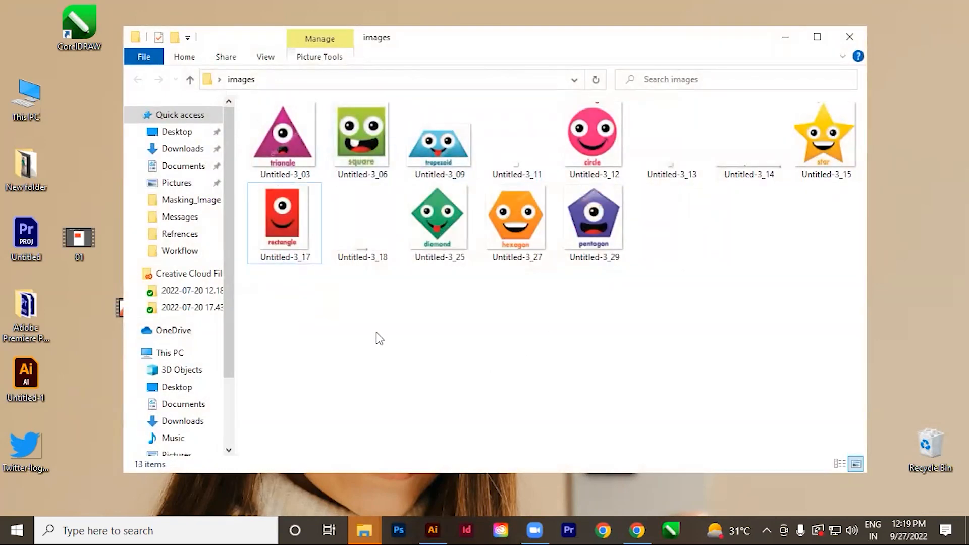
click(363, 222)
key(Delete)
click(513, 167)
key(Delete)
click(683, 184)
key(Delete)
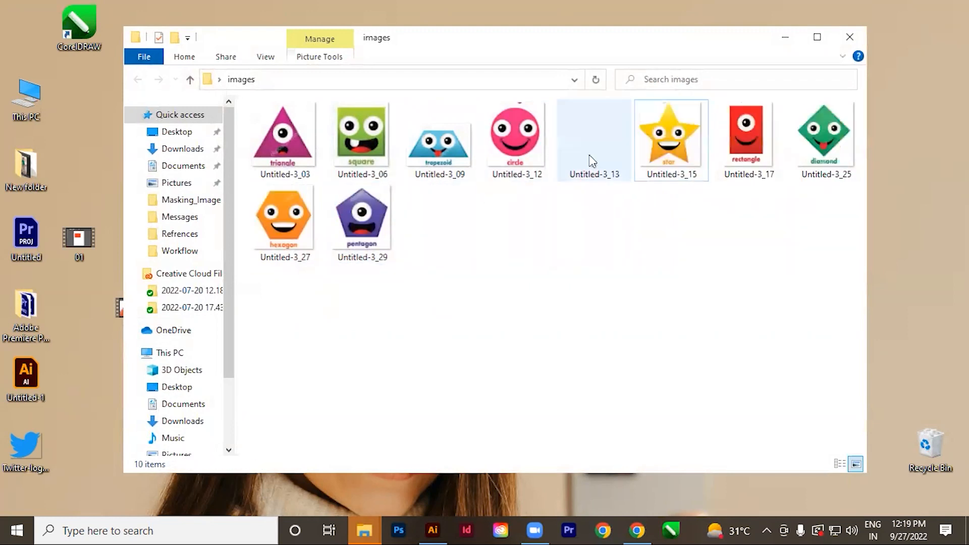
click(591, 160)
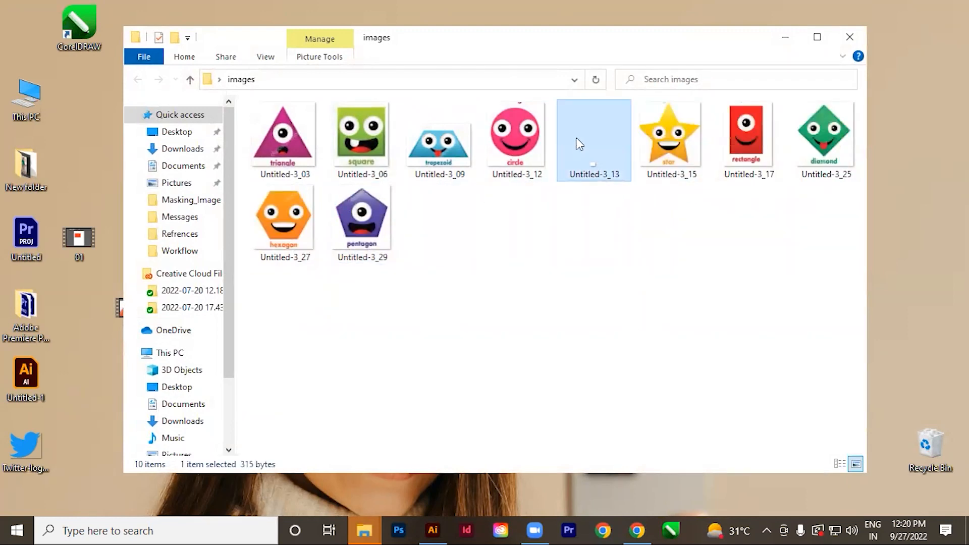
key(Delete)
click(411, 225)
Examine the exported shape images one after another, starting with Untitled-3_03, and close the viewer and the folder.
double_click(284, 149)
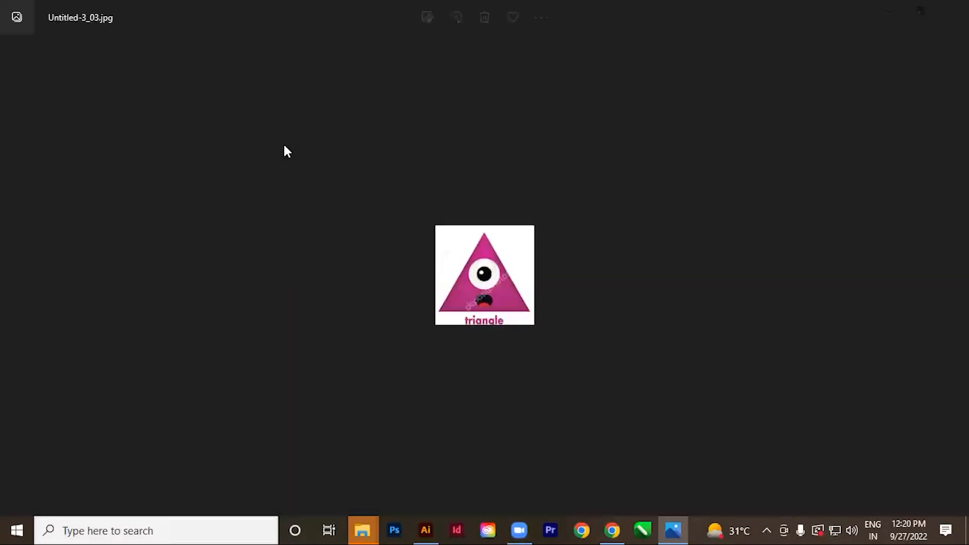
key(Right)
key(Right)
key(Right)
key(Right)
key(Right)
key(Right)
key(Left)
key(Left)
key(Left)
key(Left)
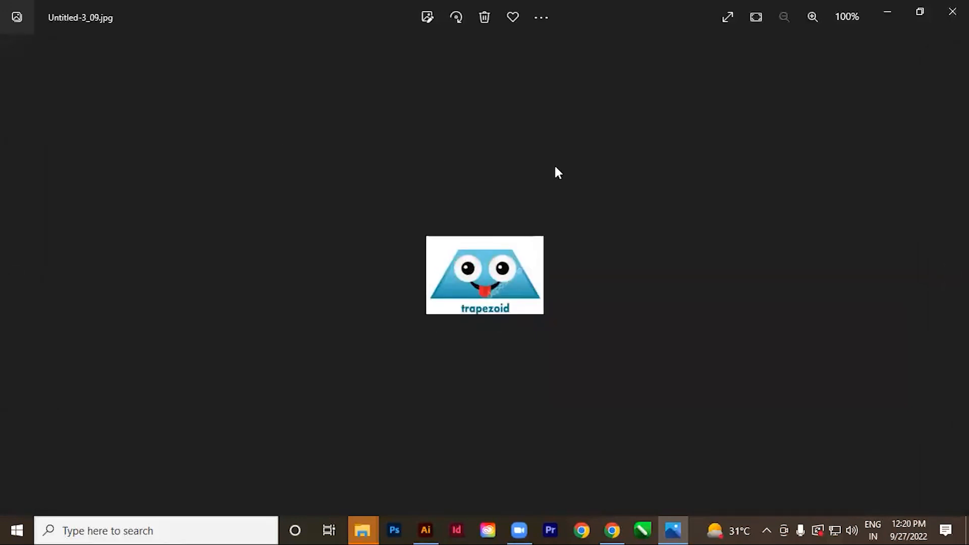
click(938, 22)
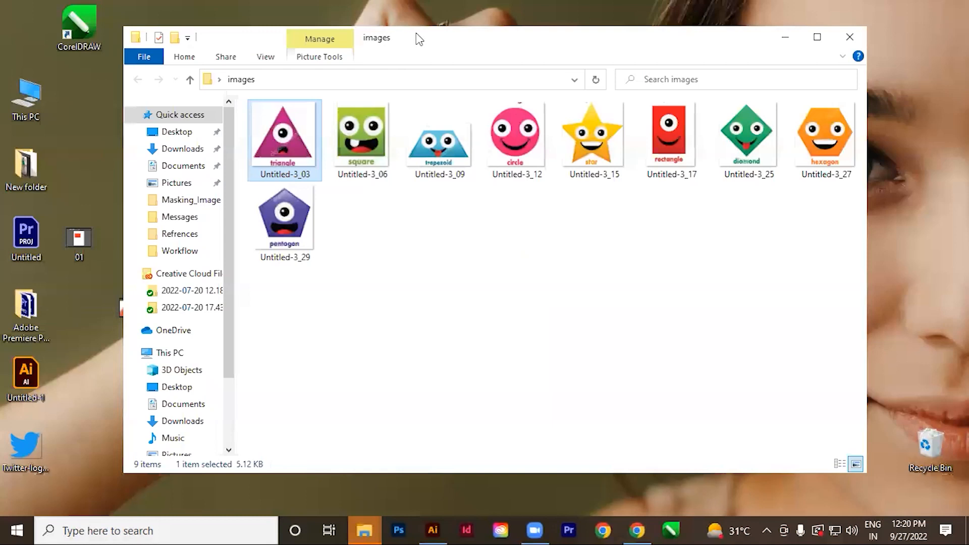
drag(418, 39, 427, 73)
click(535, 383)
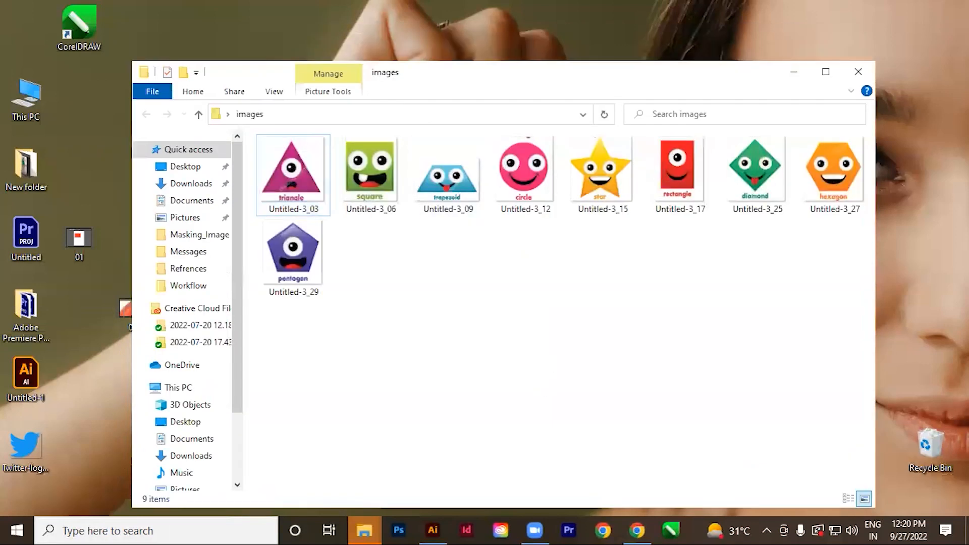
click(856, 76)
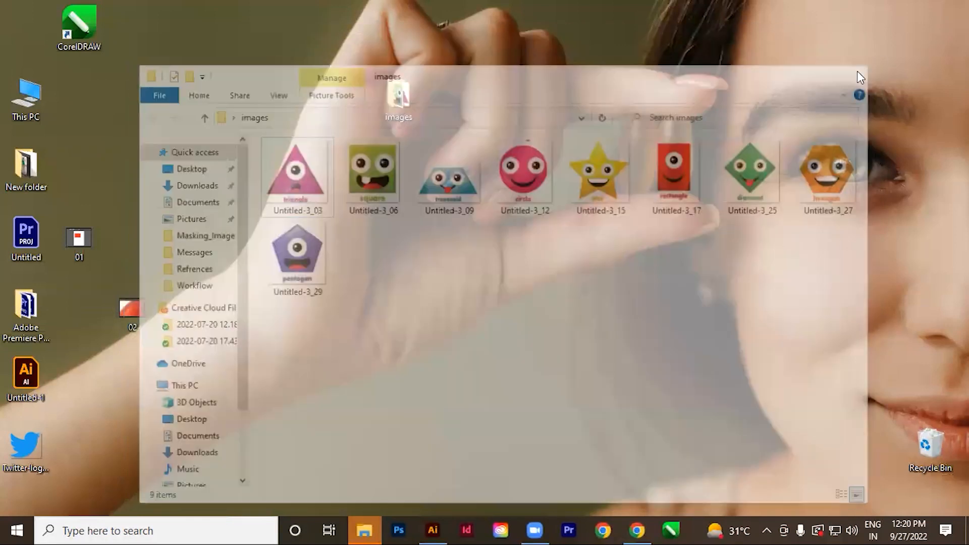
Switch back to Illustrator, close the sliced document without saving and create a new portrait A4 document in CMYK.
click(433, 530)
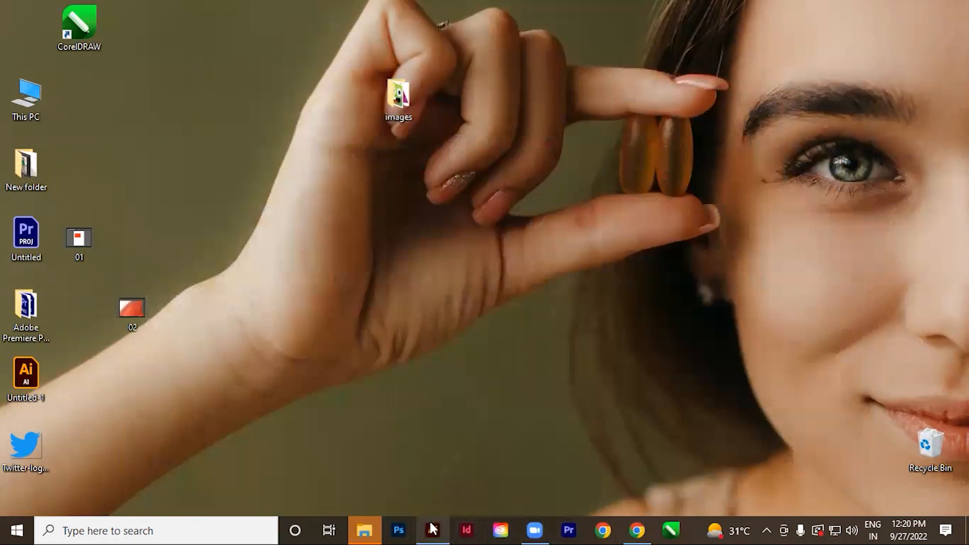
key(ctrl)
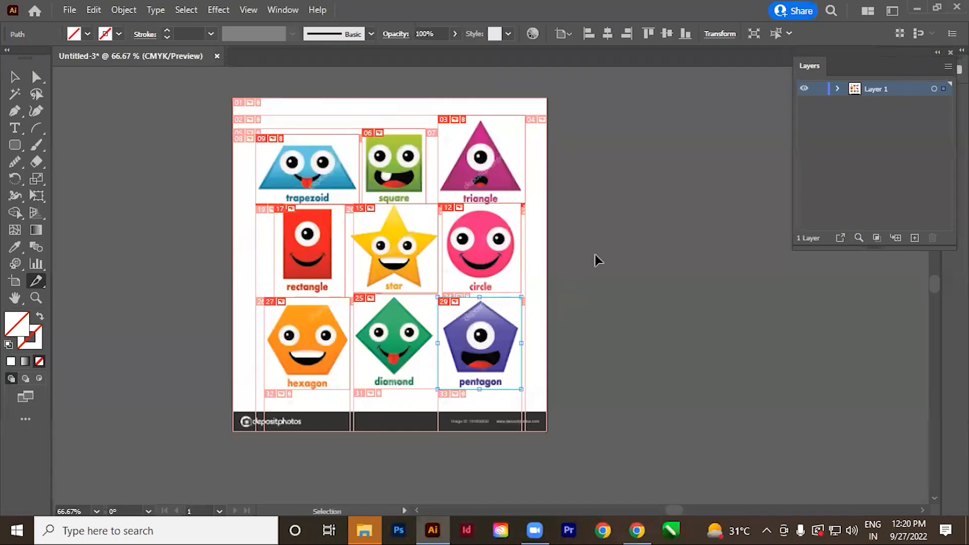
key(ctrl+w)
click(554, 283)
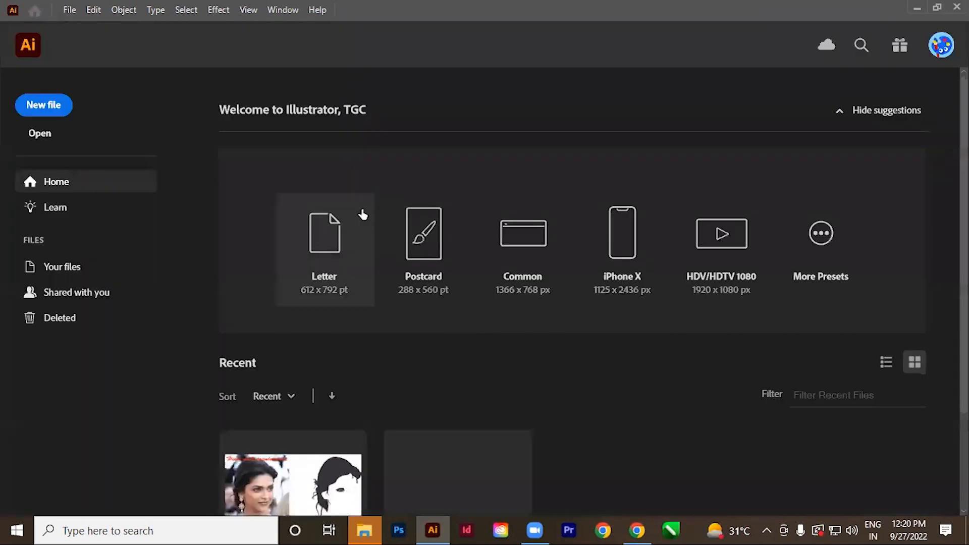
key(ctrl+n)
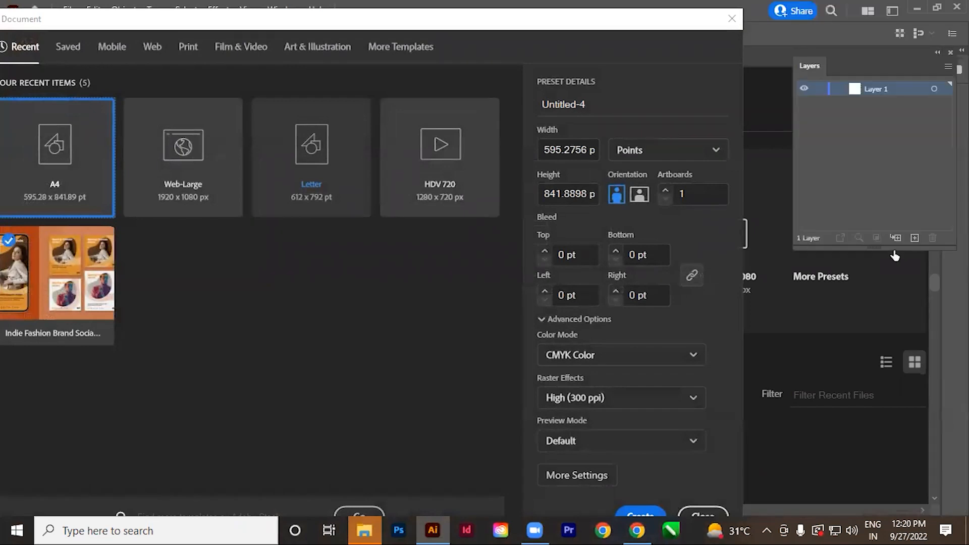
key(Return)
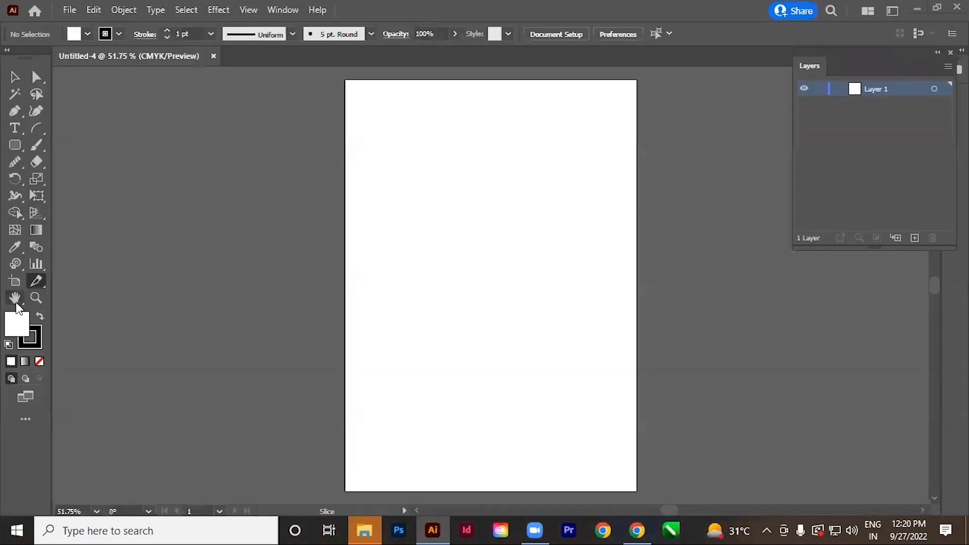
Pan the blank artboard with the Hand tool and zoom in on it with the Zoom tool.
click(16, 303)
drag(429, 304, 360, 313)
click(37, 299)
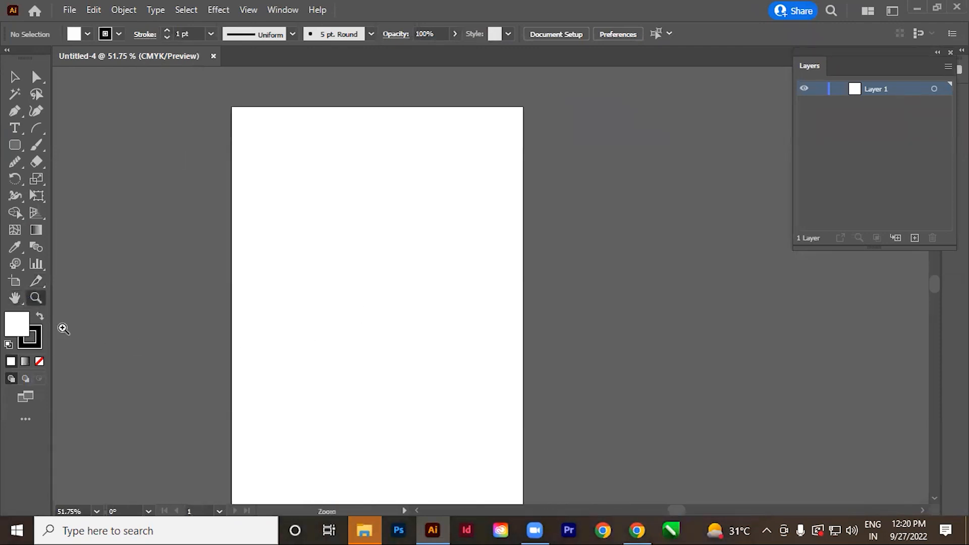
drag(182, 78, 153, 147)
drag(347, 258, 378, 263)
drag(333, 216, 480, 212)
Draw a rectangle in the middle of the artboard with the Rectangle tool and fill it with color AF4F4F.
drag(16, 148, 76, 145)
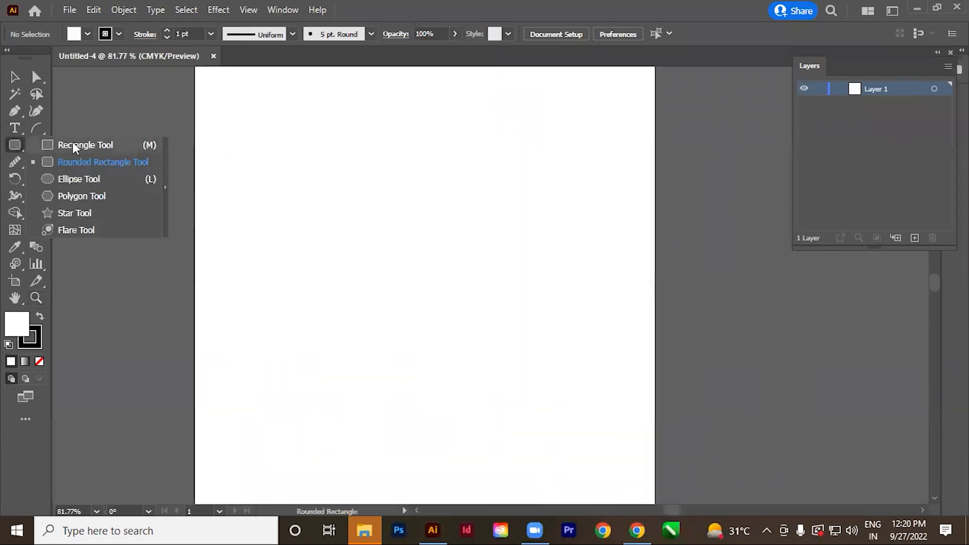
drag(287, 209, 455, 340)
click(14, 77)
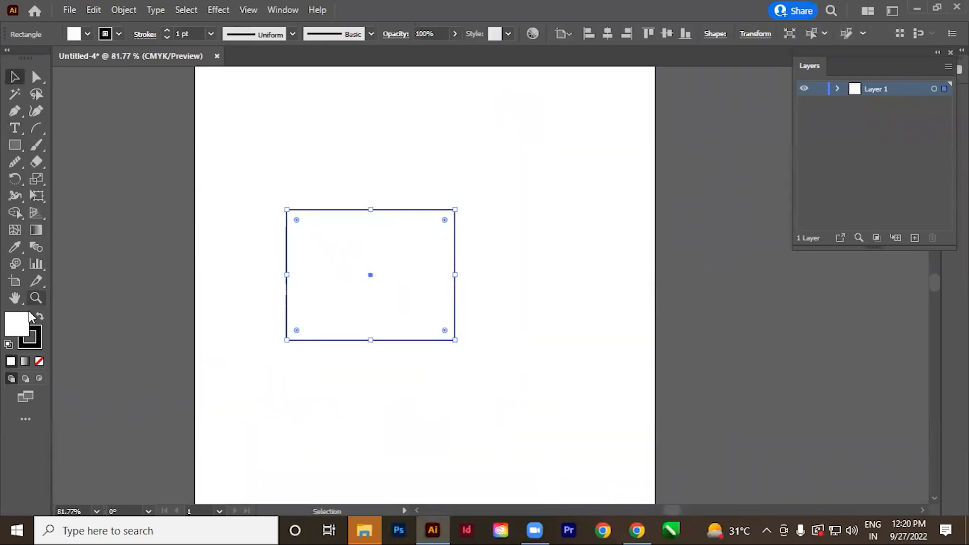
double_click(17, 322)
text(AD564E)
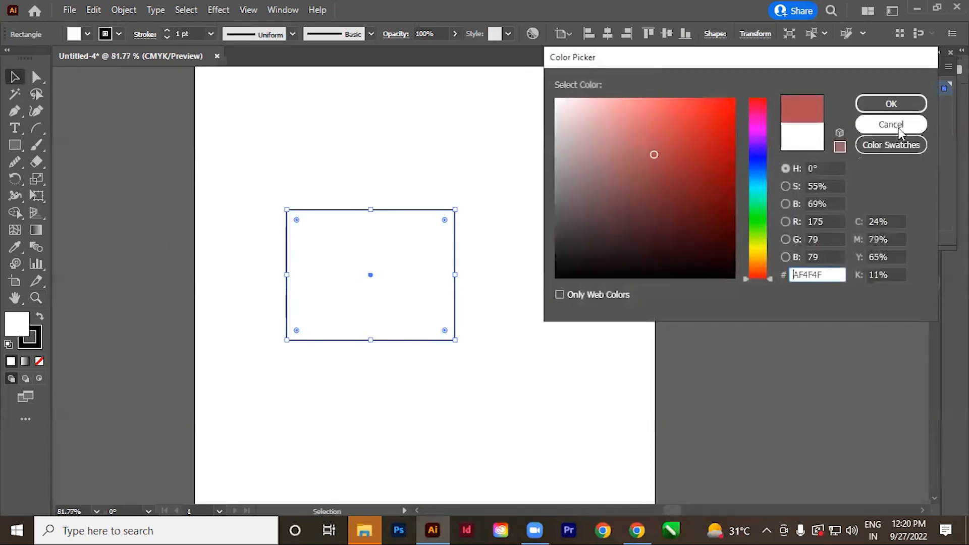
click(891, 104)
Give the rectangle a bright red stroke with a weight of 12 pt.
double_click(29, 343)
drag(754, 125, 756, 99)
click(726, 108)
click(877, 104)
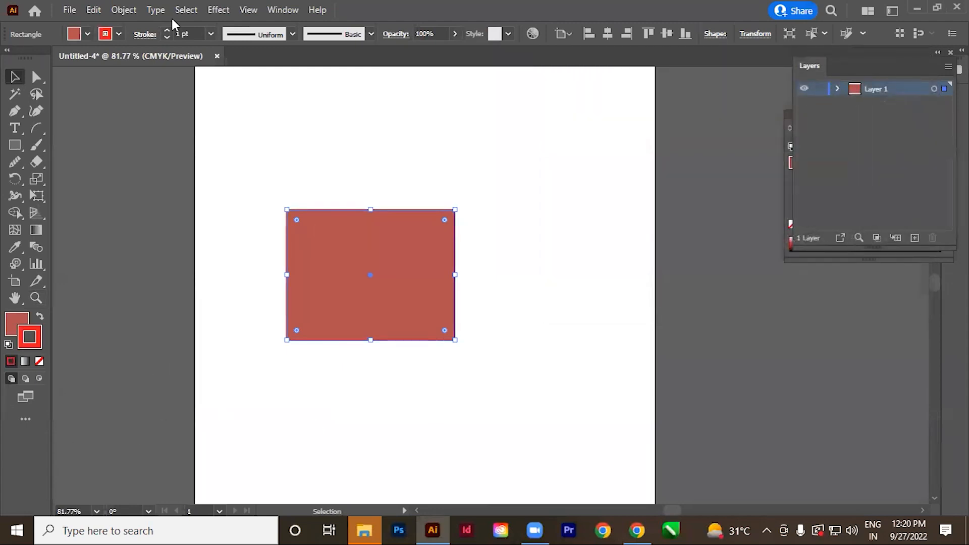
click(210, 34)
click(231, 253)
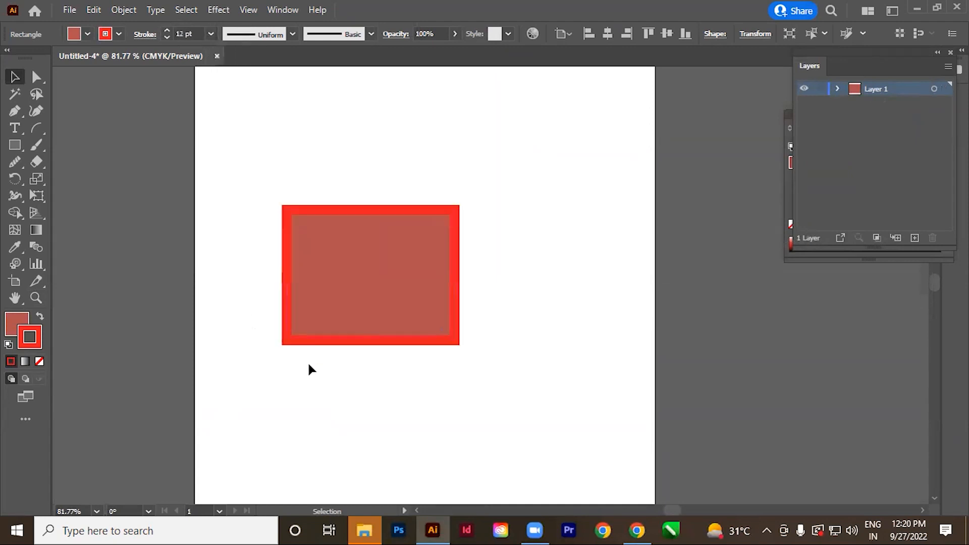
Change the rectangle's fill to light pink, E2BFBF.
click(347, 255)
scroll(343, 293, up, 3)
click(20, 327)
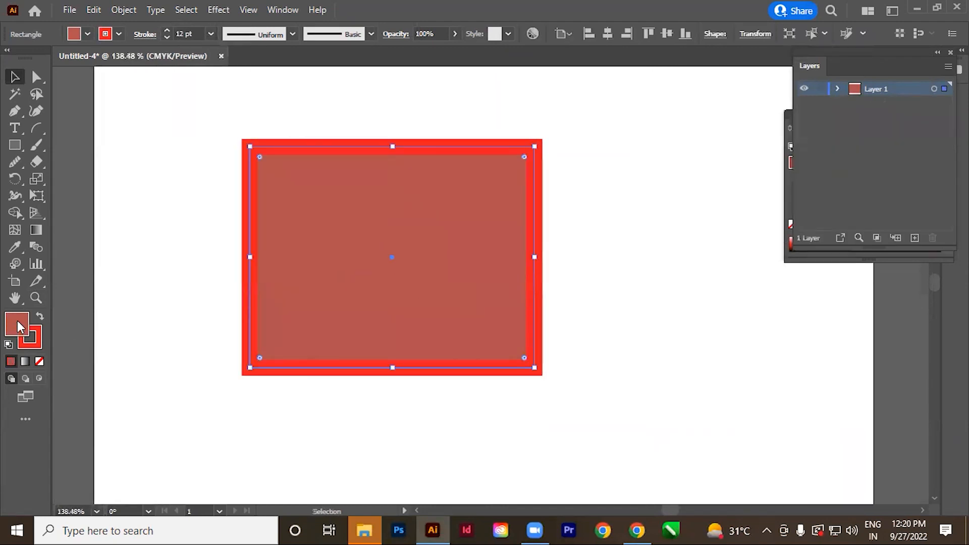
double_click(20, 327)
drag(601, 146, 583, 118)
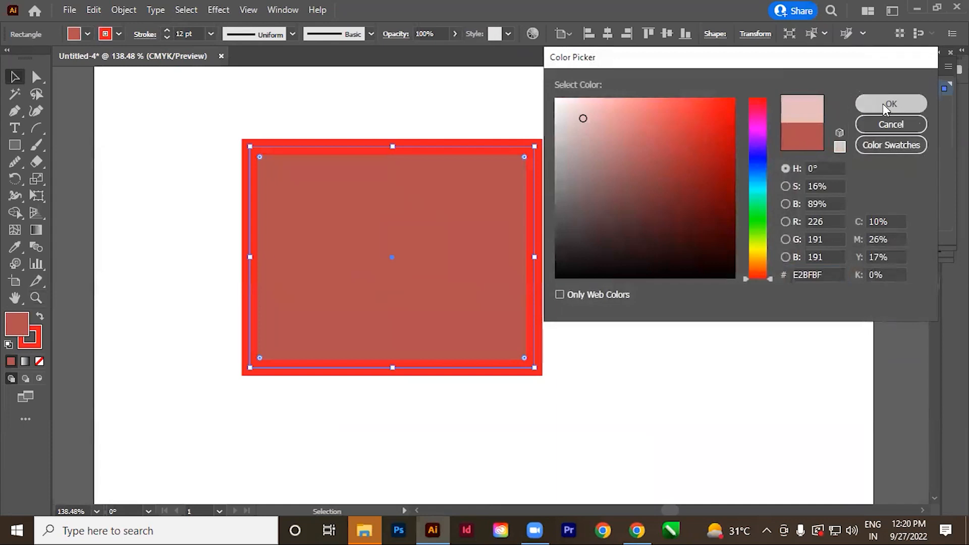
click(886, 109)
Move the rectangle slightly up and to the left on the artboard, keeping it selected.
drag(429, 295, 388, 282)
click(512, 389)
drag(334, 251, 366, 291)
drag(362, 315, 358, 236)
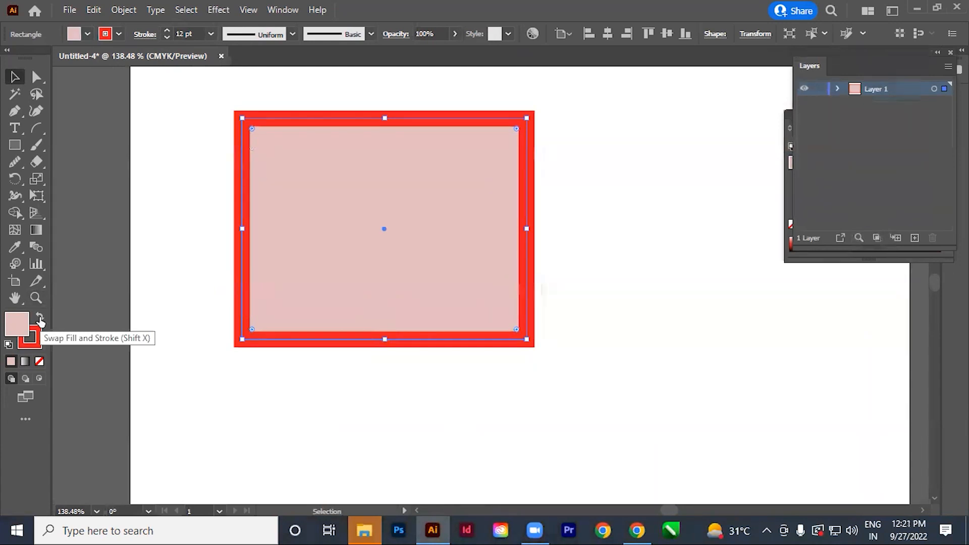
Swap the rectangle's fill and stroke and swap them back, and apply the default fill and stroke and undo it.
click(40, 319)
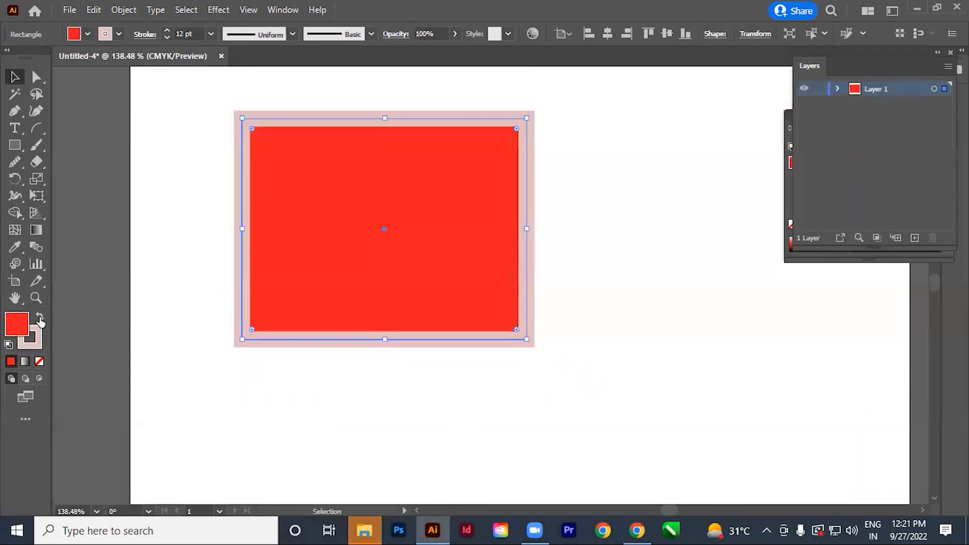
click(40, 319)
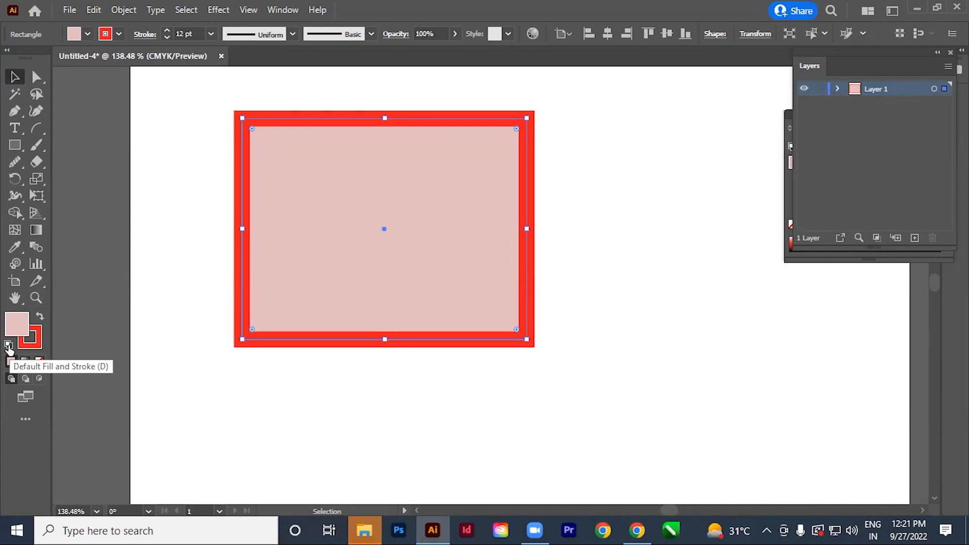
click(8, 346)
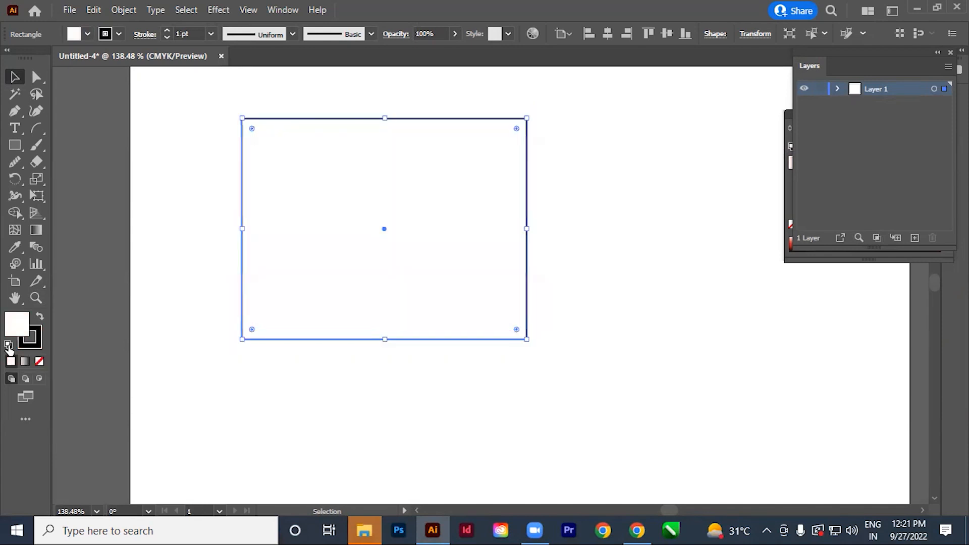
key(ctrl+z)
Move the rectangle down and try gradient and no fill on it, ending on the solid light pink fill.
click(215, 456)
drag(361, 277, 361, 336)
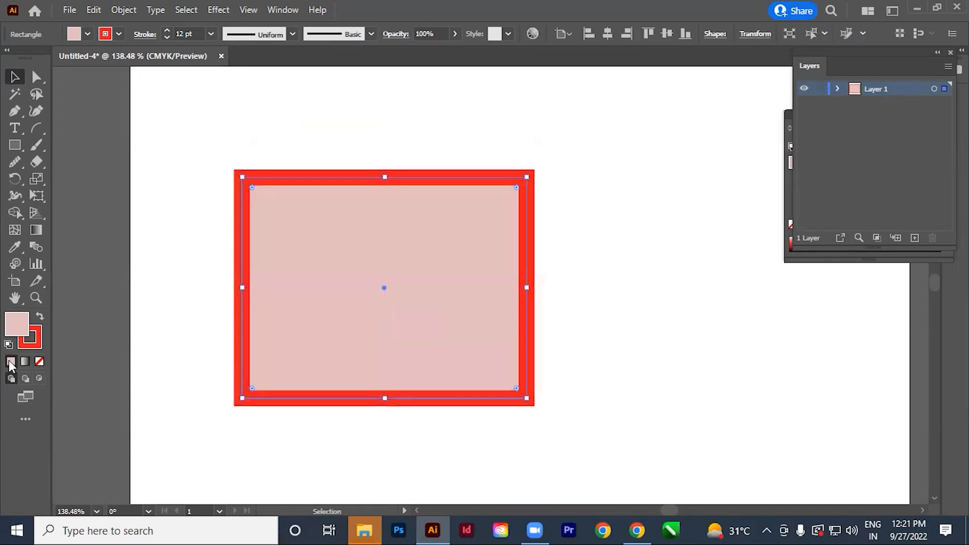
click(25, 362)
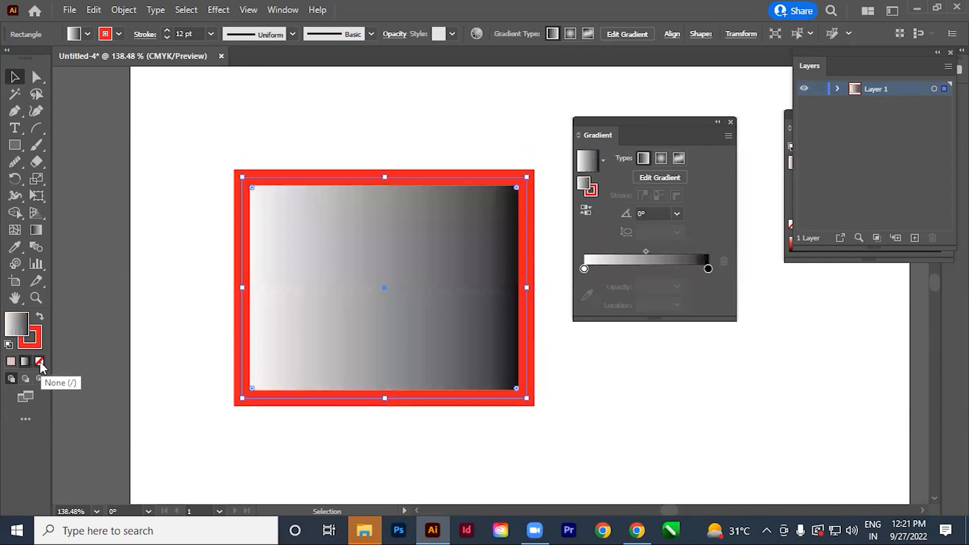
click(40, 362)
click(10, 362)
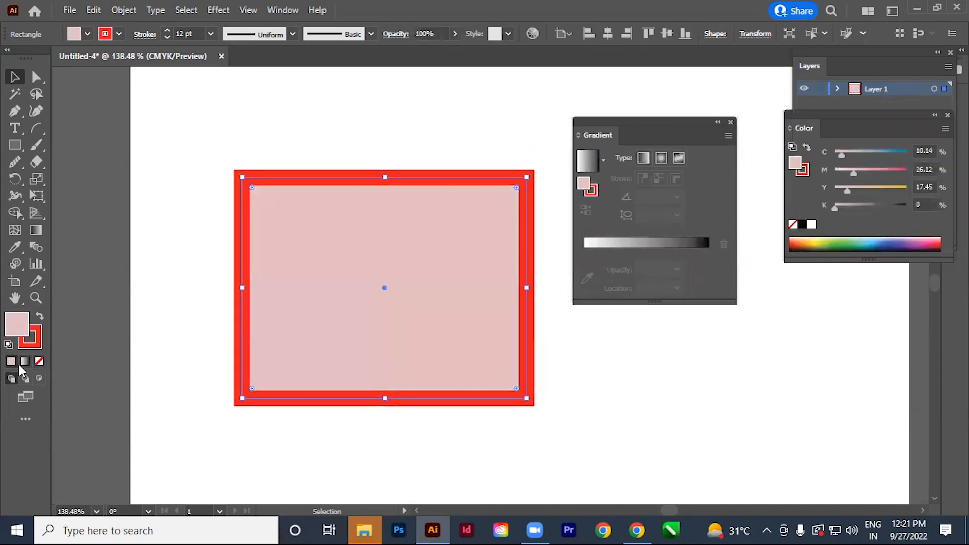
click(24, 361)
click(40, 362)
click(11, 363)
Close the floating Gradient and Color panels and delete the pink rectangle from the artboard.
click(321, 427)
click(731, 122)
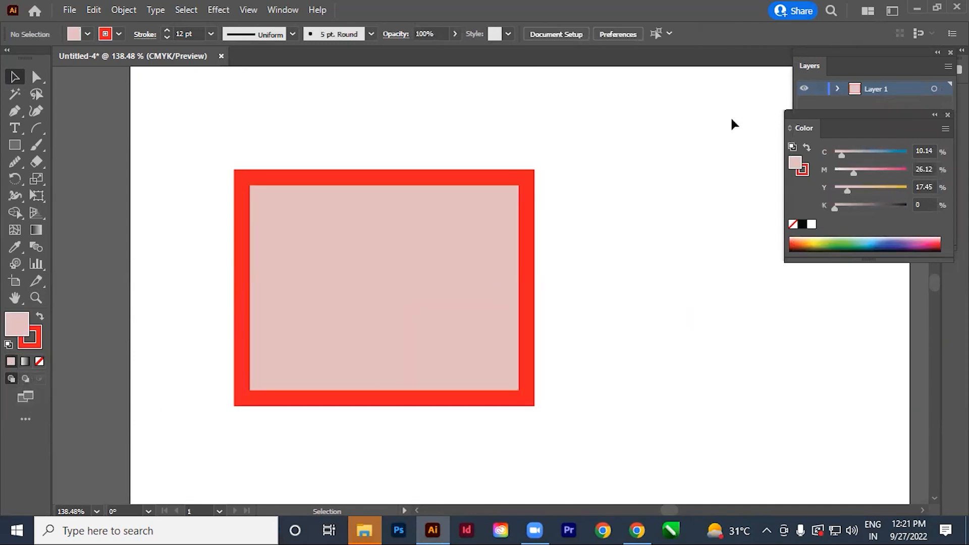
drag(906, 114, 927, 129)
click(924, 129)
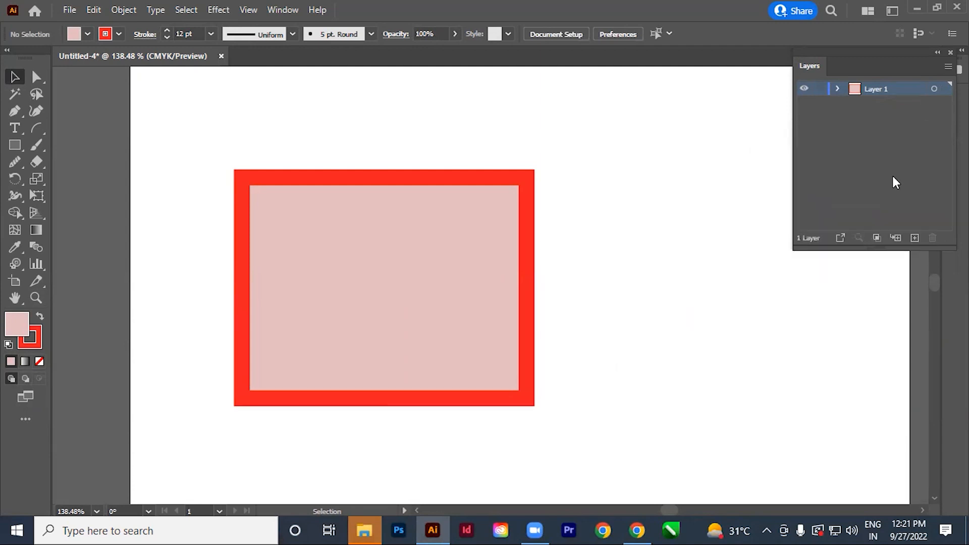
click(456, 340)
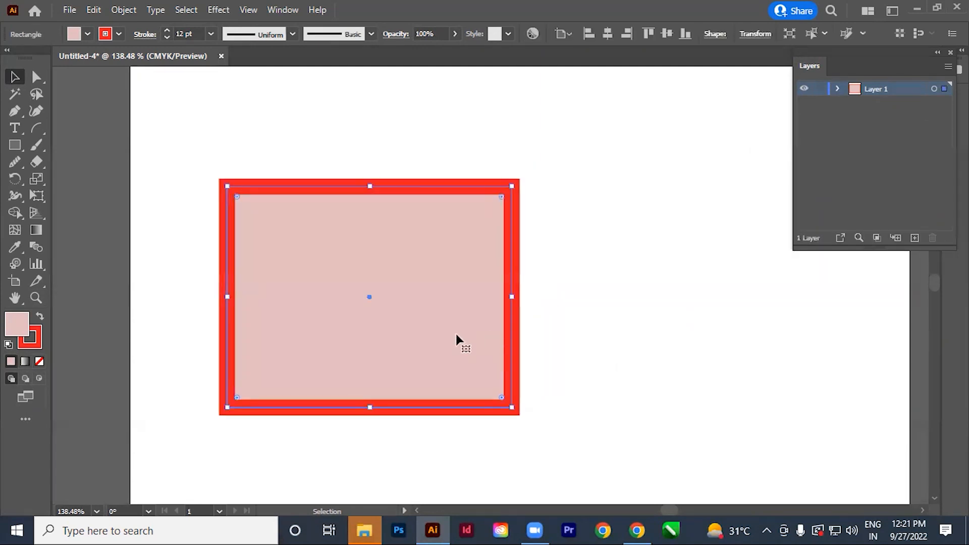
key(Delete)
Draw a rectangle with a yellow fill and 12 pt red stroke near the artboard's left edge.
click(14, 145)
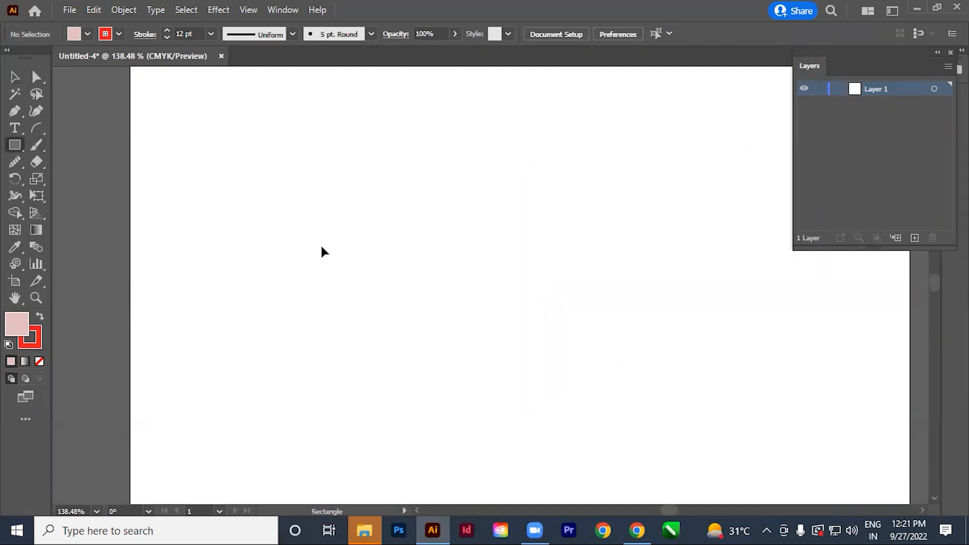
key(ctrl+minus)
key(ctrl+minus)
drag(488, 295, 395, 290)
click(87, 34)
click(60, 63)
scroll(388, 218, left, 1)
mouse_move(200, 326)
mouse_down()
mouse_move(327, 420)
mouse_move(359, 427)
mouse_up()
drag(413, 365, 356, 322)
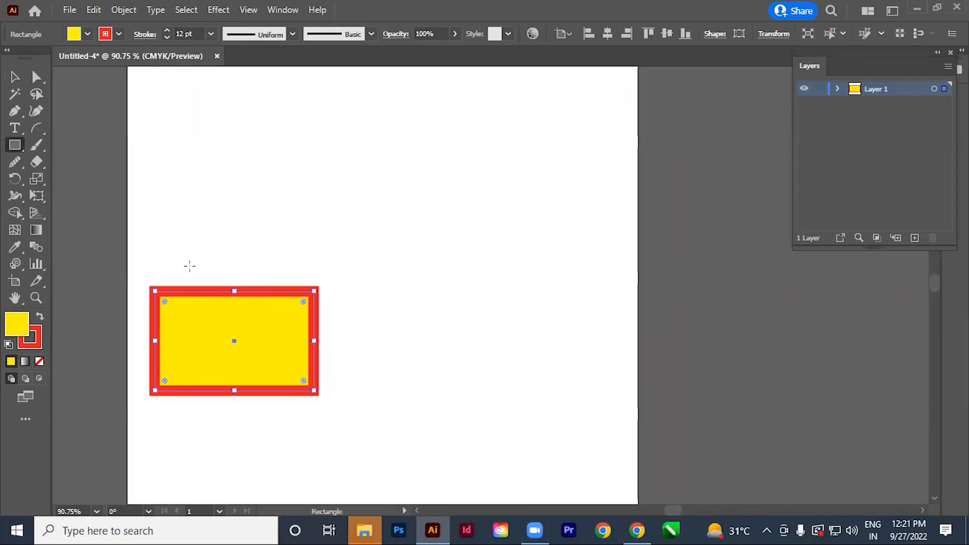
Draw two more yellow rectangles in normal drawing mode, each larger, offset up and to the right and overlapping the previous one.
drag(186, 244, 383, 362)
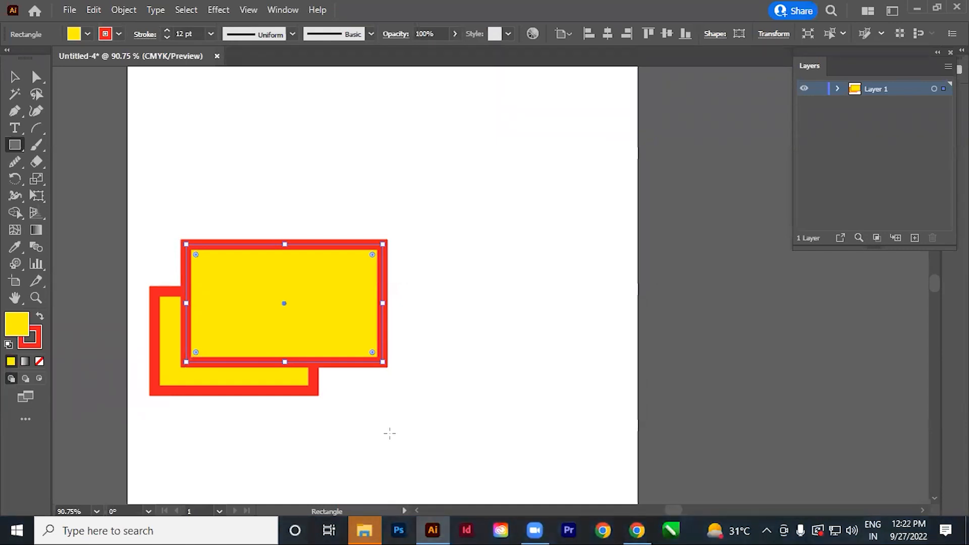
scroll(374, 355, up, 1)
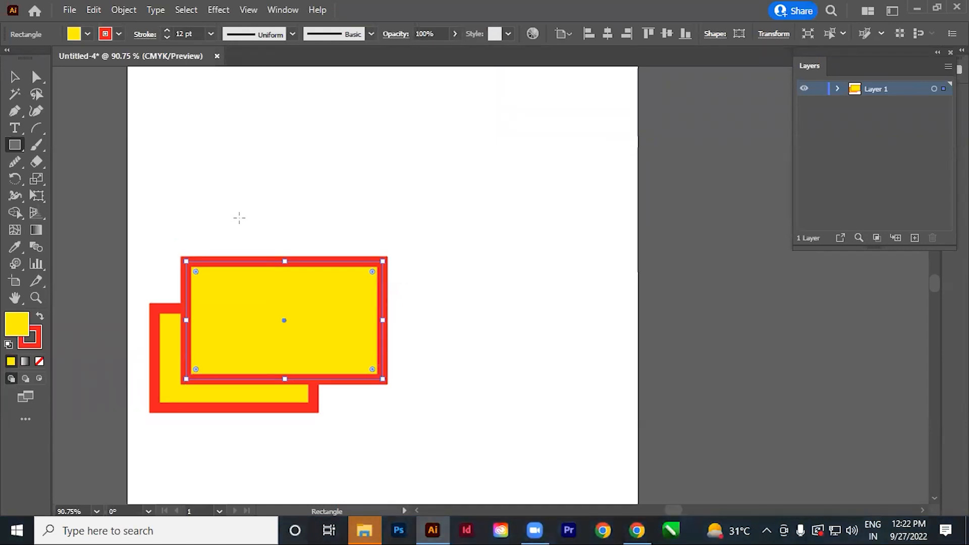
mouse_move(204, 196)
mouse_down()
mouse_move(349, 327)
mouse_move(479, 361)
mouse_move(486, 354)
mouse_up()
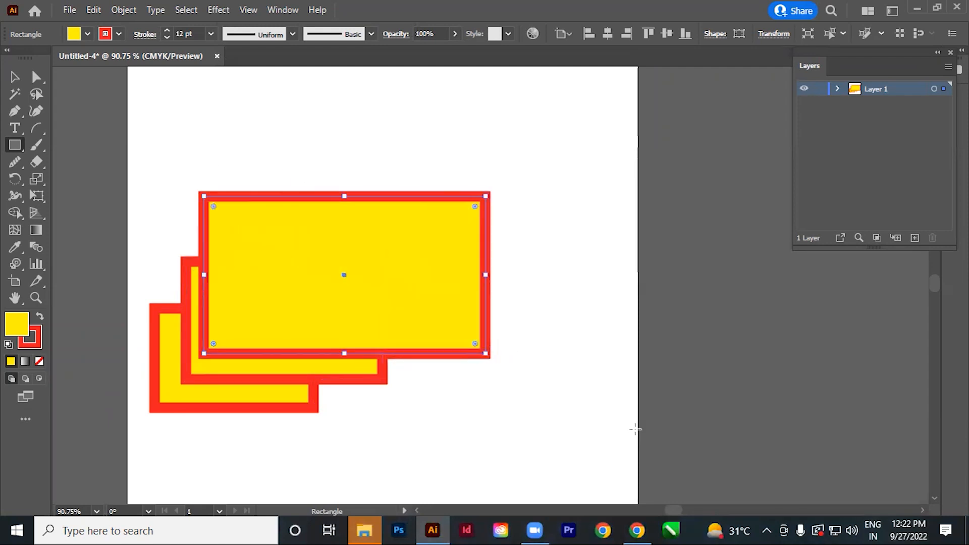
Switch to Draw Behind mode and draw a larger rectangle behind the stack, offset up and to the right.
click(26, 383)
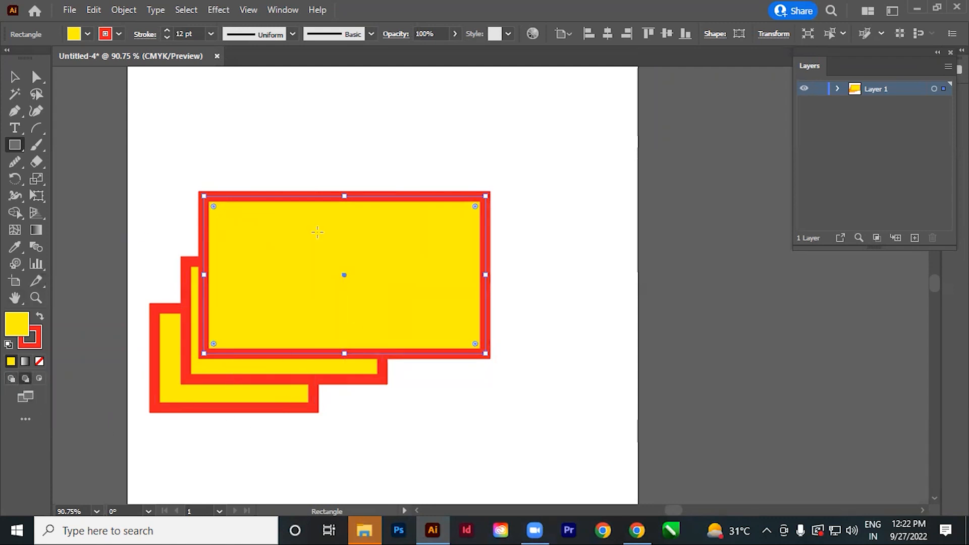
mouse_move(234, 134)
mouse_down()
mouse_move(426, 289)
mouse_move(537, 323)
mouse_up()
drag(575, 321, 578, 320)
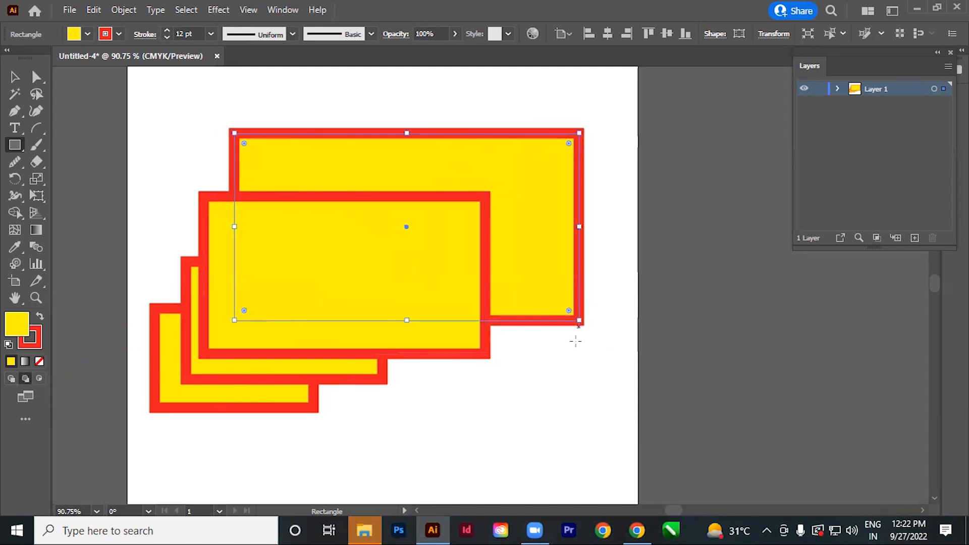
In Draw Inside mode, draw a rectangle across the rearmost rectangle's top edge and fill it with blue.
scroll(493, 444, up, 3)
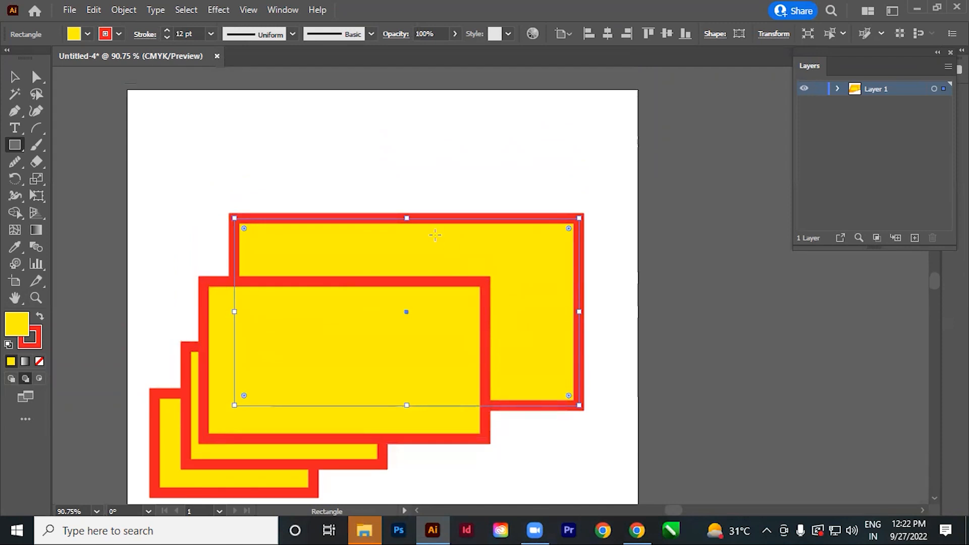
click(37, 377)
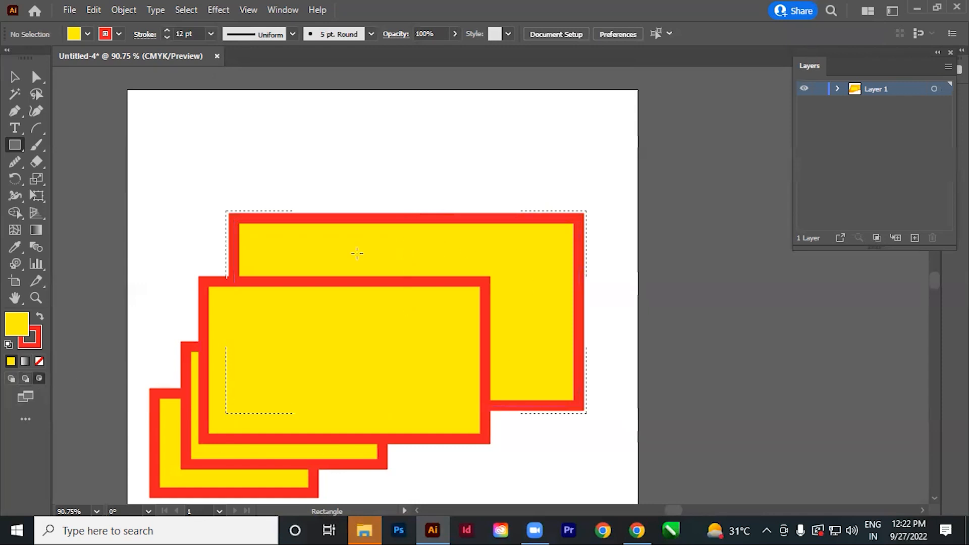
drag(285, 149, 607, 253)
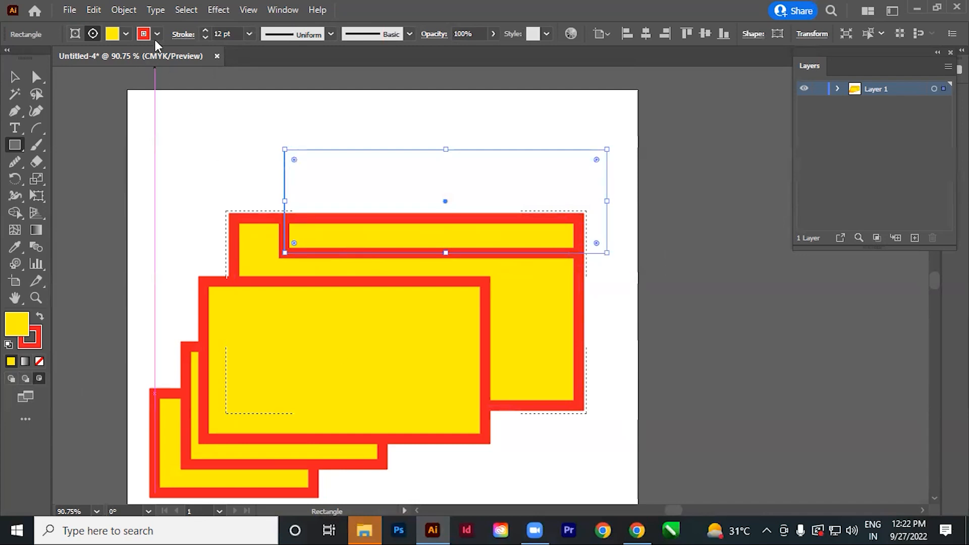
click(126, 34)
click(78, 57)
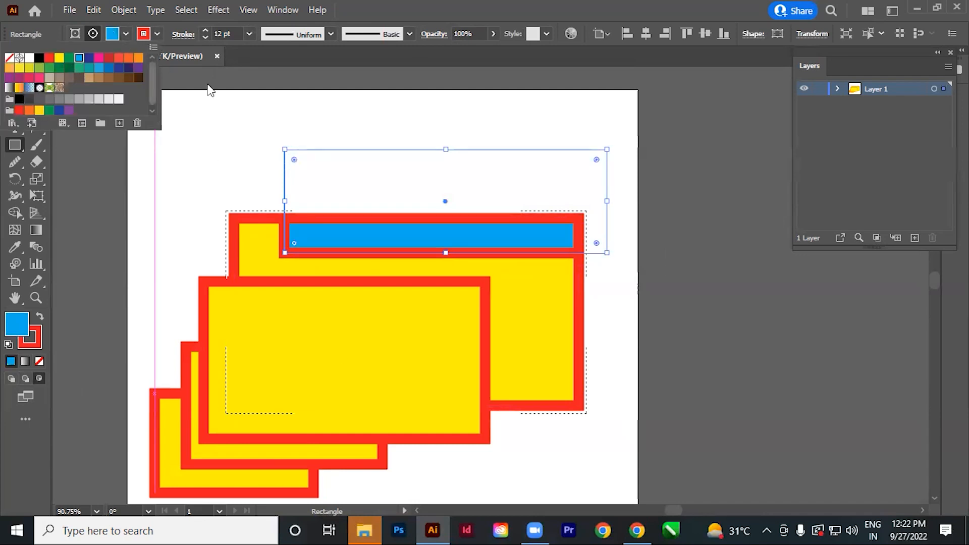
Draw a second blue rectangle inside the rearmost one, across its right edge, and move it slightly right with Direct Selection.
scroll(474, 180, down, 3)
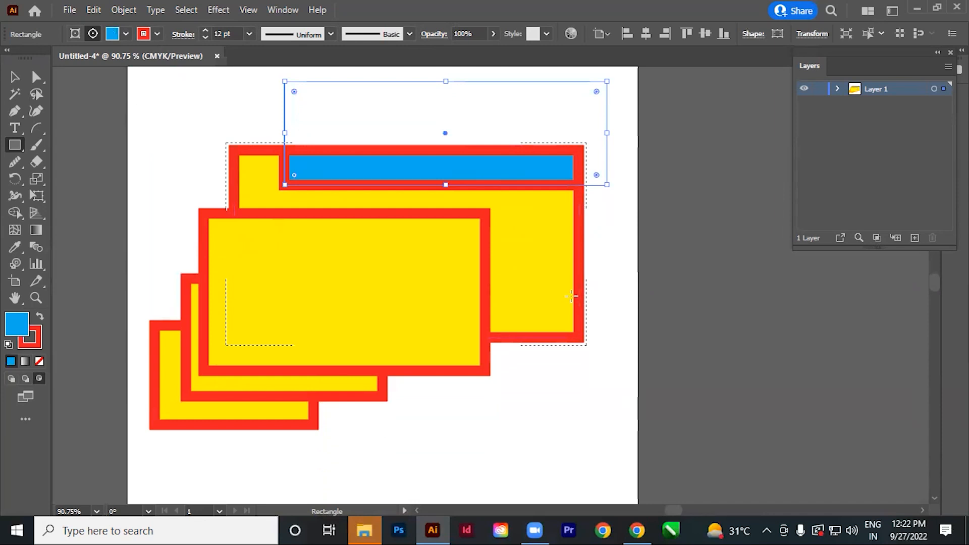
drag(511, 214, 664, 302)
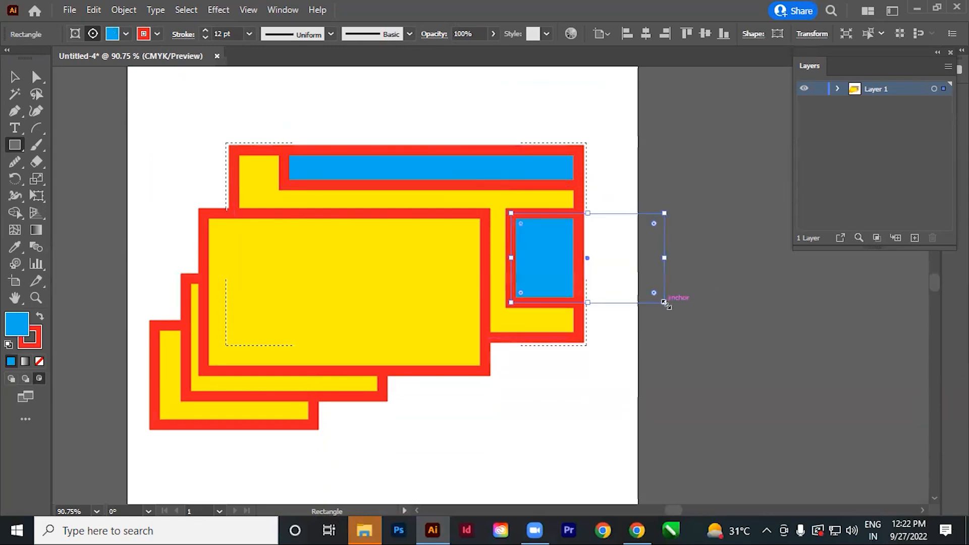
scroll(431, 313, up, 2)
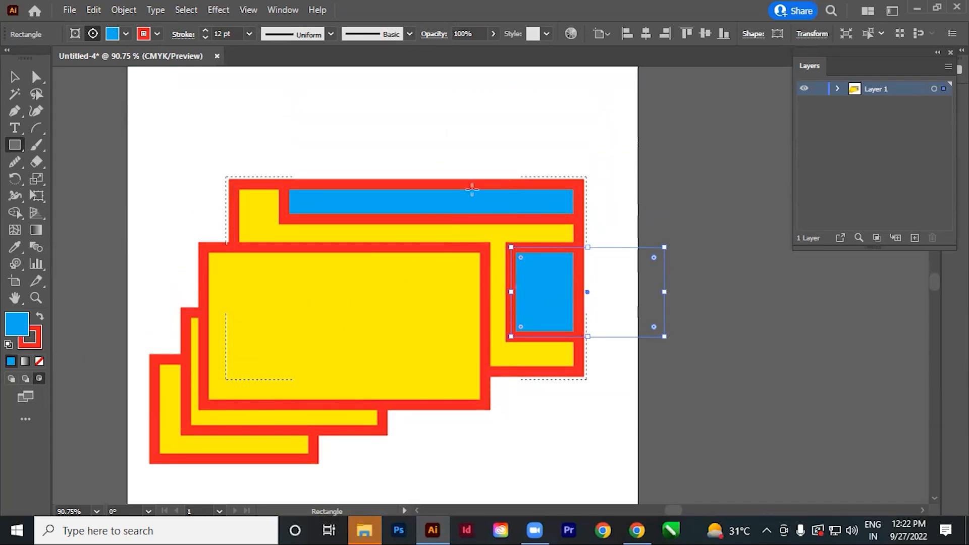
click(37, 77)
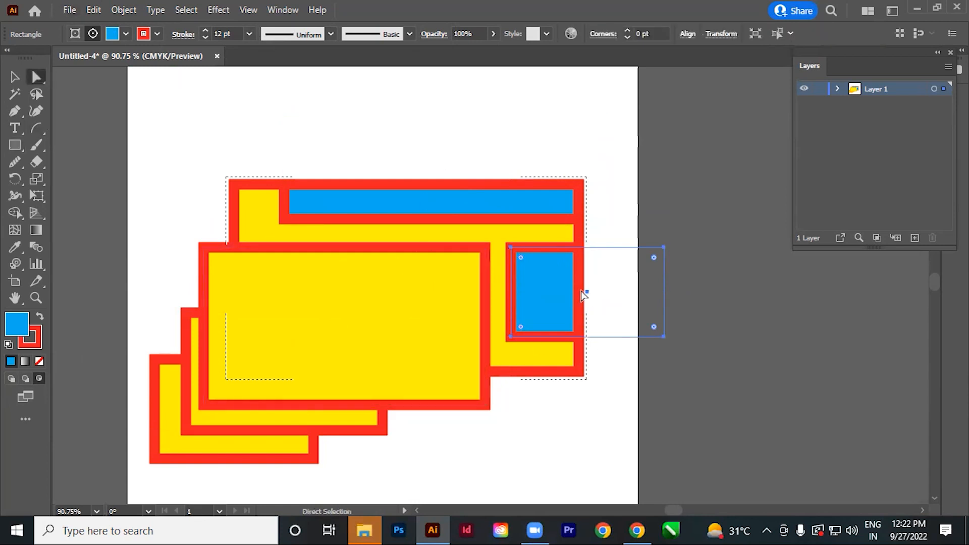
drag(563, 328, 585, 329)
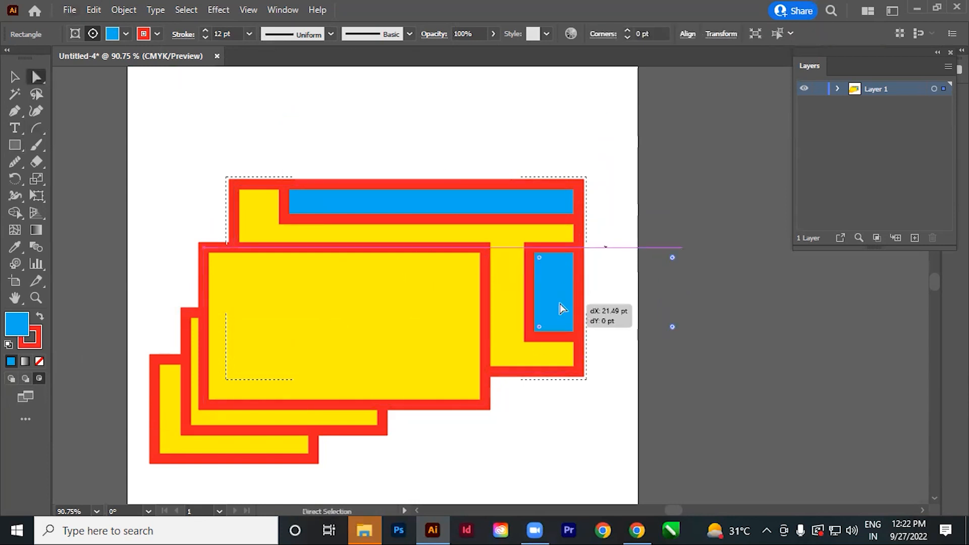
Round the upper-left corner of the second blue rectangle to a radius of about 37.6 pt.
click(533, 246)
drag(542, 258, 566, 281)
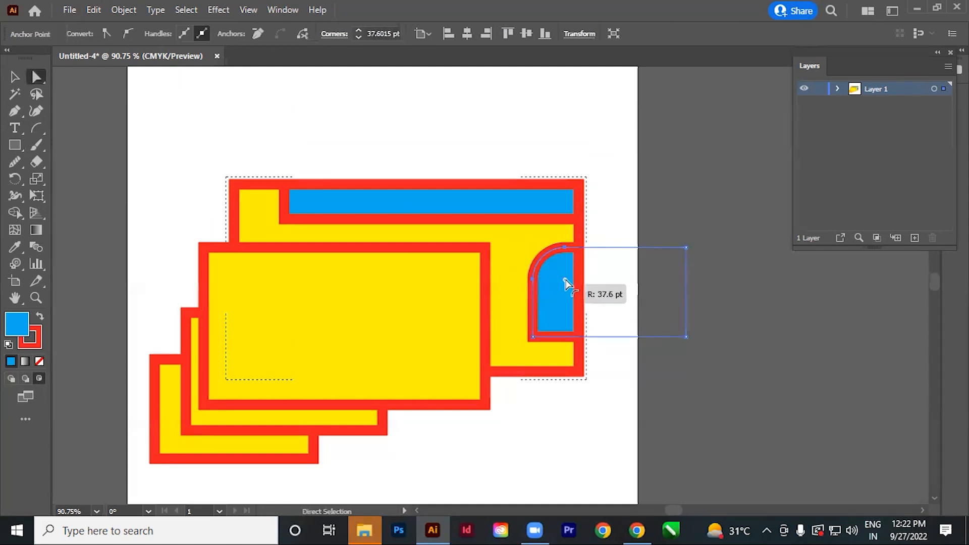
click(555, 299)
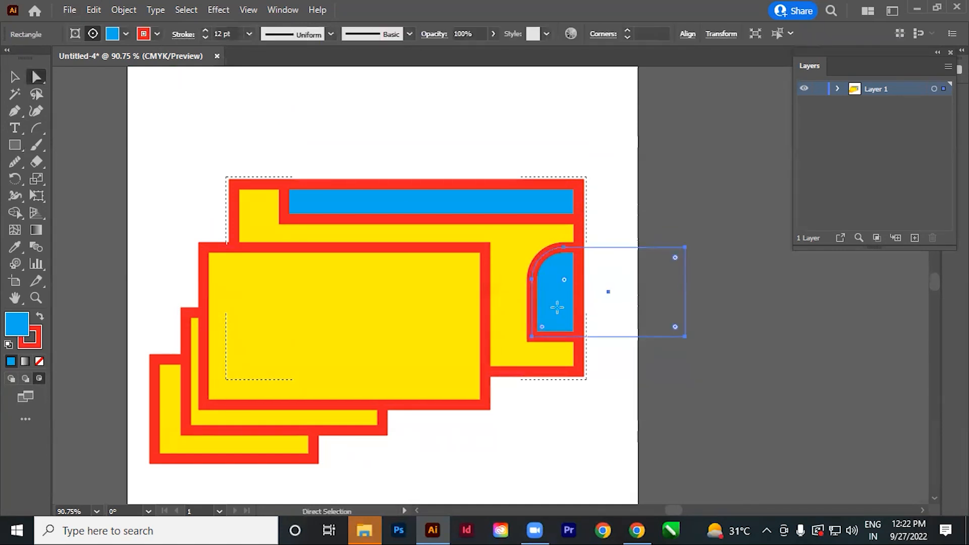
Change the stroke of the rounded blue shape to green, 3EE53E, and deselect it.
double_click(38, 344)
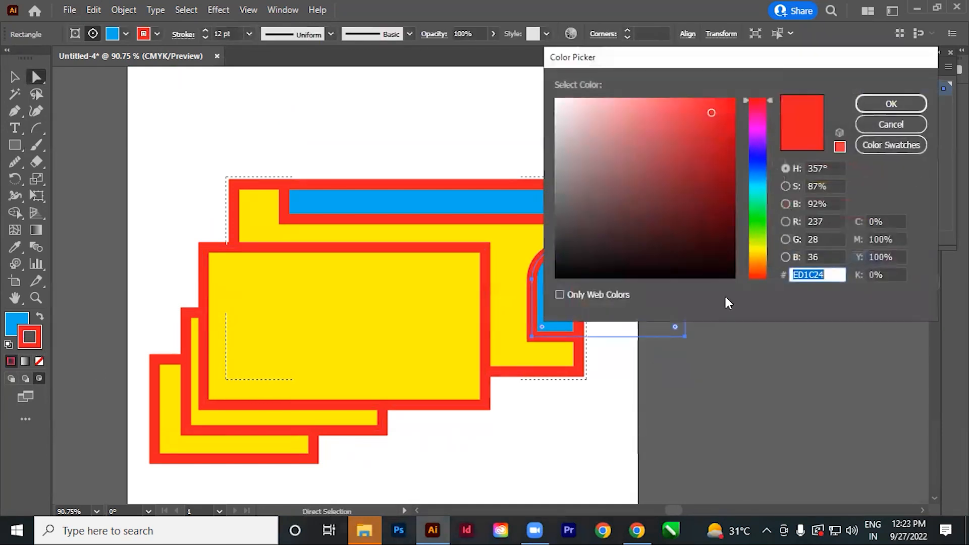
click(761, 217)
click(688, 116)
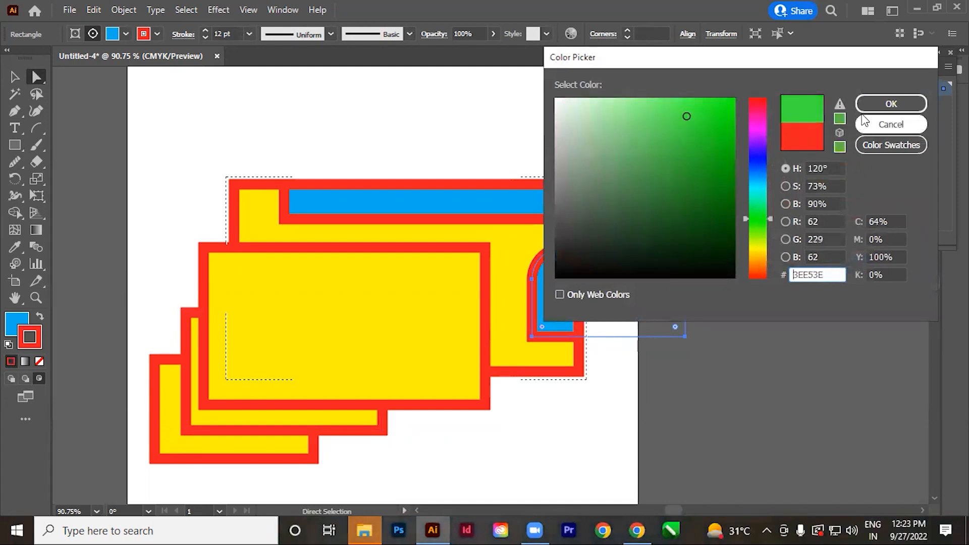
click(873, 104)
click(608, 392)
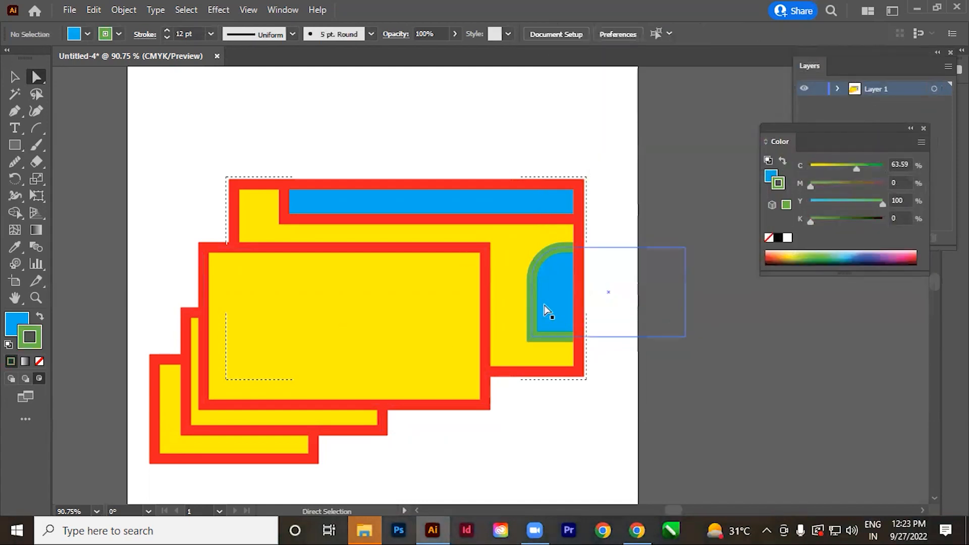
click(536, 292)
click(579, 430)
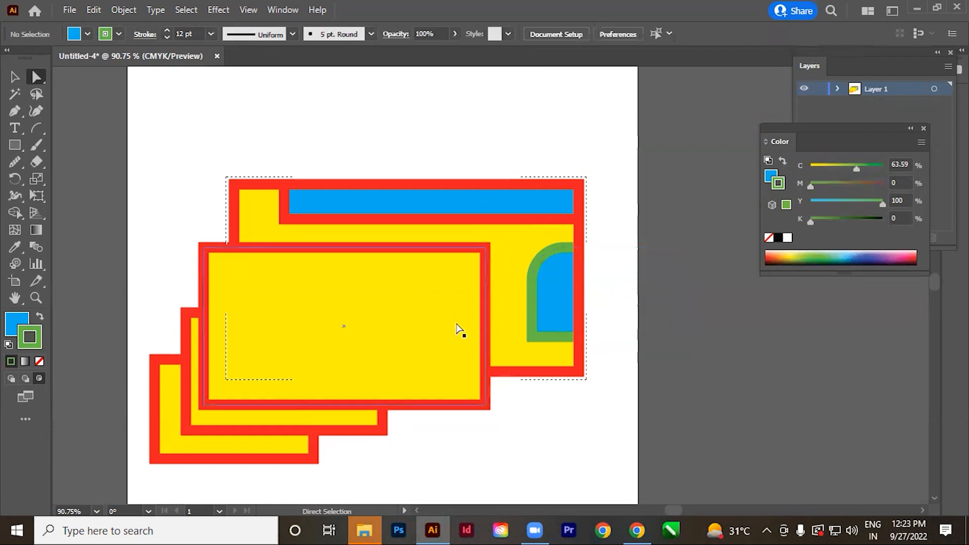
Select all the rectangles and delete them to clear the artboard.
key(v)
key(ctrl+a)
key(Delete)
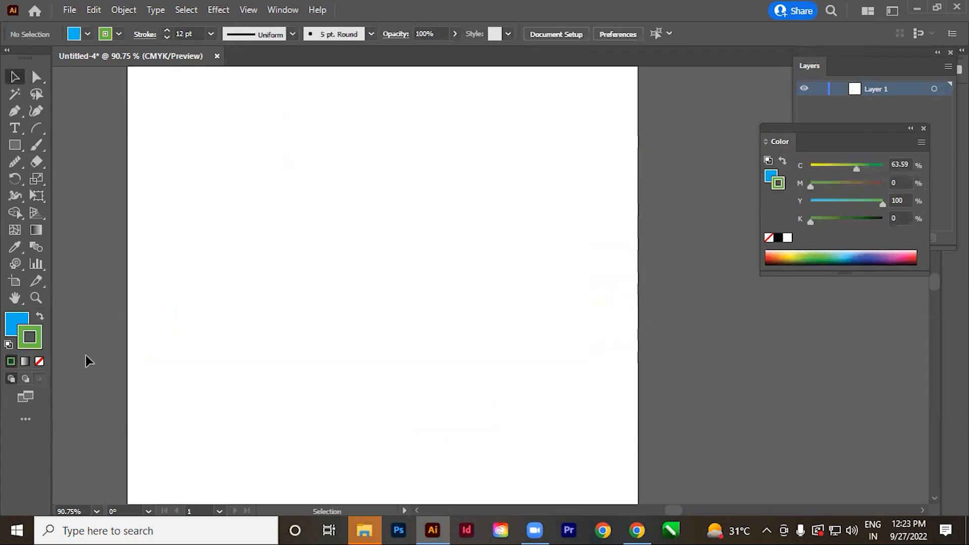
Switch the screen mode to Full Screen Mode with Menu Bar, and from there to Full Screen Mode.
click(24, 397)
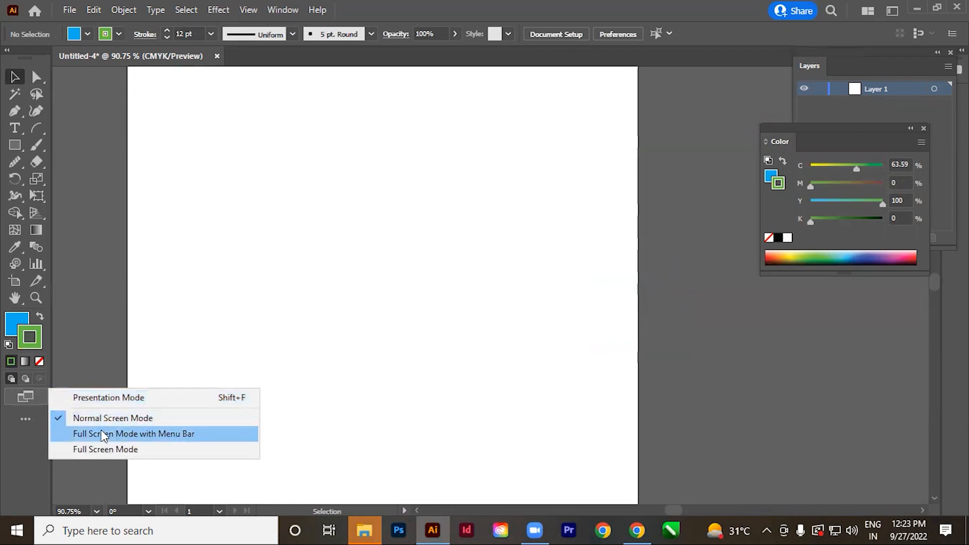
click(157, 436)
click(29, 402)
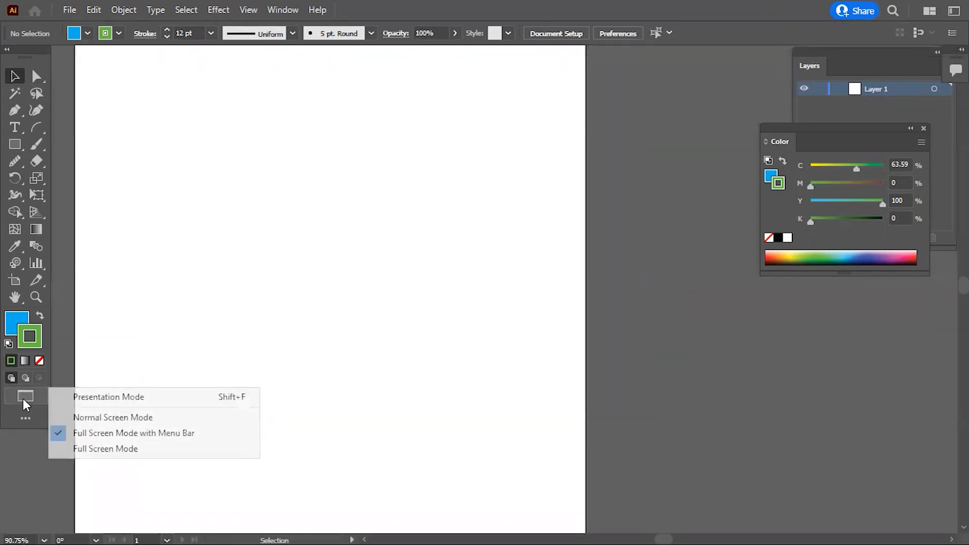
click(101, 449)
key(space)
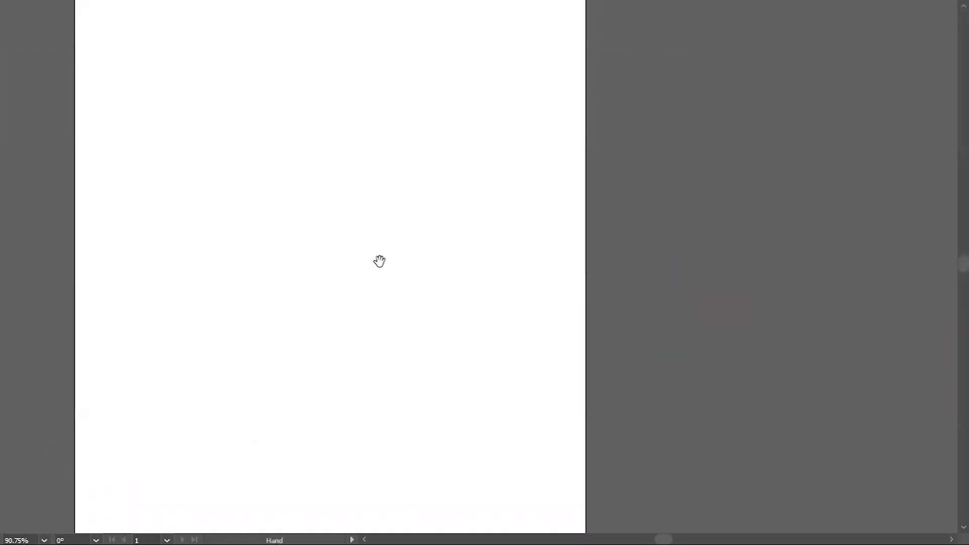